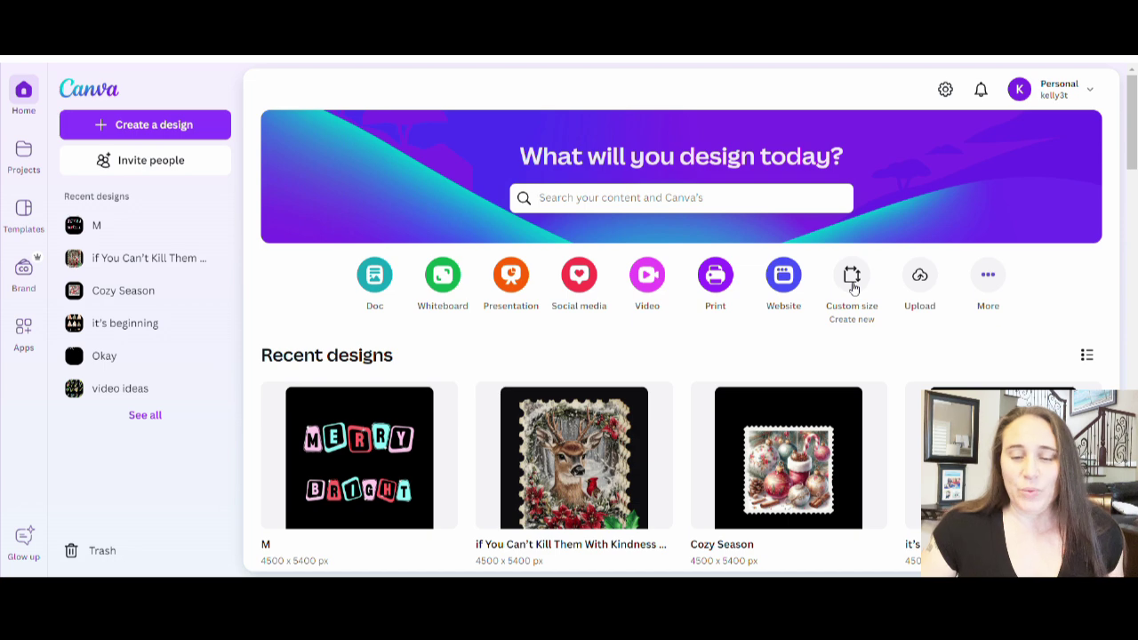
Step: Create a new blank design with the custom size 4500 × 5400 px and dismiss the template suggestions
click(853, 281)
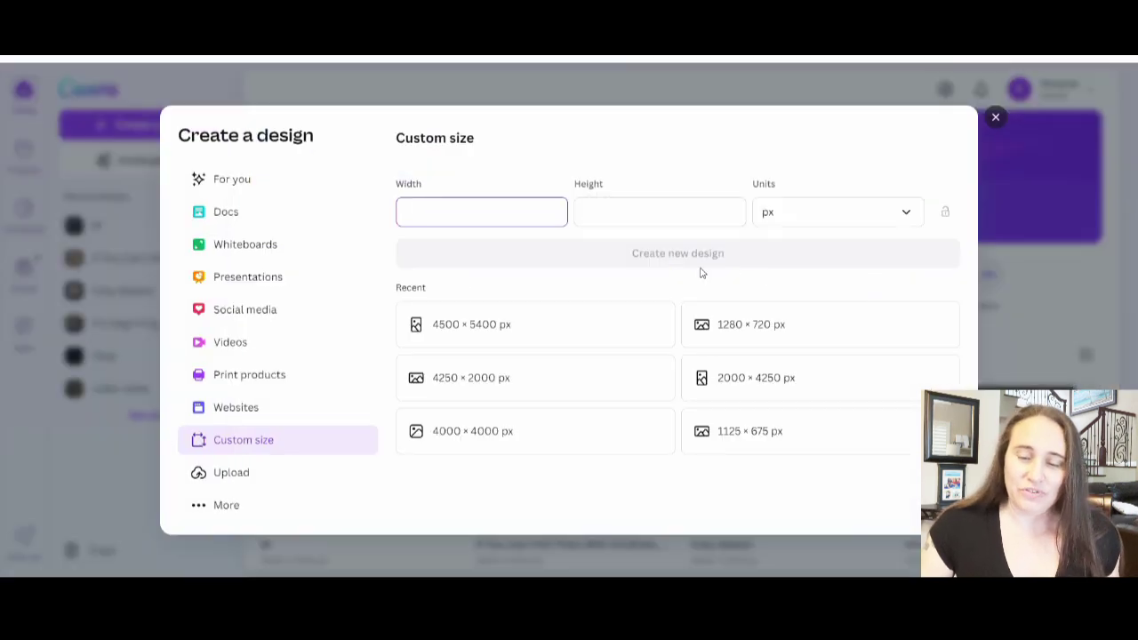
click(445, 335)
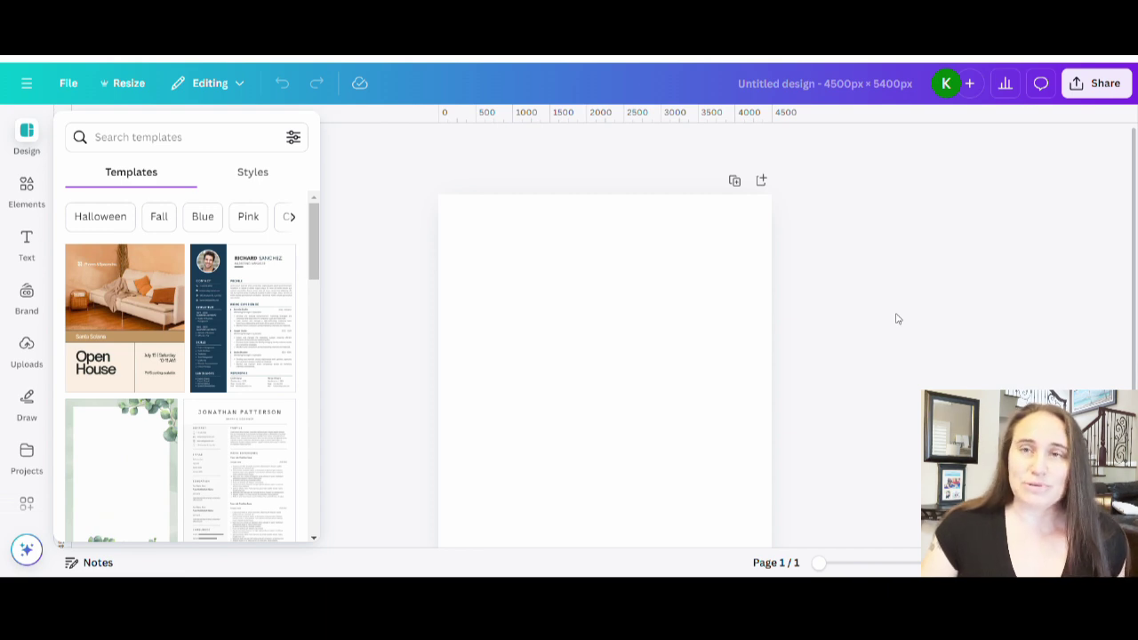
click(865, 311)
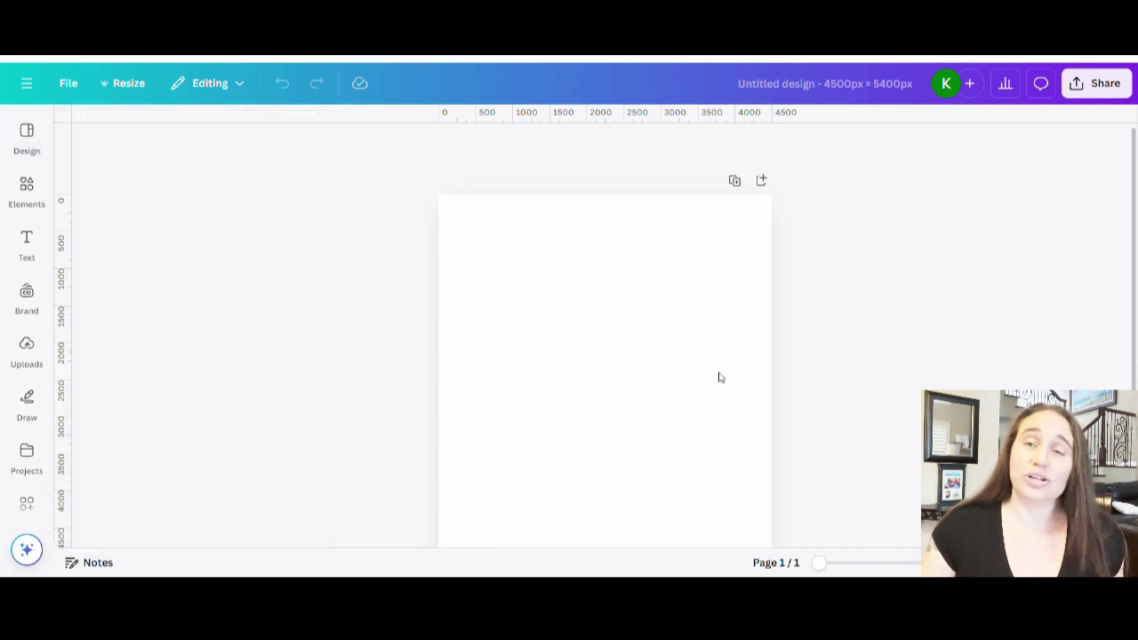
Step: Set the page background colour to solid black
click(703, 322)
click(549, 144)
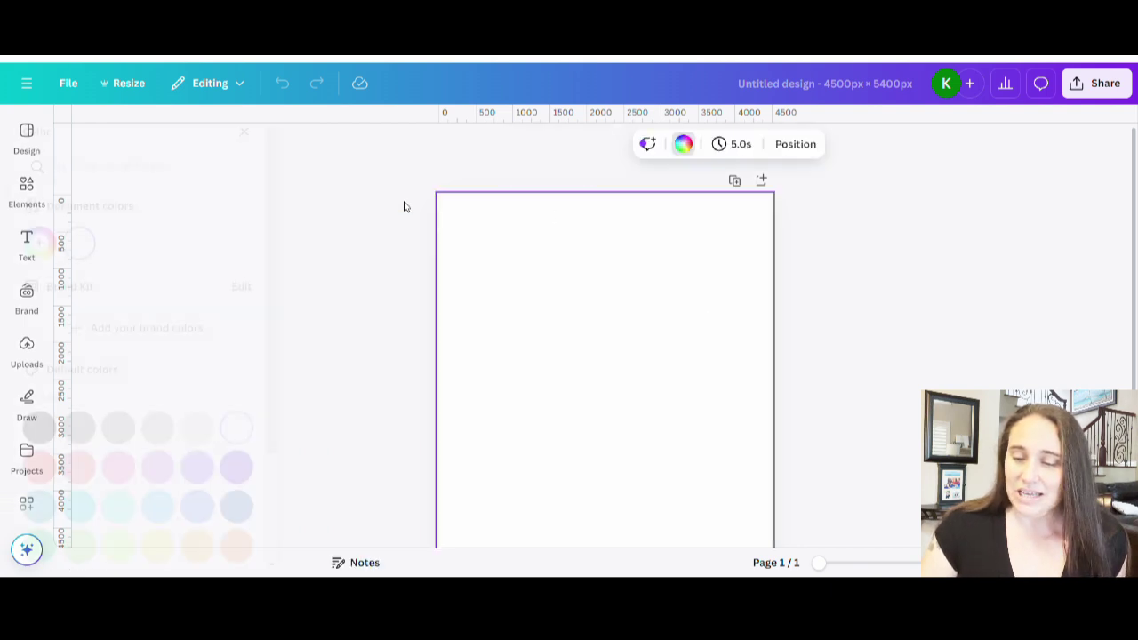
click(82, 428)
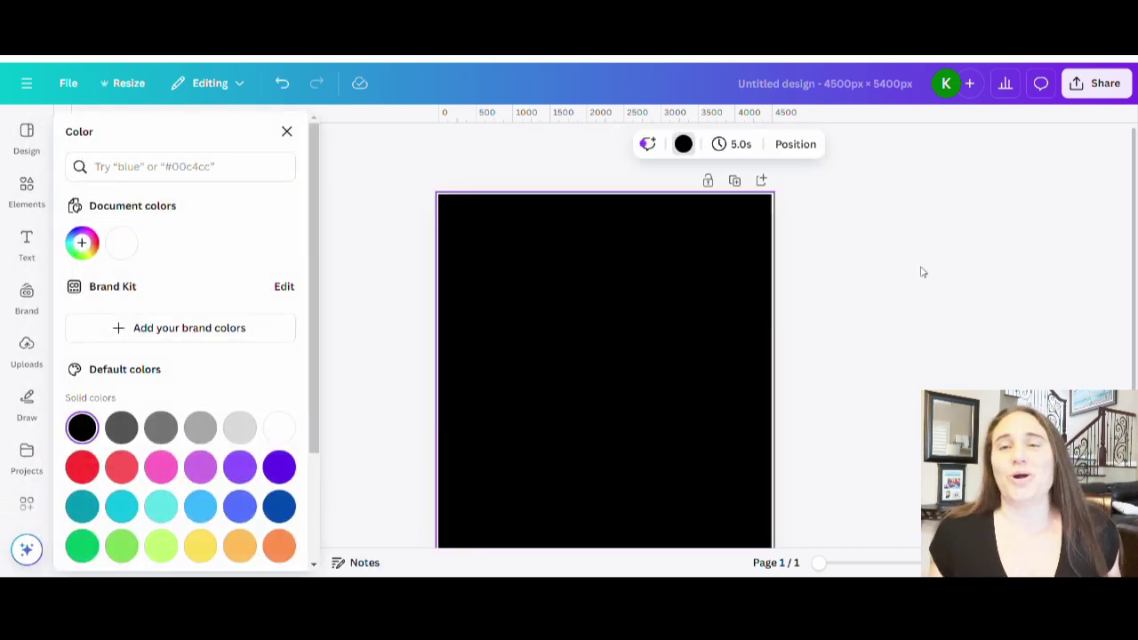
click(918, 271)
scroll(912, 263, down, 1)
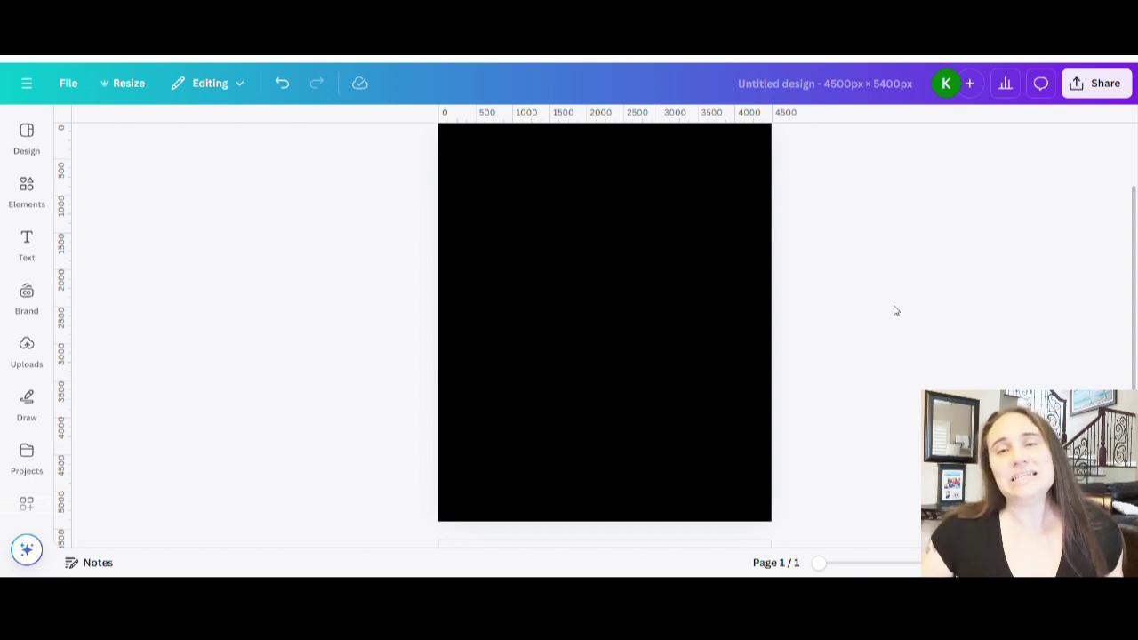
scroll(893, 311, up, 1)
scroll(896, 311, down, 1)
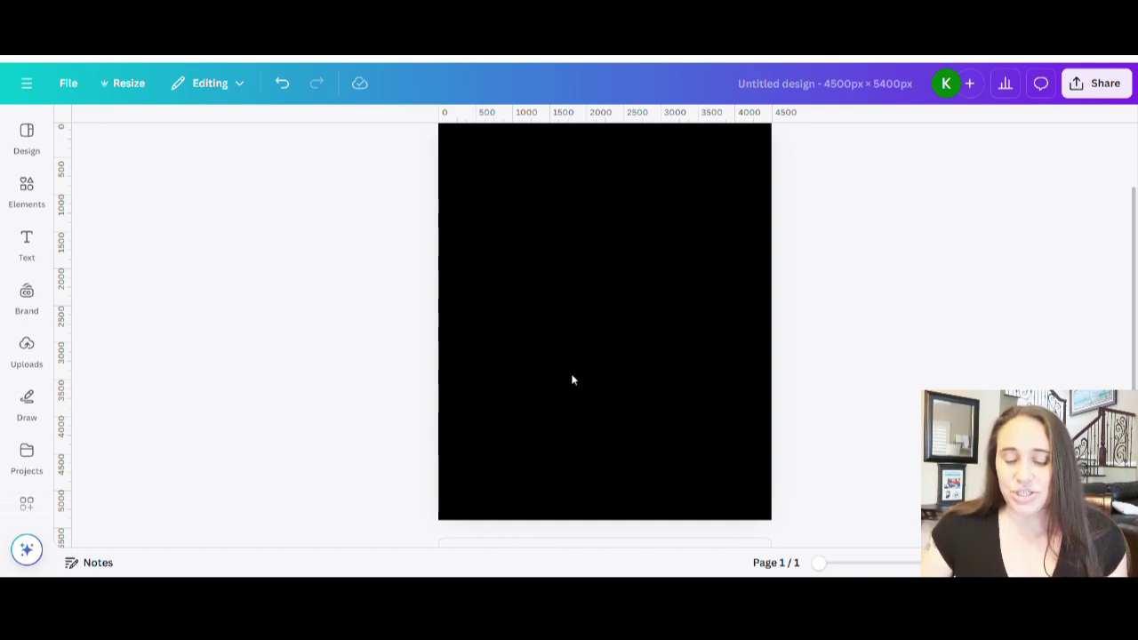
scroll(596, 392, up, 2)
scroll(586, 408, down, 2)
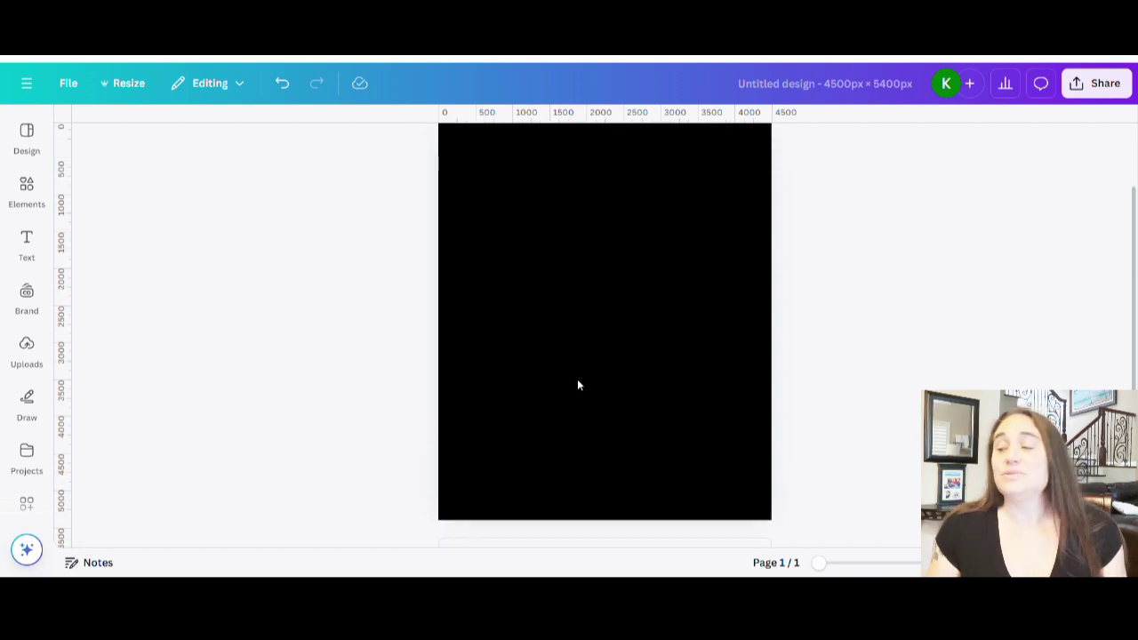
Step: Add a text box reading "I'm" and place it in the upper-left part of the page
key(t)
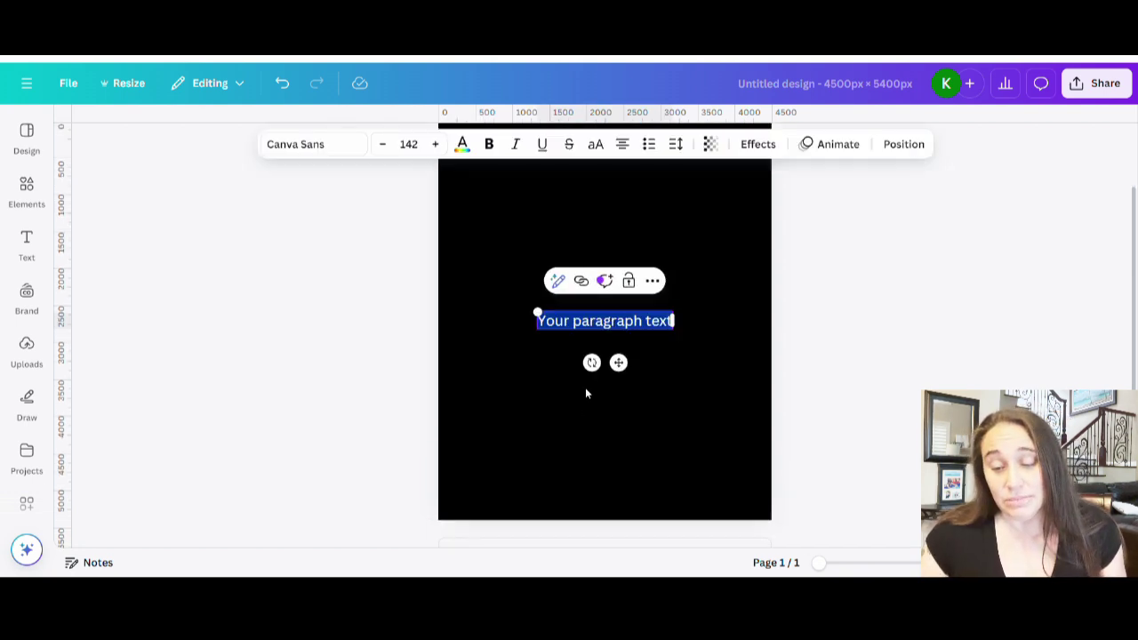
text(I'm)
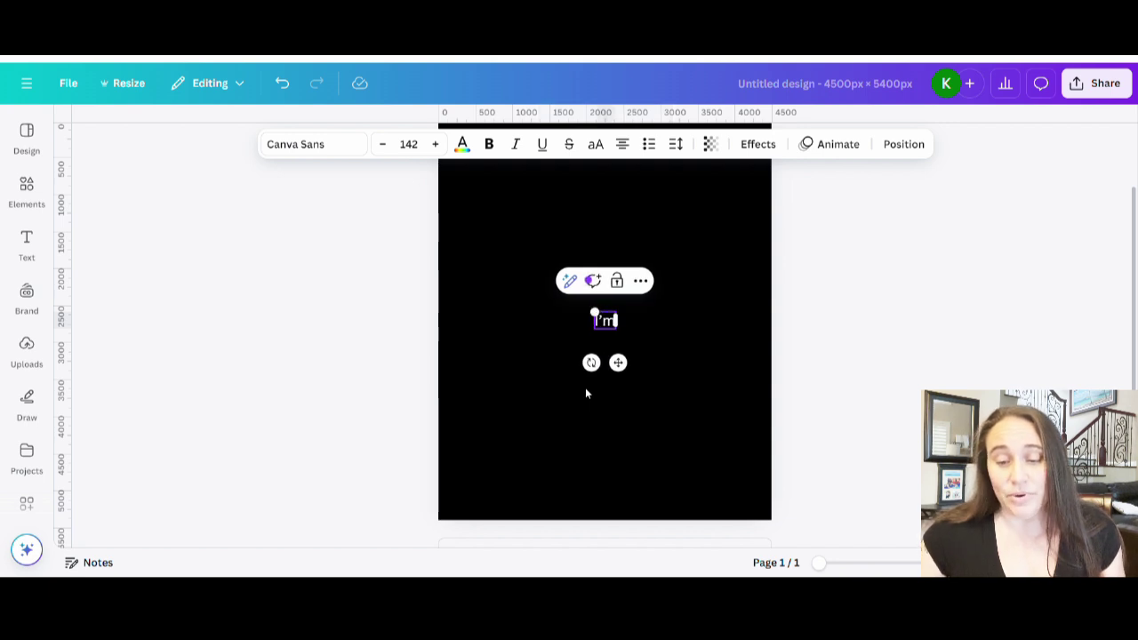
click(681, 301)
drag(613, 324, 542, 198)
click(620, 341)
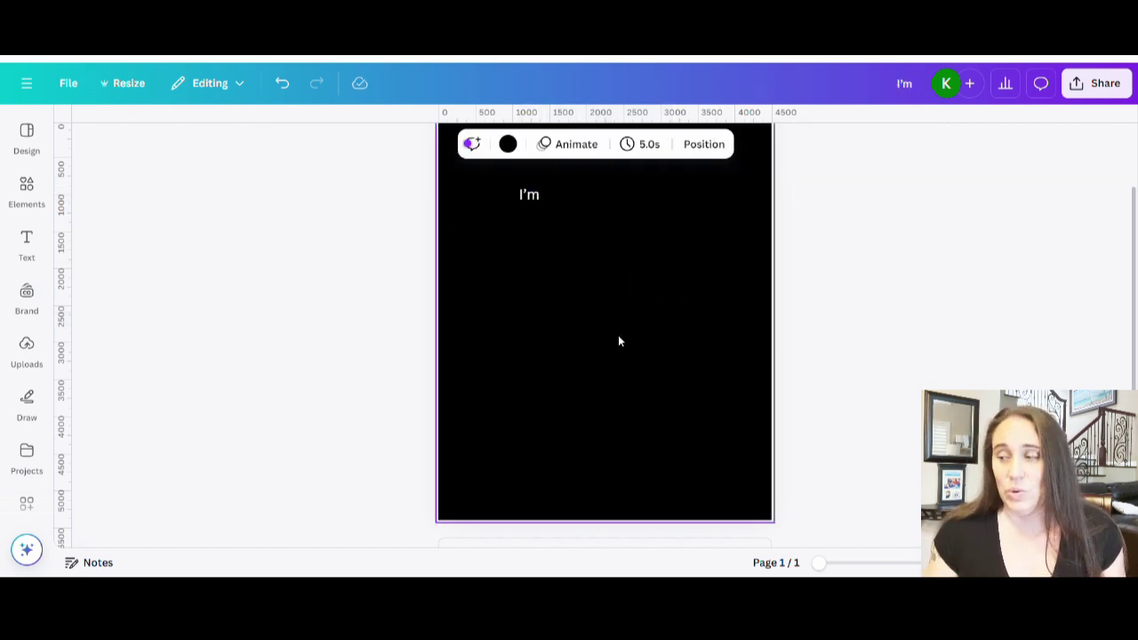
Step: Add a separate text box reading "Dreaming" and place it just below "I'm"
key(t)
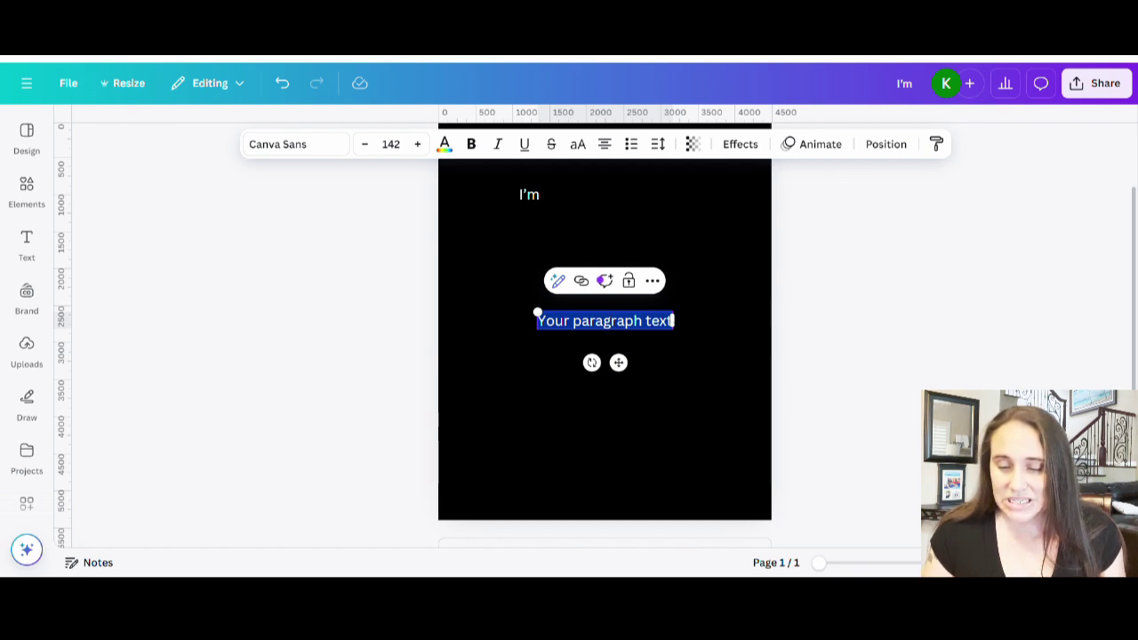
text(Dreaming)
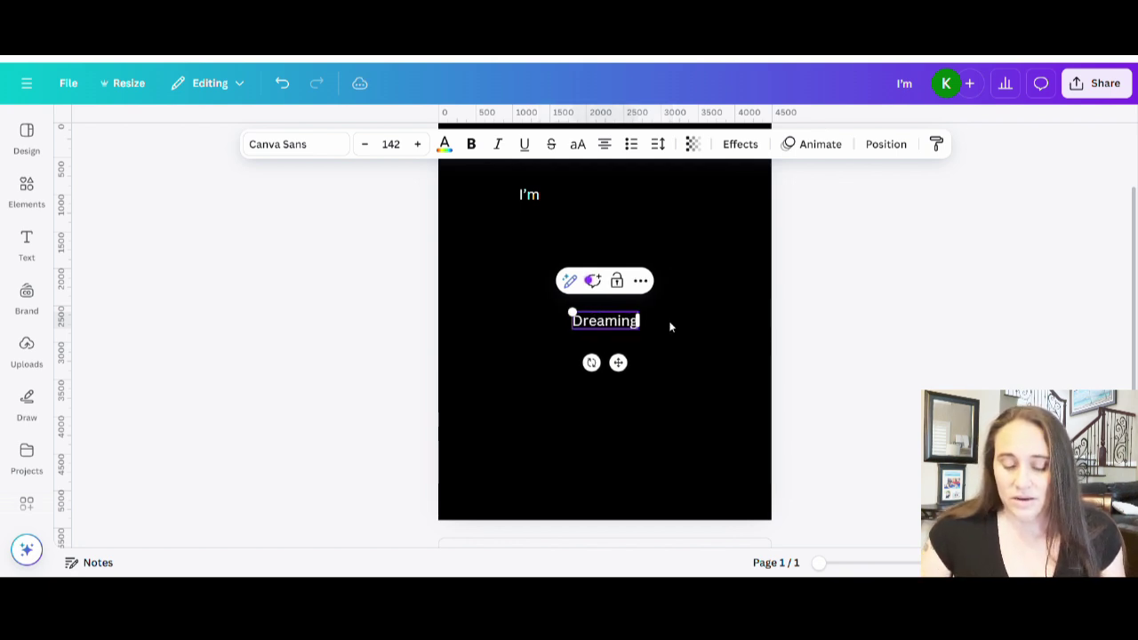
click(670, 327)
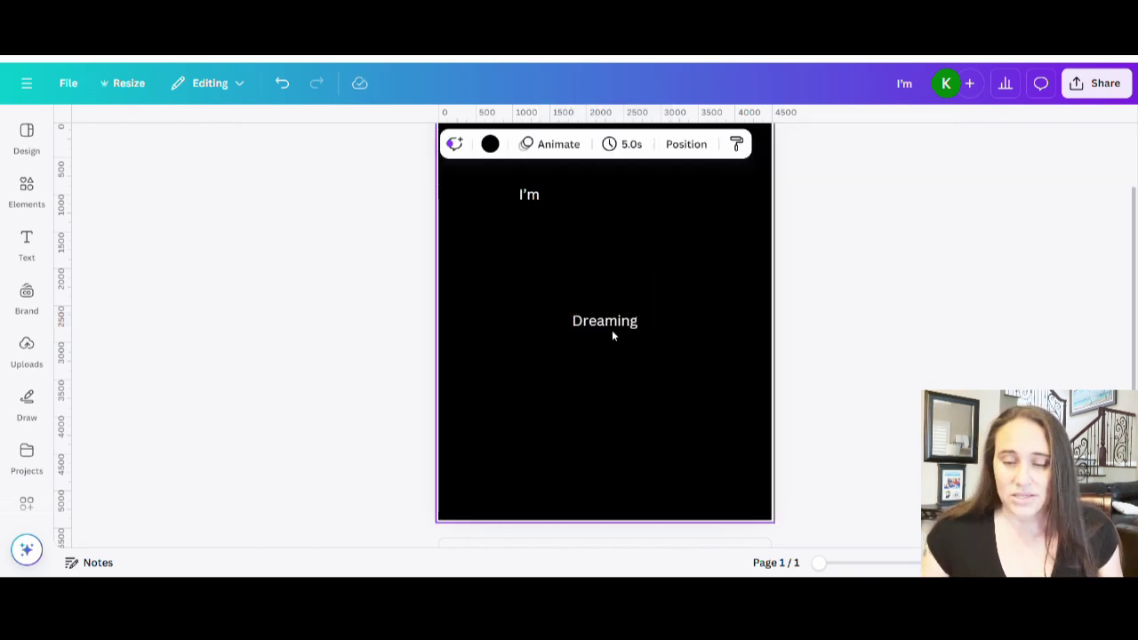
click(609, 322)
drag(610, 321, 553, 243)
click(625, 378)
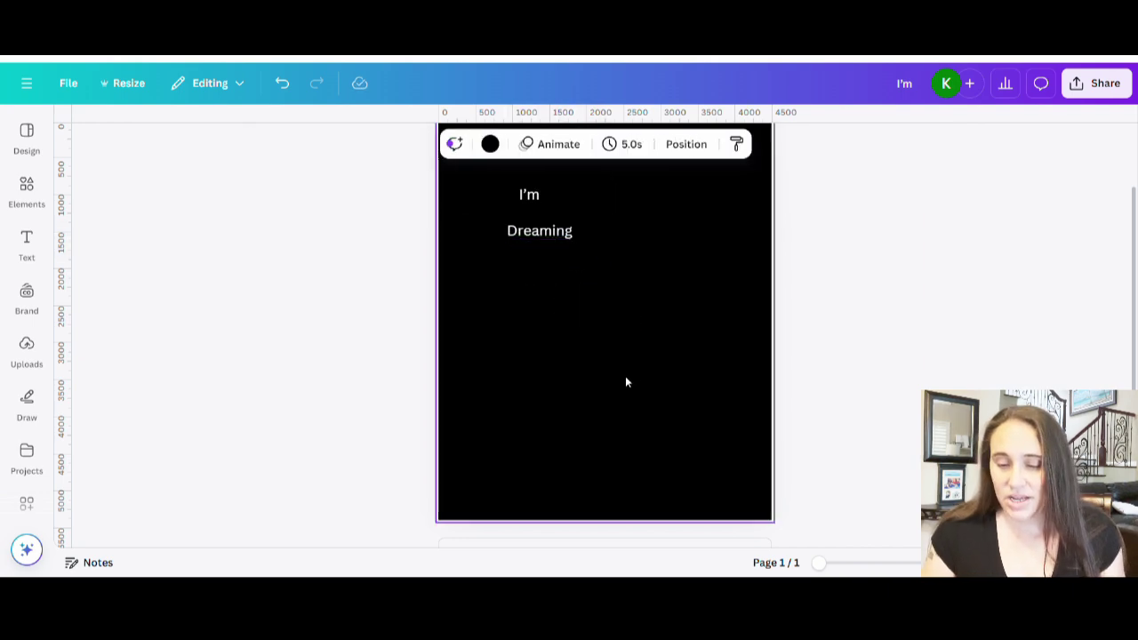
Step: Add a separate text box reading "Of a" and place it just below "Dreaming"
text(td)
key(BackSpace)
text(Of a)
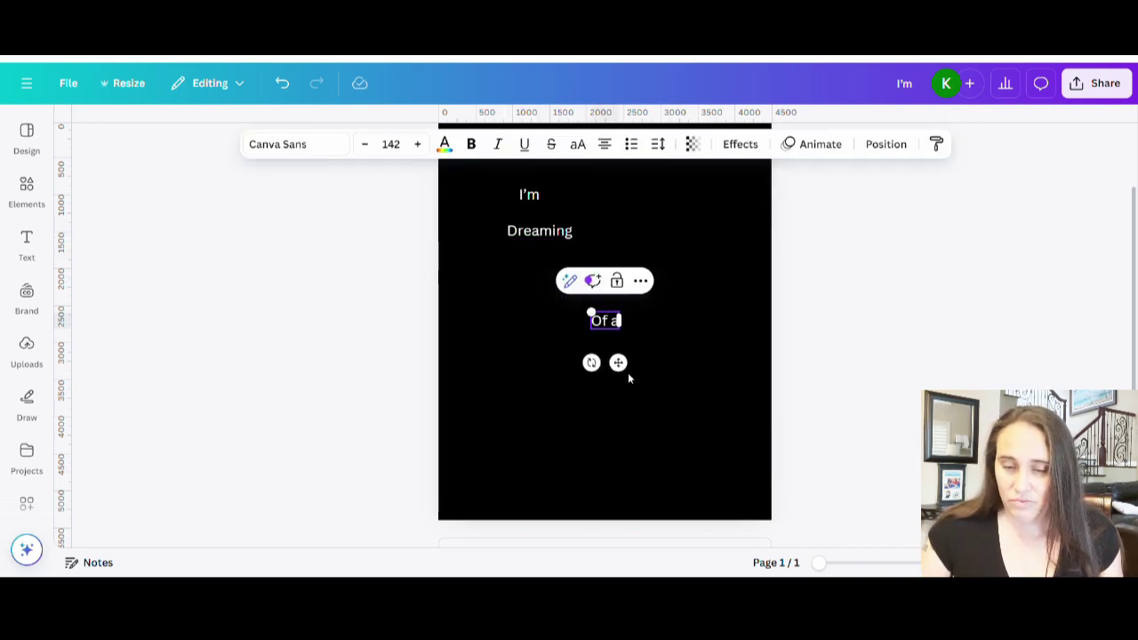
click(685, 324)
drag(610, 325, 551, 270)
click(559, 333)
Step: Add a separate text box reading "White" and place it just below "Of a"
text(text)
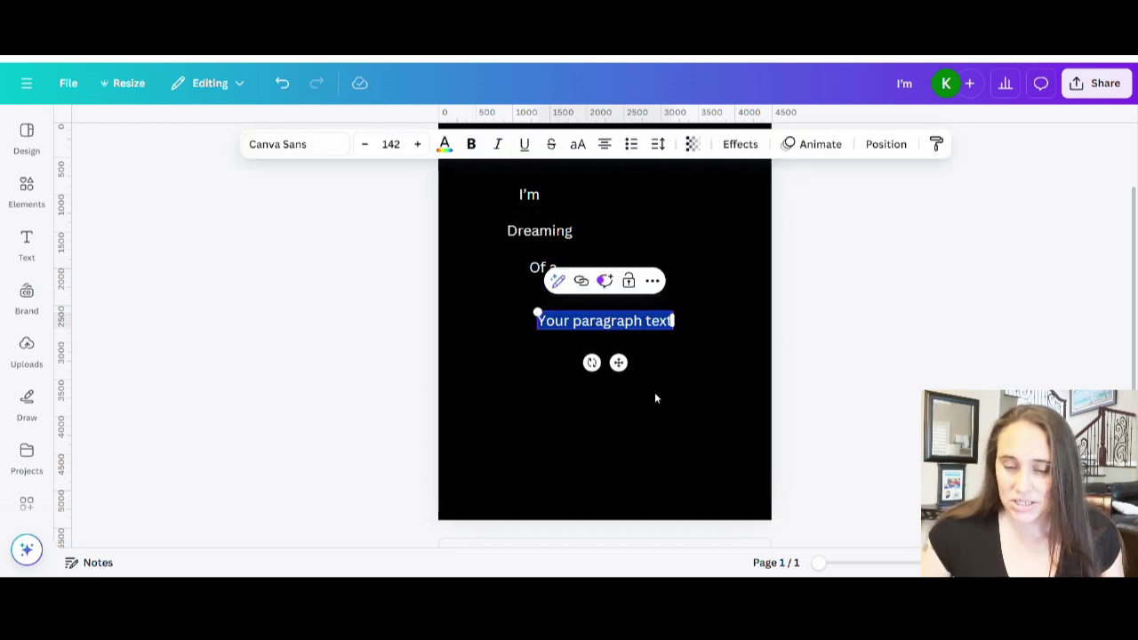
text(White)
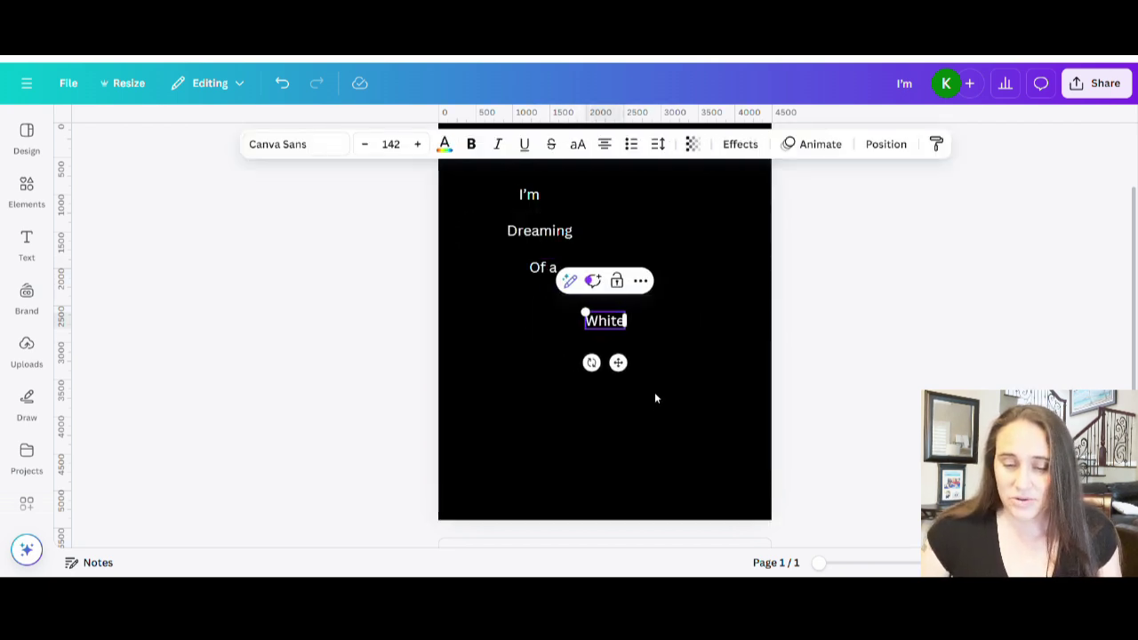
click(684, 377)
drag(587, 320, 531, 303)
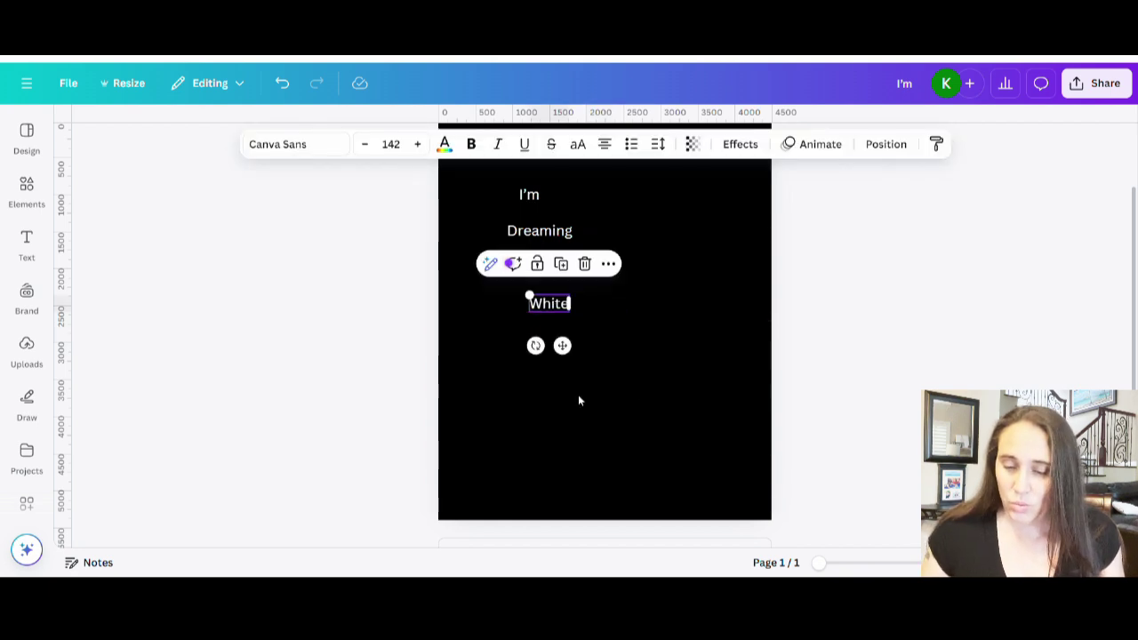
Step: Add a separate text box reading "Wine" with a capital W and place it just below "White"
text(t)
text(W)
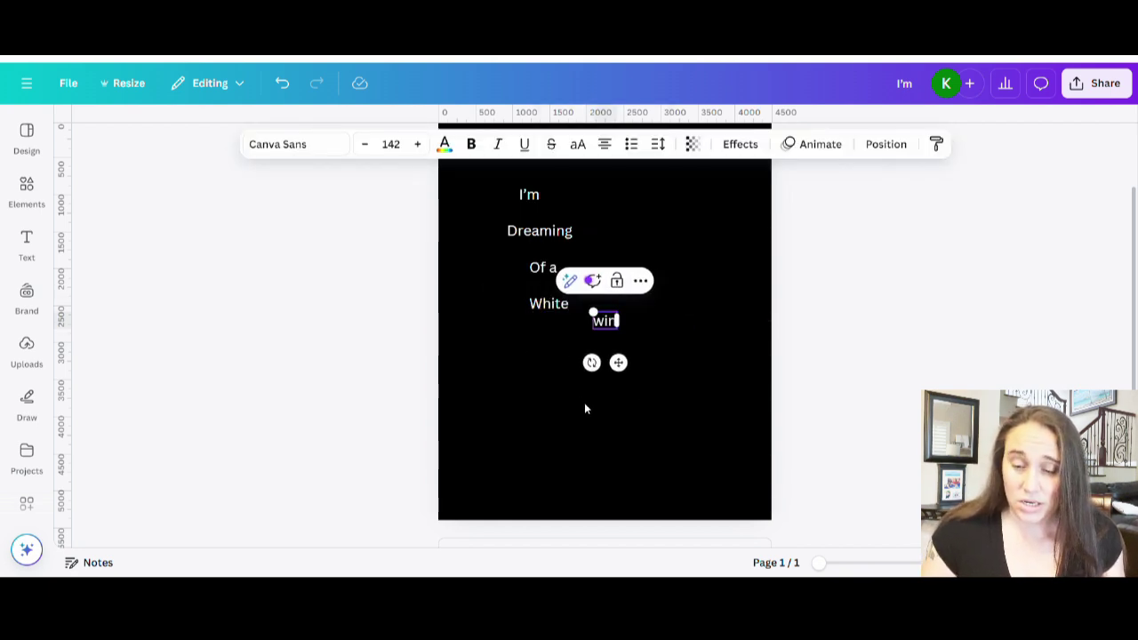
key(BackSpace)
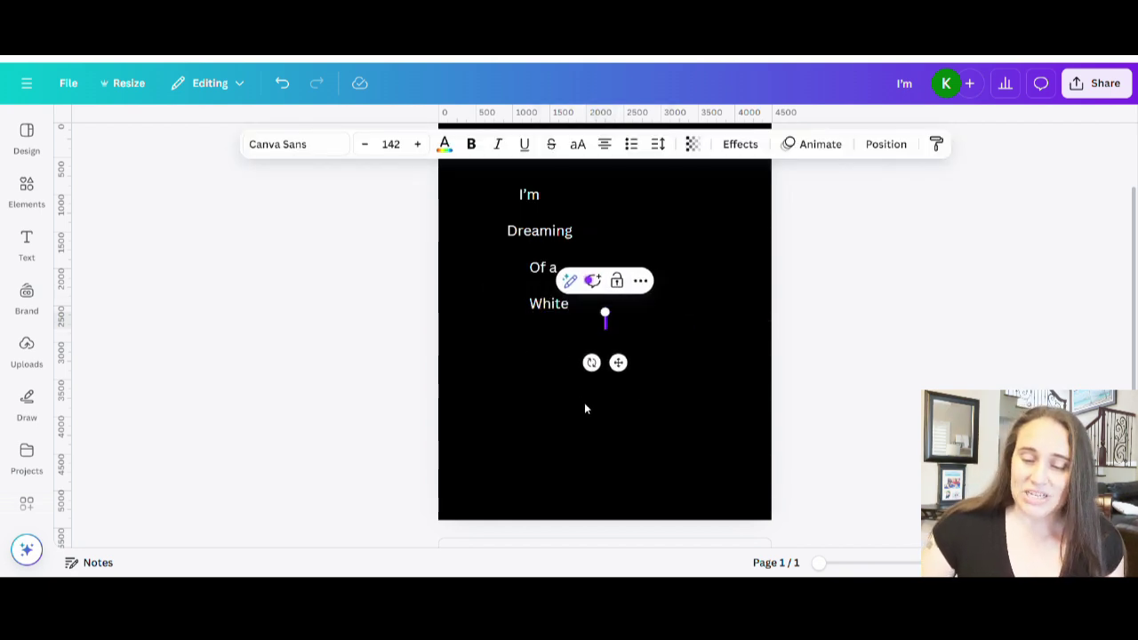
text(Wine)
click(604, 345)
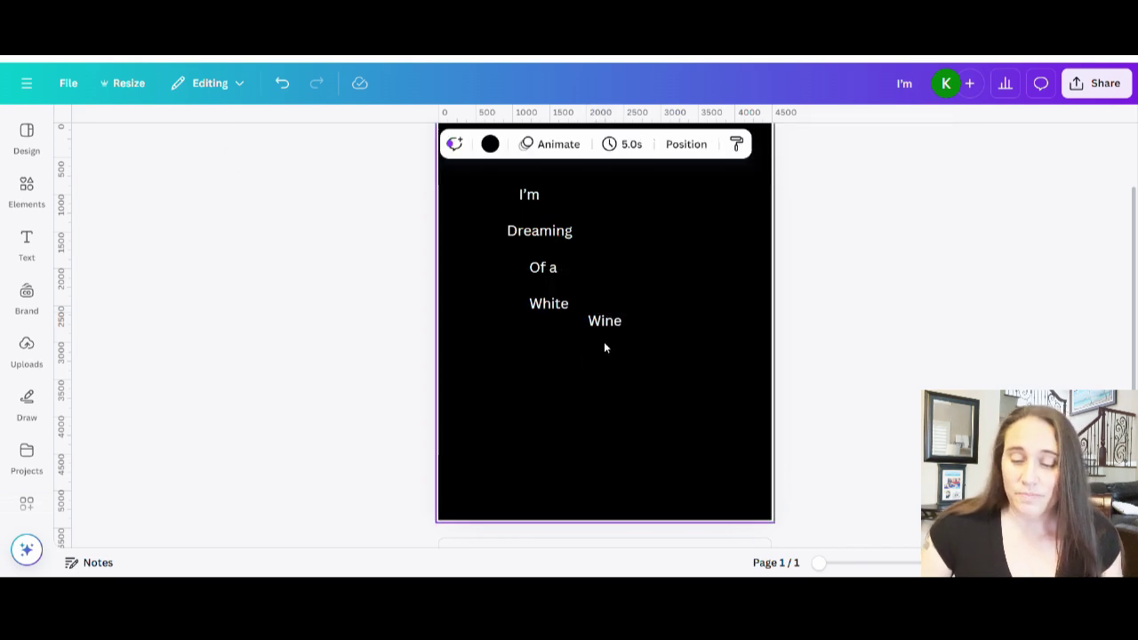
drag(619, 326, 560, 343)
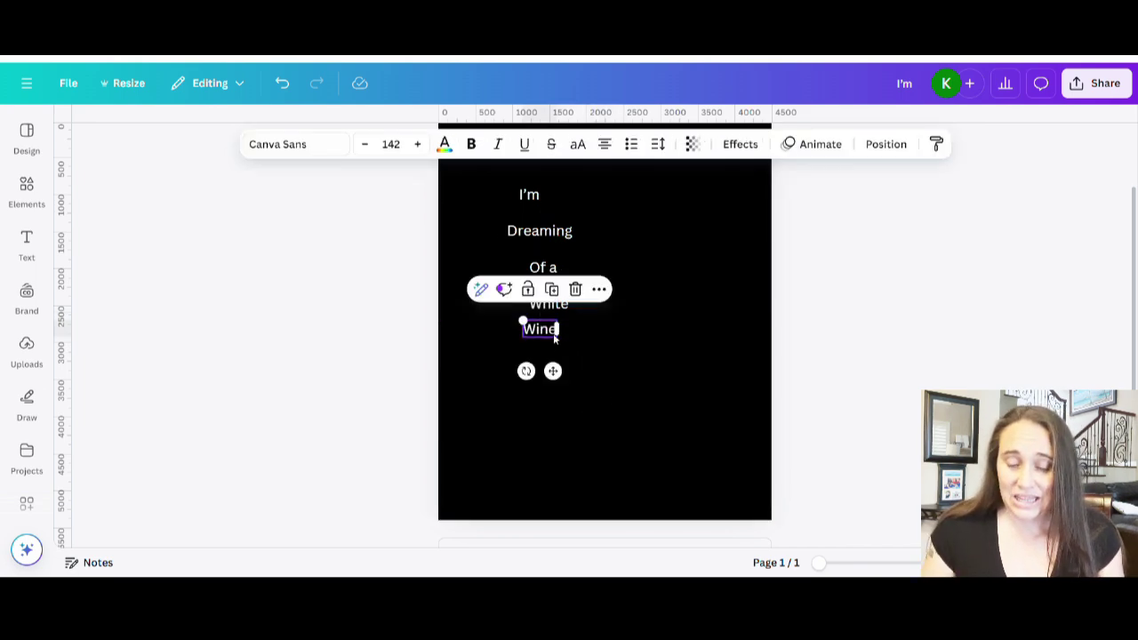
click(610, 376)
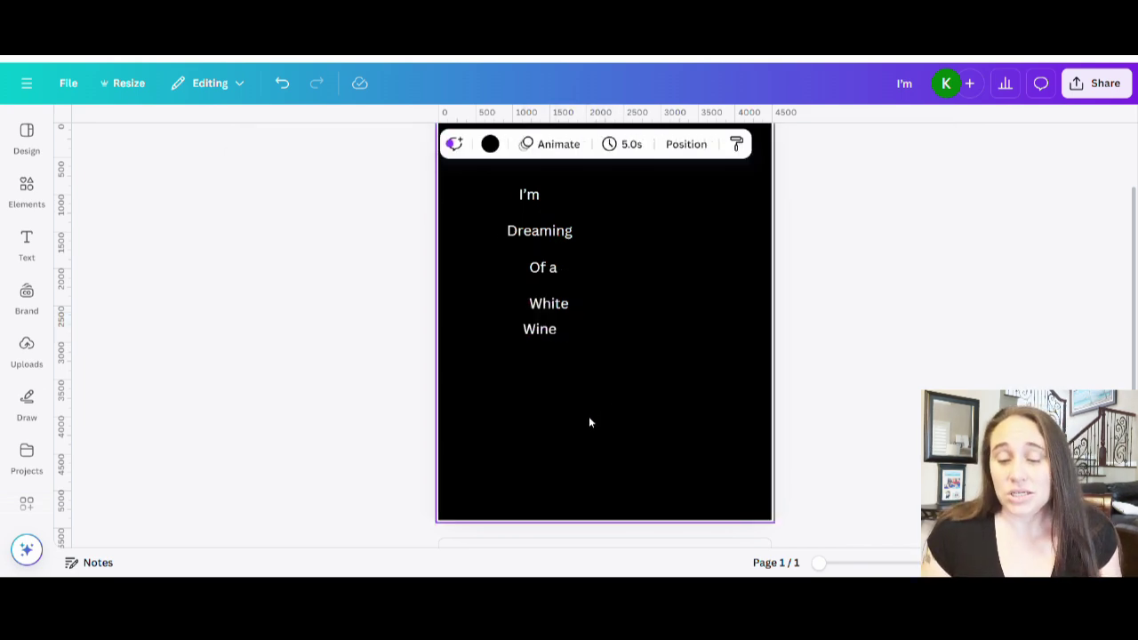
Step: Add a separate text box reading "Christmas" and place it below "Wine" as the last word of the phrase
text(tdhristmas)
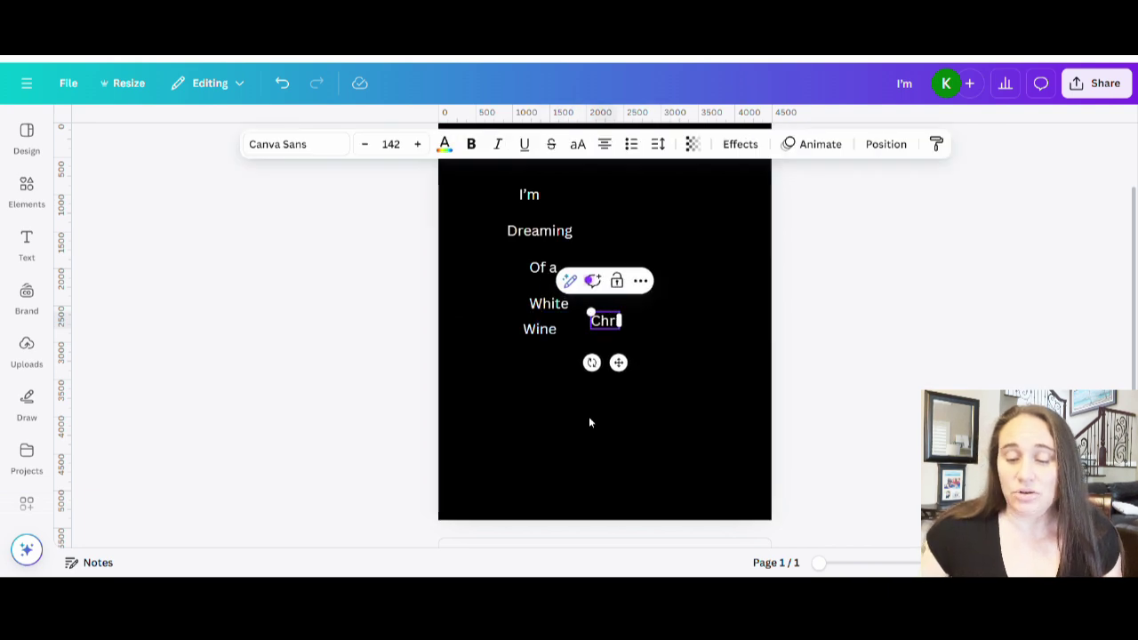
click(620, 404)
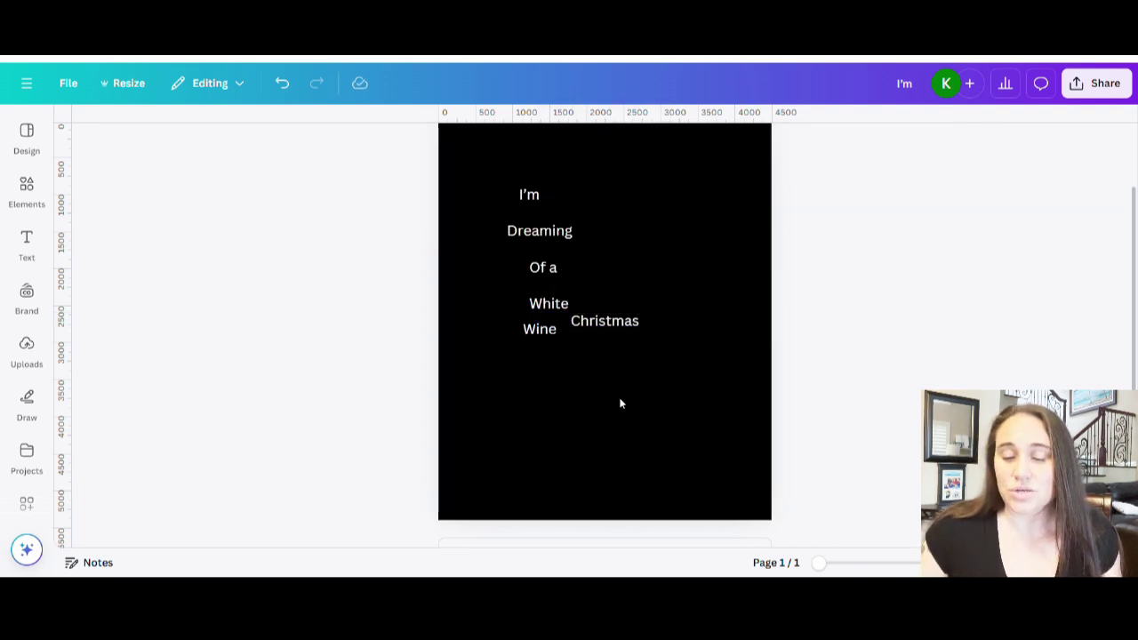
drag(605, 332, 554, 375)
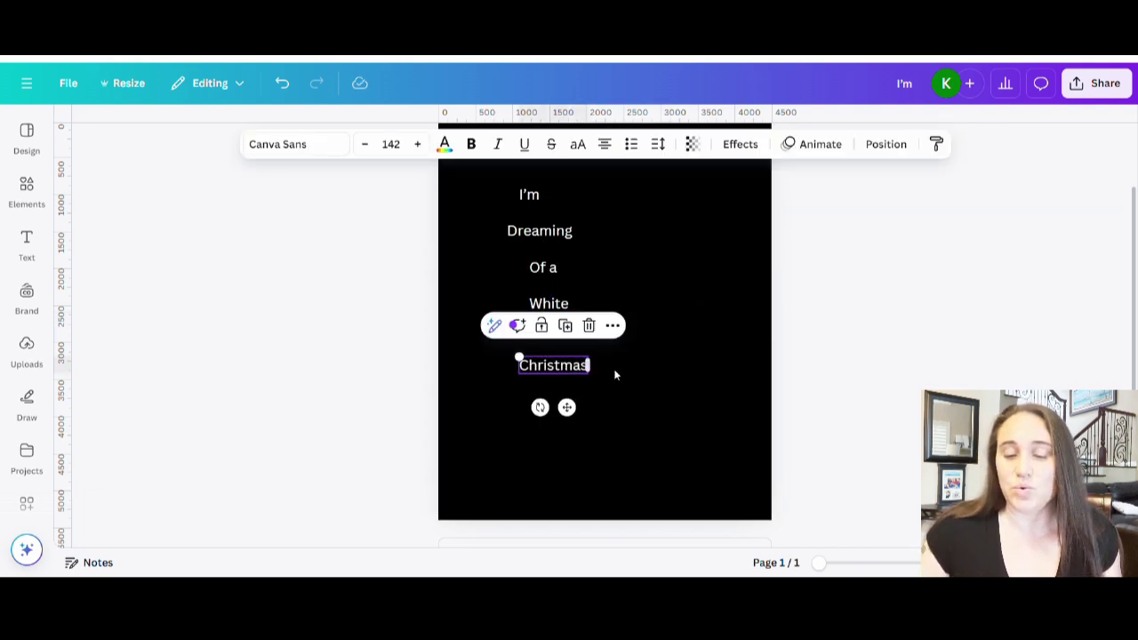
click(659, 383)
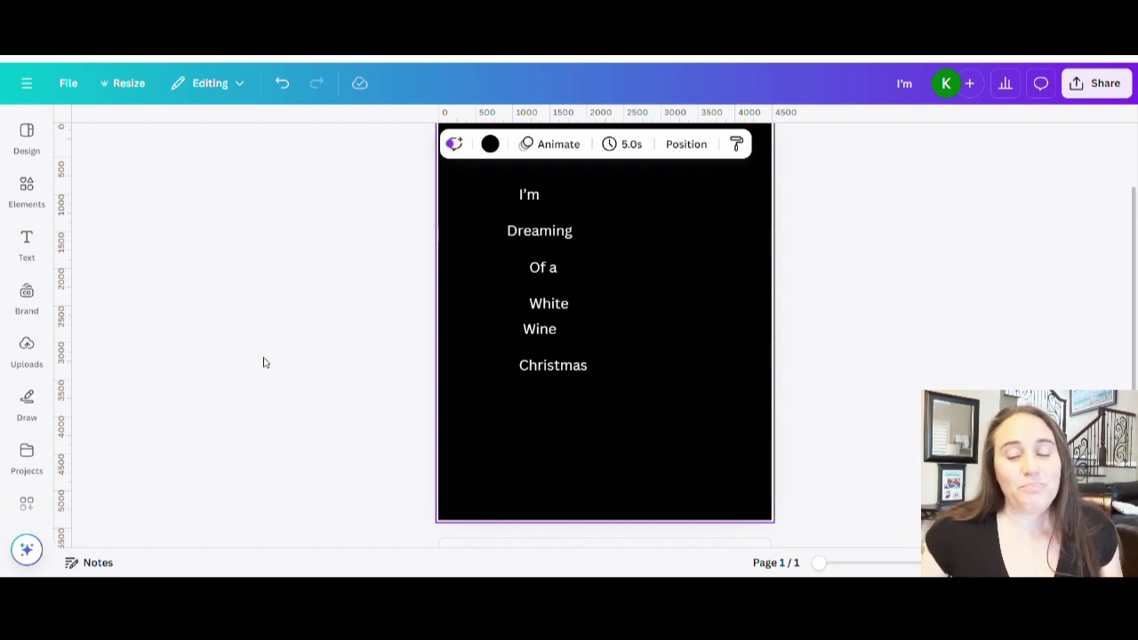
Step: Search the elements library for "wine wine" and show all of the photo results
click(26, 192)
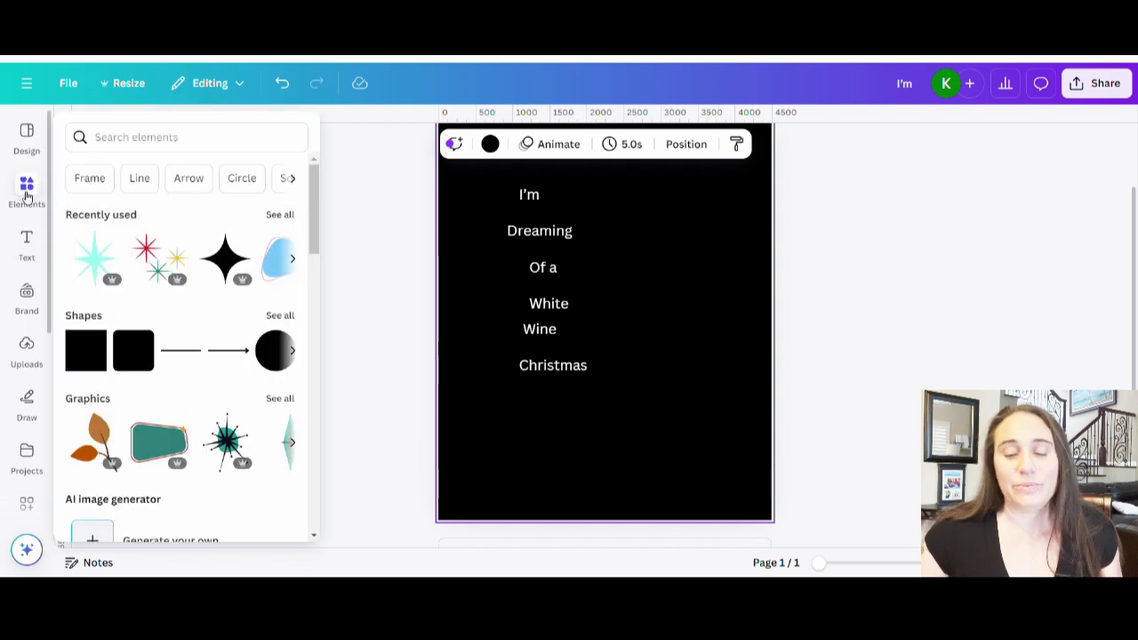
click(664, 200)
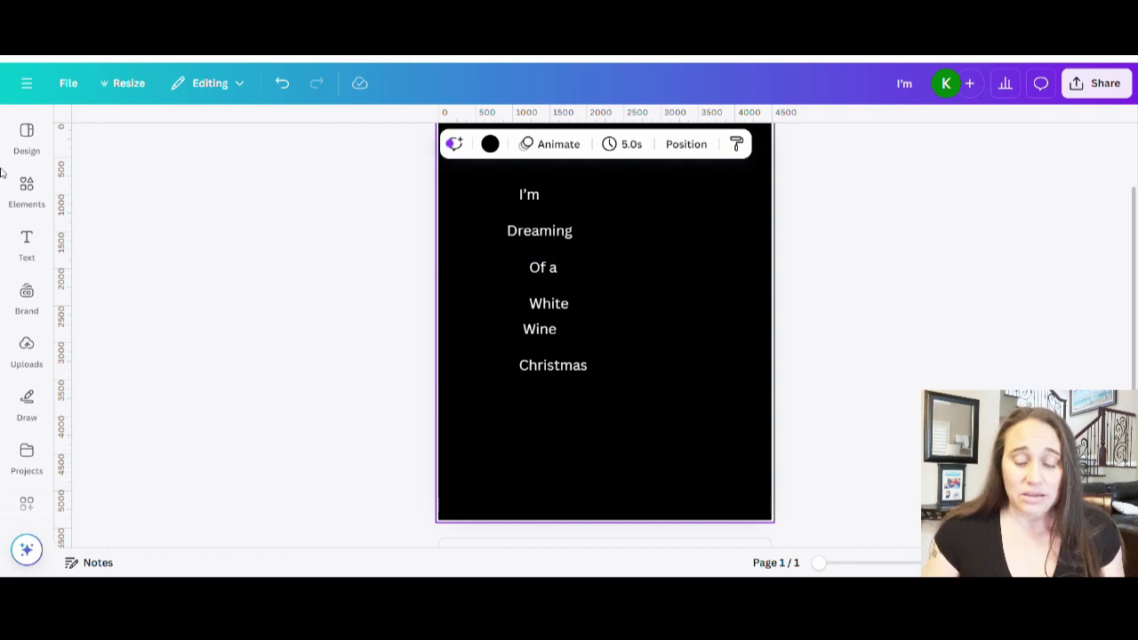
click(26, 187)
click(168, 135)
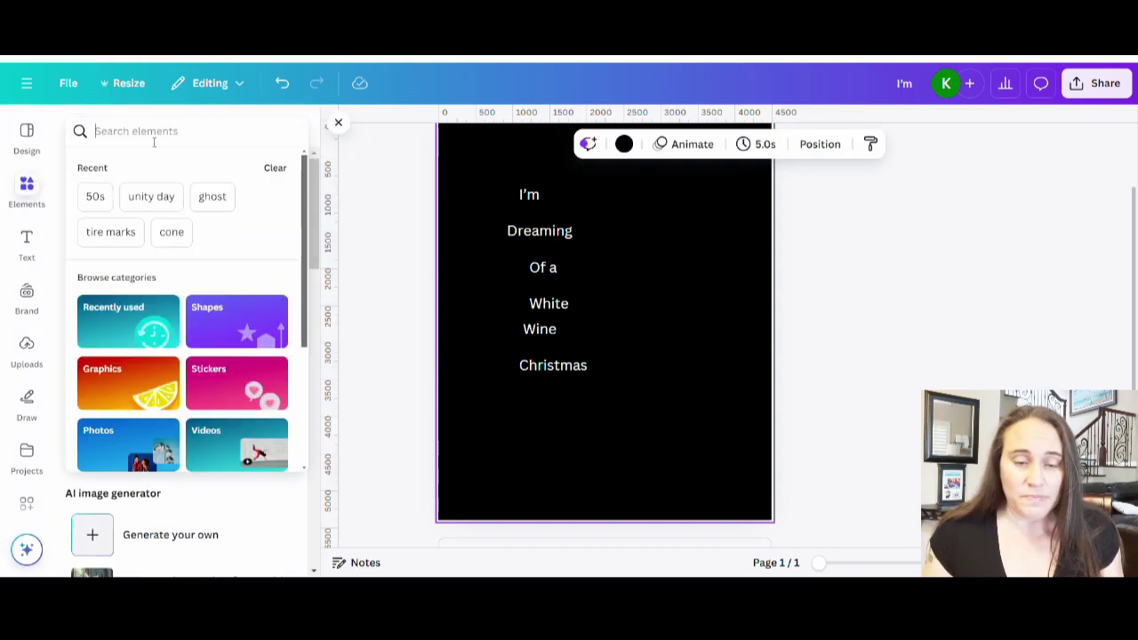
text(wine wine)
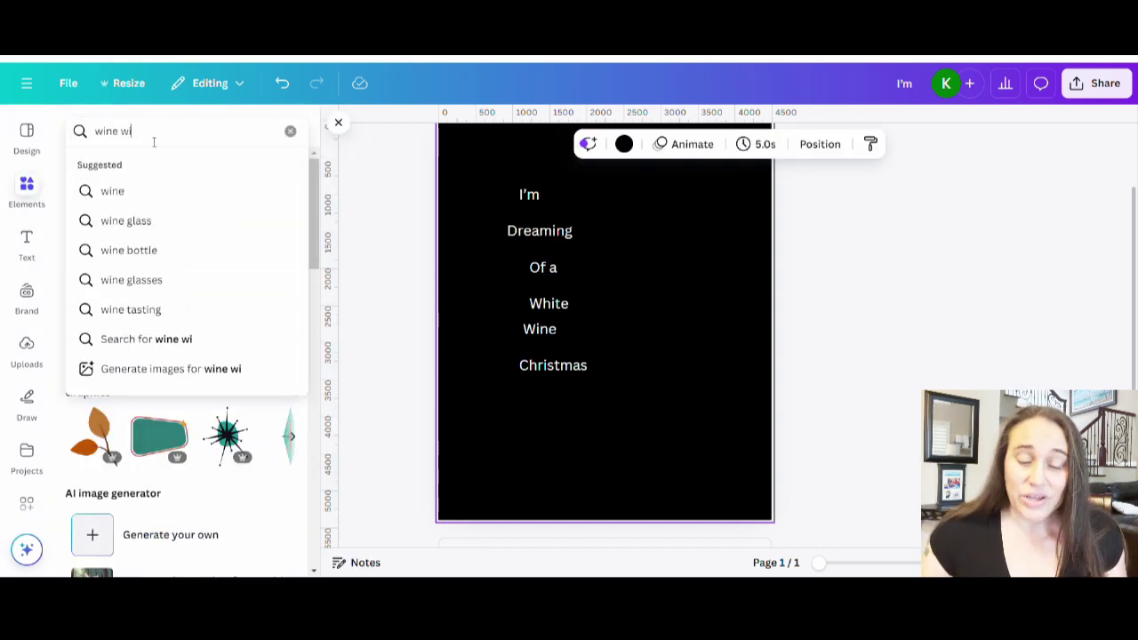
key(Return)
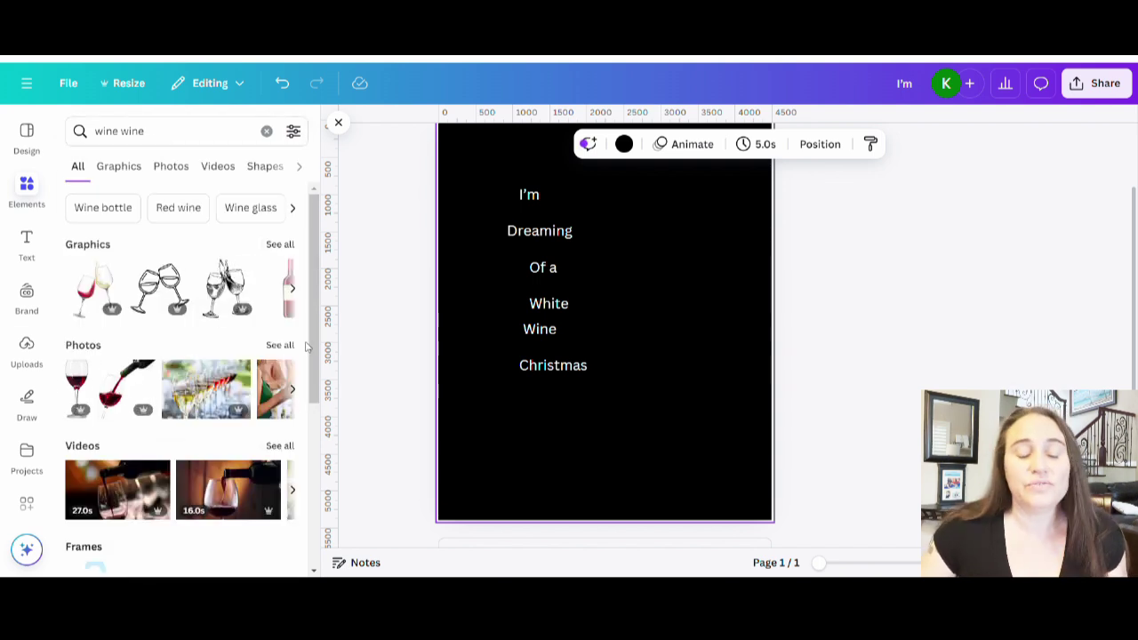
click(278, 346)
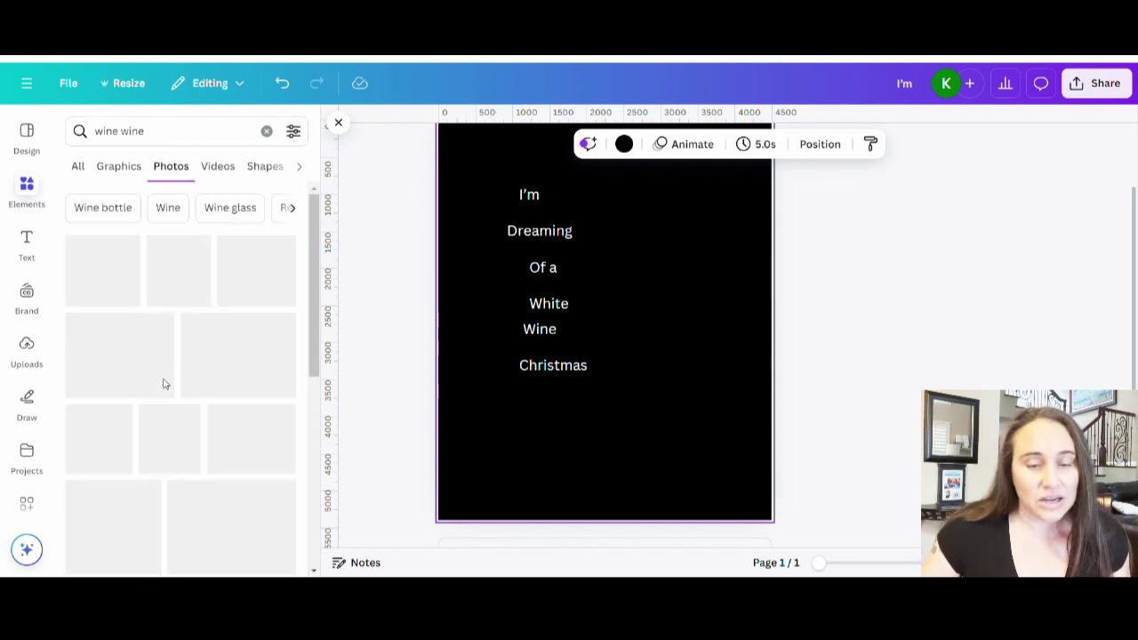
Step: Change the photo search in the elements library to "white wine"
click(115, 133)
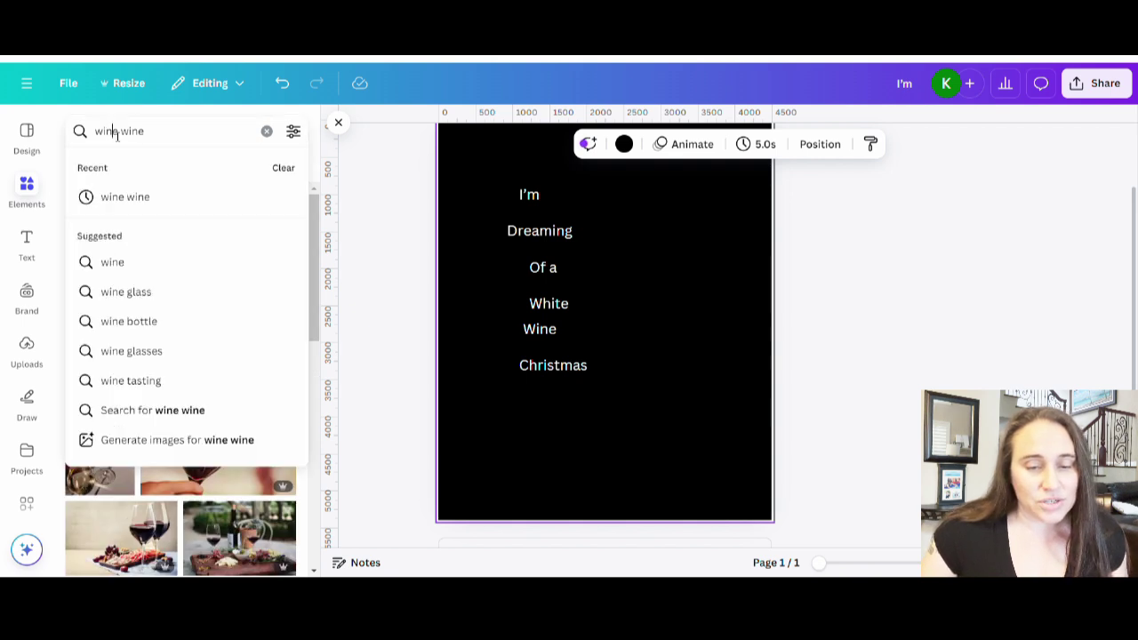
double_click(116, 132)
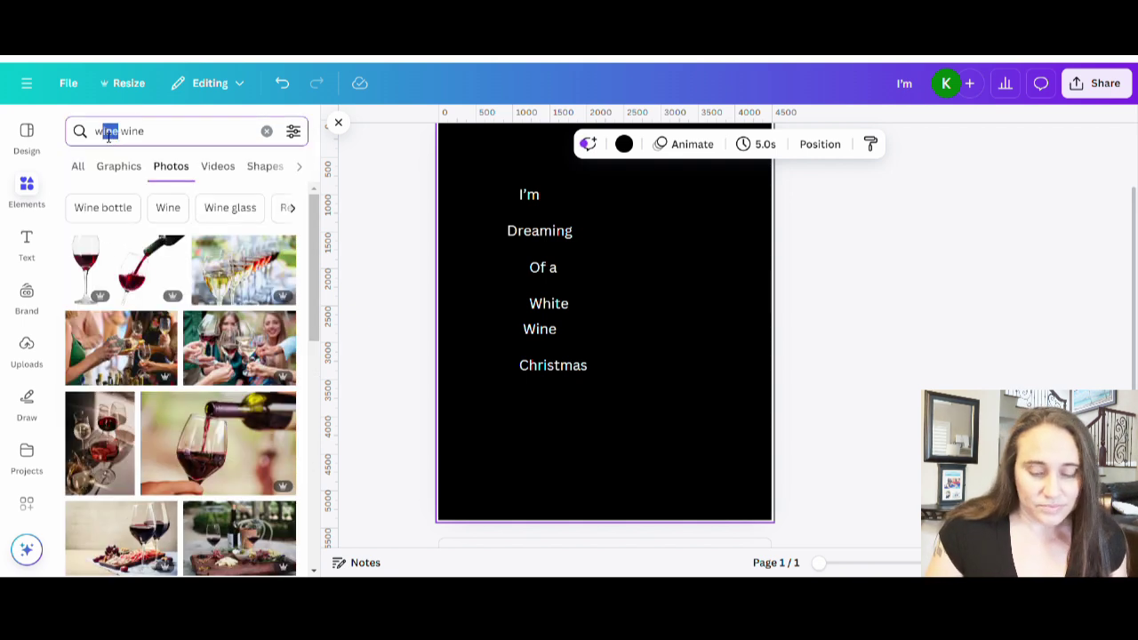
text(wjh)
key(BackSpace)
key(BackSpace)
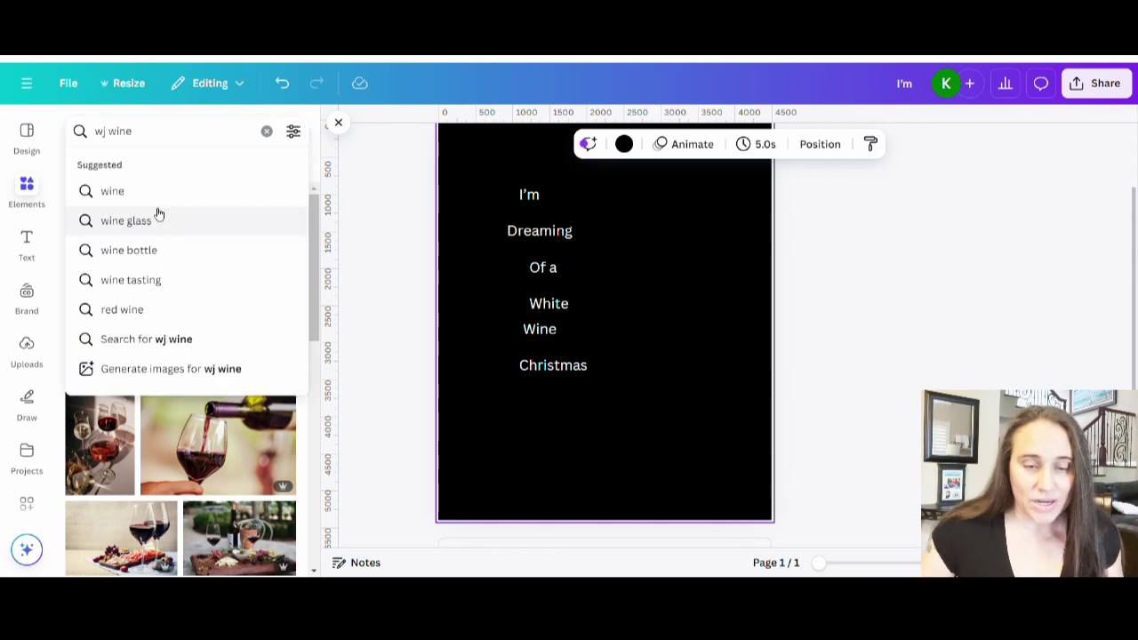
text(hite)
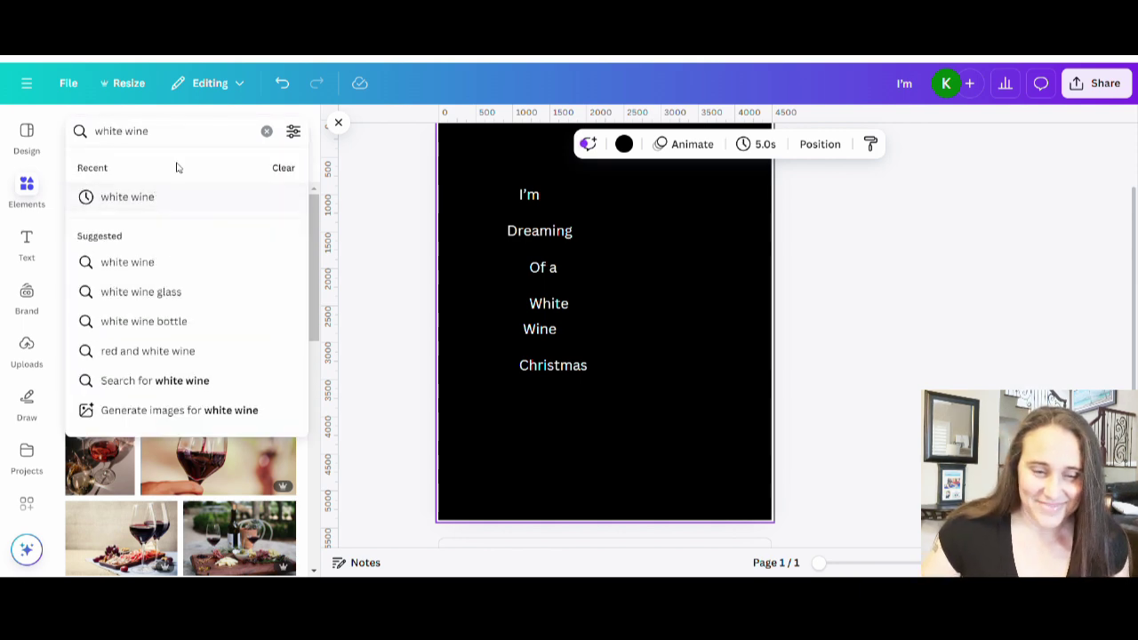
key(Return)
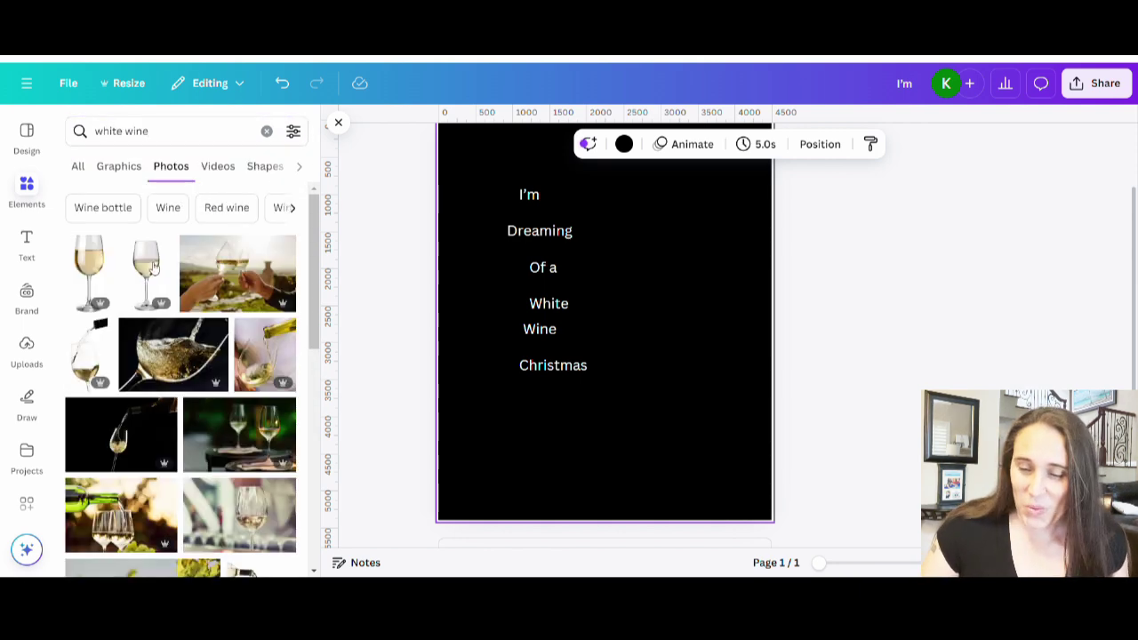
Step: Add the first white wine glass photo with a transparent background and place it to the right of the text
click(89, 271)
drag(627, 380, 648, 386)
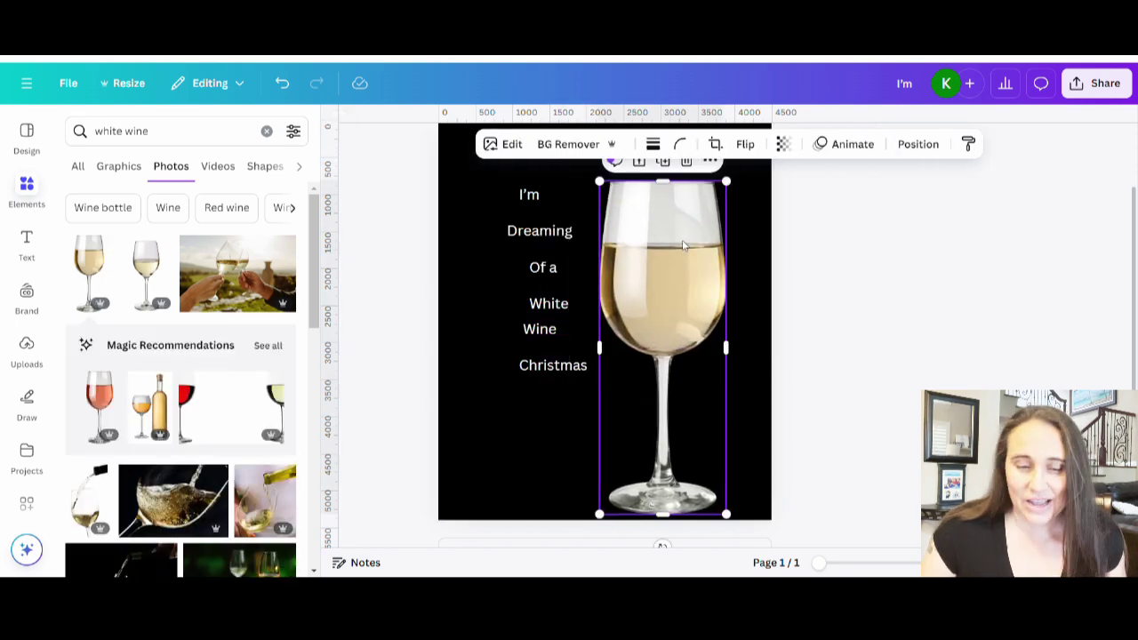
drag(674, 296, 686, 283)
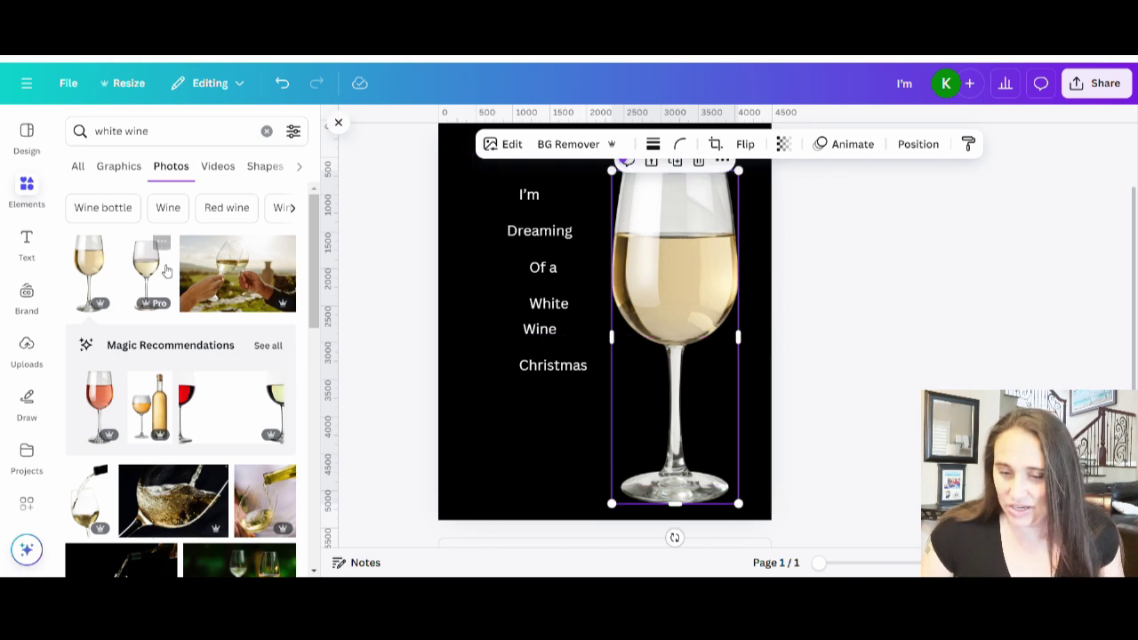
Step: Try the second white wine glass photo, the one with a white background, beside the first glass and delete it
click(158, 271)
drag(638, 350, 559, 348)
click(735, 331)
drag(736, 331, 738, 335)
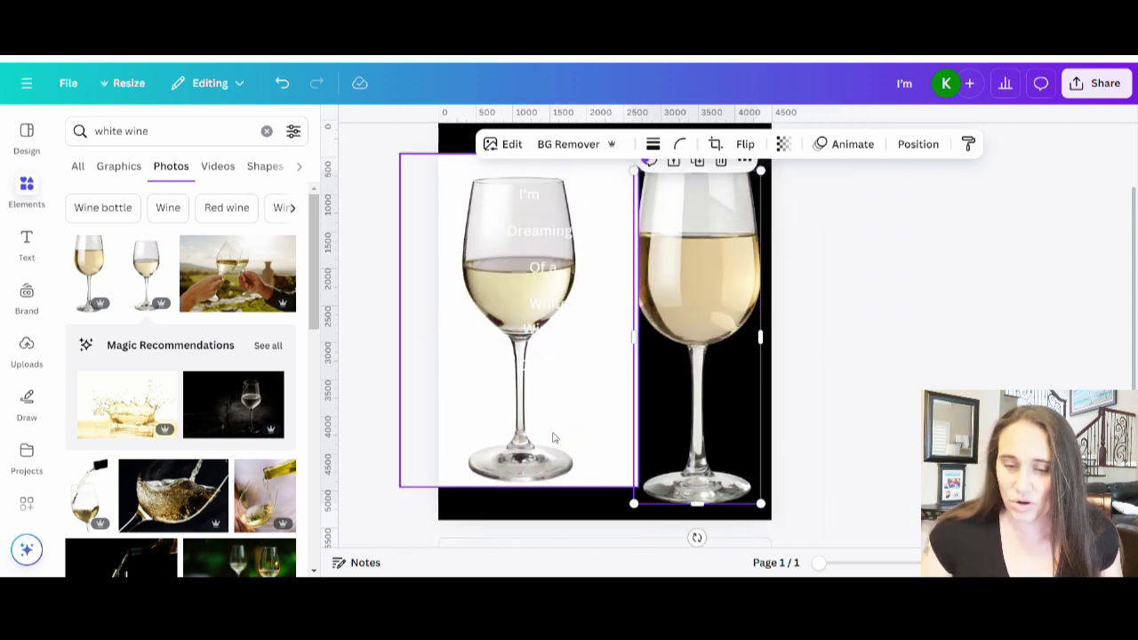
drag(557, 442, 579, 451)
key(Delete)
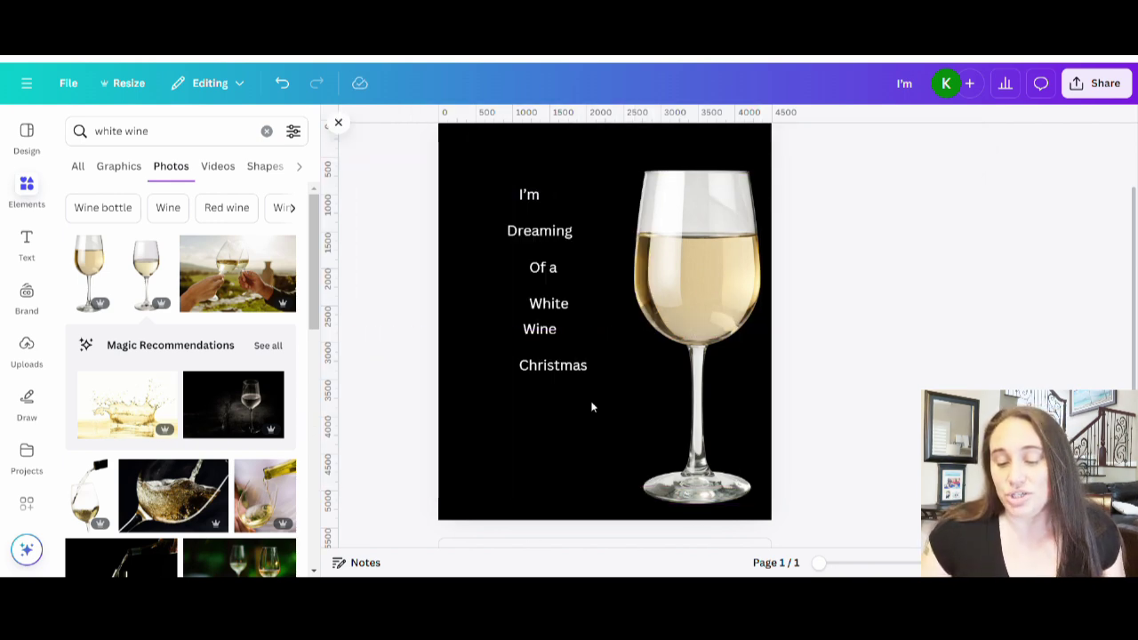
Step: Shift the remaining wine glass slightly left so it sits inside the page's right edge
click(693, 341)
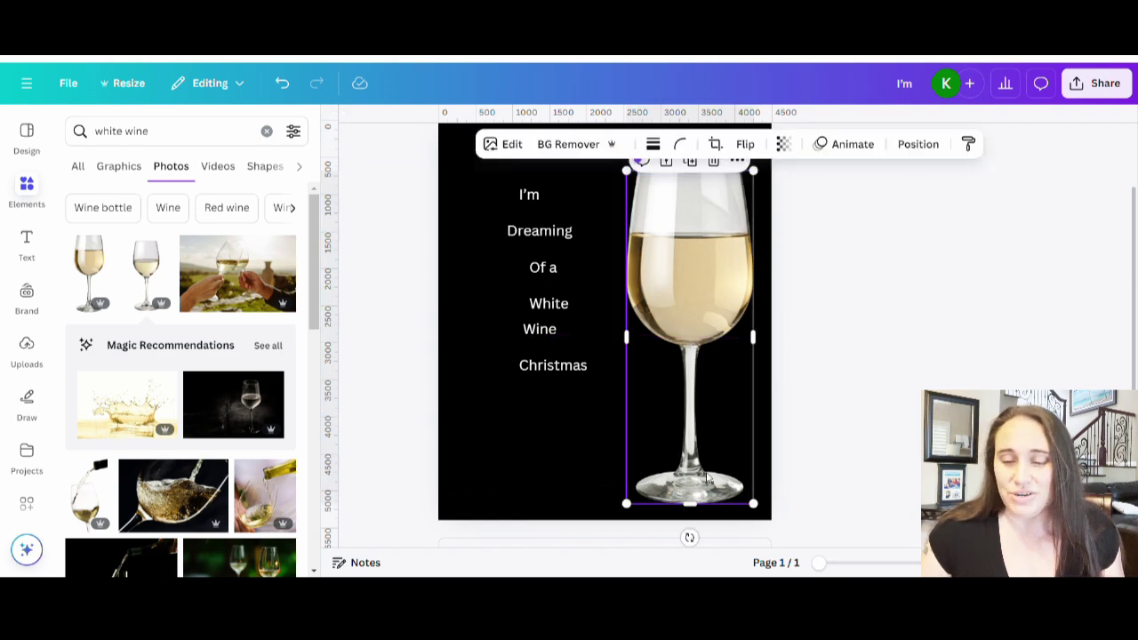
drag(736, 357, 732, 353)
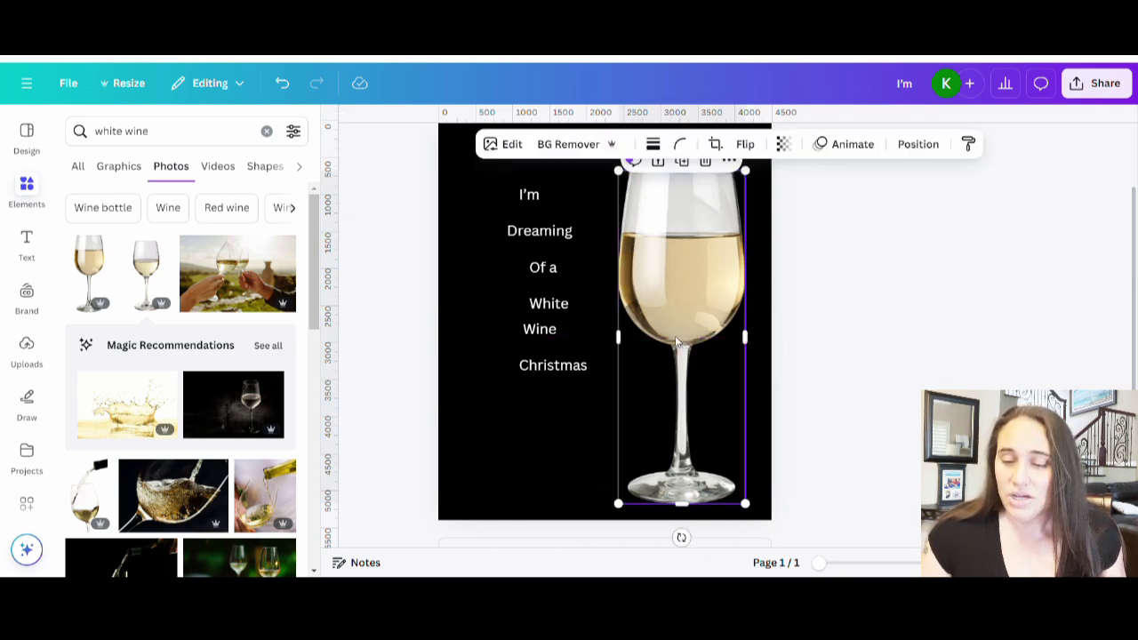
scroll(509, 510, up, 2)
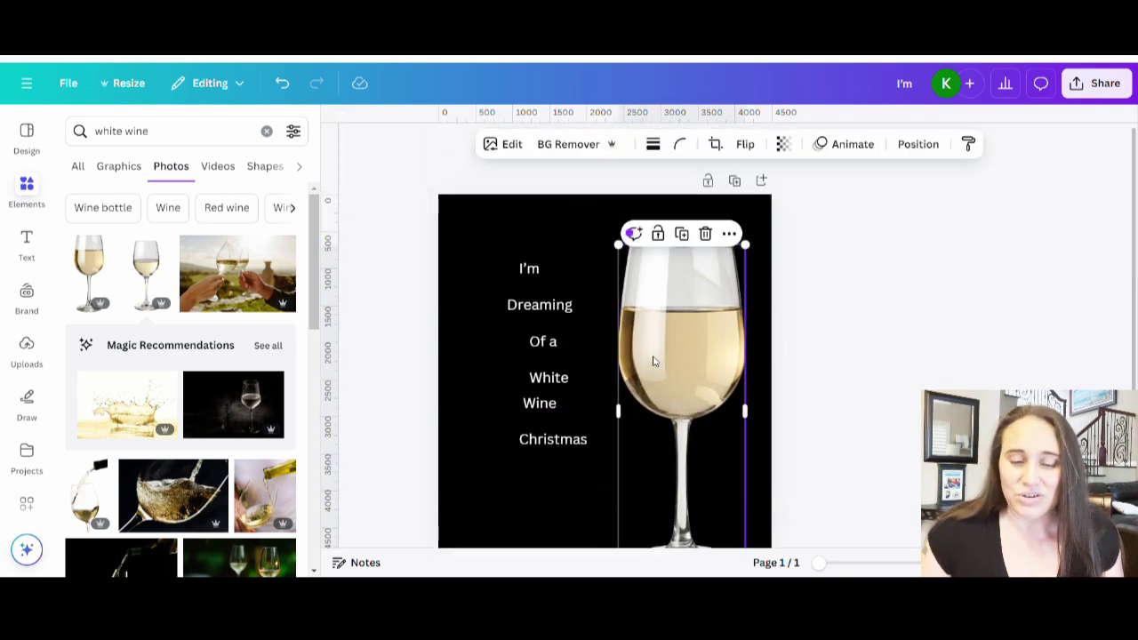
Step: Preview the page with an orange background to check the glass's transparency, and set the background back to black
click(762, 207)
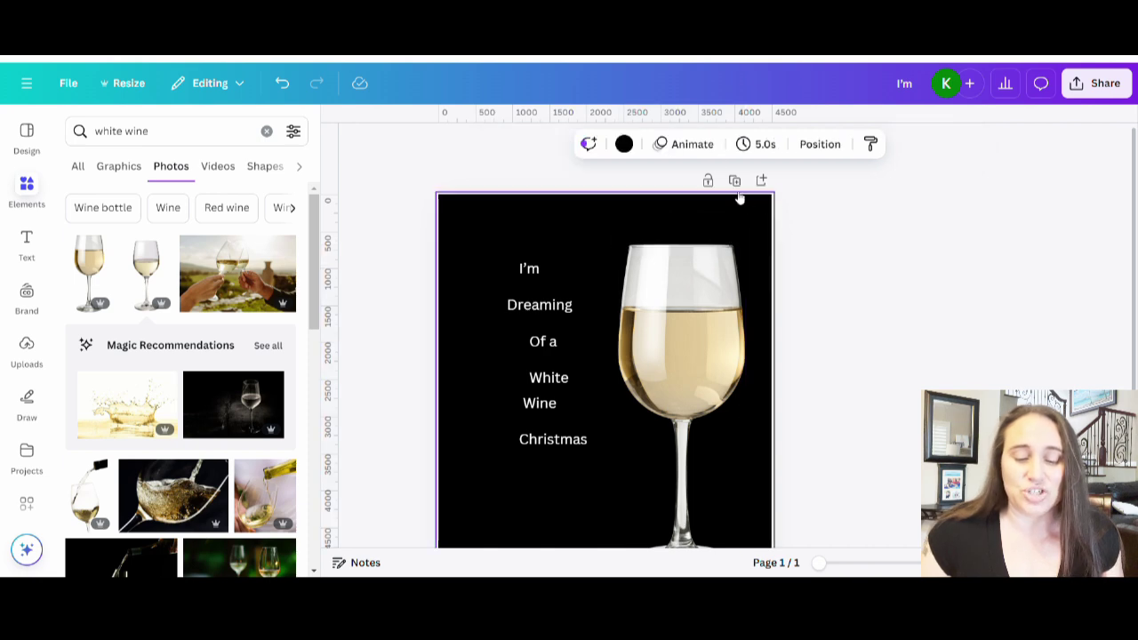
click(623, 144)
scroll(246, 379, down, 1)
scroll(246, 380, down, 1)
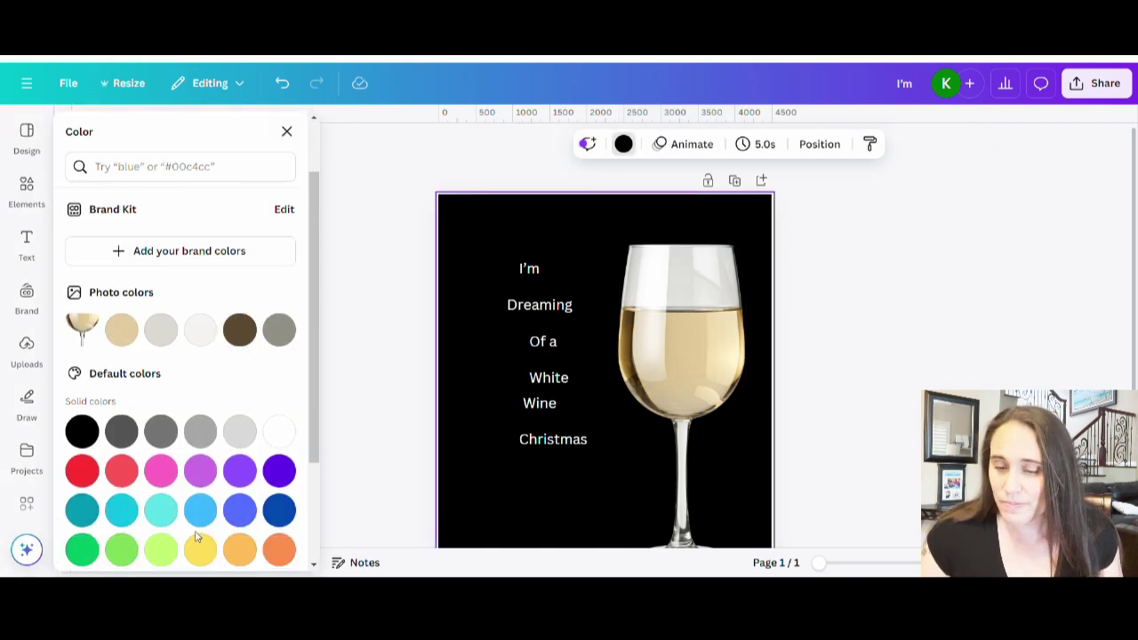
scroll(199, 537, down, 2)
click(282, 482)
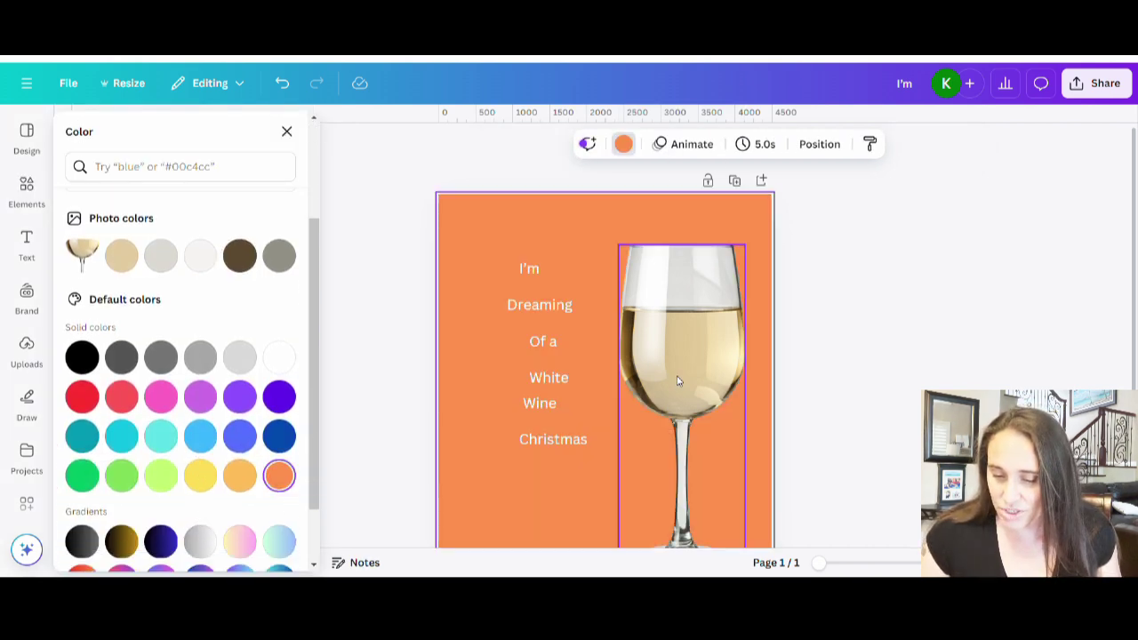
scroll(678, 382, down, 1)
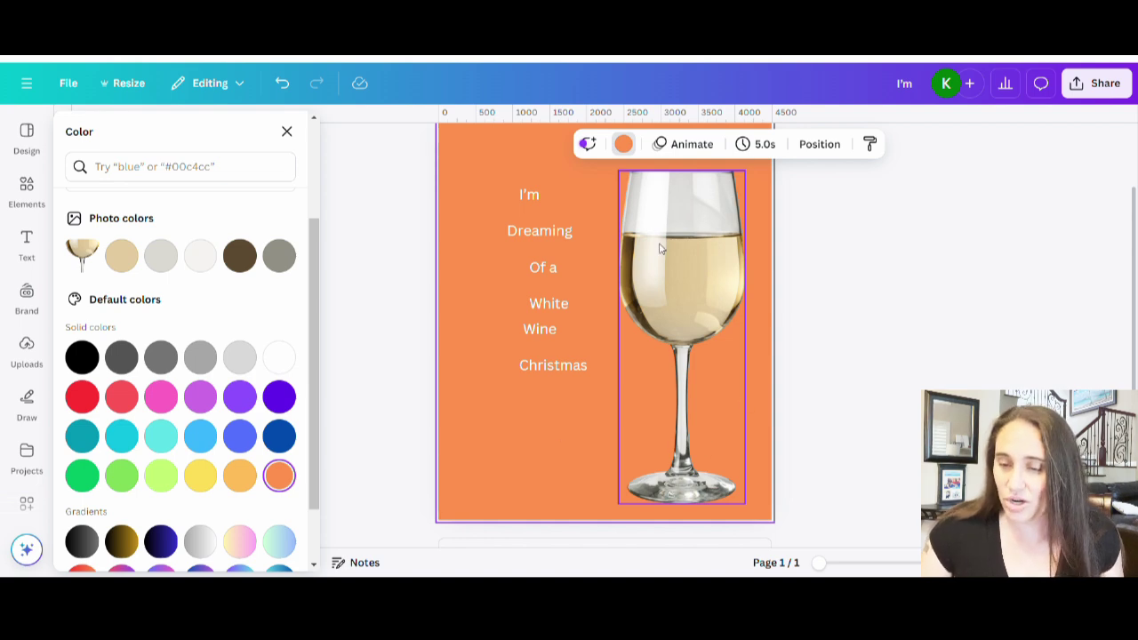
click(88, 349)
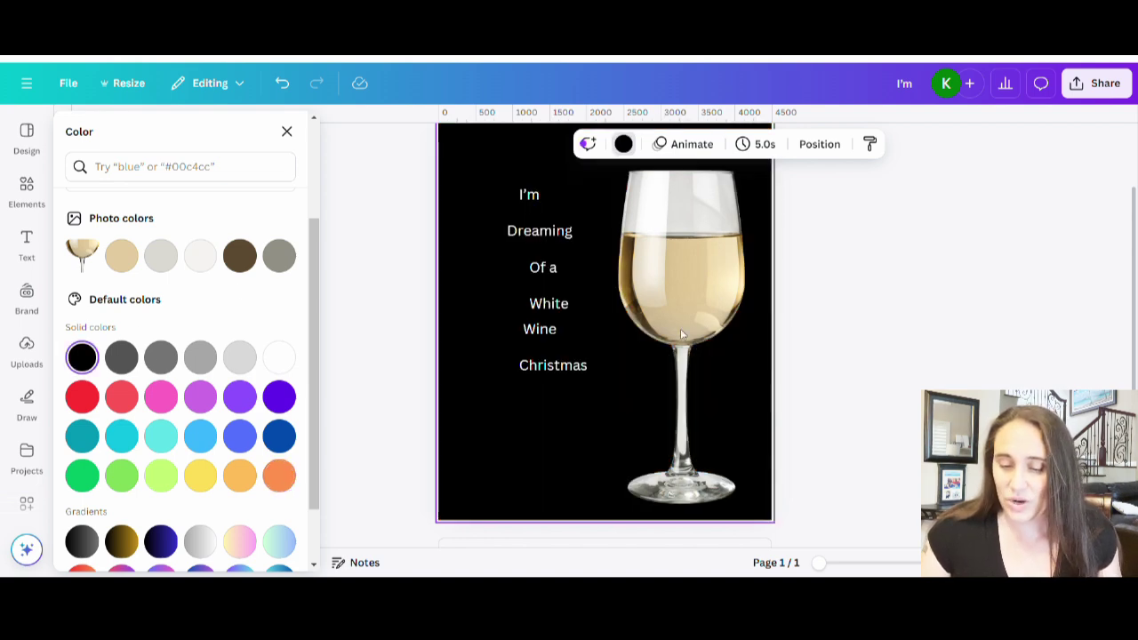
Step: Scale the wine glass down slightly and place it to the right of the phrase
click(717, 378)
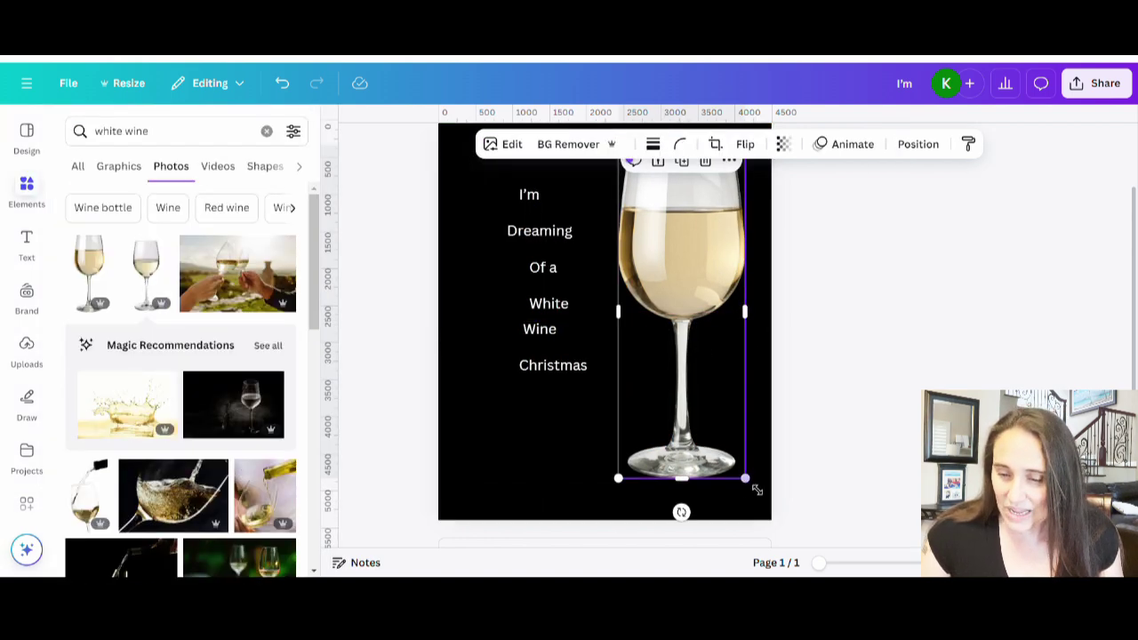
drag(756, 489, 696, 411)
scroll(685, 453, up, 1)
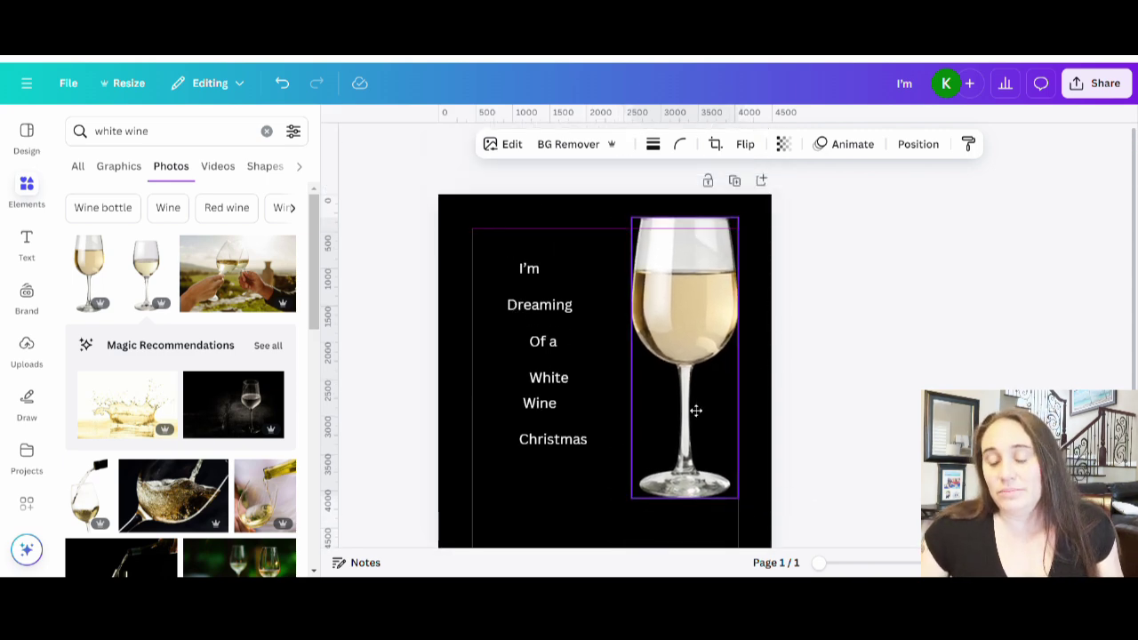
key(Escape)
drag(716, 307, 710, 334)
click(894, 379)
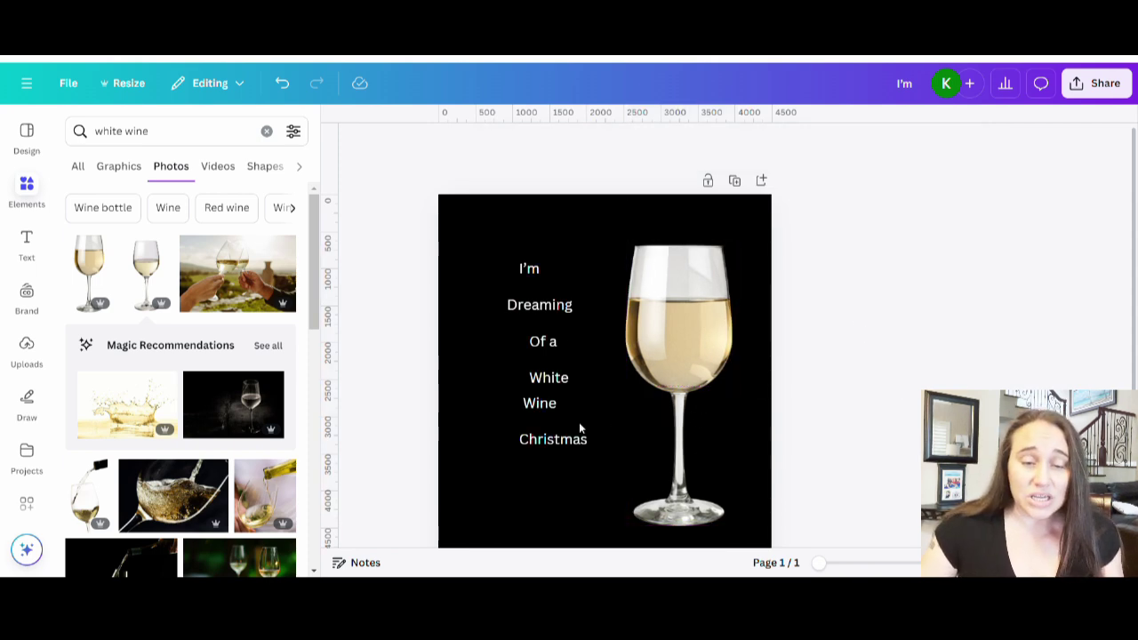
Step: Search the photos in the elements library for "christmas bow"
click(204, 133)
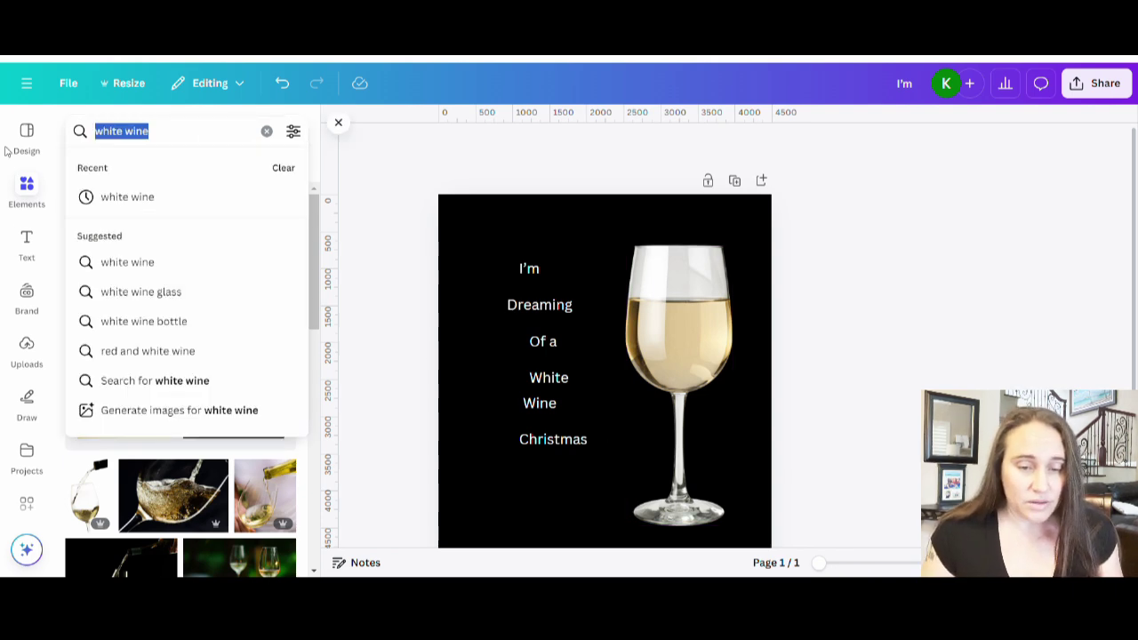
text(christmas)
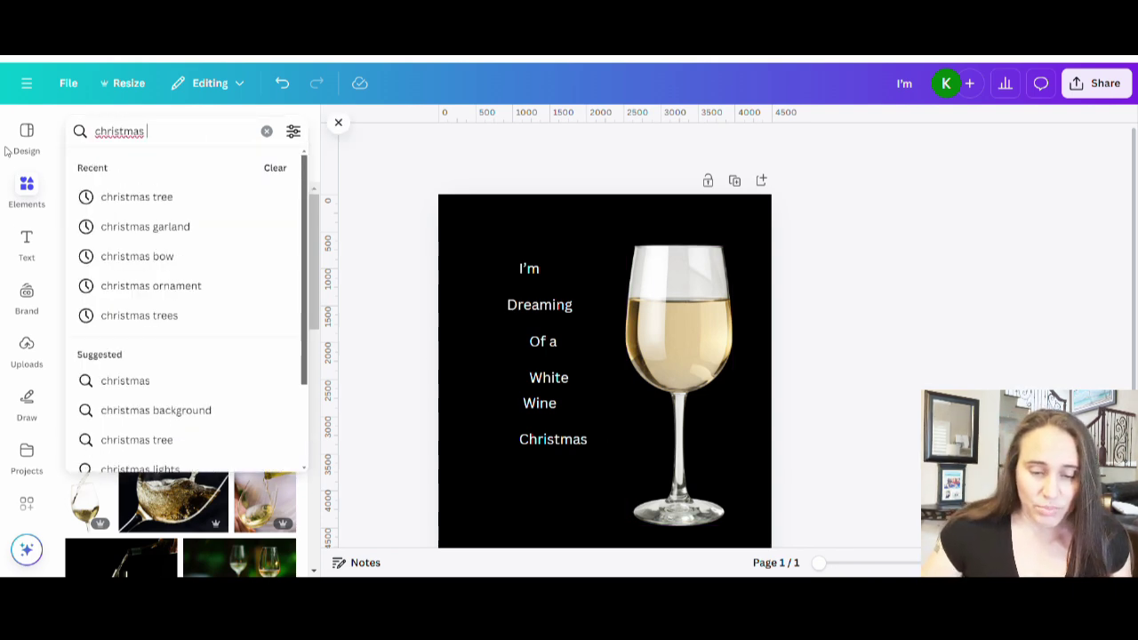
text( bow)
key(Return)
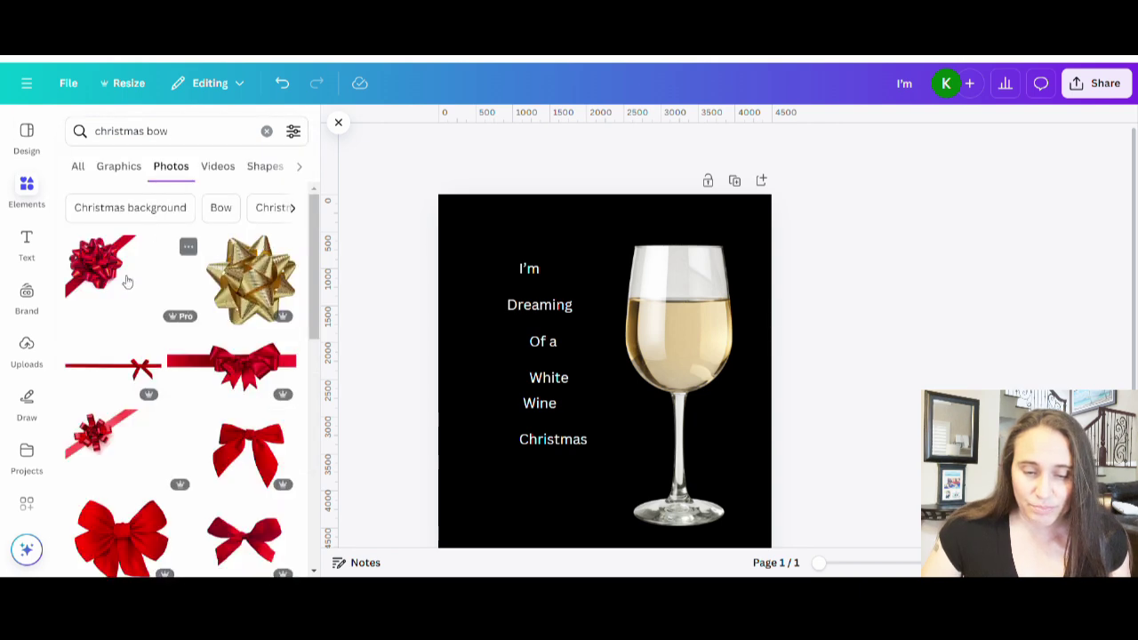
Step: Add a red ribbon bow photo with long tails and remove its white background
scroll(250, 368, down, 1)
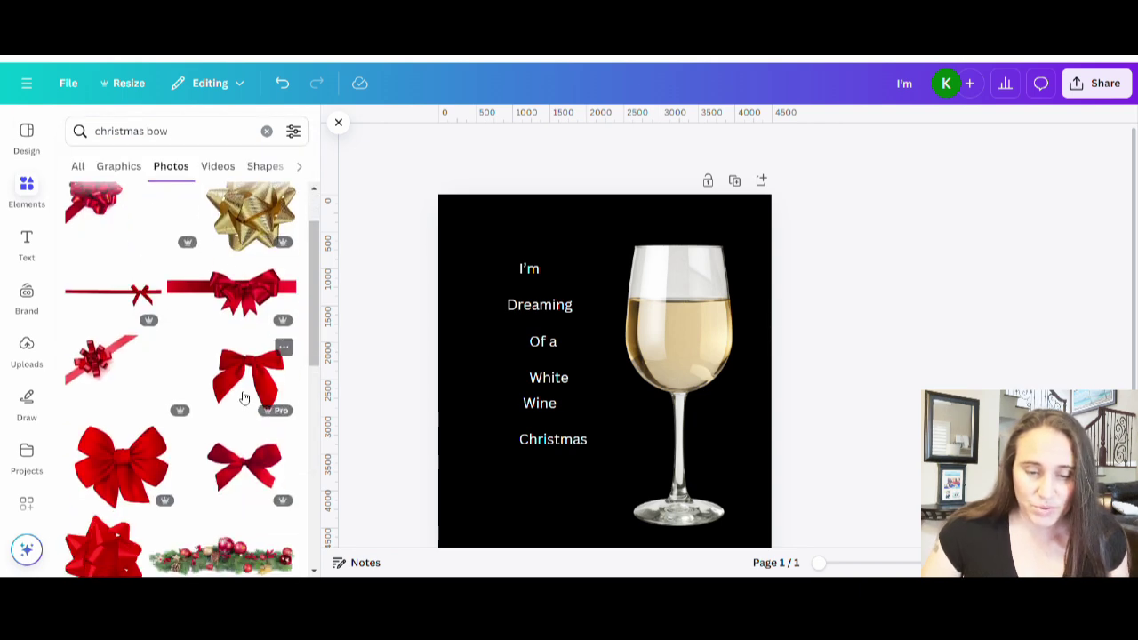
scroll(253, 371, down, 5)
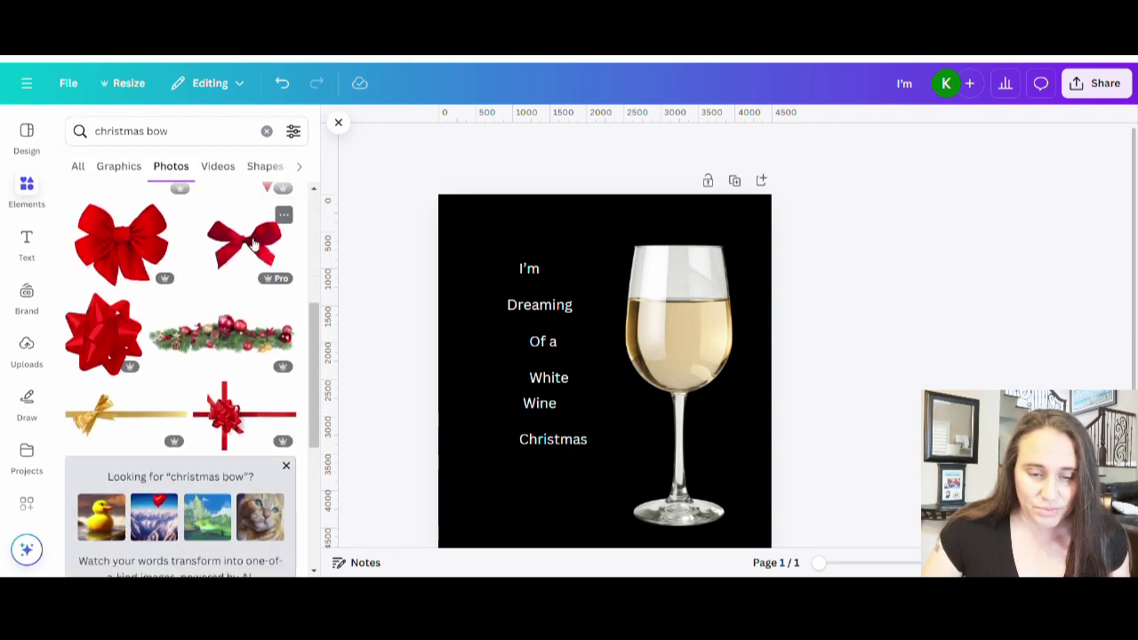
scroll(240, 230, down, 5)
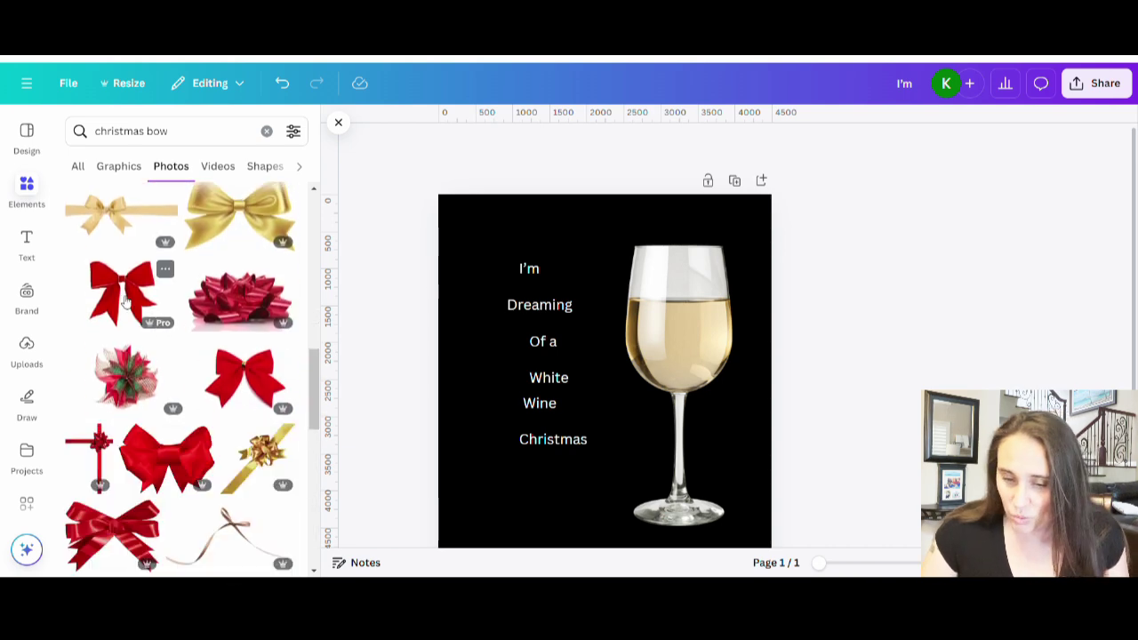
scroll(135, 293, down, 1)
click(124, 240)
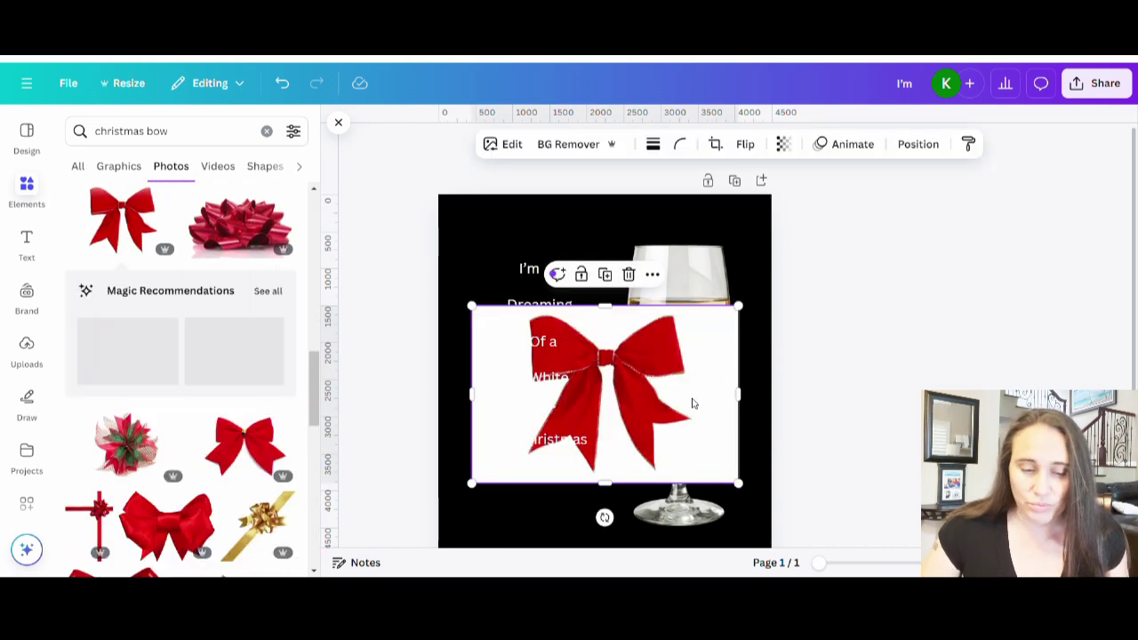
click(567, 145)
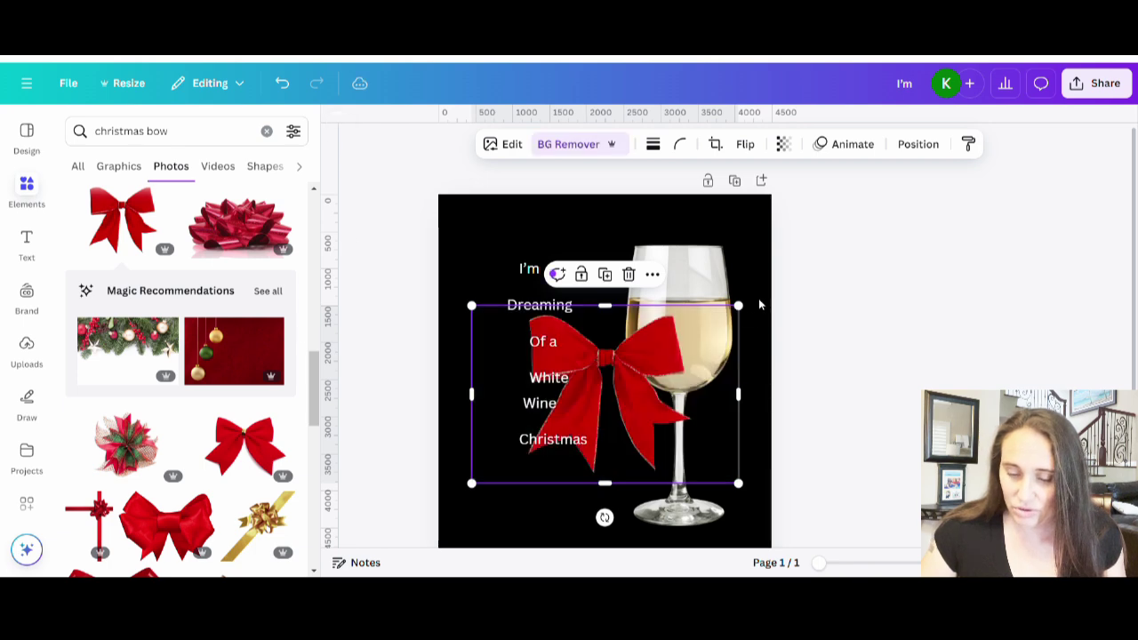
Step: Shrink the red bow and place it on the wine glass stem just below the bowl
drag(738, 305, 622, 373)
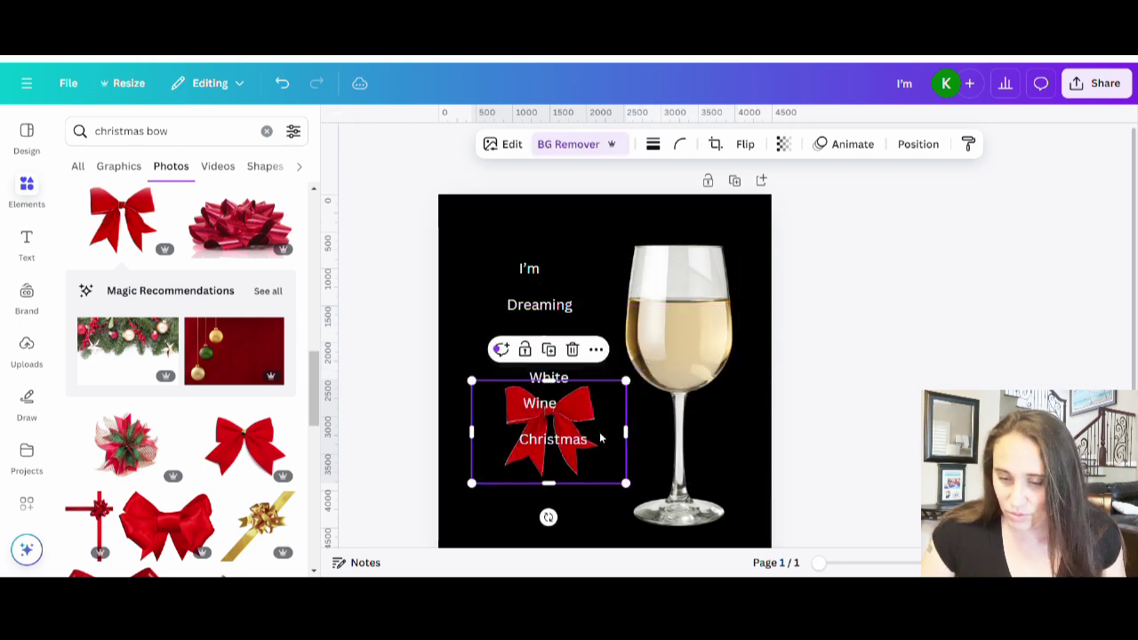
drag(602, 435, 739, 439)
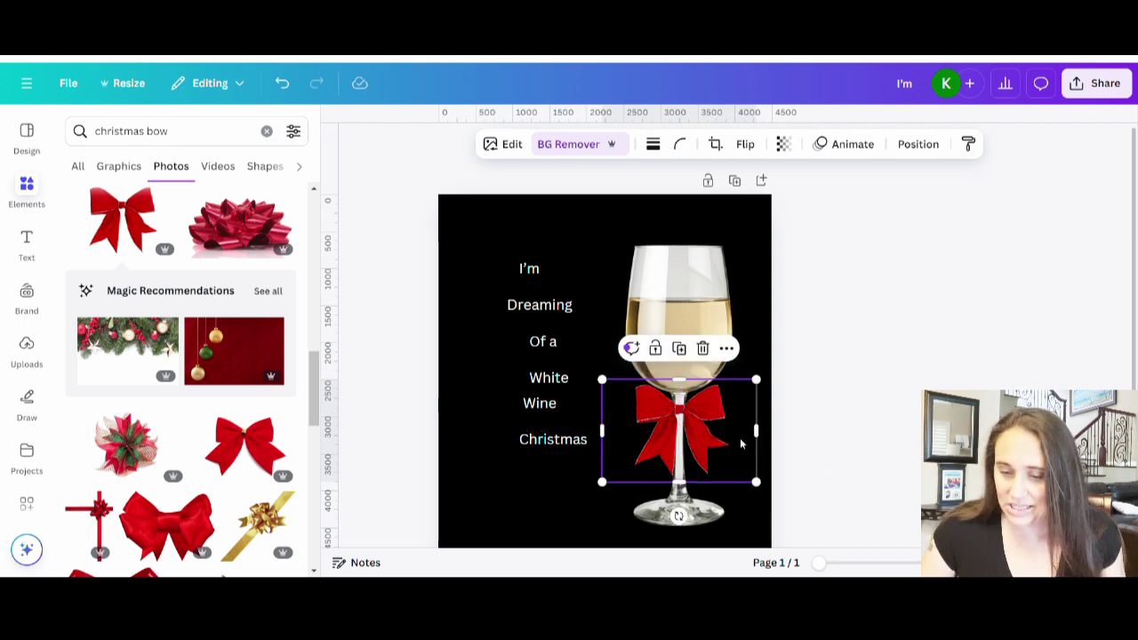
click(882, 473)
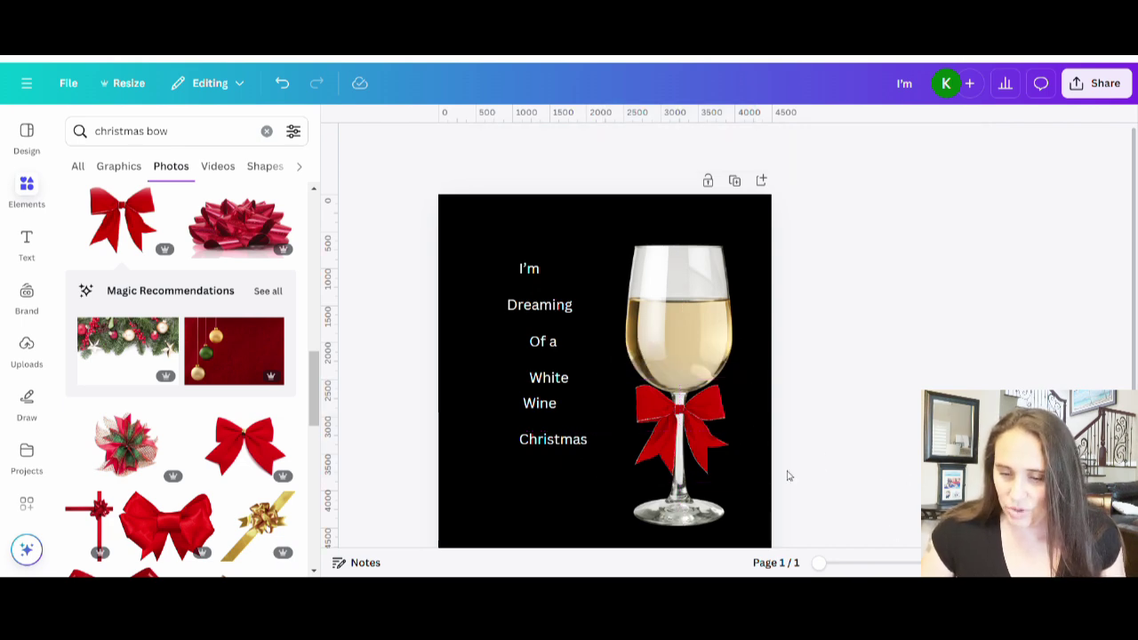
Step: Flip the red bow on the glass stem horizontally
click(700, 445)
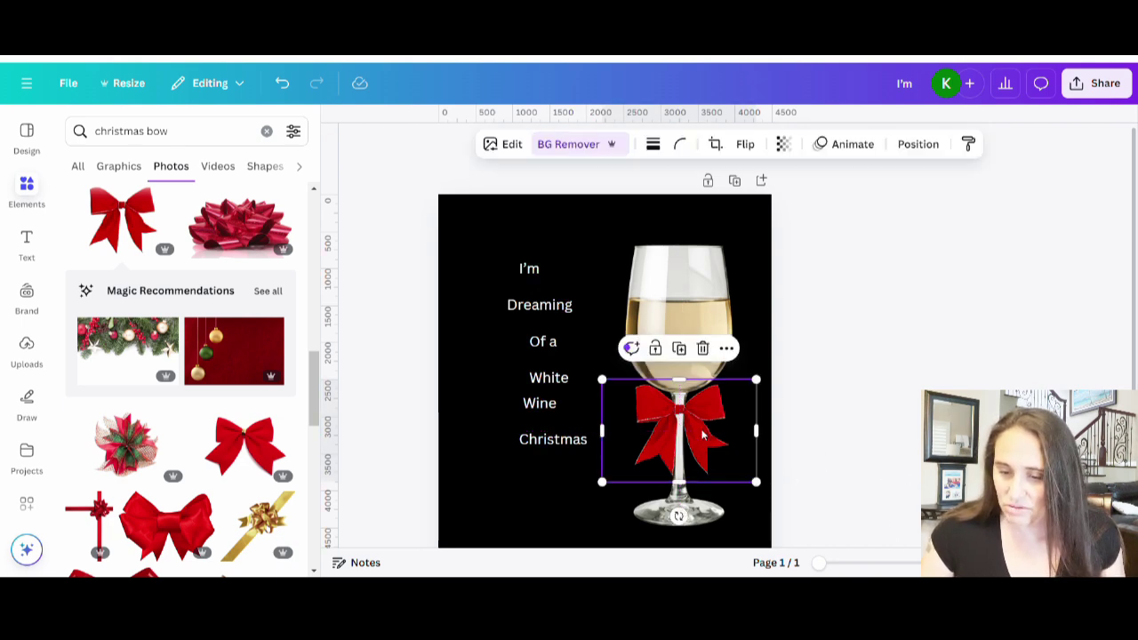
click(746, 146)
click(755, 184)
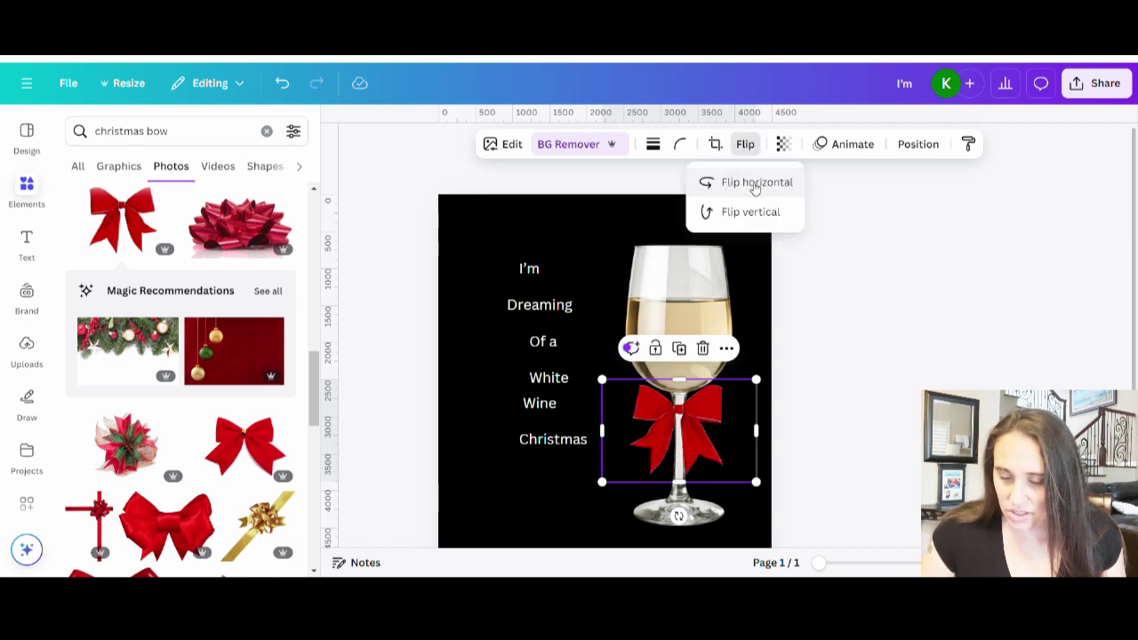
Step: Enlarge the red bow slightly and centre it on the wine glass stem
drag(756, 484, 772, 492)
drag(731, 448, 723, 450)
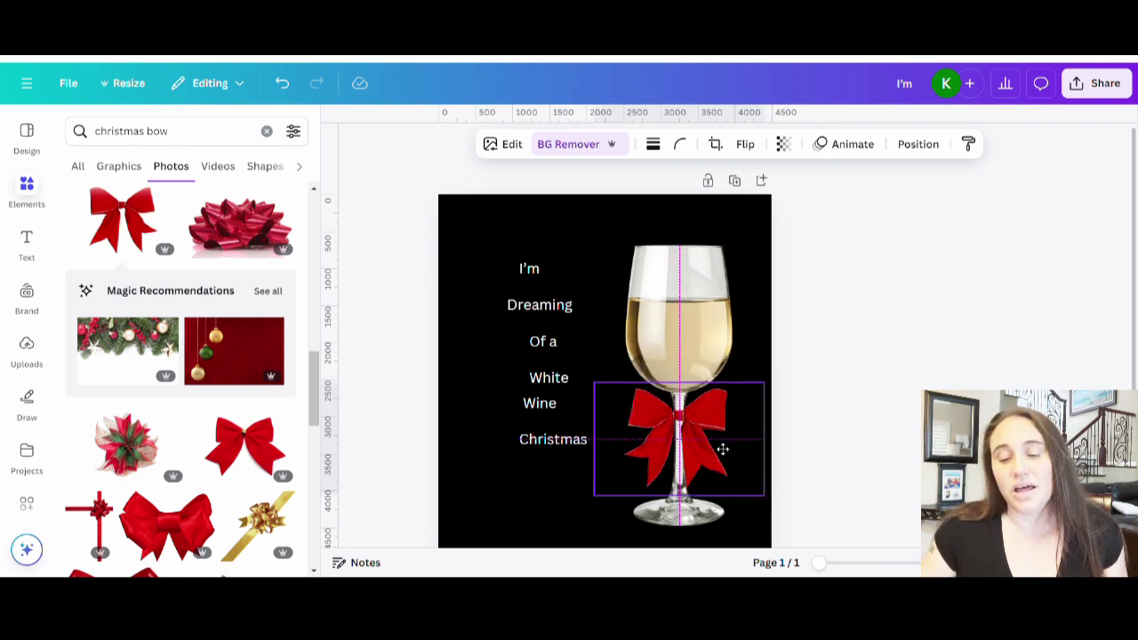
click(894, 447)
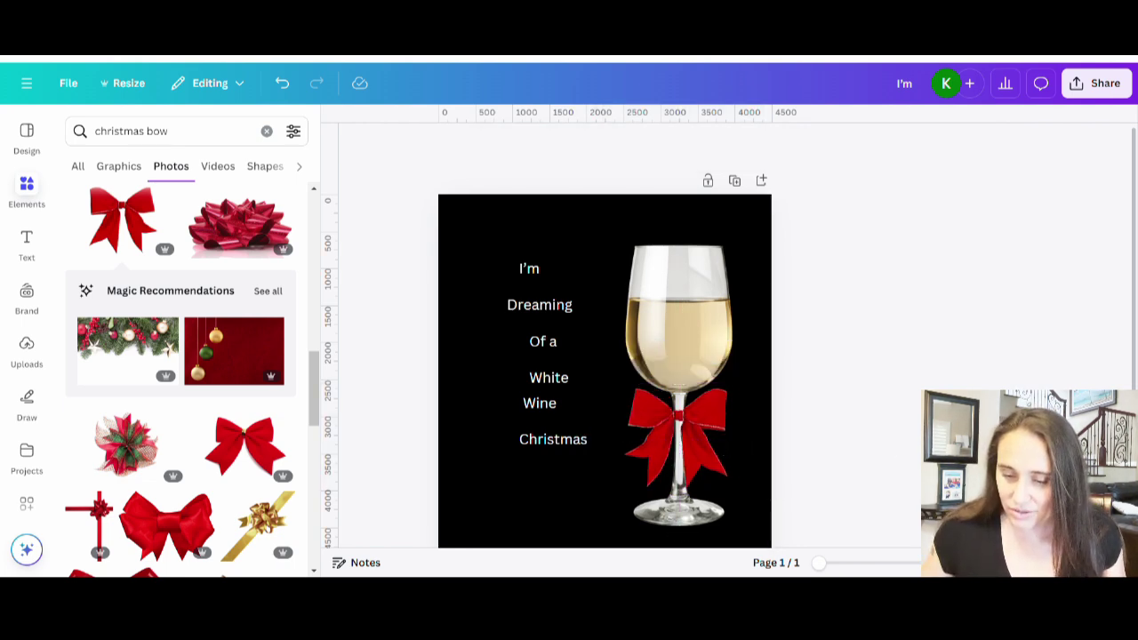
Step: Browse the Christmas bow photos for an alternative to the red bow on the glass stem
click(714, 437)
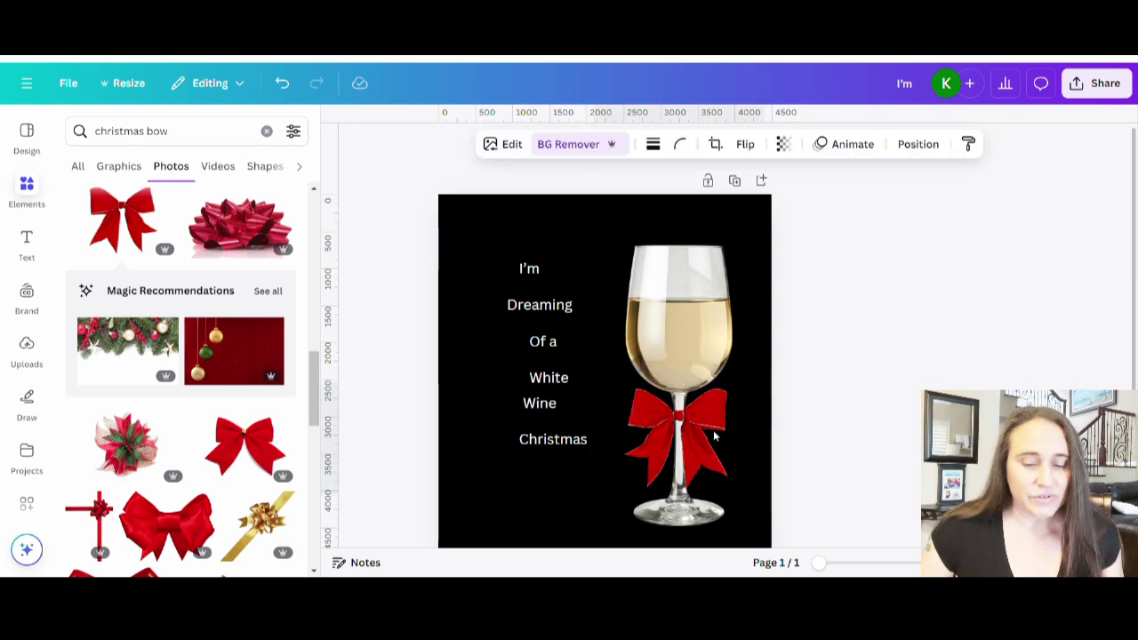
drag(714, 436, 713, 436)
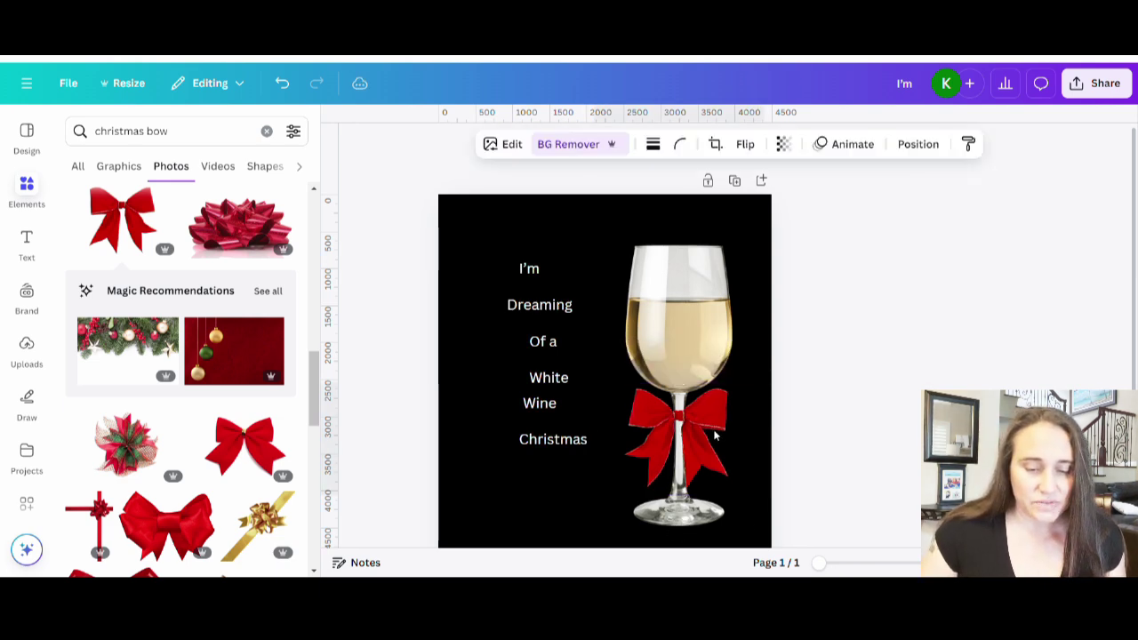
scroll(151, 381, down, 5)
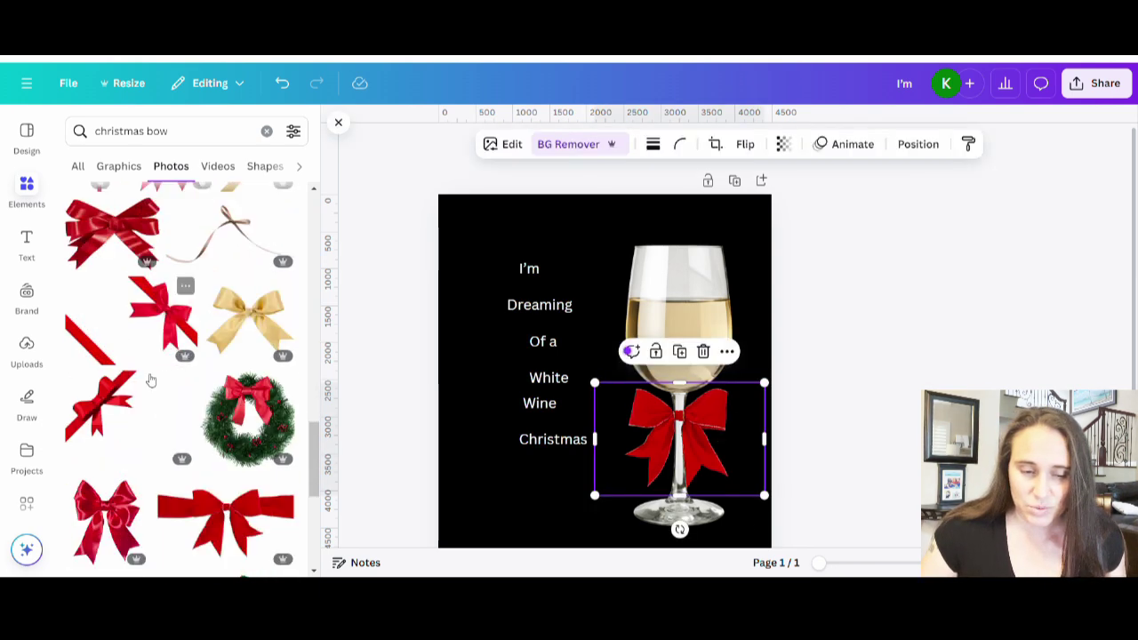
scroll(152, 380, down, 2)
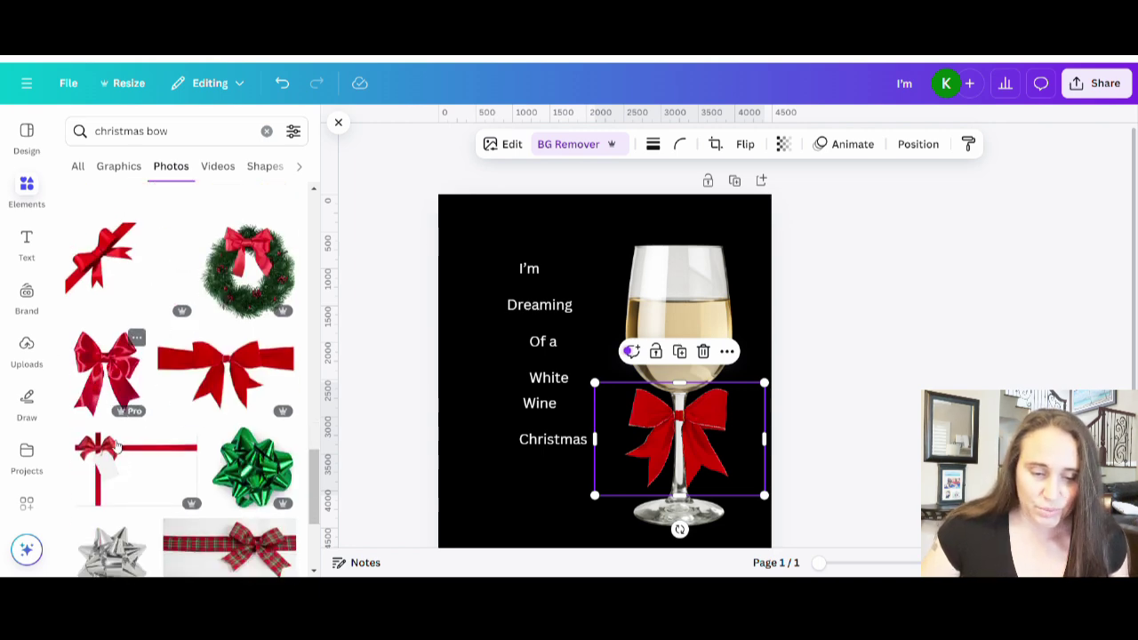
scroll(59, 378, down, 10)
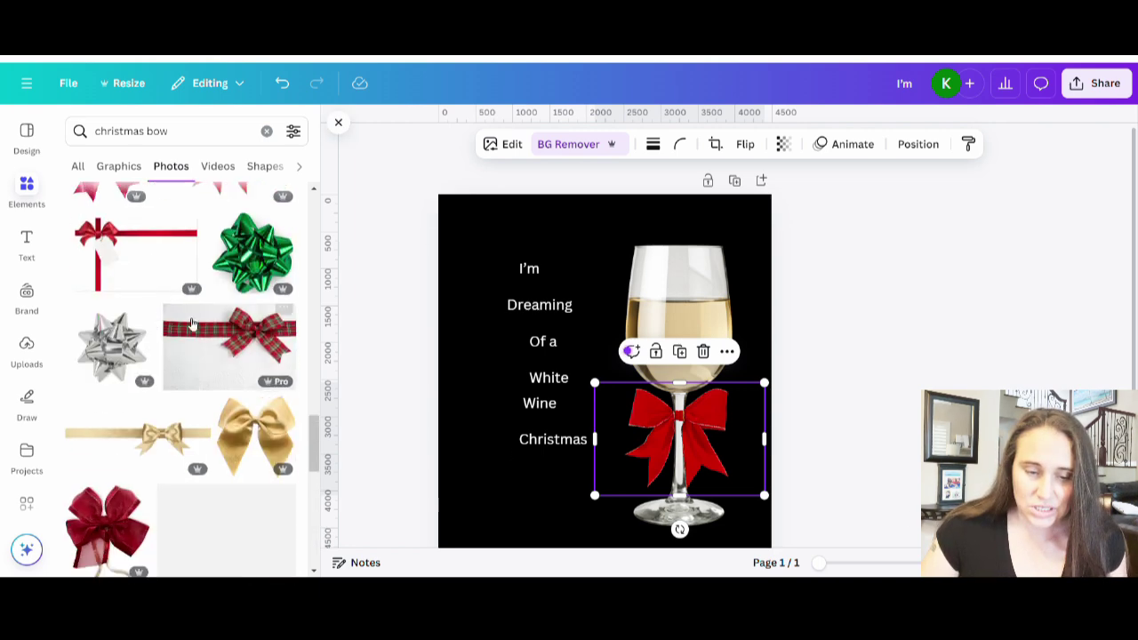
scroll(270, 253, down, 10)
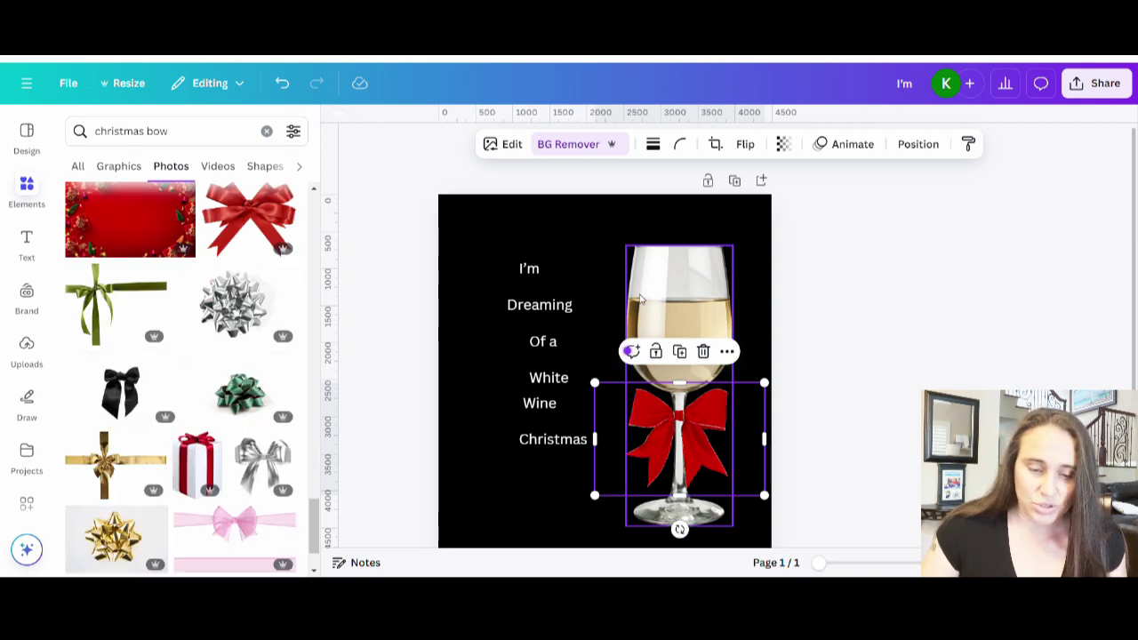
scroll(662, 392, down, 2)
scroll(131, 463, down, 5)
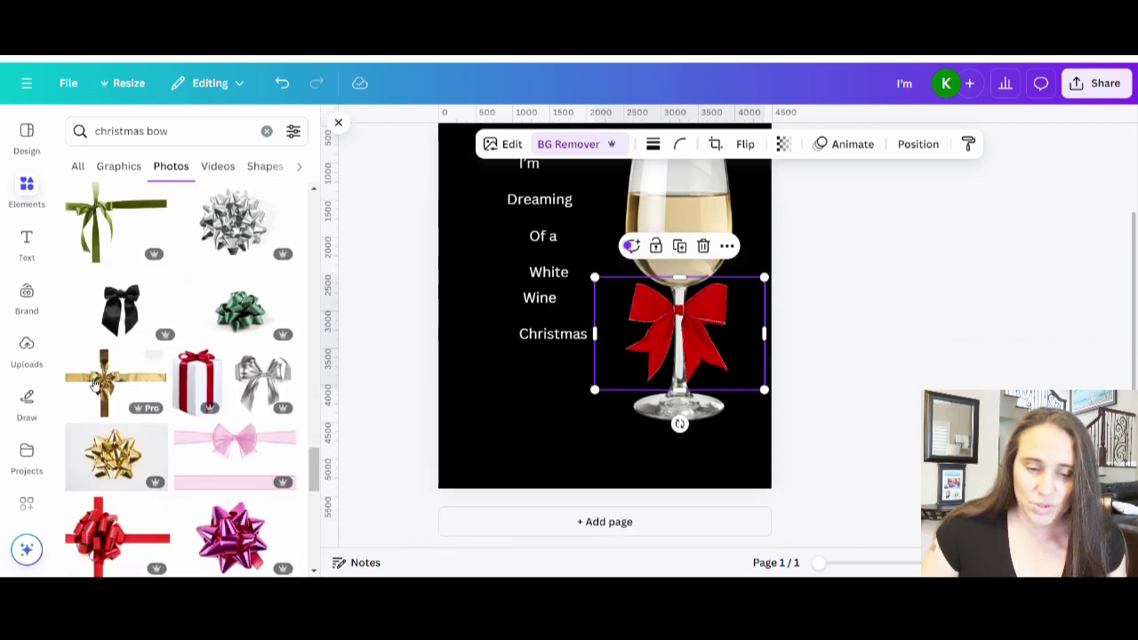
scroll(218, 378, down, 10)
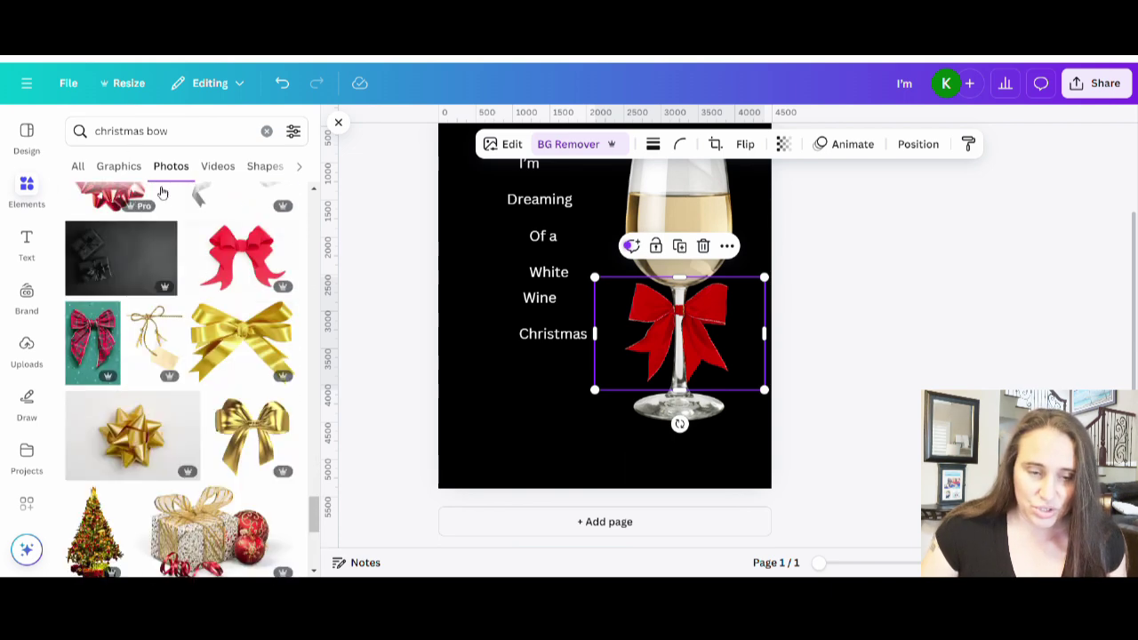
Step: Browse the Christmas bow graphics for another bow that could suit the wine glass
click(117, 166)
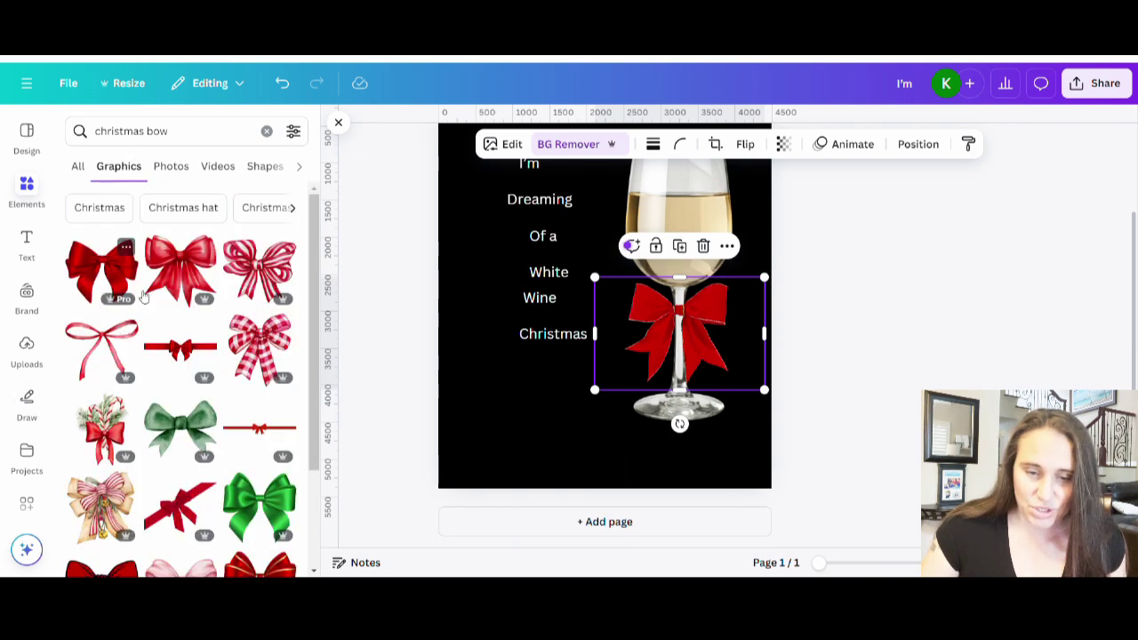
scroll(262, 233, down, 5)
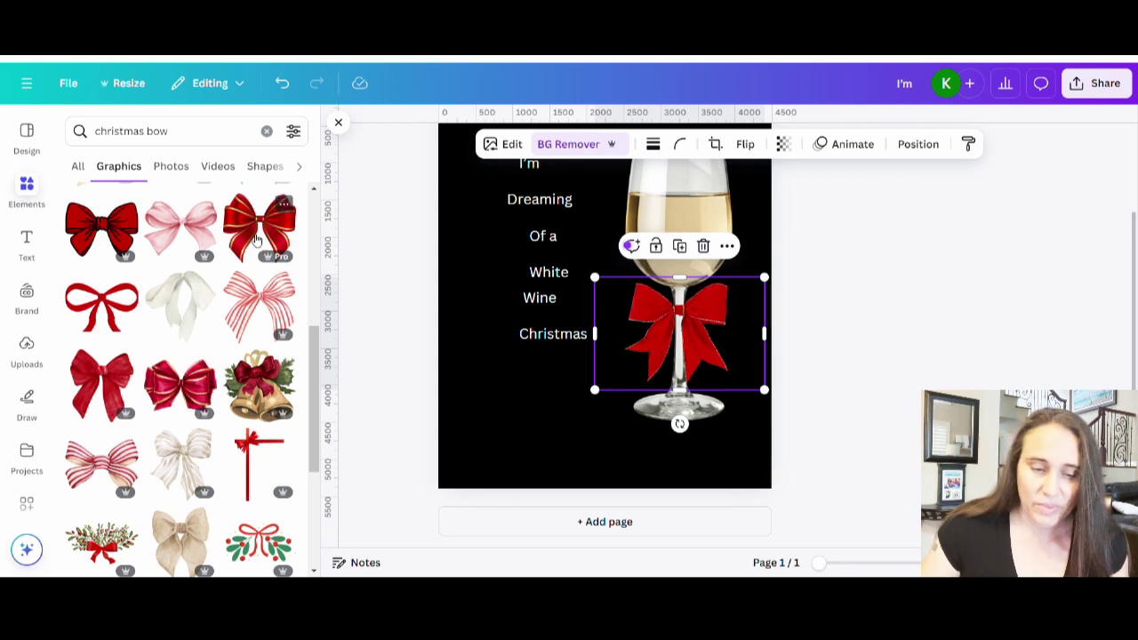
scroll(256, 240, down, 5)
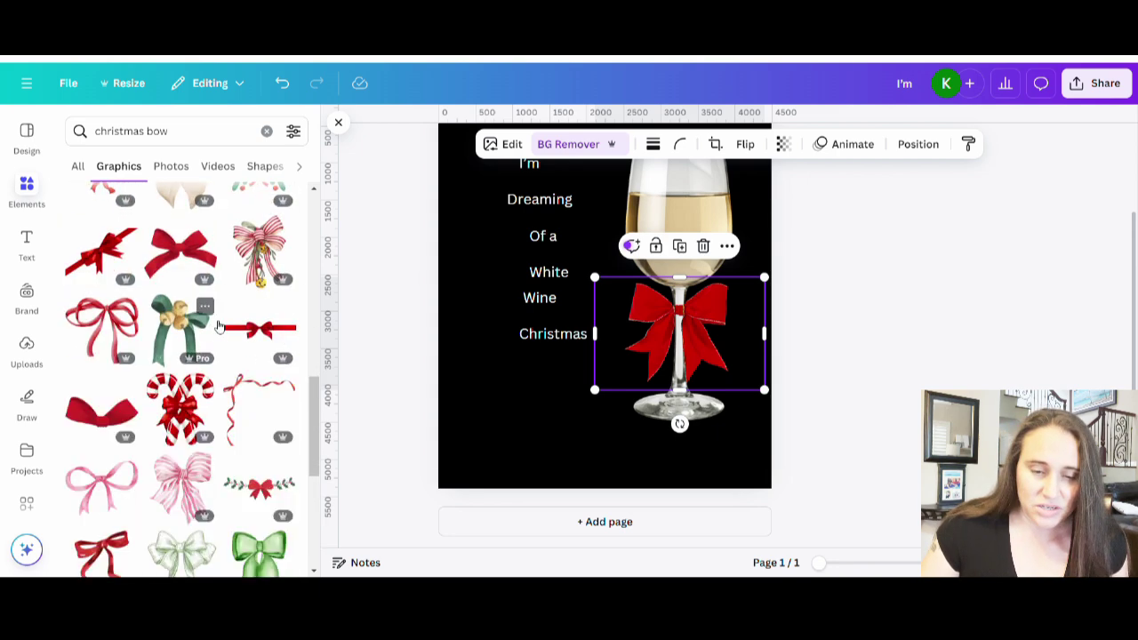
scroll(220, 338, down, 10)
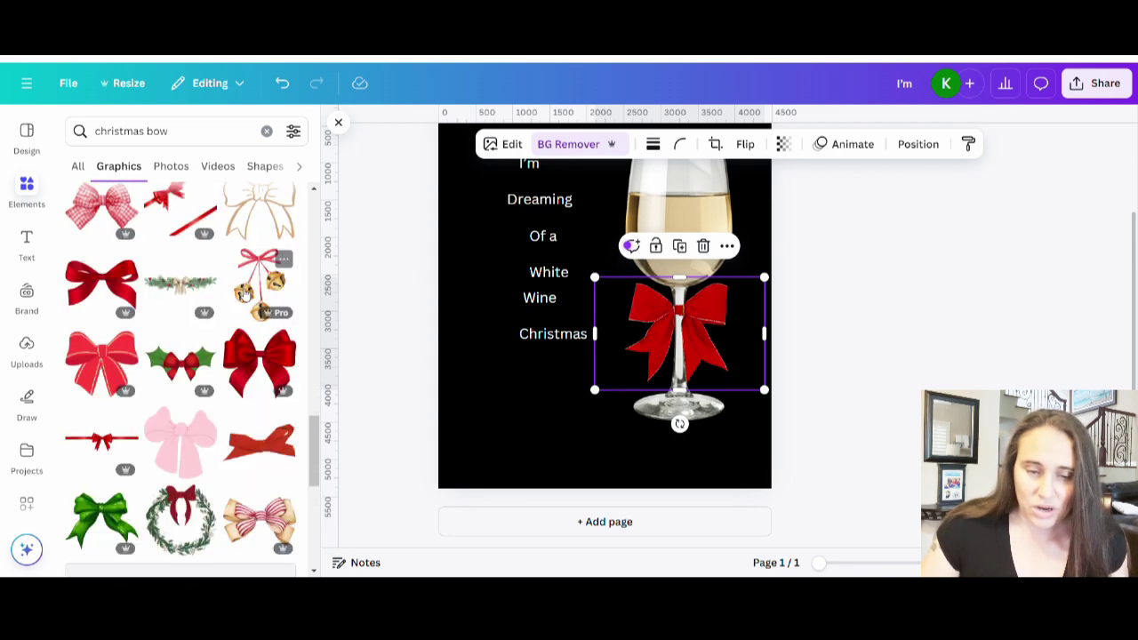
scroll(245, 293, down, 3)
scroll(293, 356, up, 3)
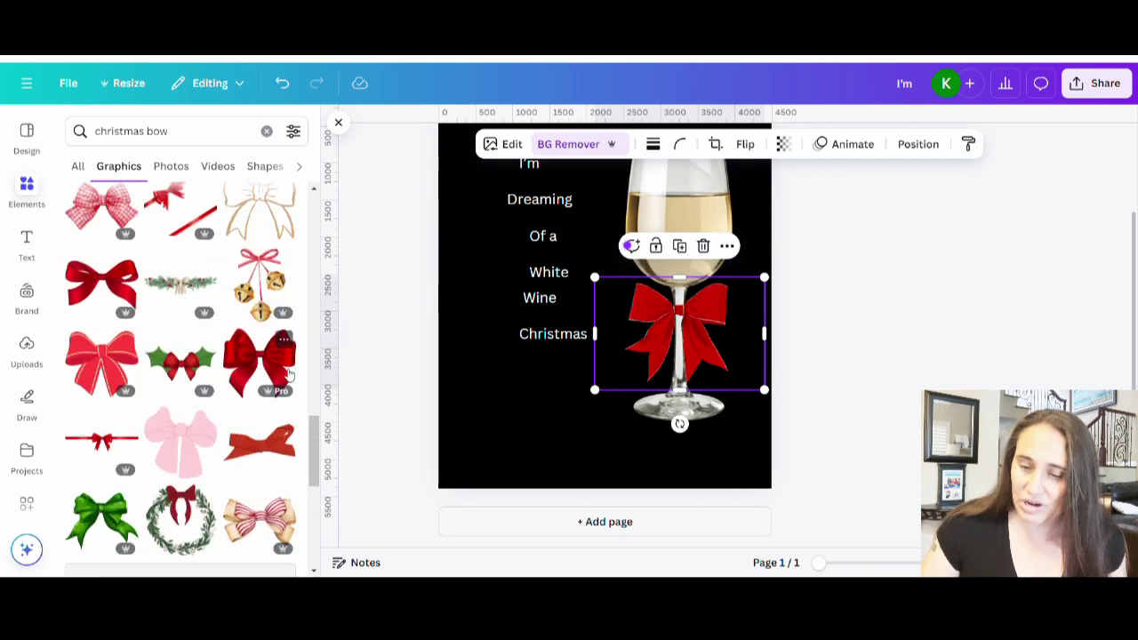
scroll(44, 454, down, 3)
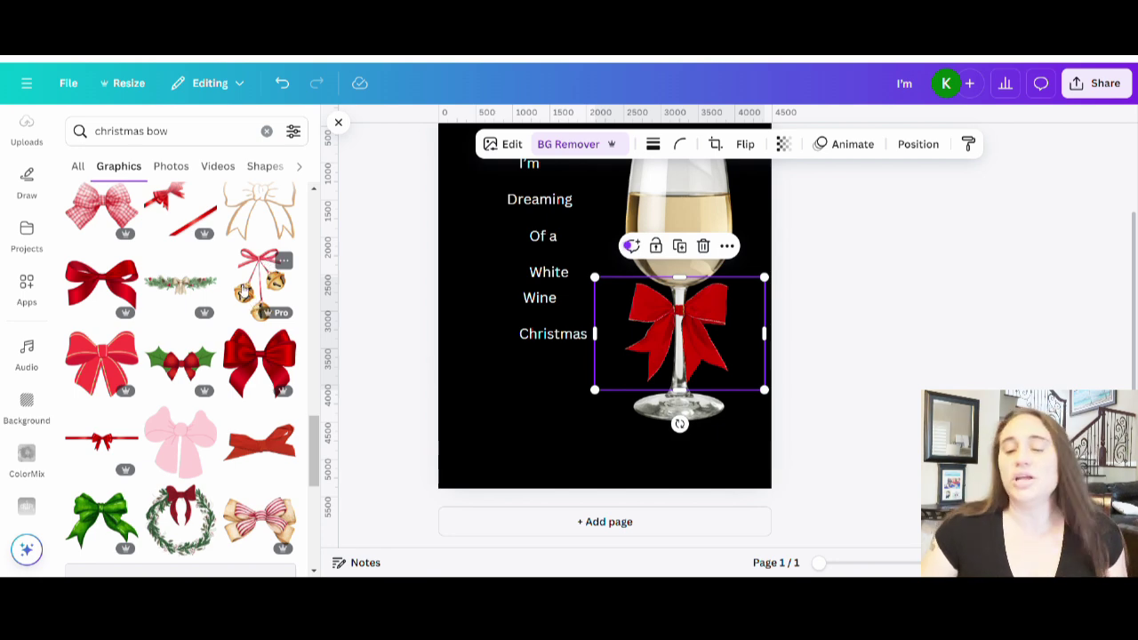
scroll(242, 290, down, 7)
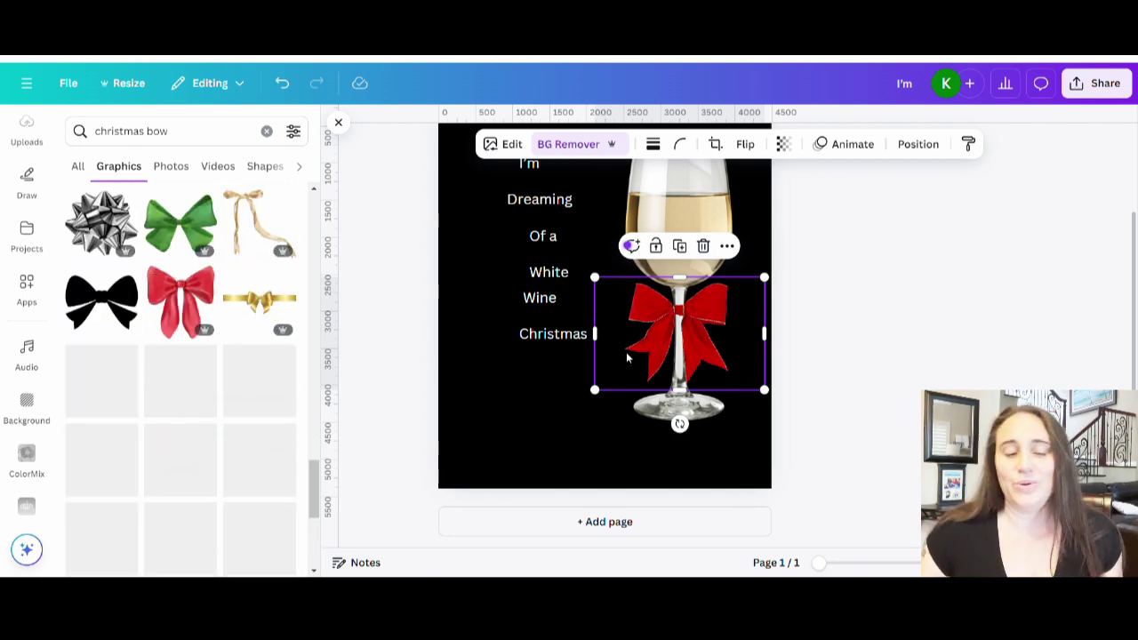
scroll(627, 357, up, 2)
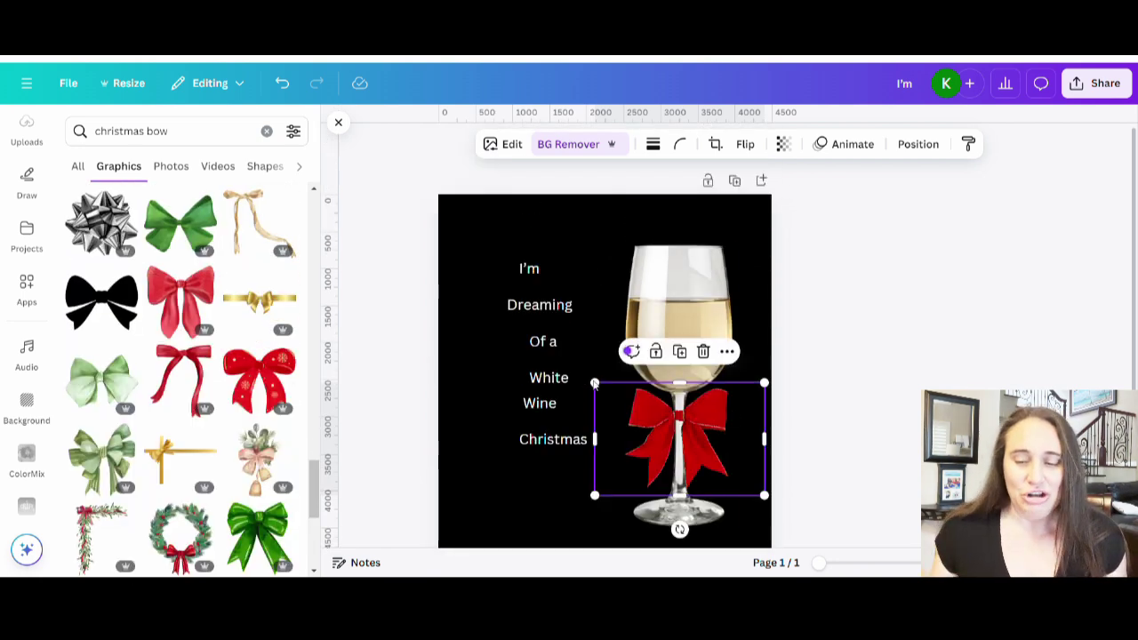
Step: Search the graphics for "christmas hat" and add the realistic red Santa hat with a plain white brim
click(157, 126)
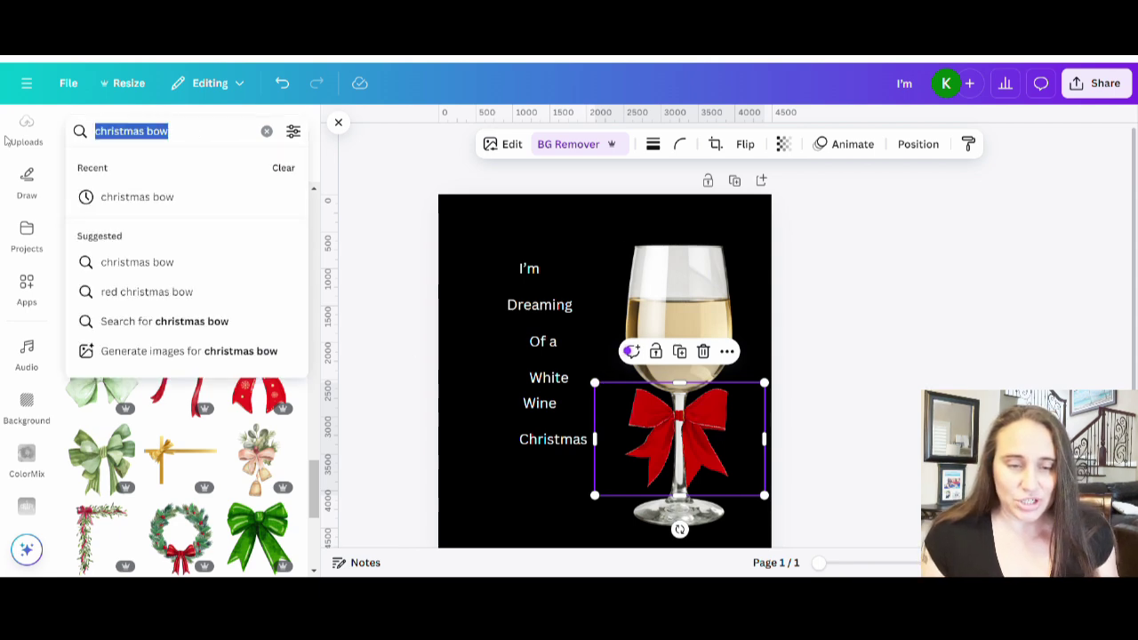
text(chris)
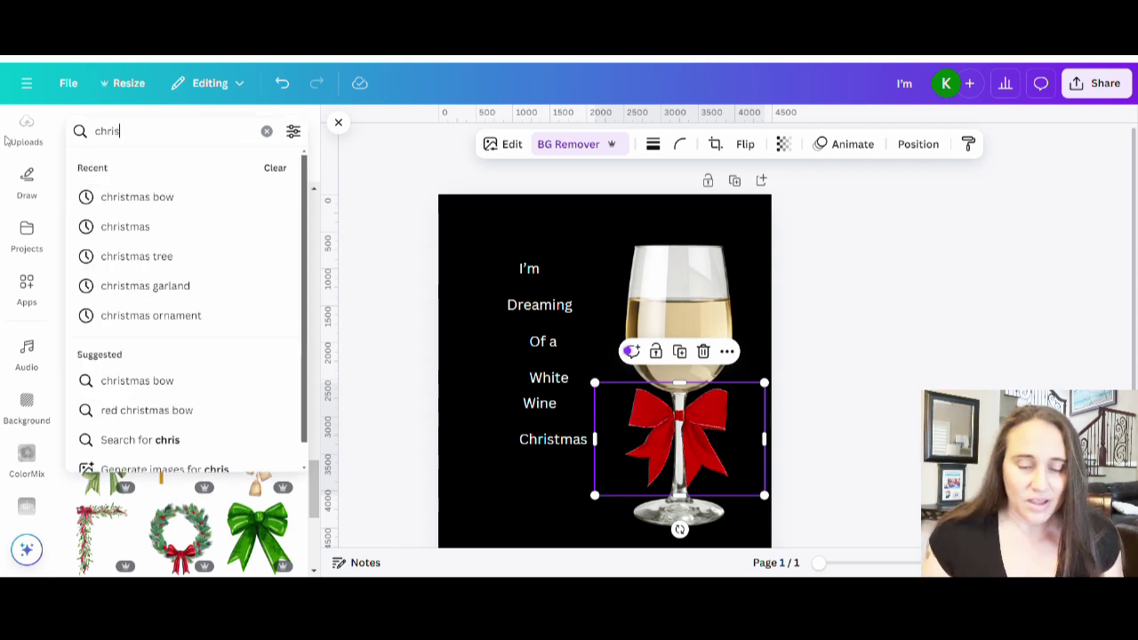
text(tmas ha)
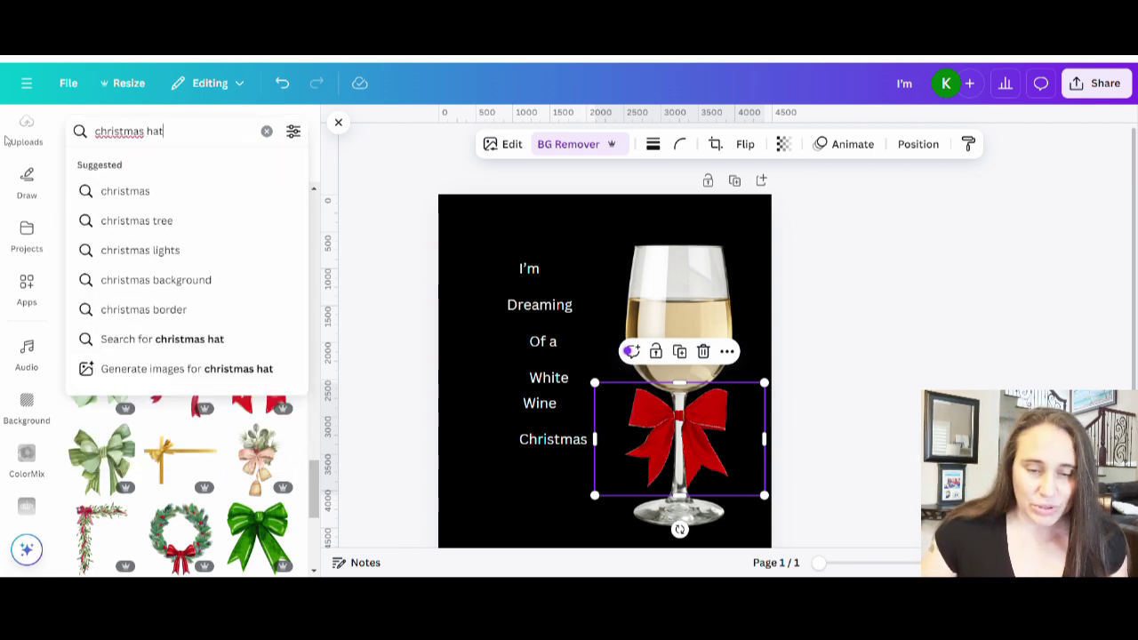
text(t)
key(Return)
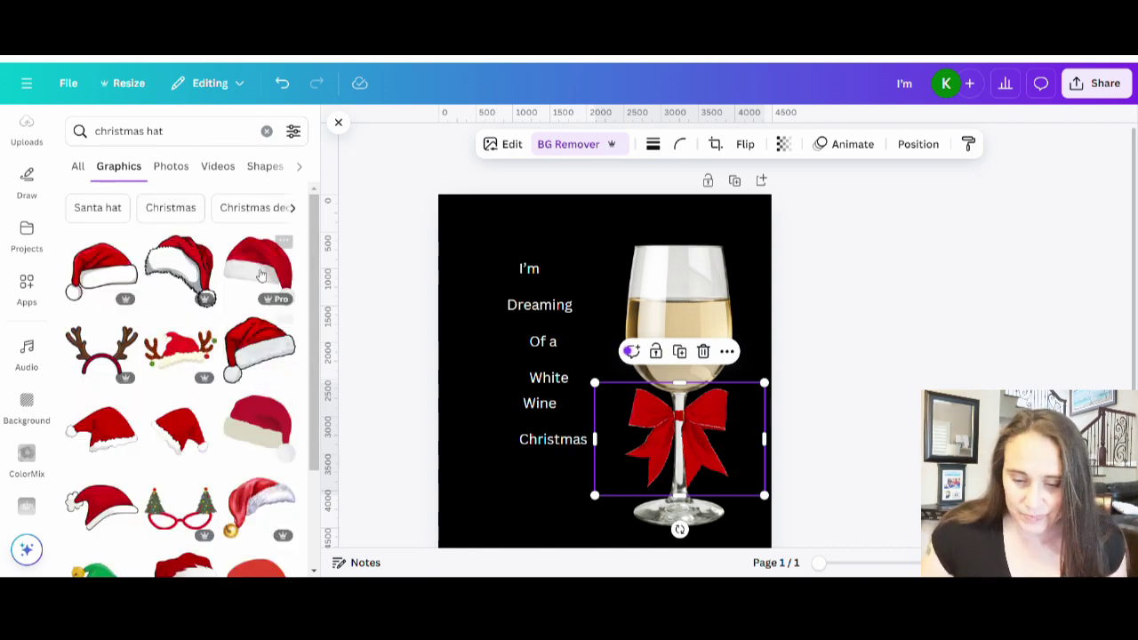
click(297, 275)
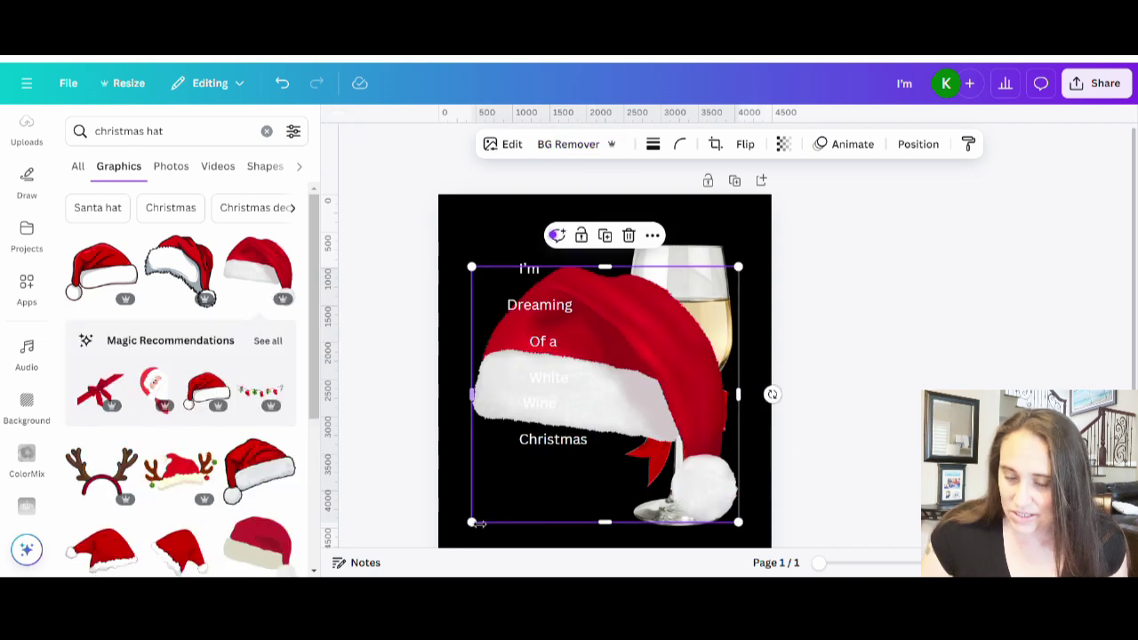
Step: Shrink the Santa hat, move it onto the wine glass rim and flip it horizontally
drag(497, 517, 684, 331)
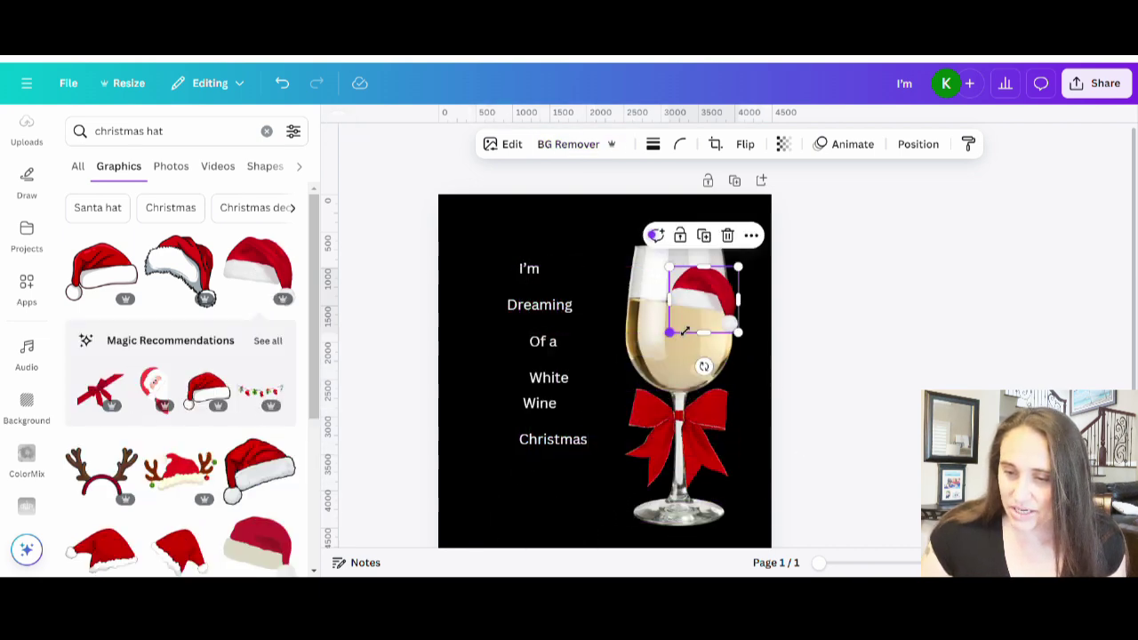
drag(707, 292, 671, 260)
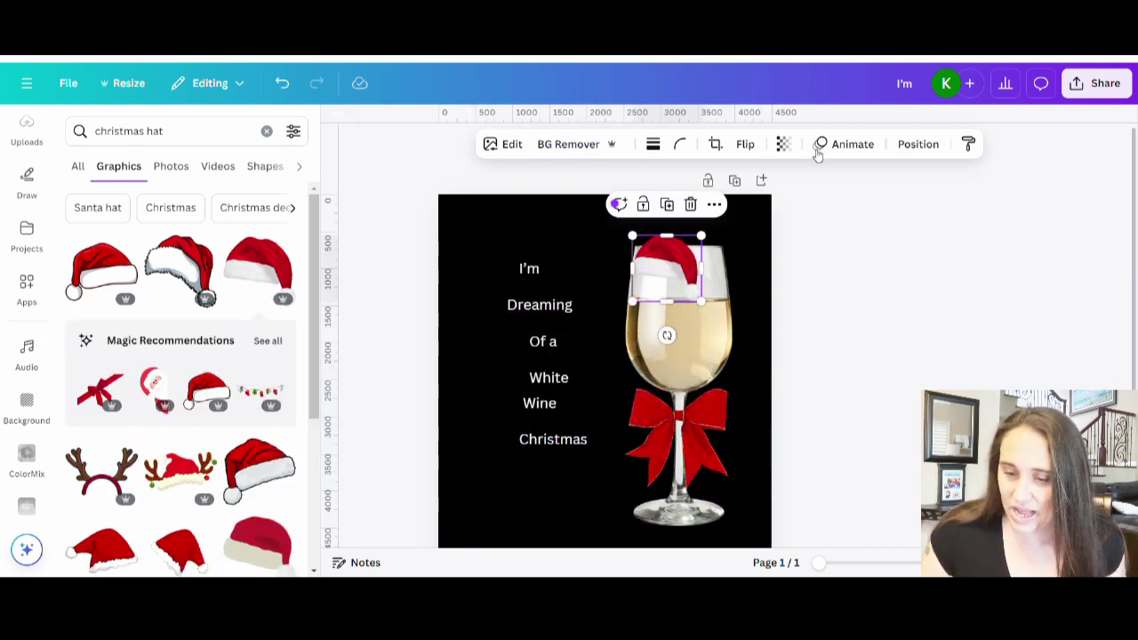
click(749, 146)
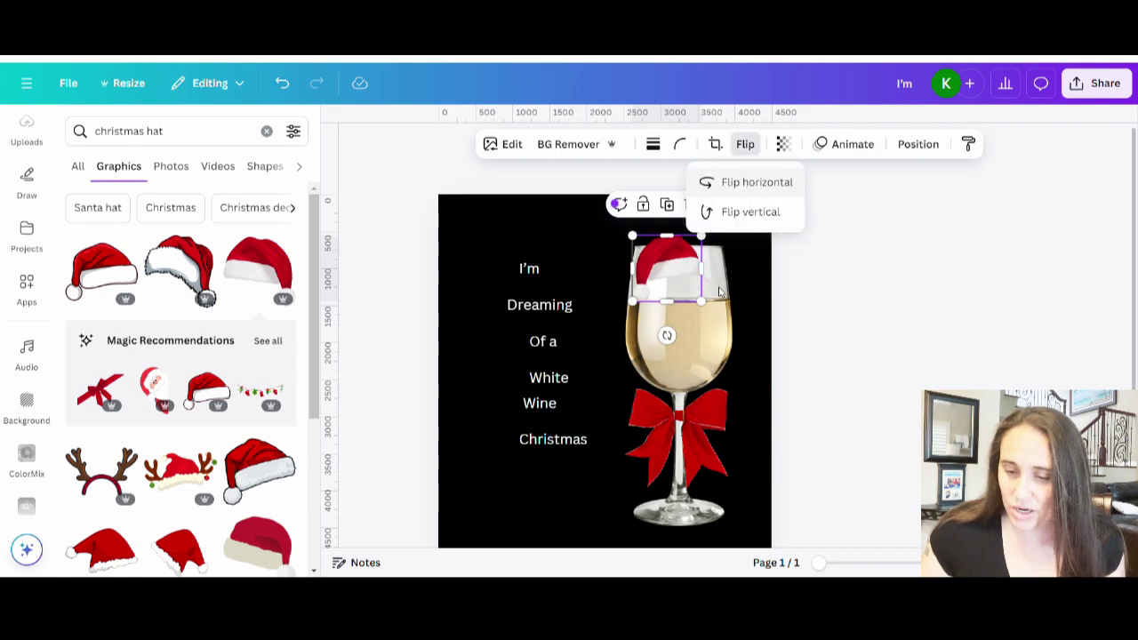
Step: Enlarge the Santa hat to about the glass's width, rotate it to about -22° and hang it over the rim's left side
drag(704, 302, 749, 347)
drag(691, 261, 678, 246)
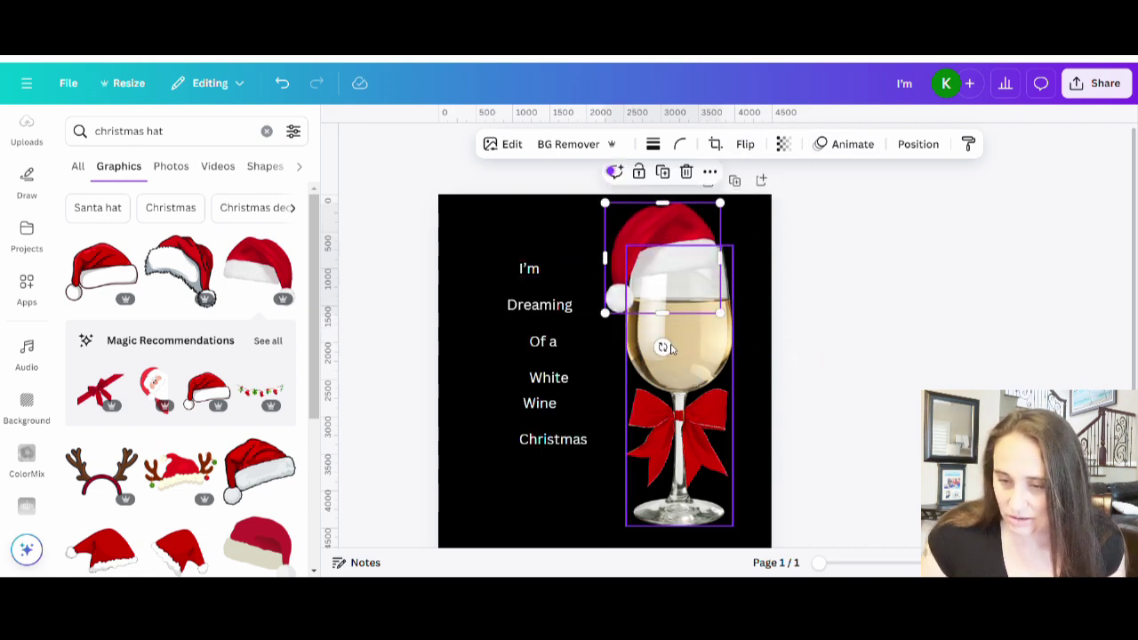
drag(666, 343, 696, 332)
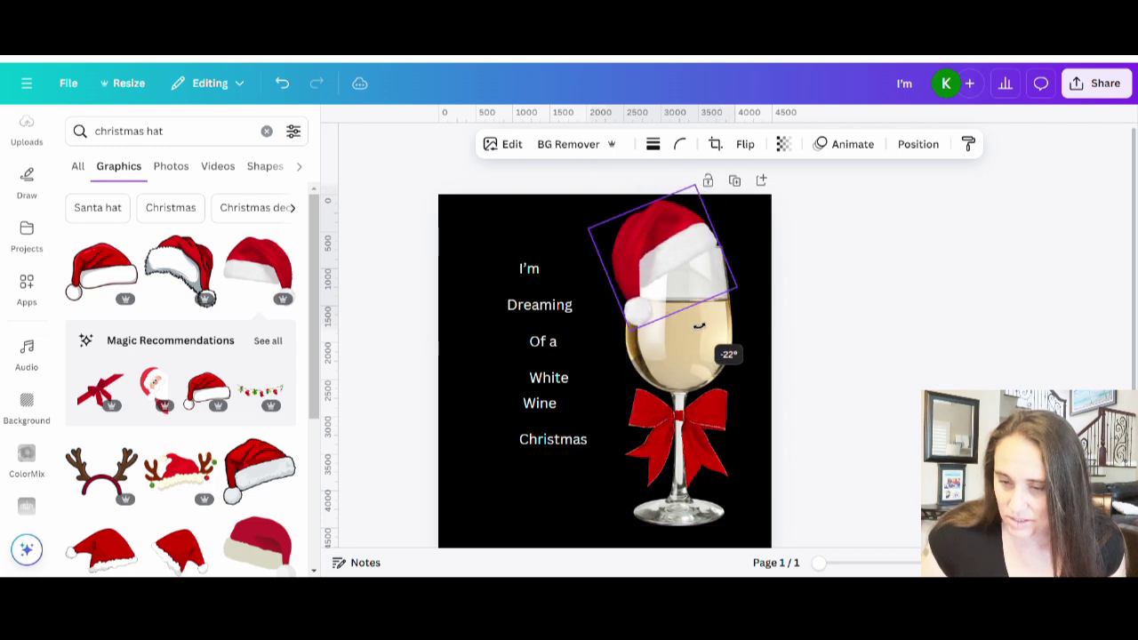
drag(671, 262, 660, 262)
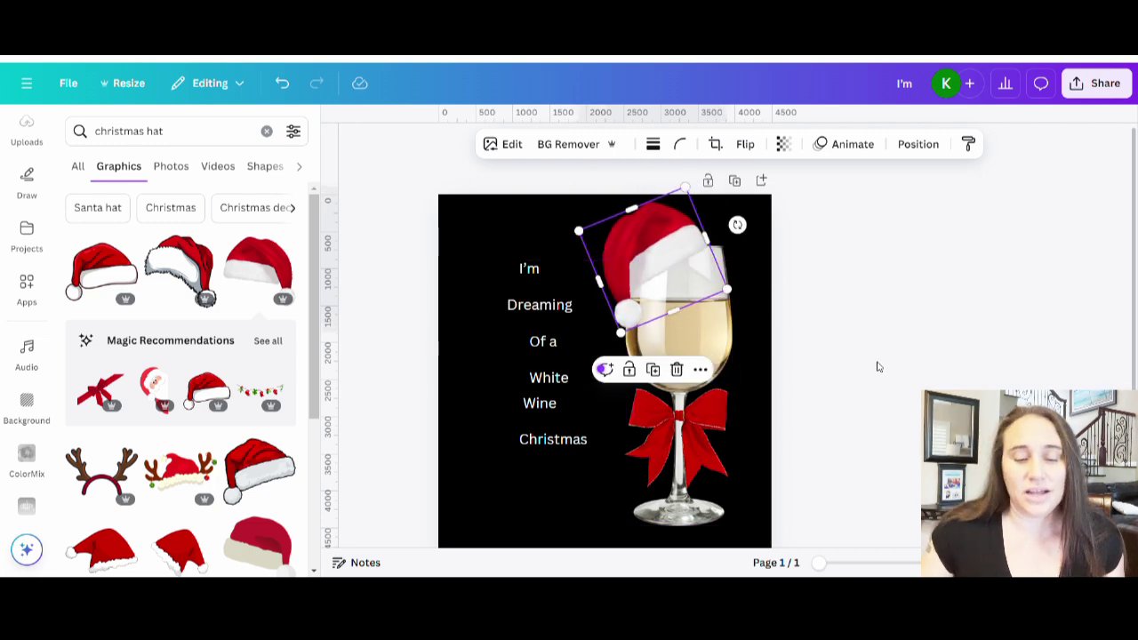
click(874, 377)
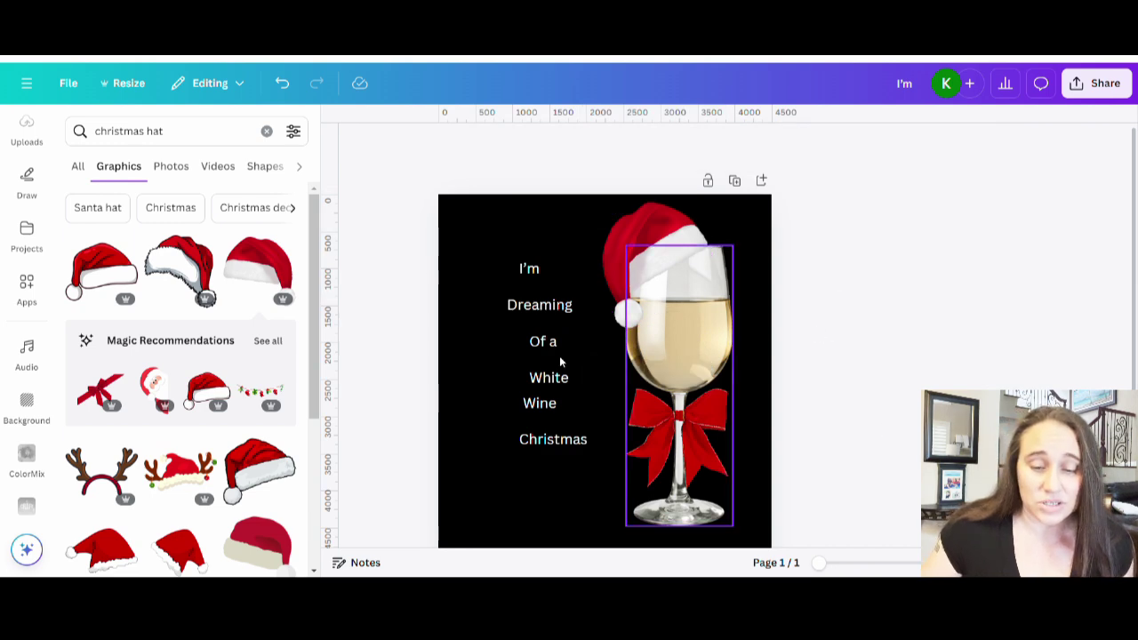
Step: Try a second red Santa hat graphic with grey fur trim beside the first hat, and delete it
scroll(221, 339, down, 2)
scroll(221, 338, down, 2)
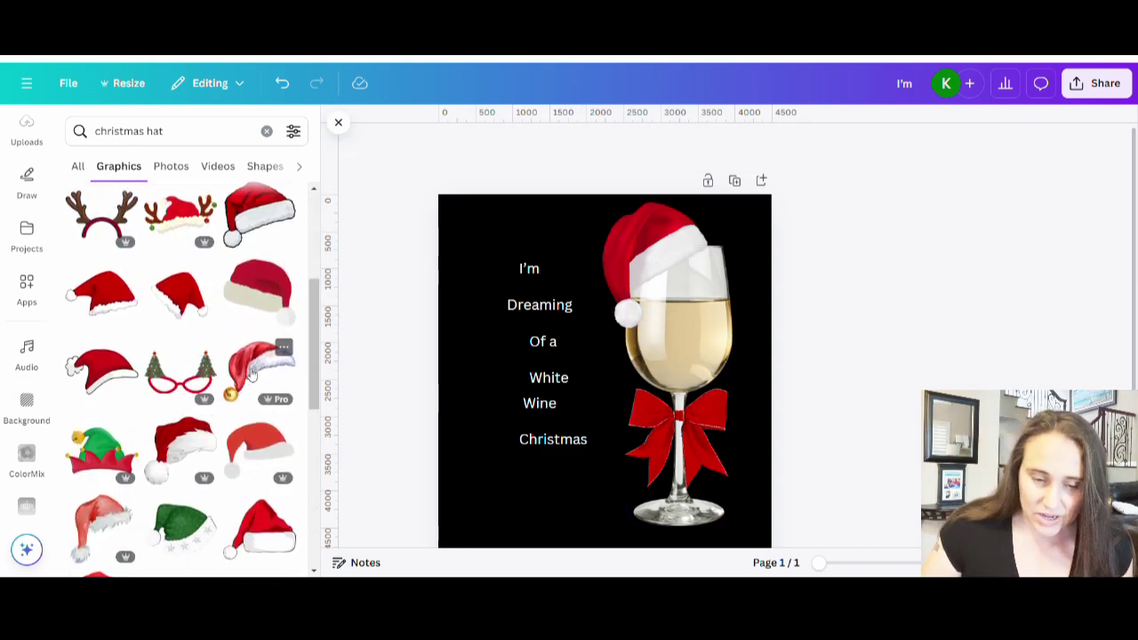
scroll(255, 365, down, 1)
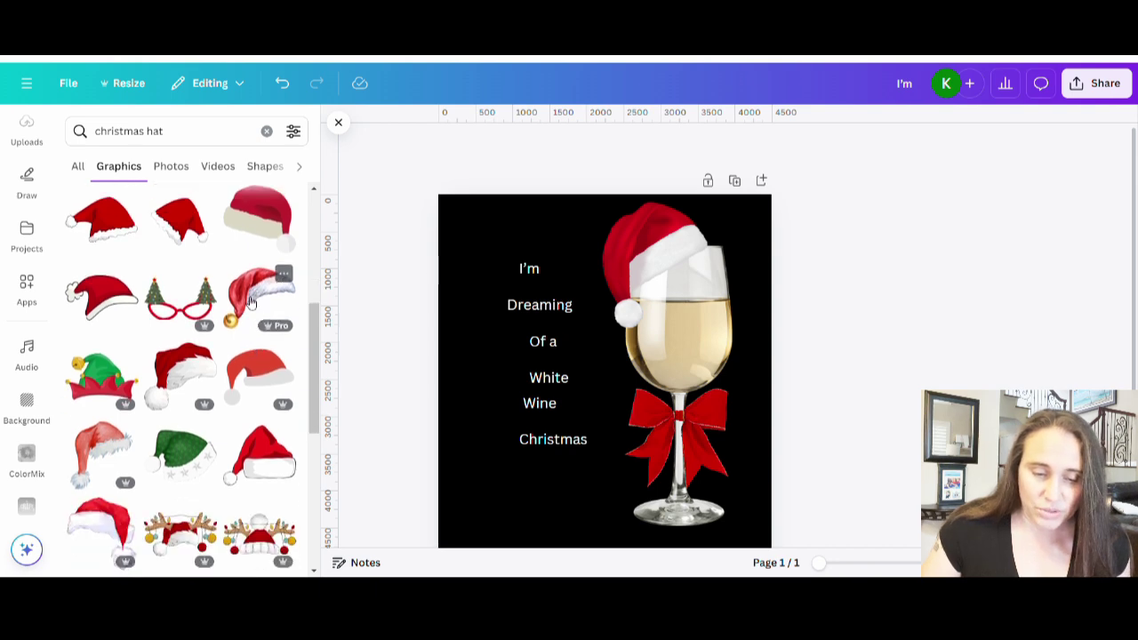
scroll(230, 340, down, 4)
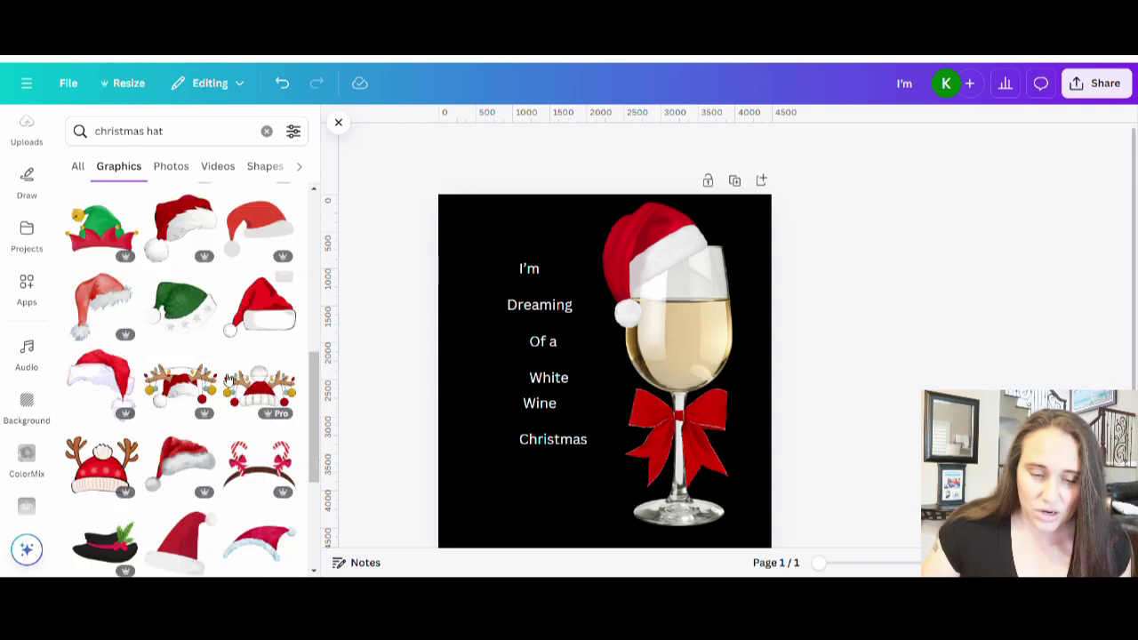
scroll(257, 444, down, 1)
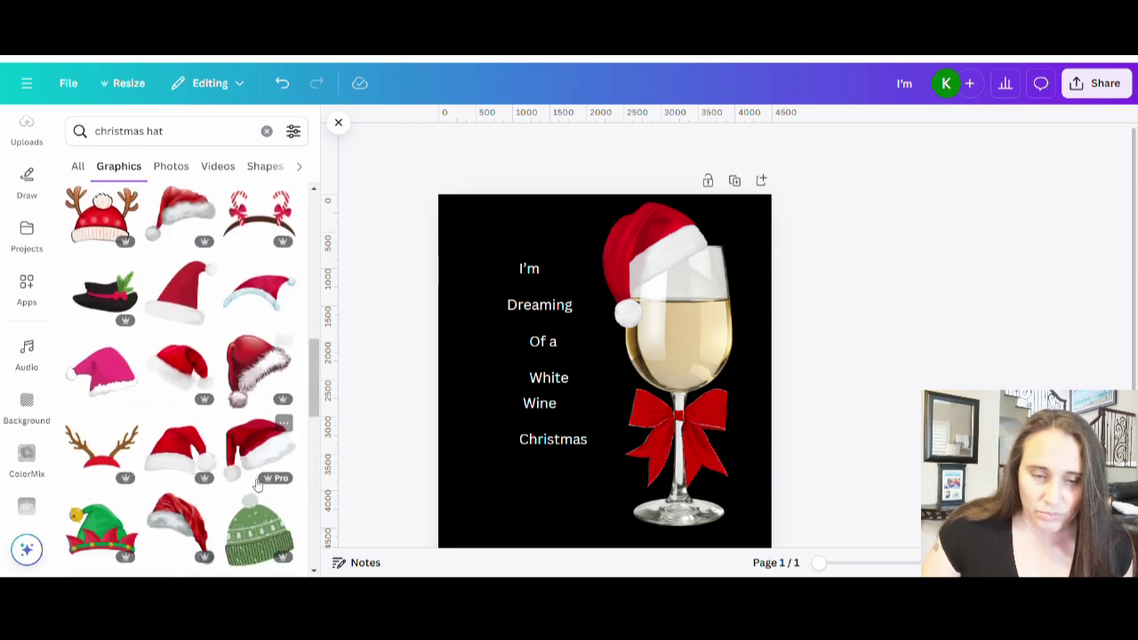
scroll(250, 304, down, 3)
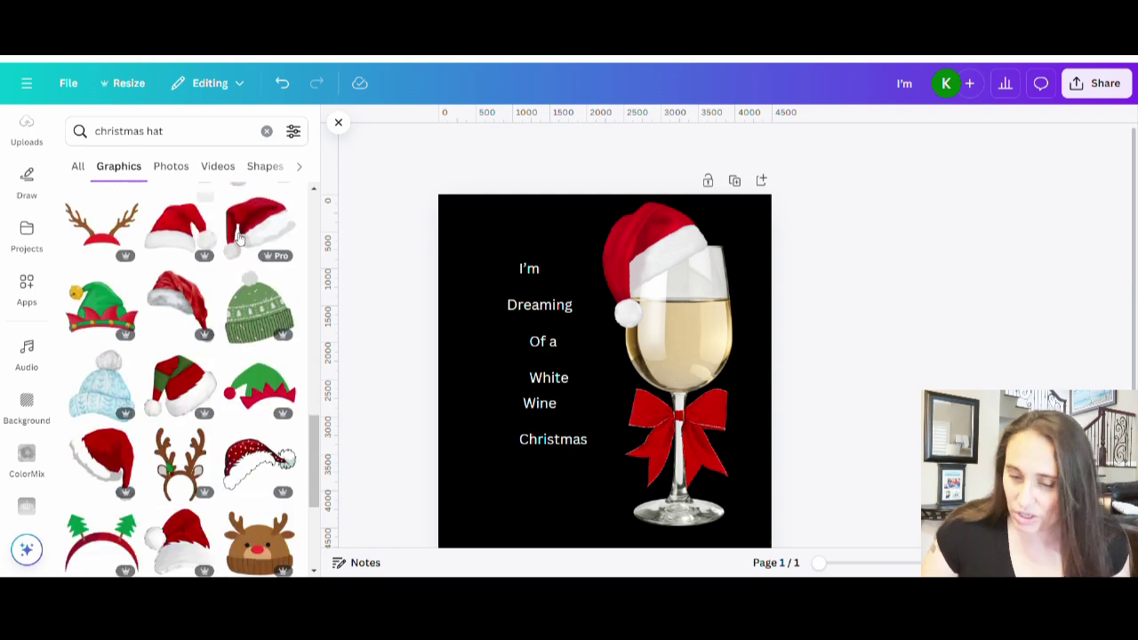
click(189, 302)
drag(604, 391, 647, 474)
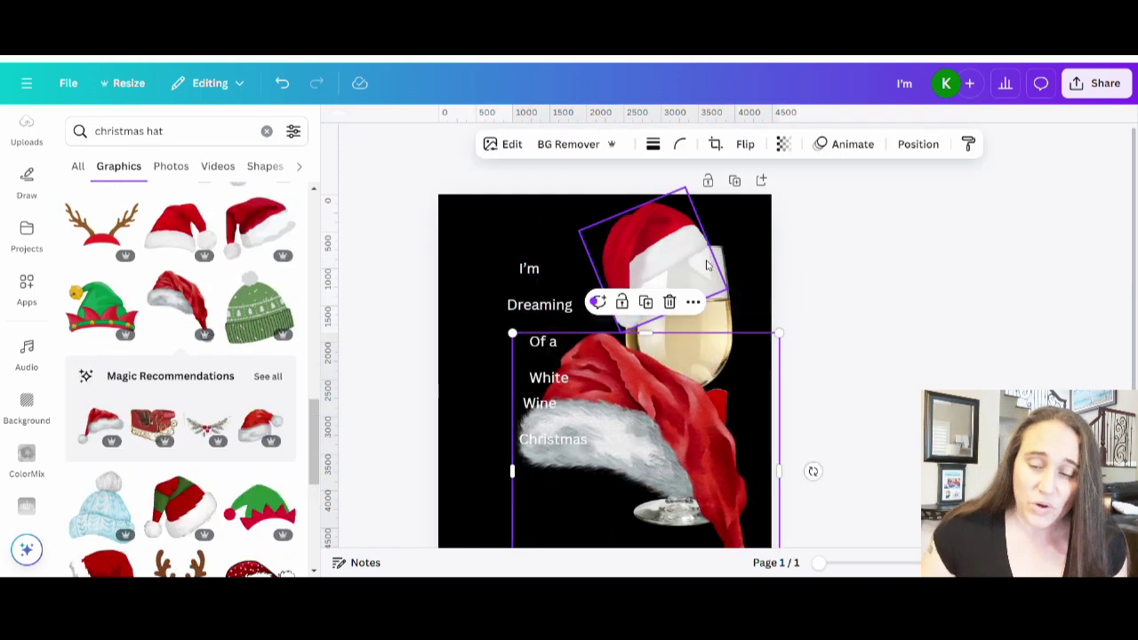
key(Delete)
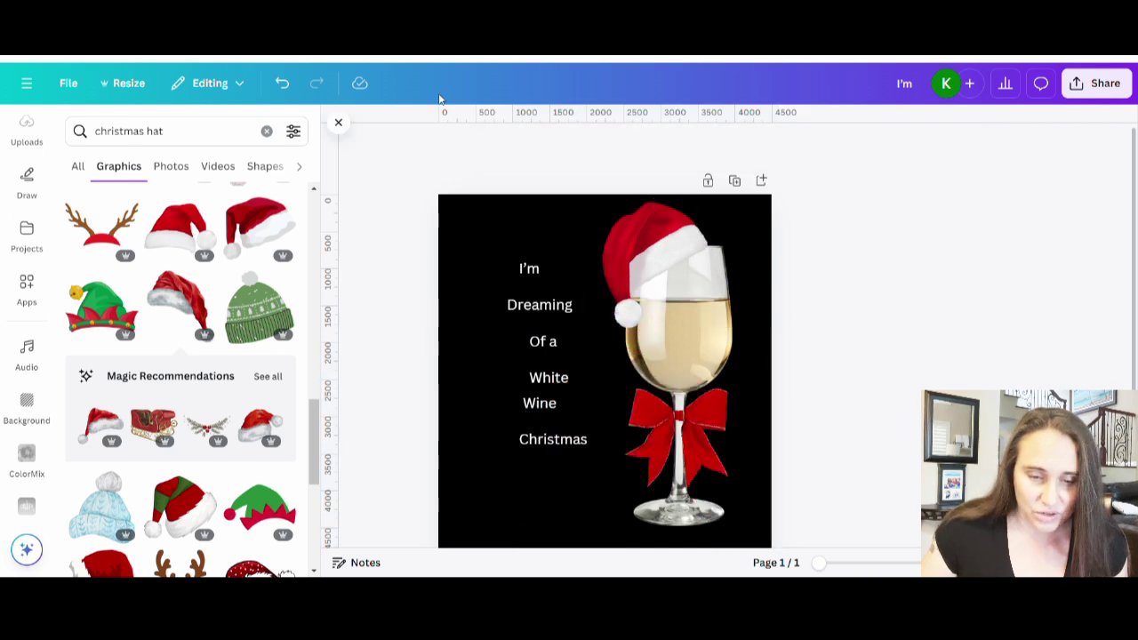
Step: Browse the photo results for "christmas hat" and "Santa hat" for a better hat for the glass
click(171, 166)
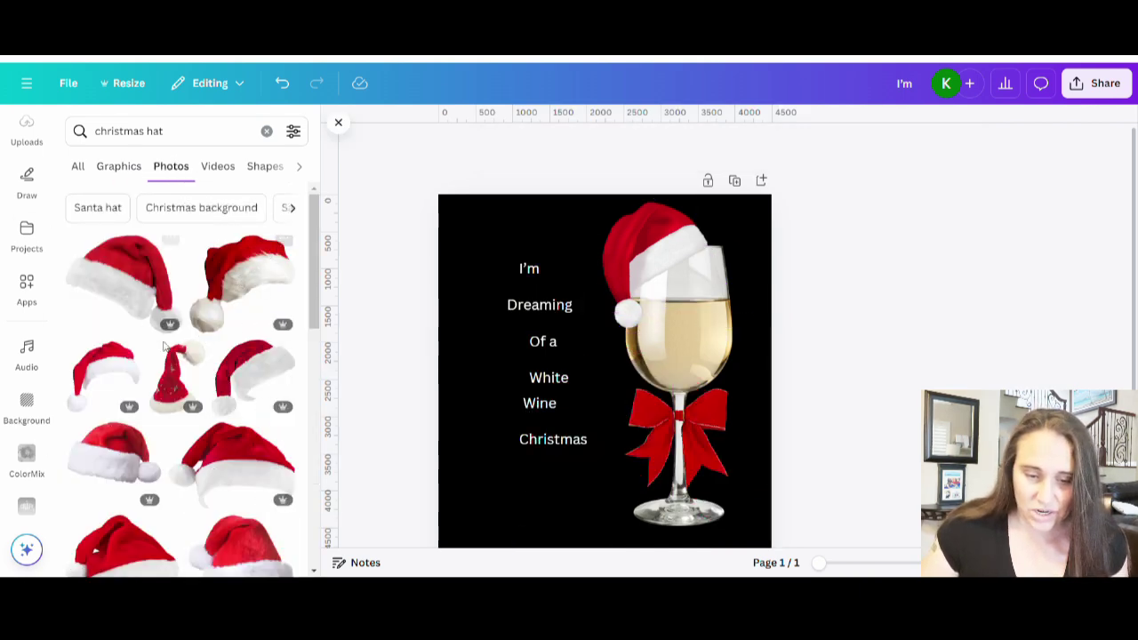
scroll(169, 364, down, 3)
scroll(177, 371, down, 2)
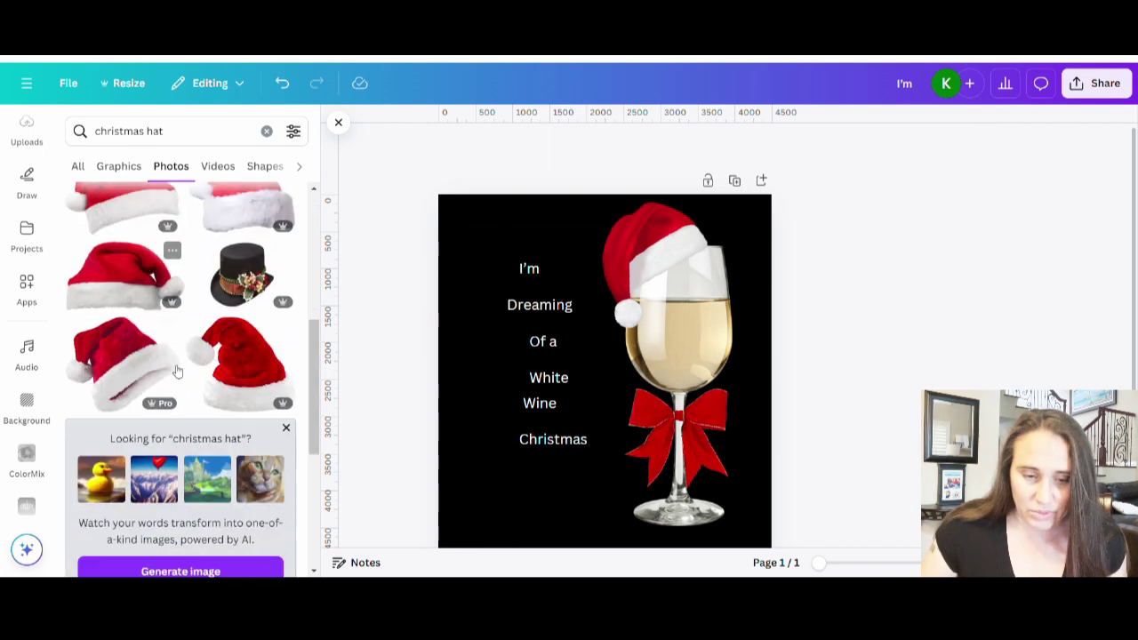
scroll(178, 371, down, 4)
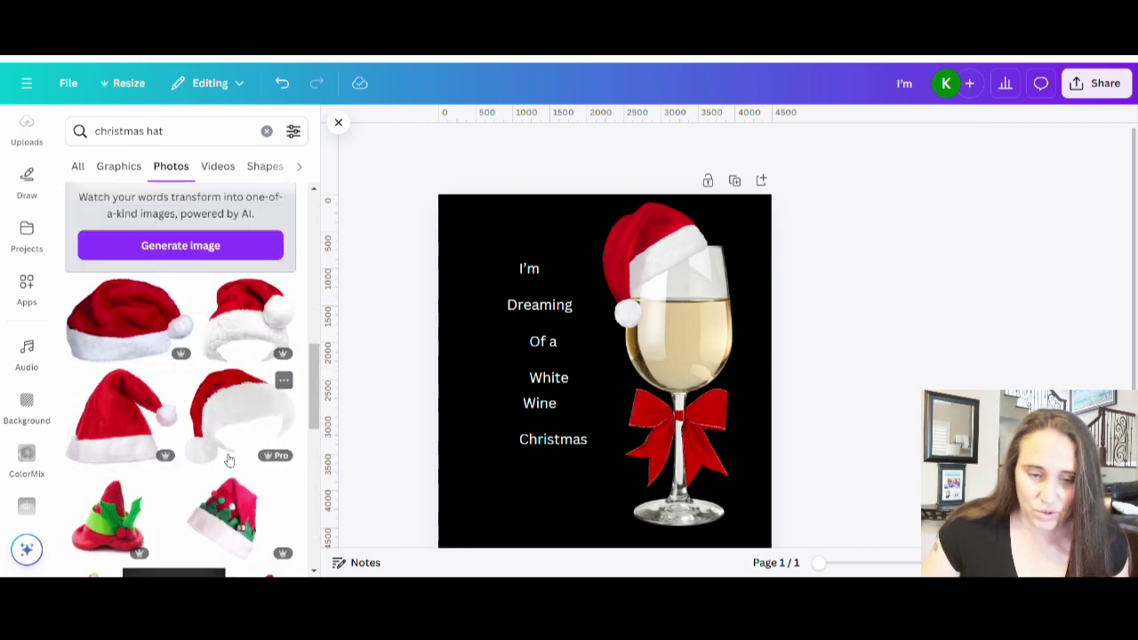
scroll(229, 459, down, 6)
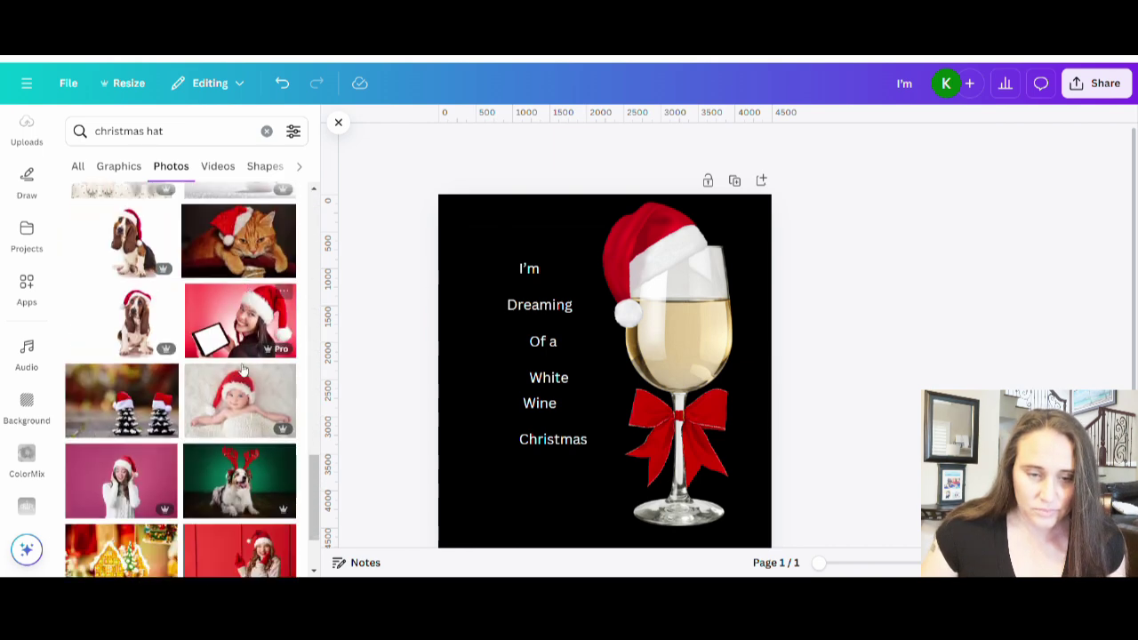
scroll(233, 373, down, 8)
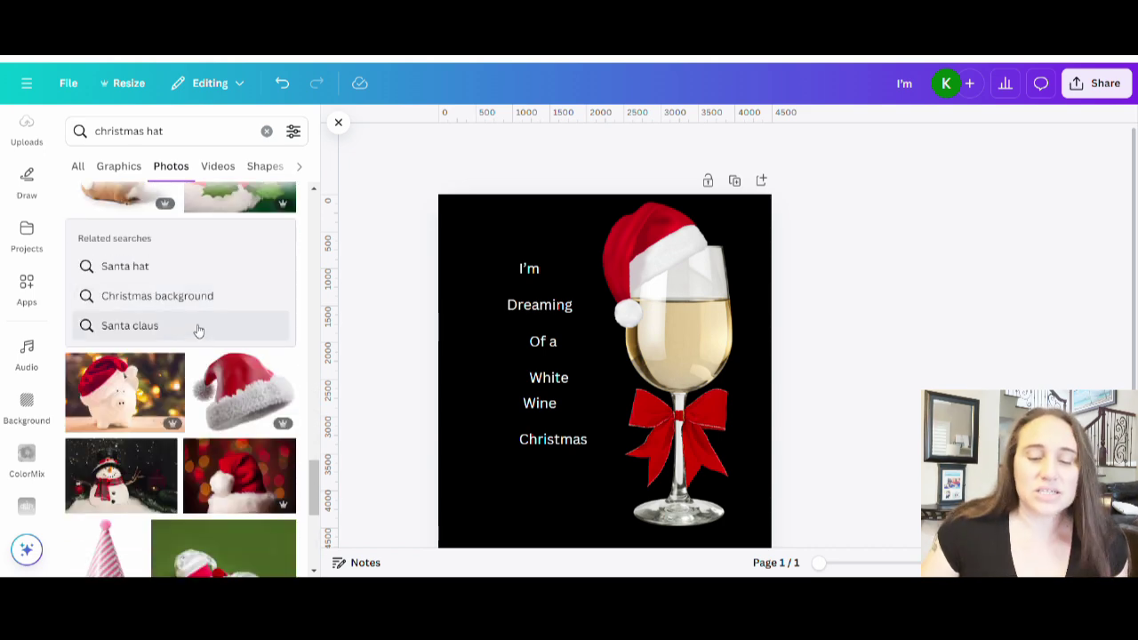
click(139, 269)
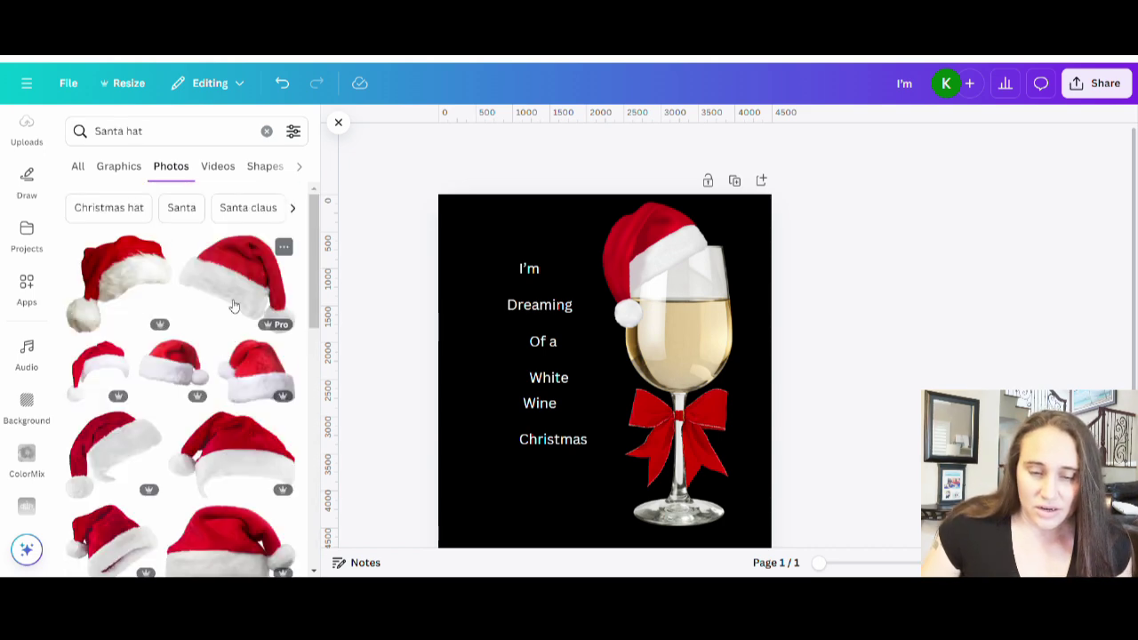
scroll(261, 531, down, 5)
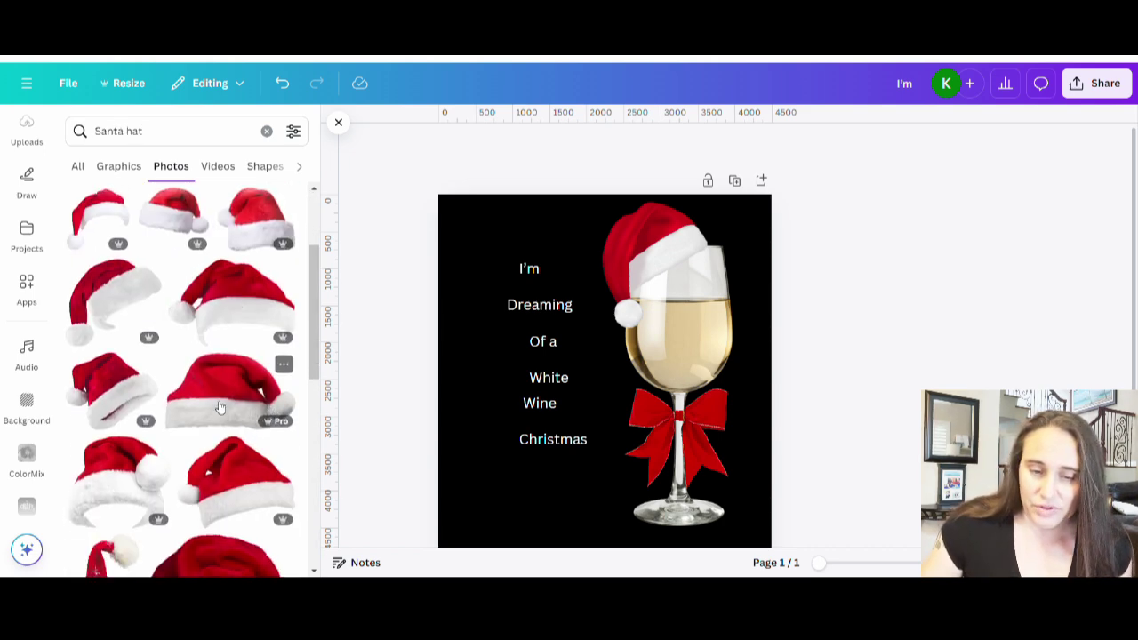
scroll(206, 337, down, 3)
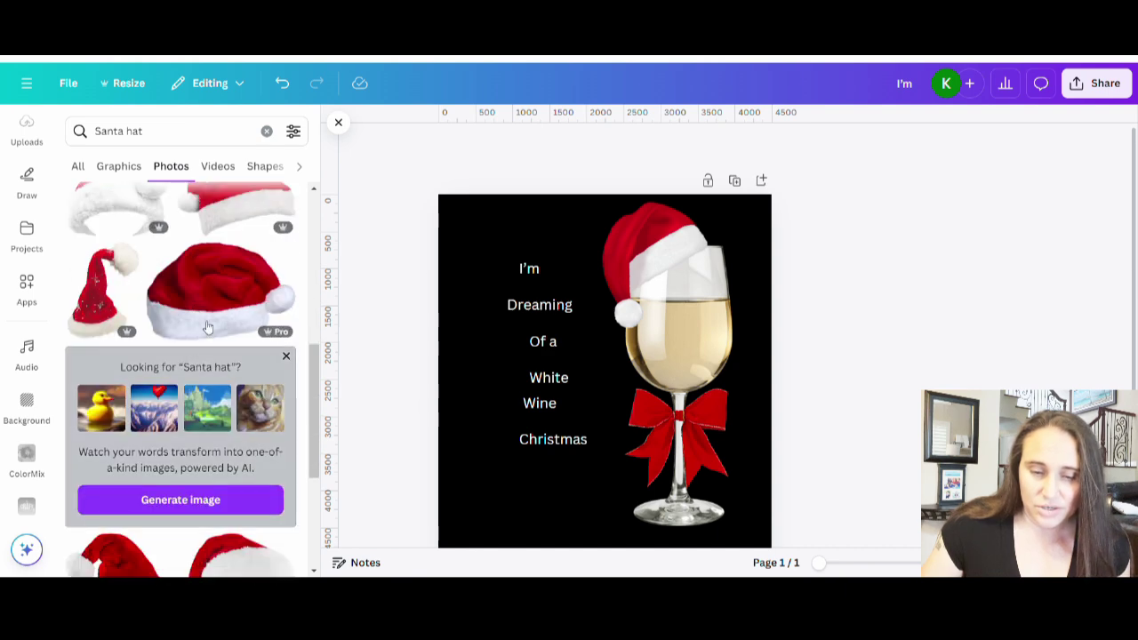
scroll(230, 287, down, 5)
scroll(198, 397, down, 3)
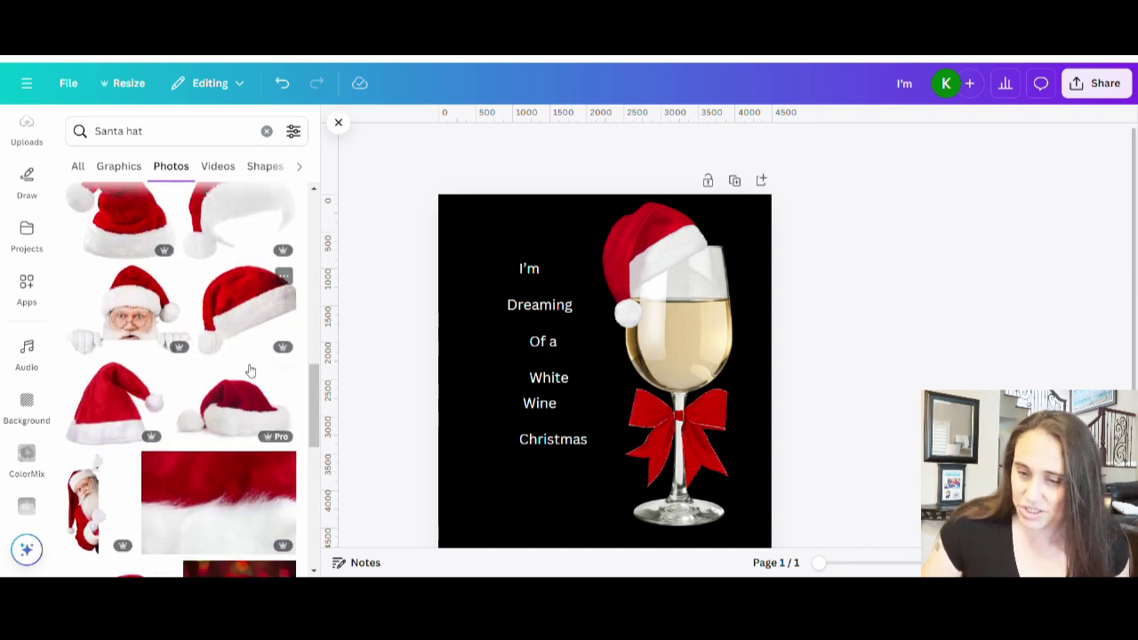
scroll(223, 373, down, 10)
click(654, 237)
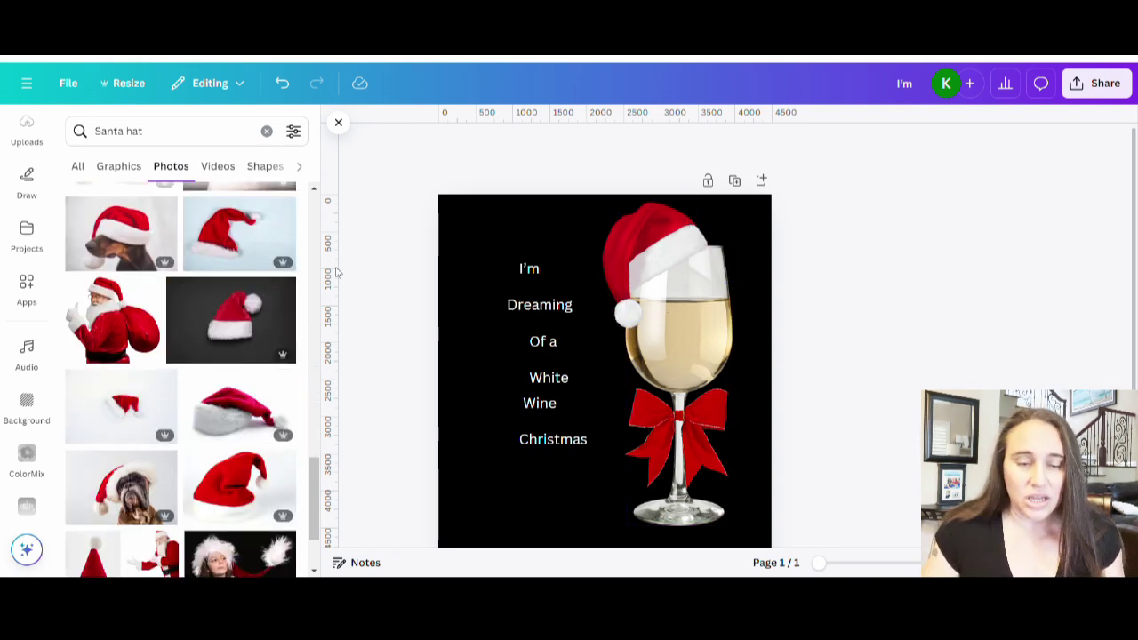
Step: Search the photos for "holly" and look through the results for a sprig with red berries
drag(184, 145, 124, 144)
text(hell)
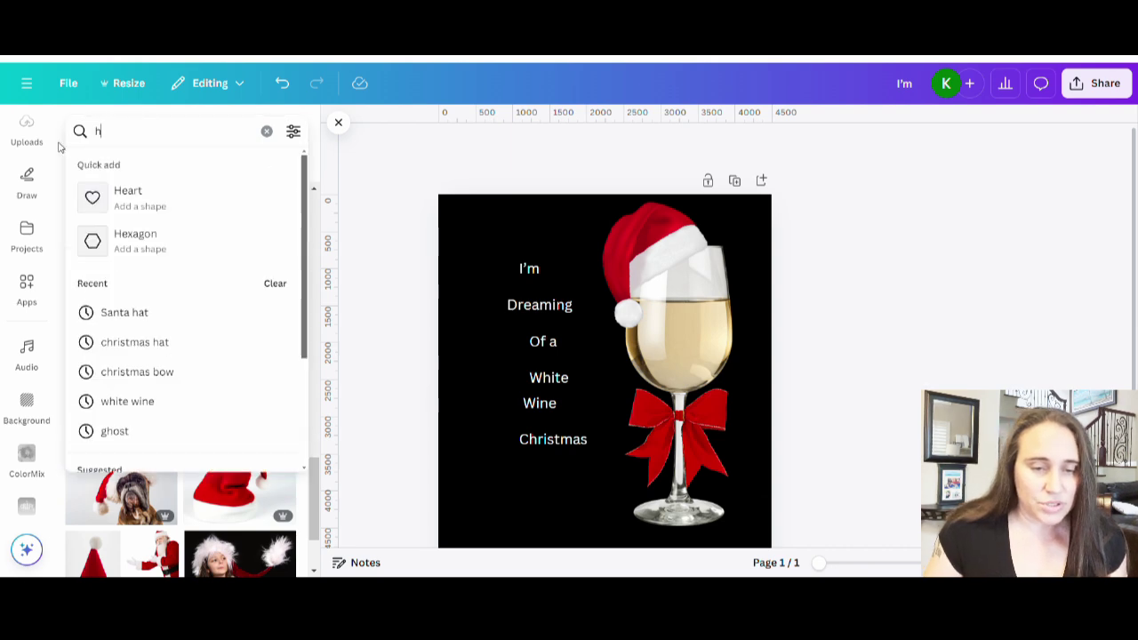
key(BackSpace)
key(BackSpace)
text(olly)
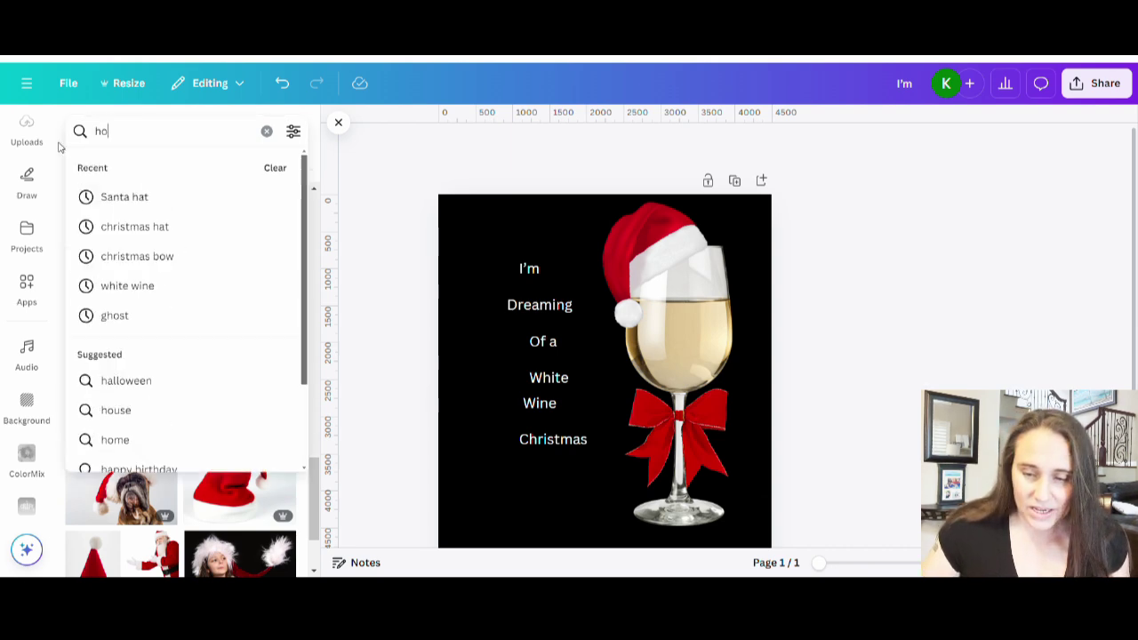
key(Return)
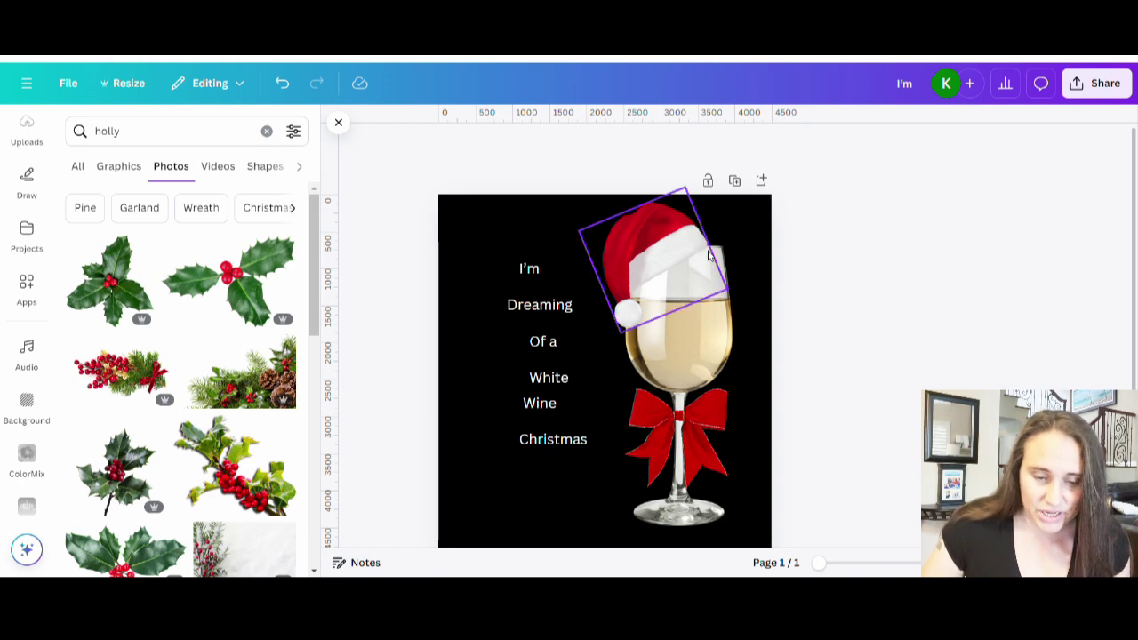
scroll(178, 322, down, 4)
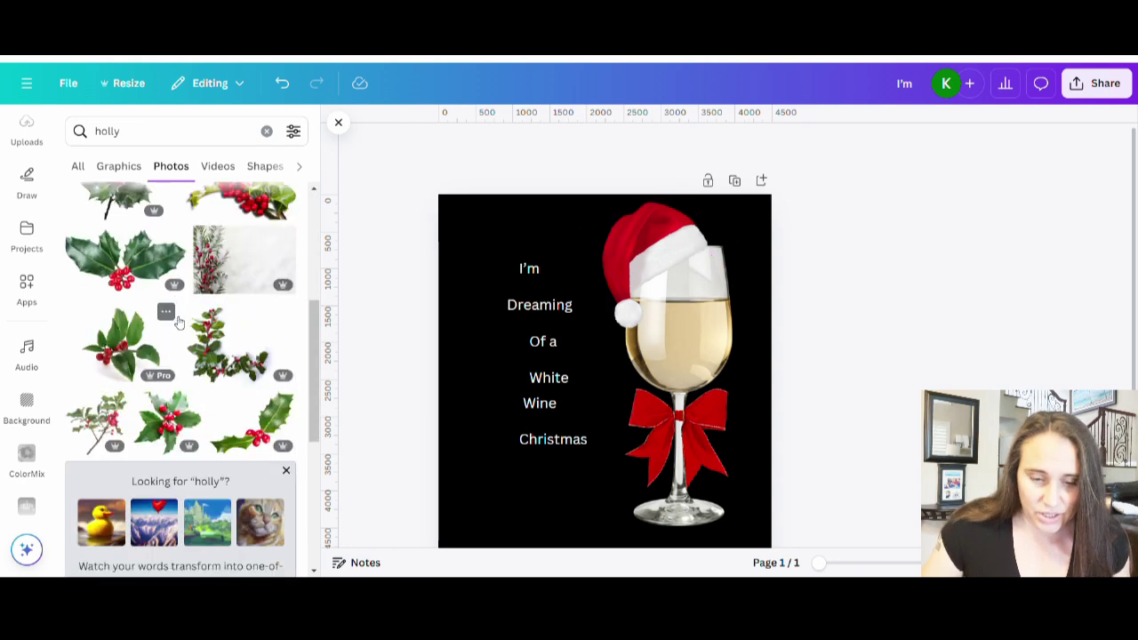
scroll(178, 321, down, 1)
scroll(177, 351, down, 5)
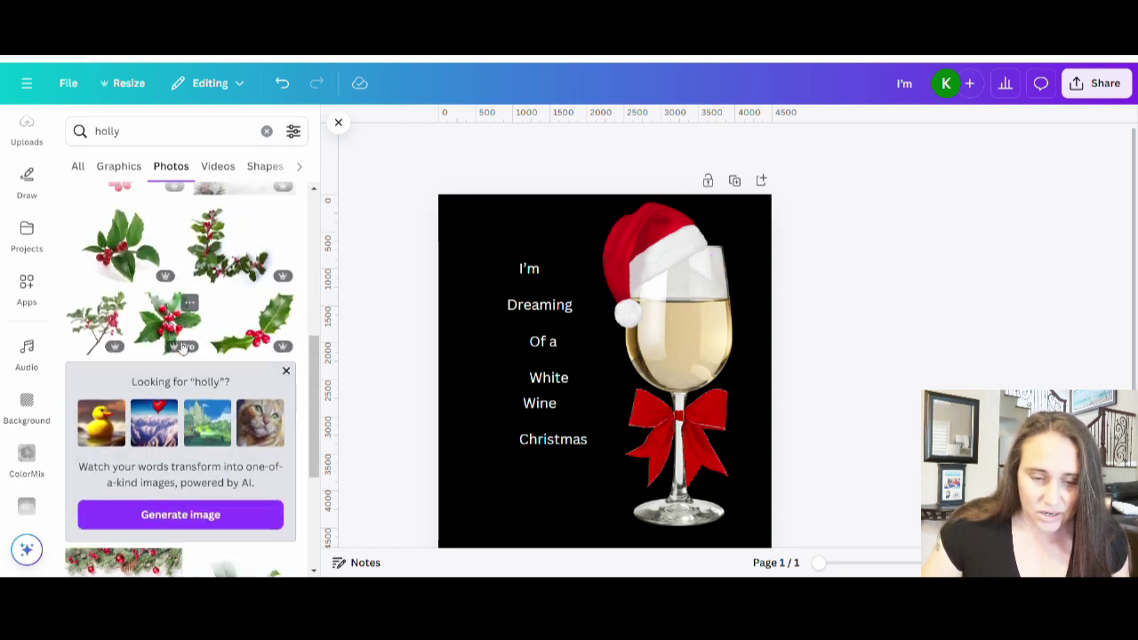
scroll(208, 445, down, 5)
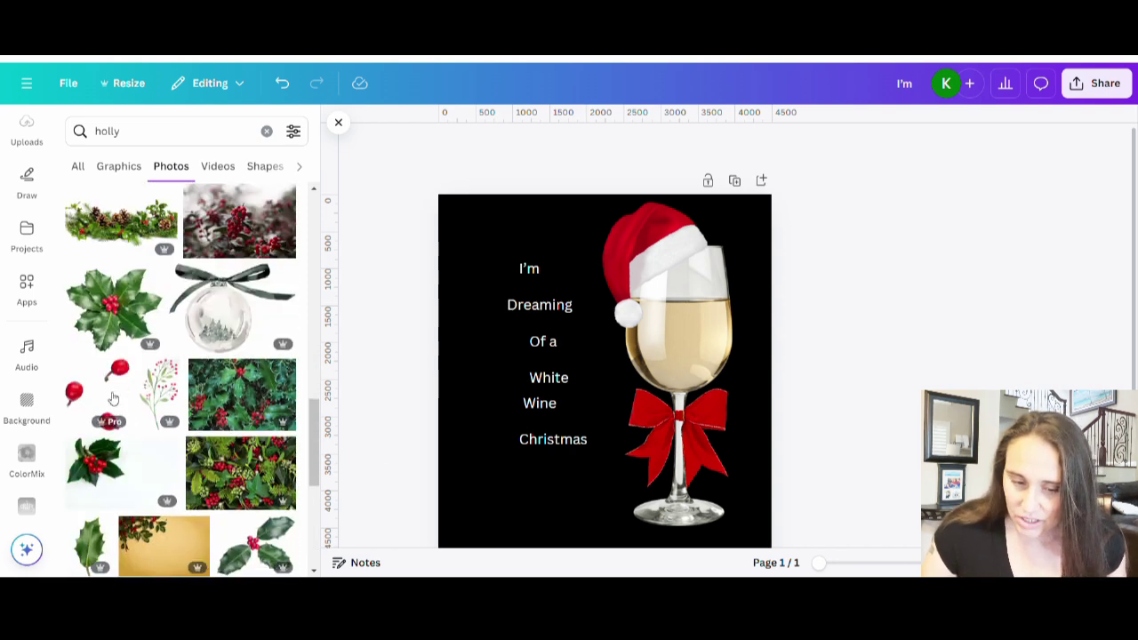
Step: Add the many-leaved holly photo with central red berries, shrink it and place it at the right end of the Santa hat's brim
click(124, 311)
drag(749, 286, 563, 429)
drag(518, 480, 718, 258)
click(885, 339)
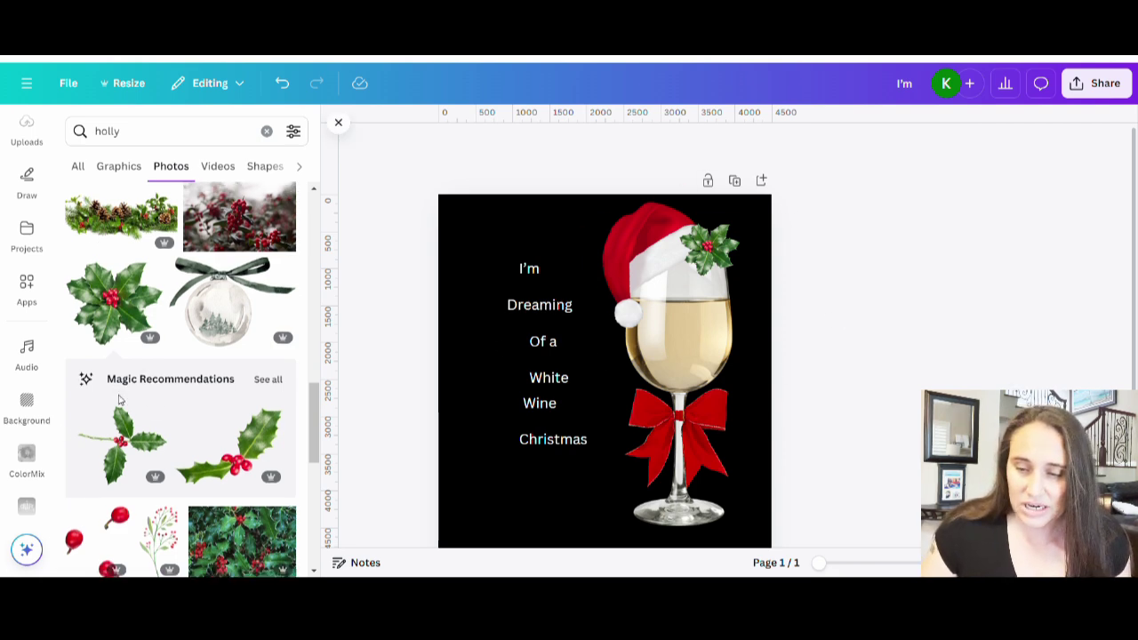
Step: Look through further "holly" photos and graphics, and add the realistic three-leaf holly graphic with a cluster of red berries
scroll(256, 439, down, 5)
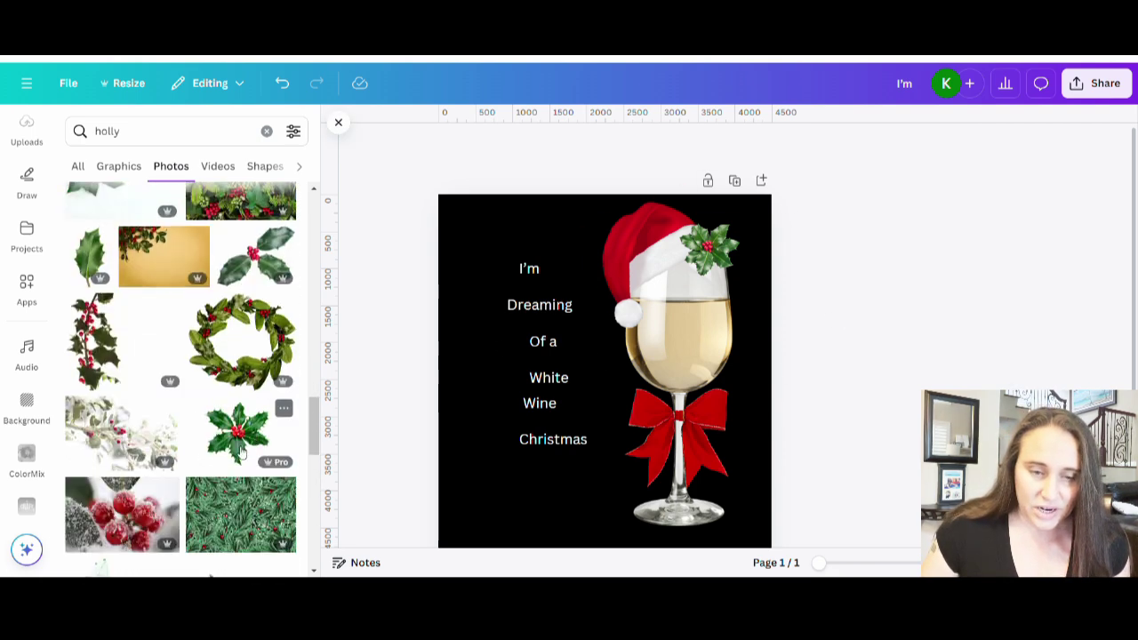
scroll(253, 437, down, 3)
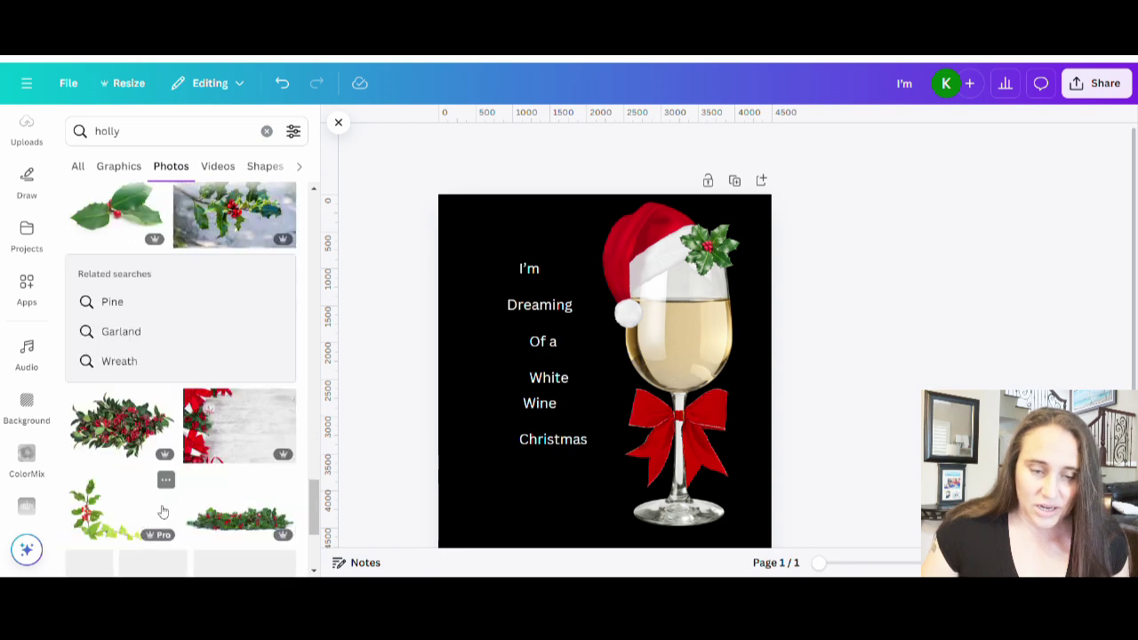
scroll(149, 266, down, 5)
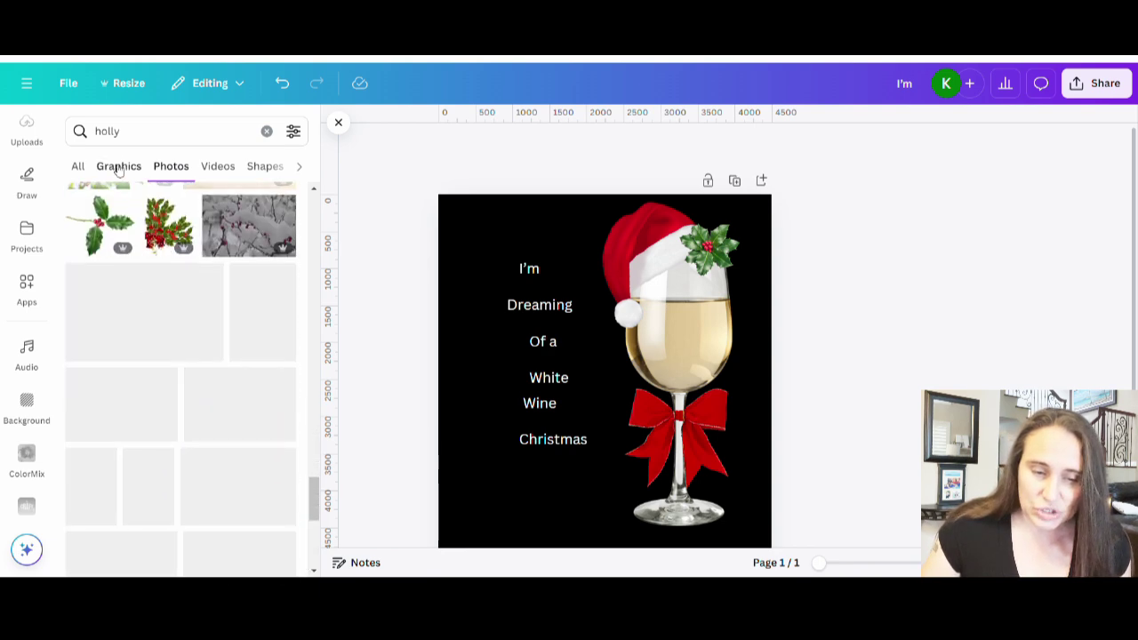
click(117, 167)
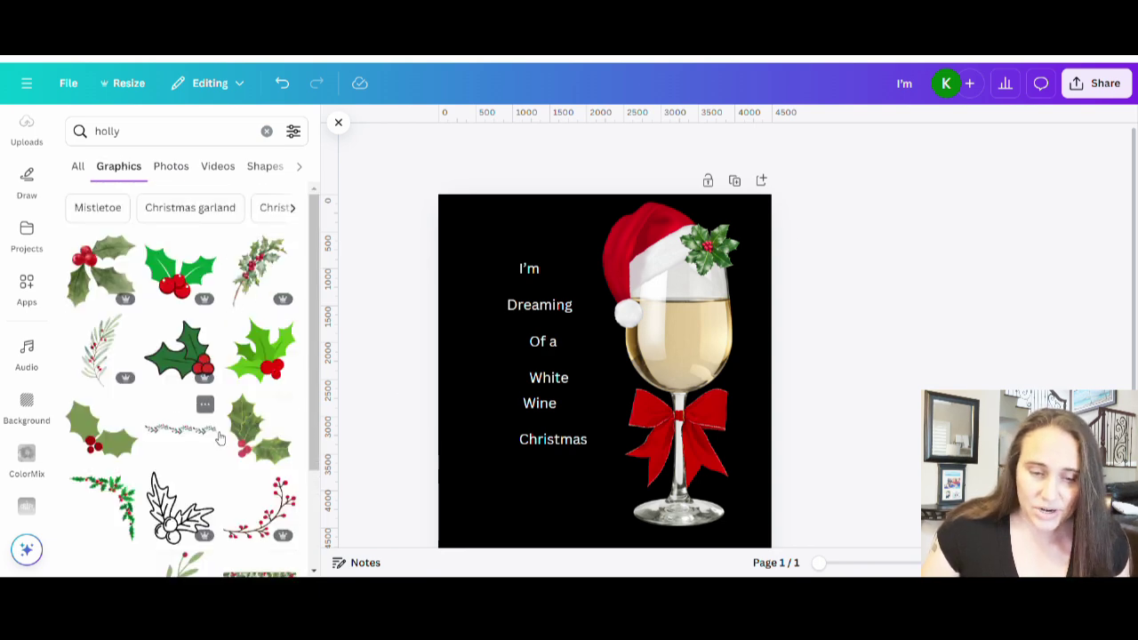
scroll(204, 404, down, 5)
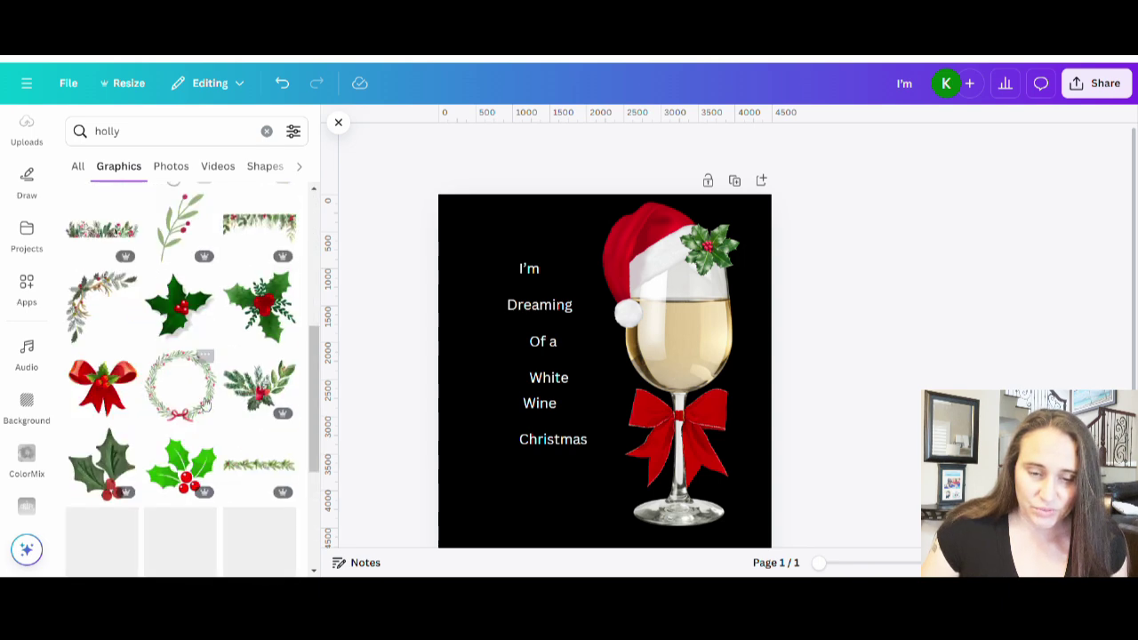
scroll(267, 355, down, 3)
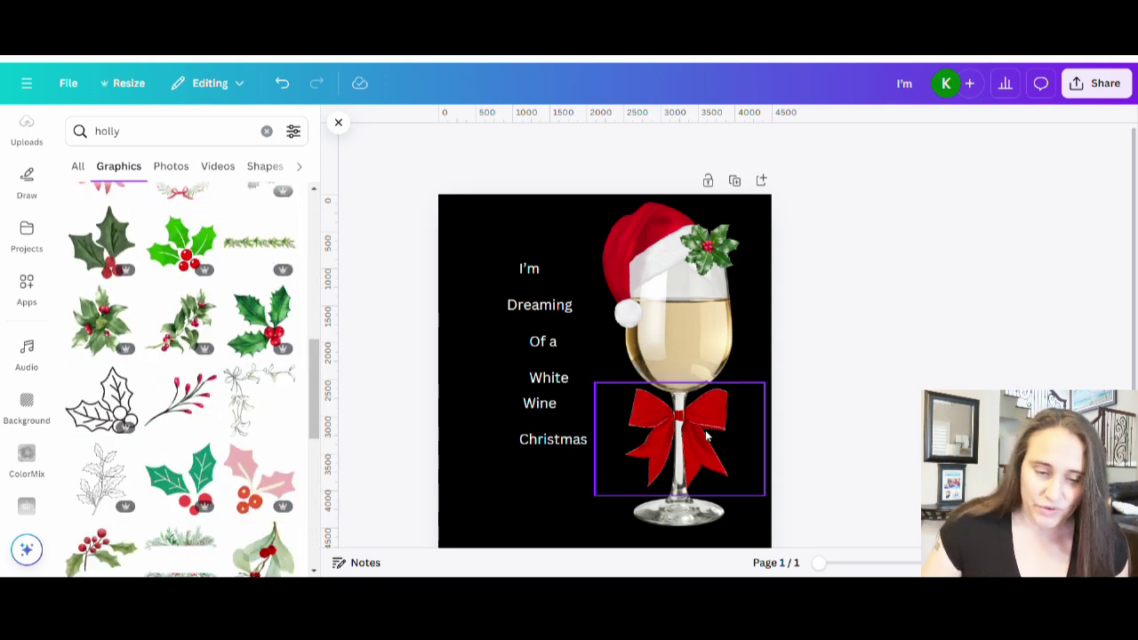
scroll(356, 383, down, 2)
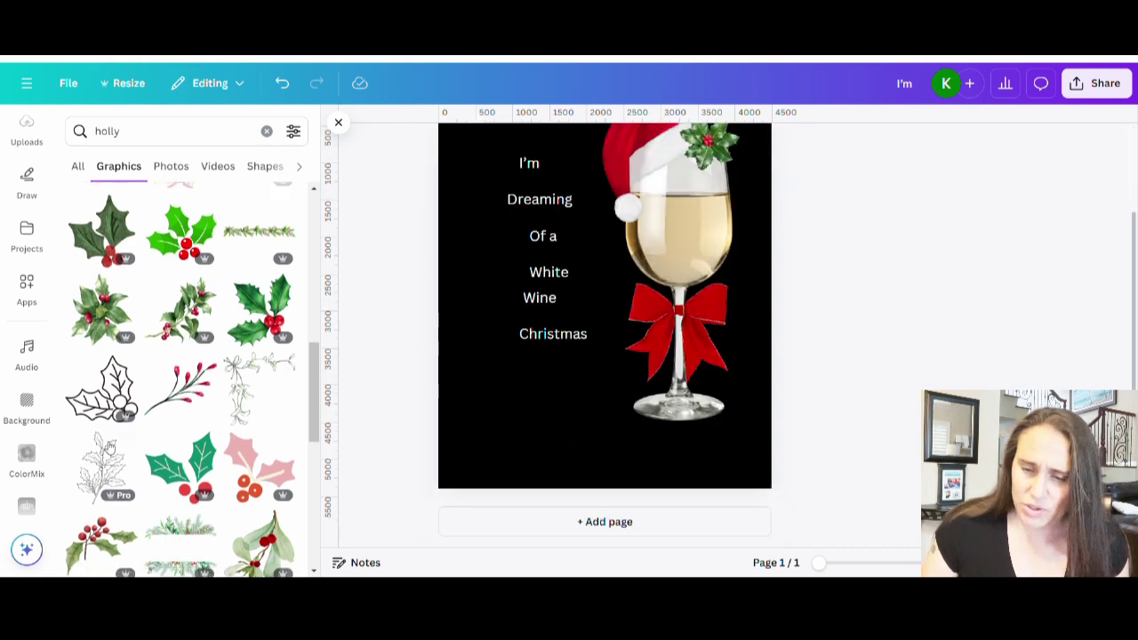
scroll(109, 444, down, 5)
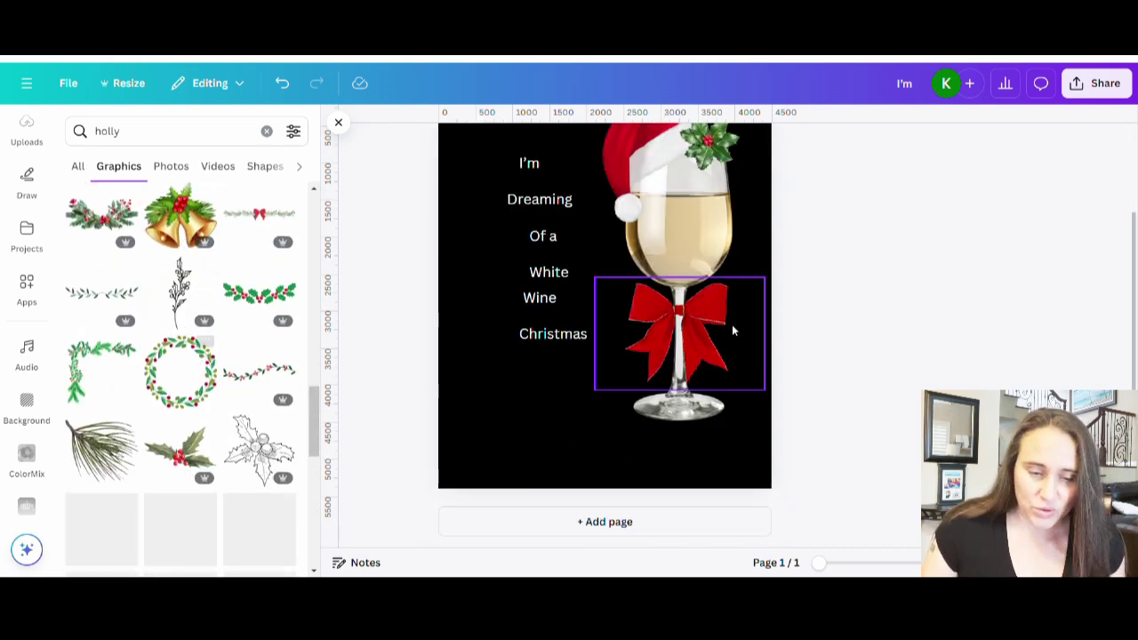
scroll(216, 426, down, 4)
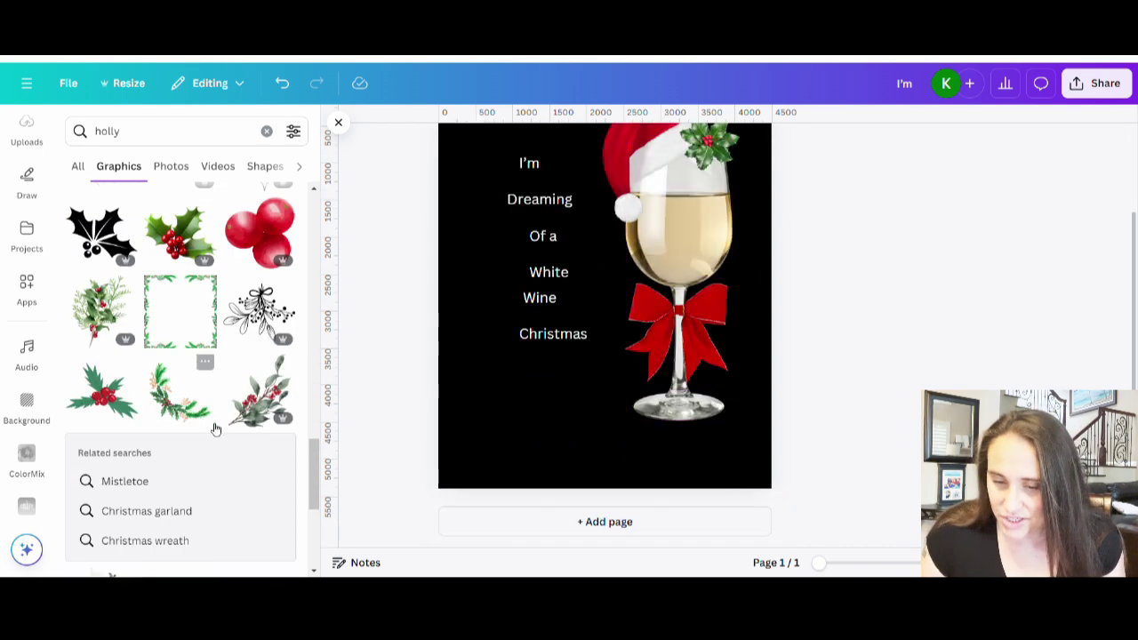
click(181, 238)
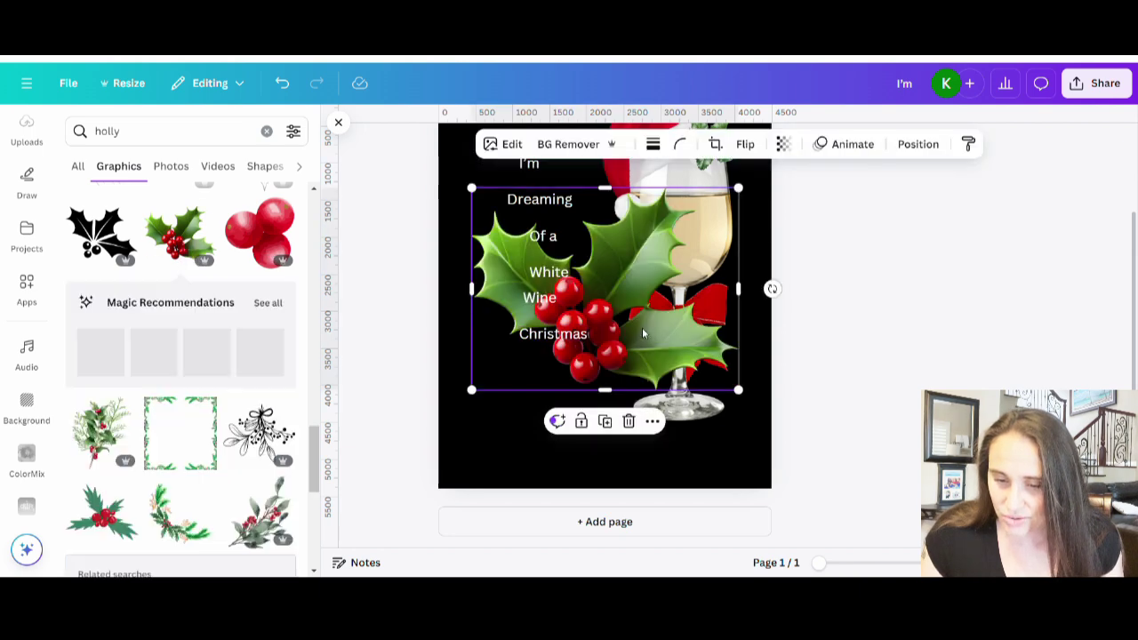
Step: Shrink and rotate the three-leaf holly, put it at the hat brim's right end in place of the first holly, and delete the first one
drag(781, 291, 658, 496)
click(873, 284)
scroll(874, 285, up, 2)
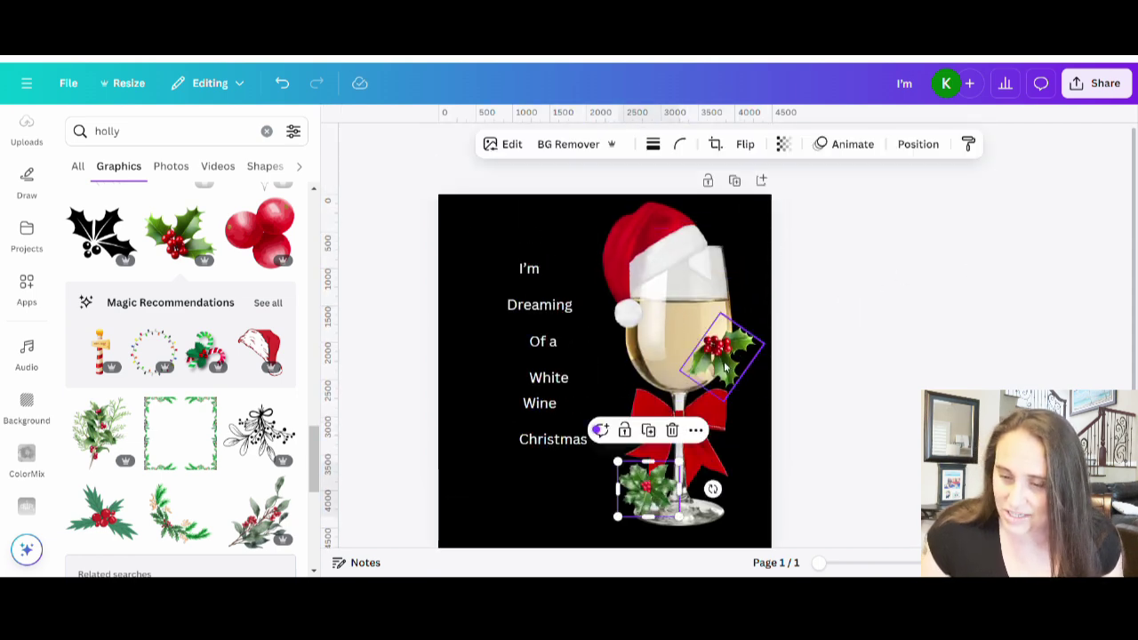
drag(718, 360, 708, 265)
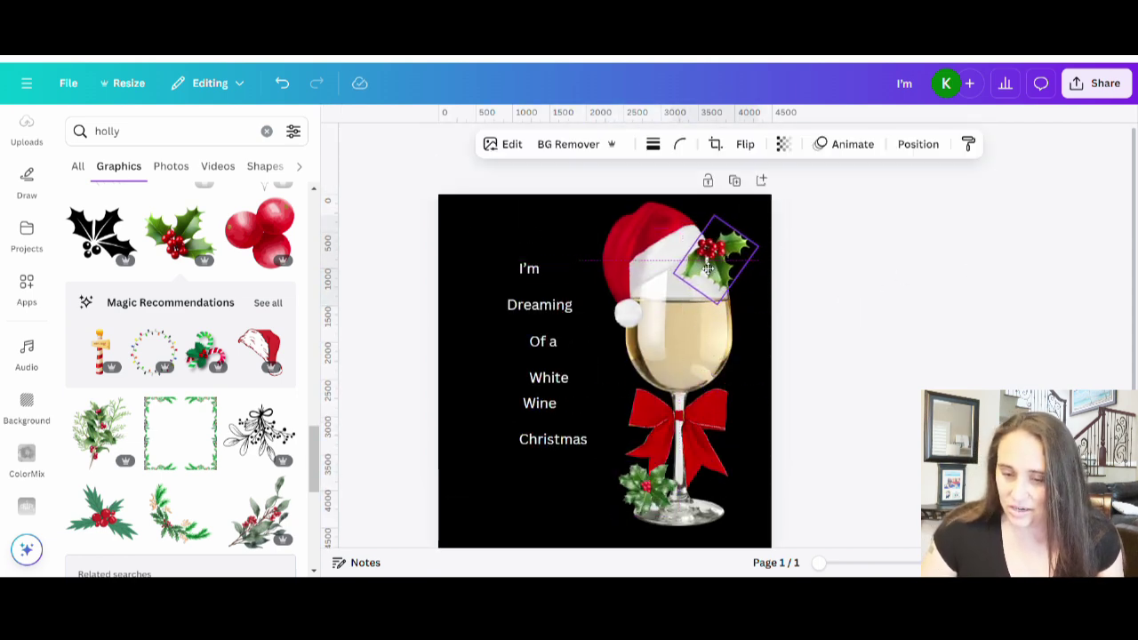
click(920, 371)
scroll(851, 379, down, 2)
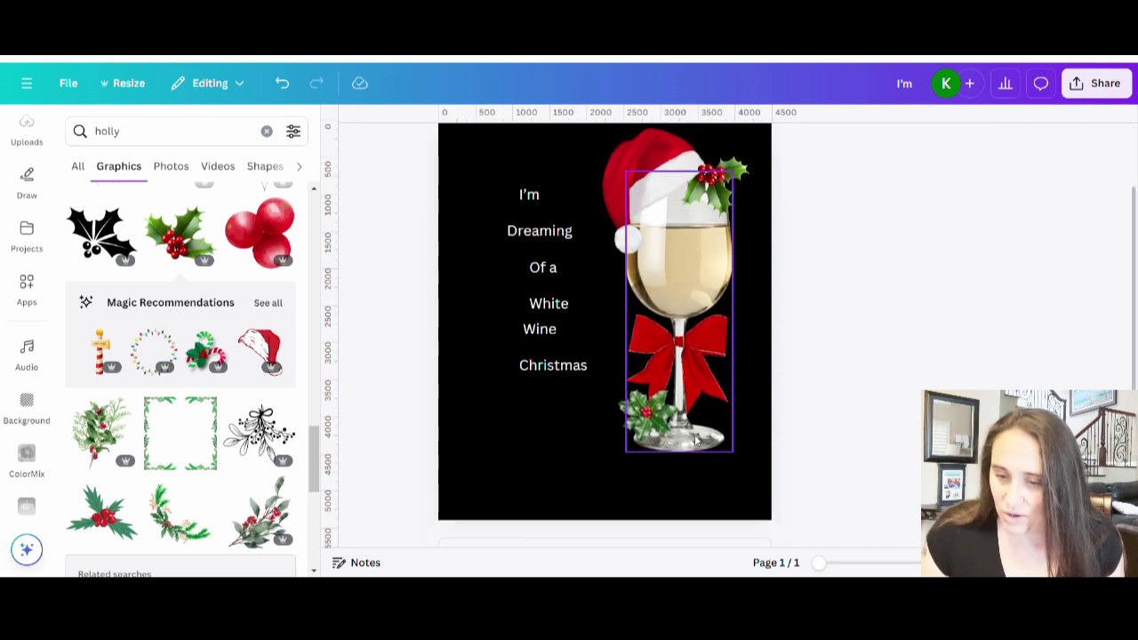
click(649, 413)
key(Delete)
Step: Nudge the holly slightly left on the hat's brim and fine-tune its rotation by a few degrees
click(696, 192)
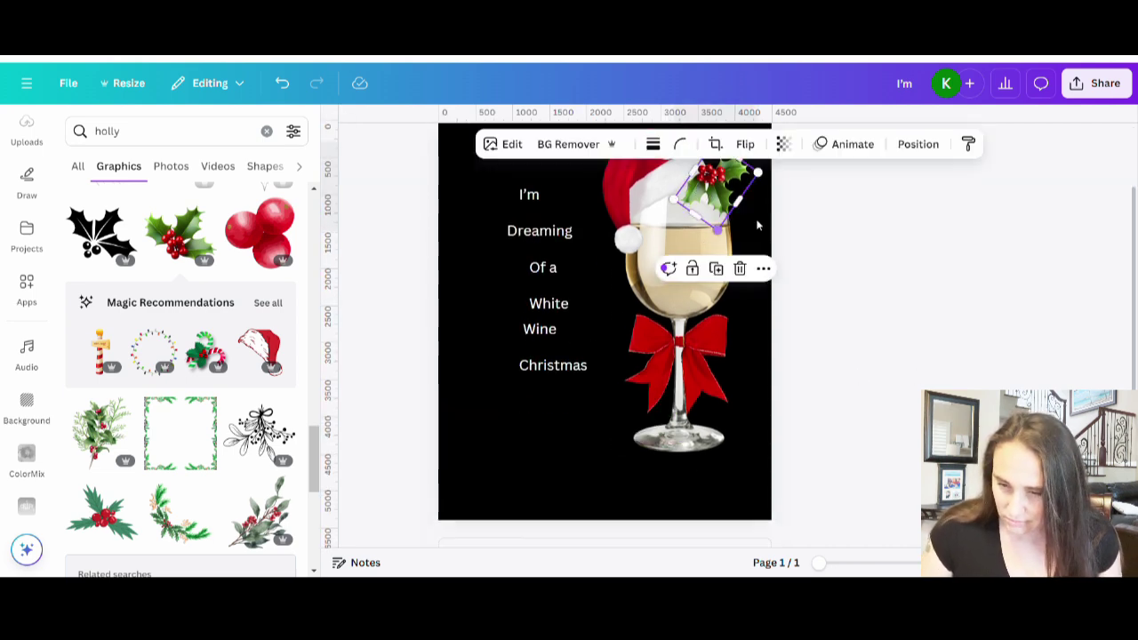
scroll(758, 207, up, 2)
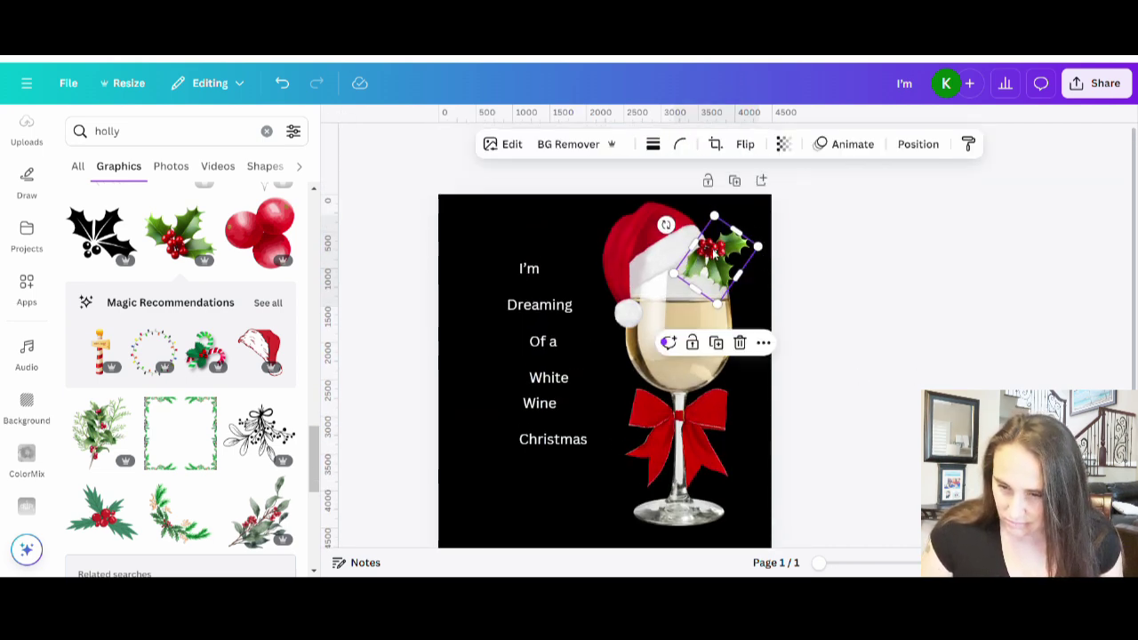
drag(713, 251, 710, 252)
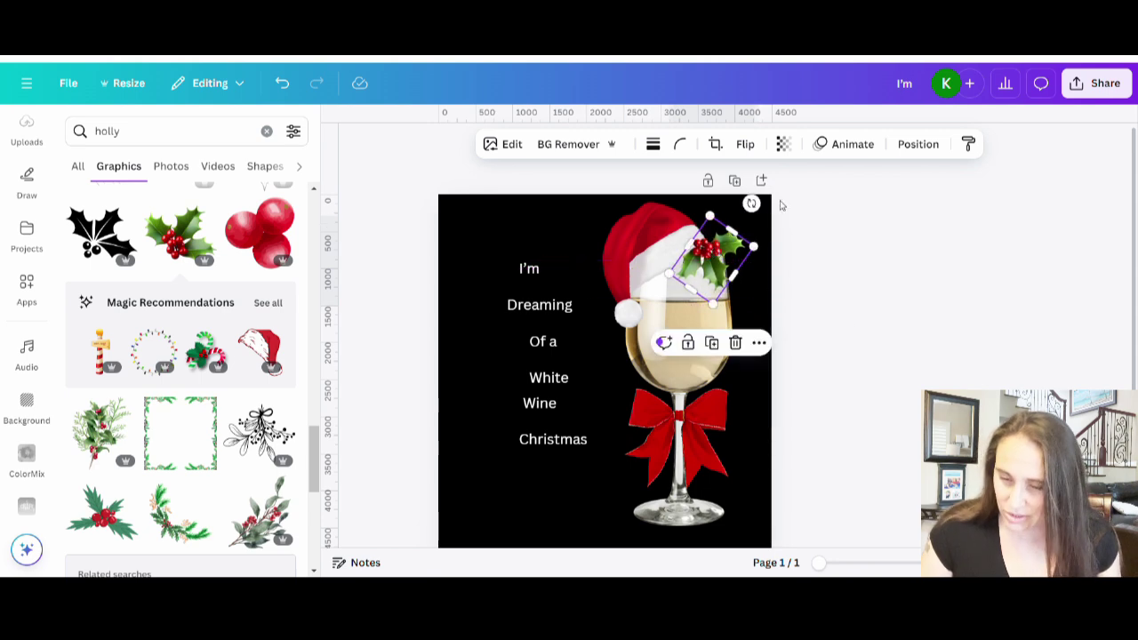
drag(752, 204, 760, 206)
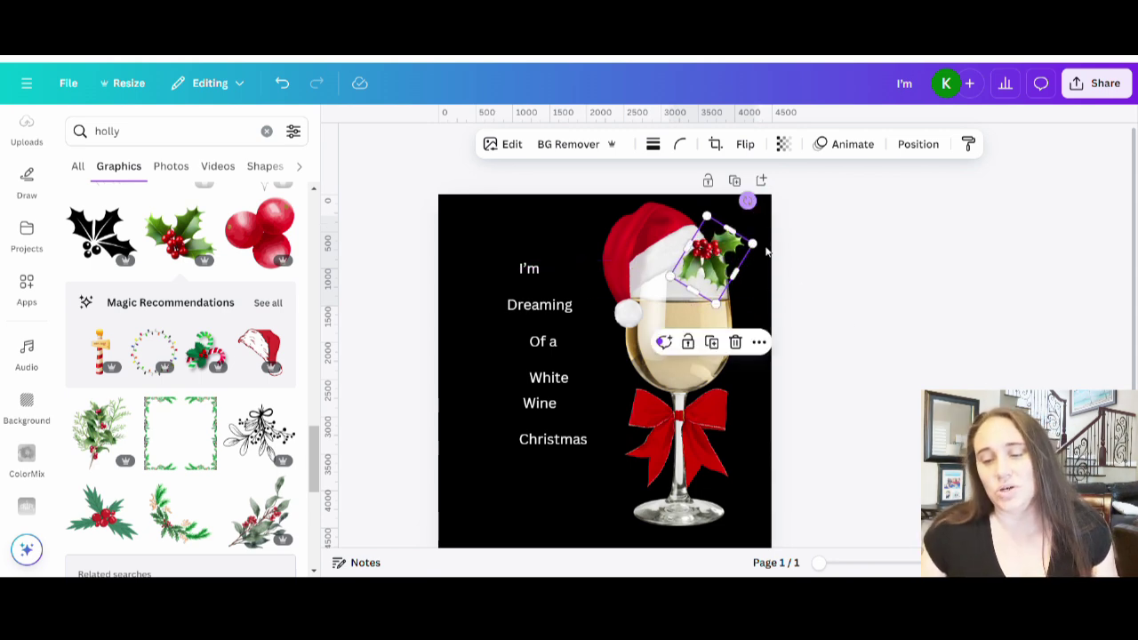
click(829, 318)
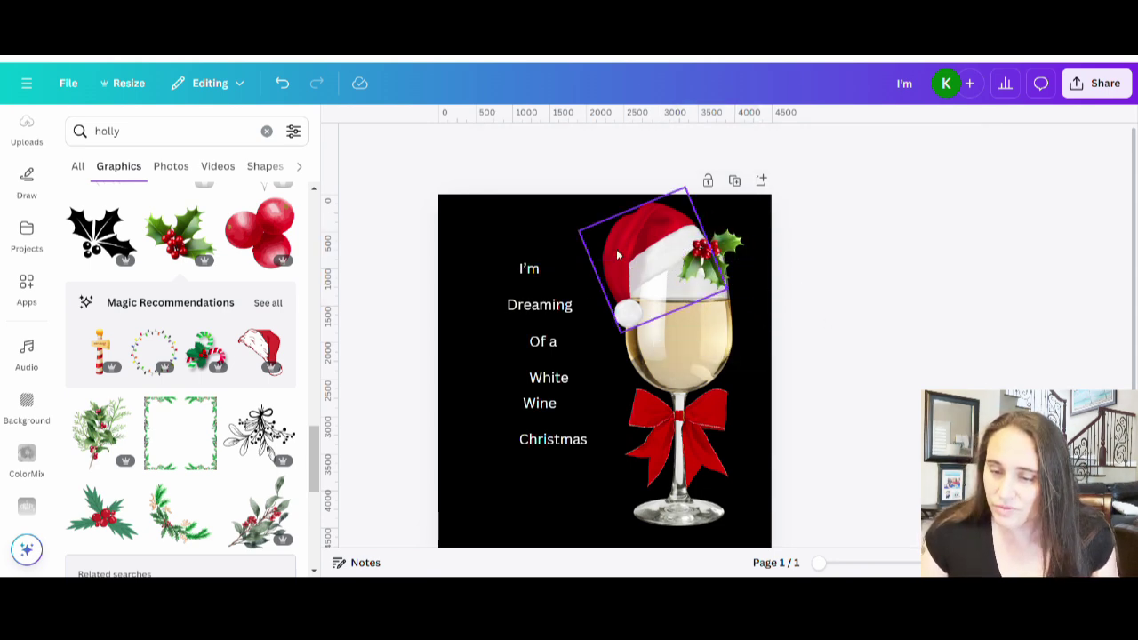
Step: Flip the holly on the Santa hat horizontally, rotate it clockwise and settle it at the right end of the brim
click(711, 253)
click(745, 148)
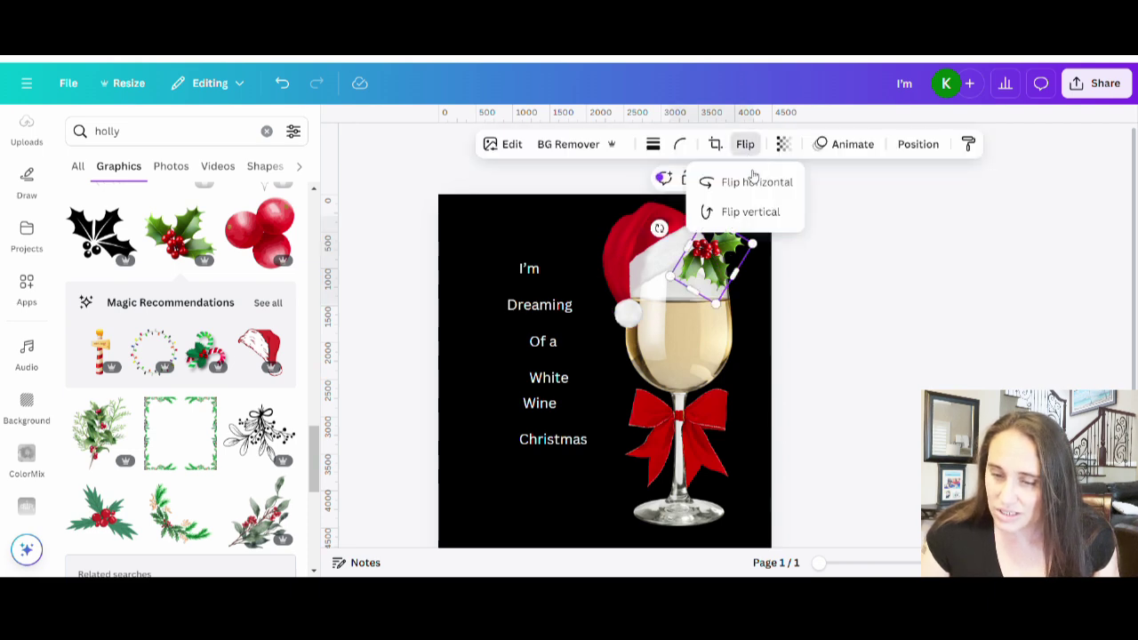
click(752, 183)
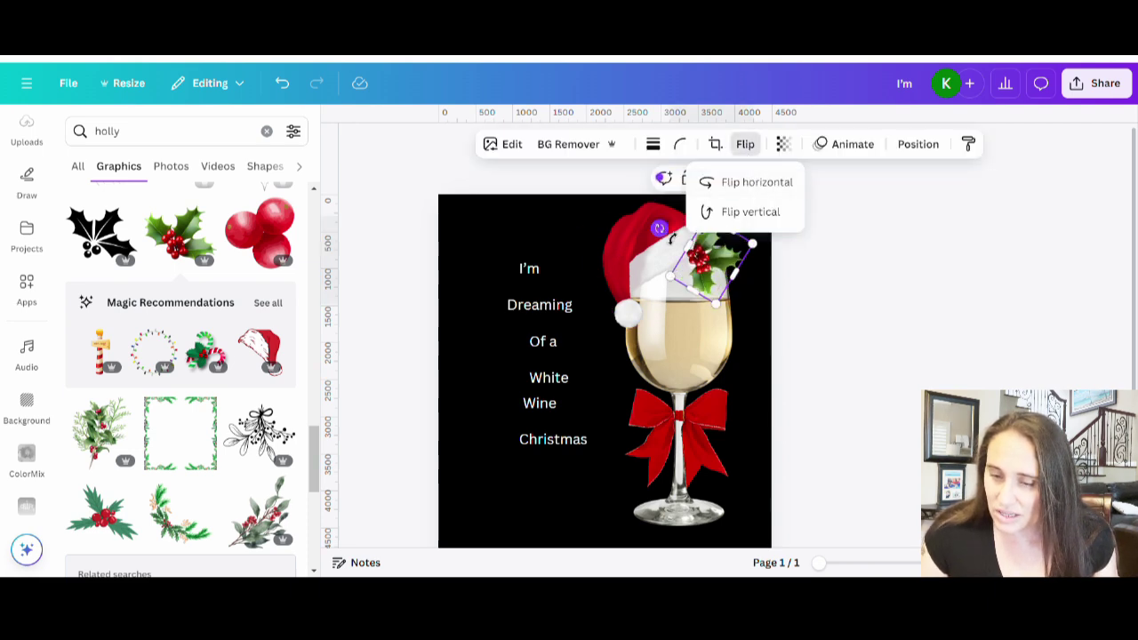
drag(659, 228, 725, 188)
drag(713, 266, 717, 269)
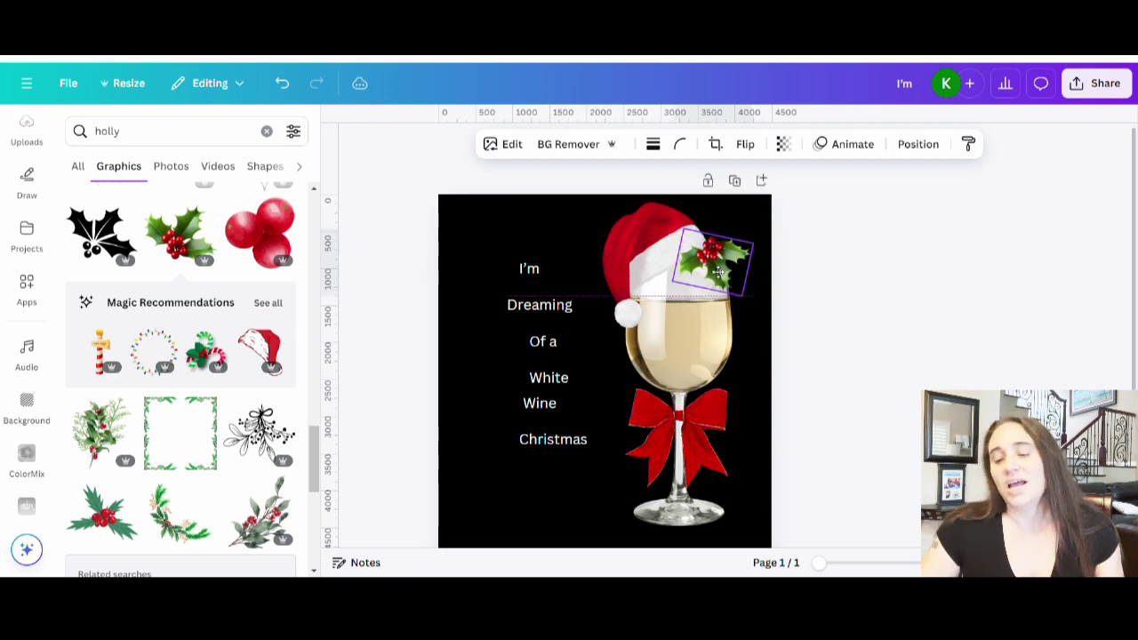
click(949, 302)
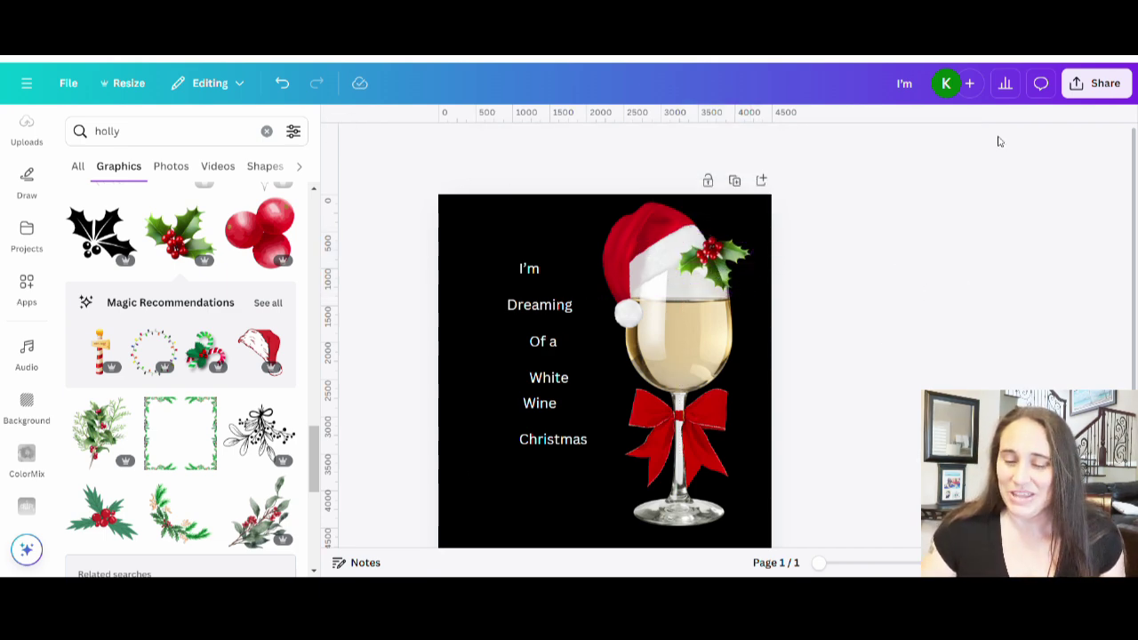
Step: Shrink the wine glass, bow, Santa hat and holly together, place them along the page's right side and group them
scroll(622, 311, down, 3)
scroll(587, 222, up, 2)
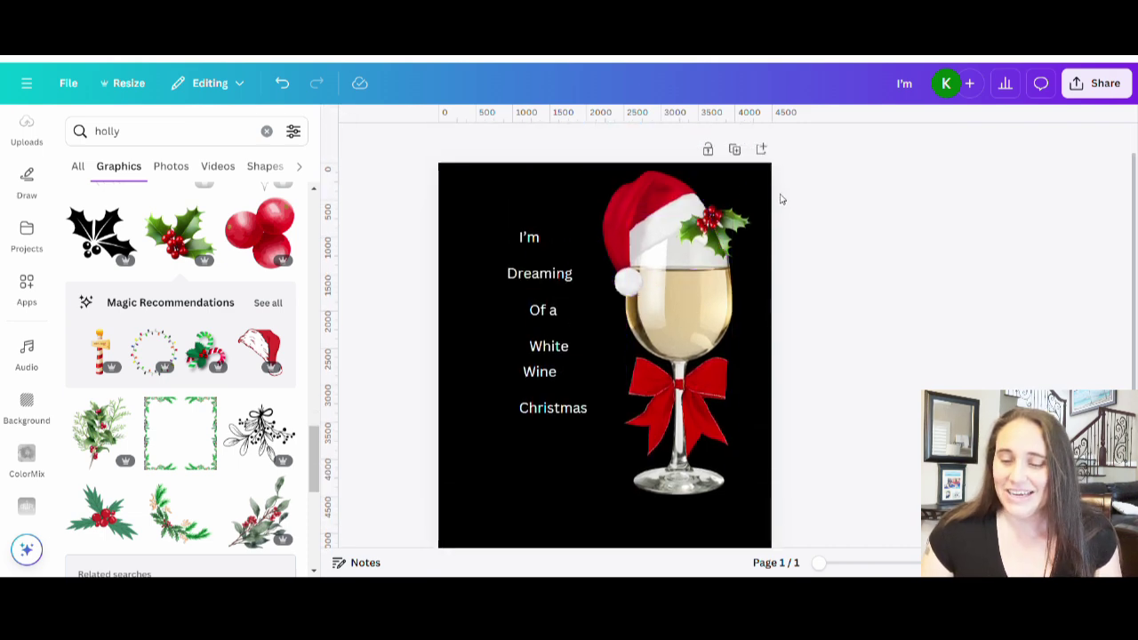
scroll(750, 447, down, 2)
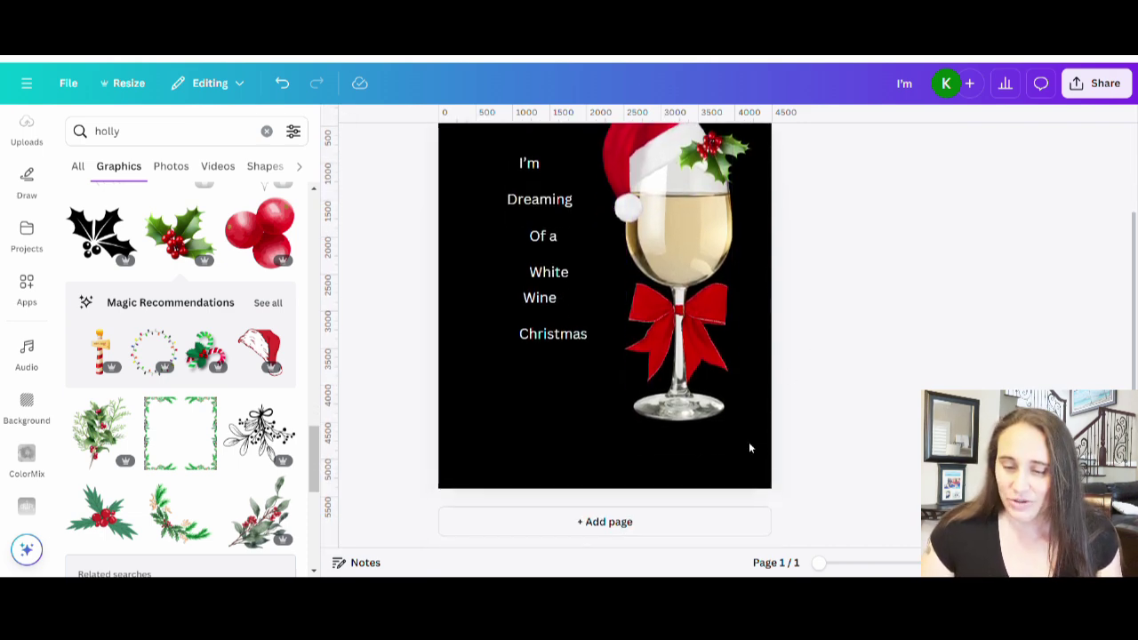
drag(732, 455, 671, 175)
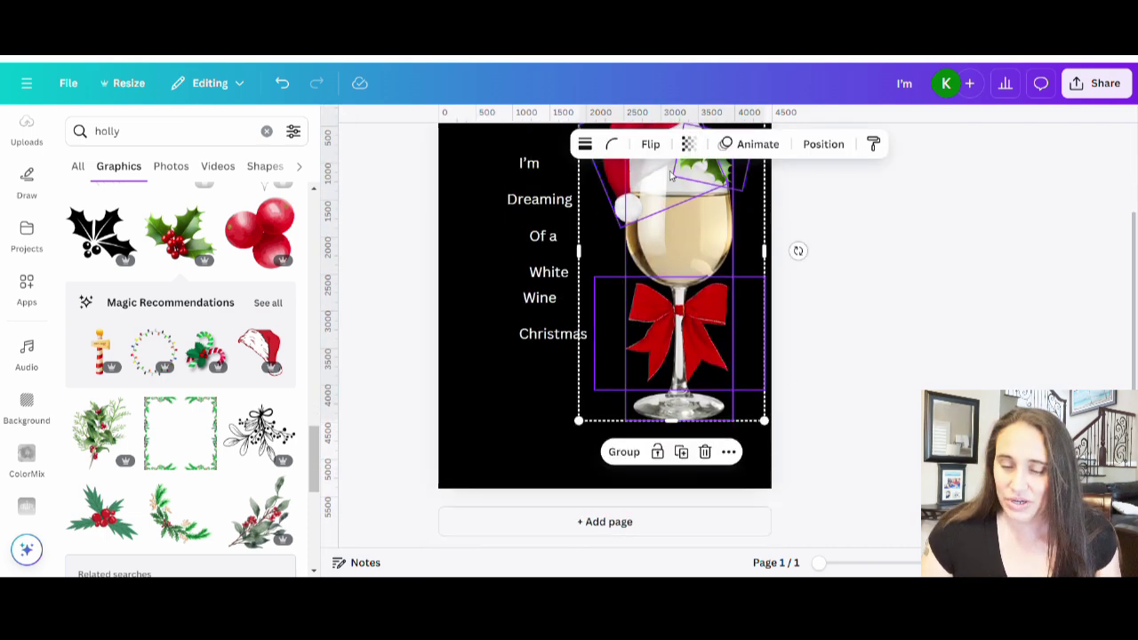
drag(583, 429, 605, 376)
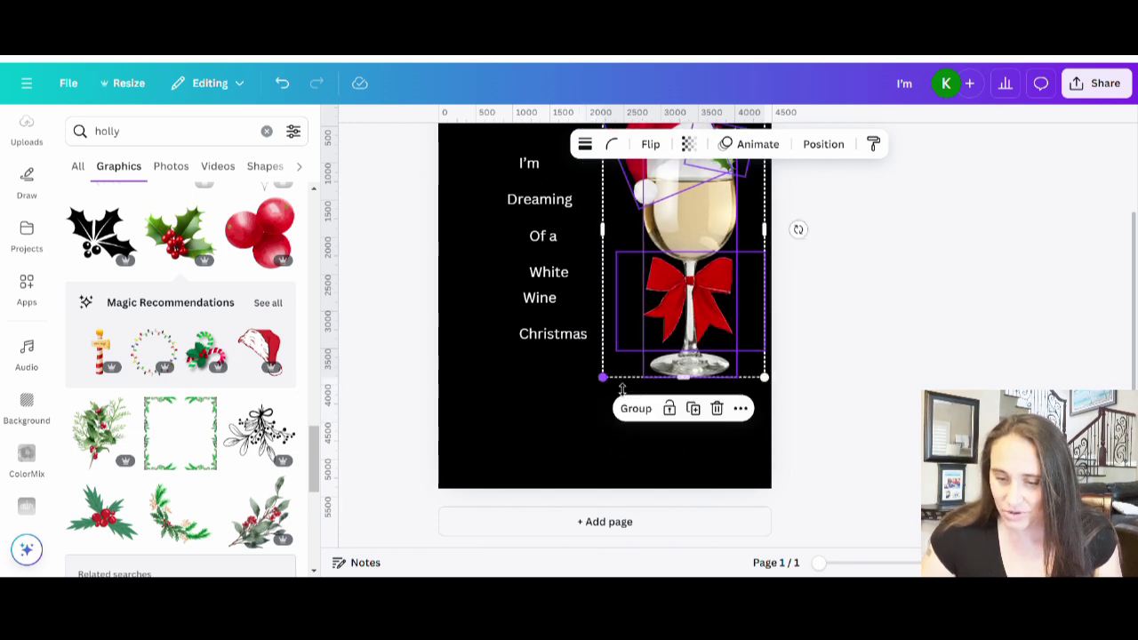
scroll(719, 347, up, 3)
drag(719, 347, 722, 352)
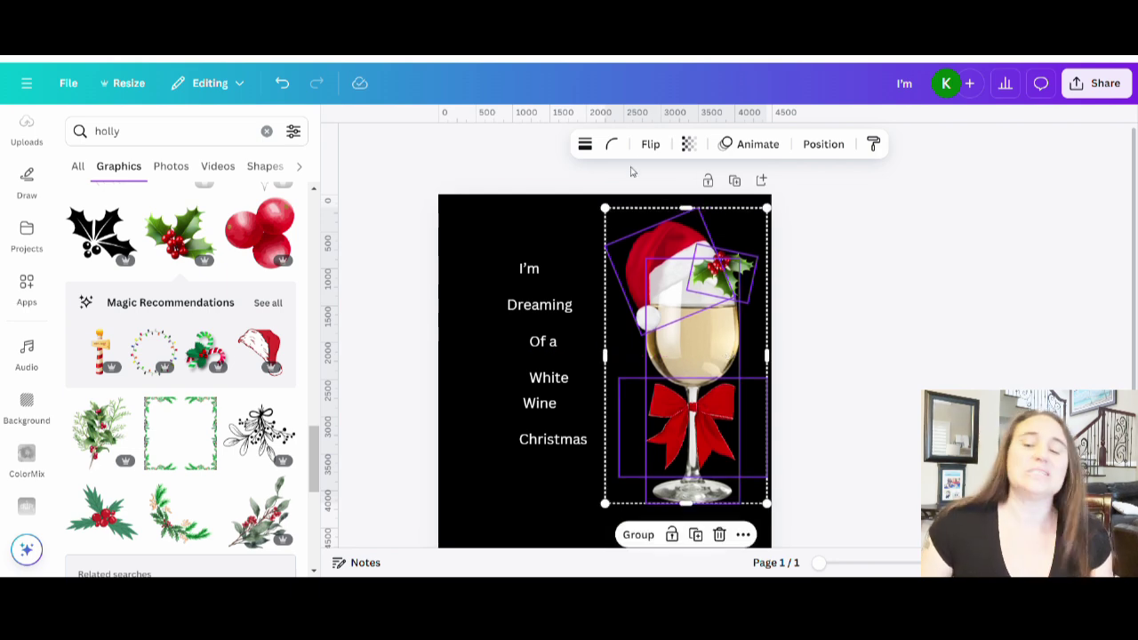
click(638, 535)
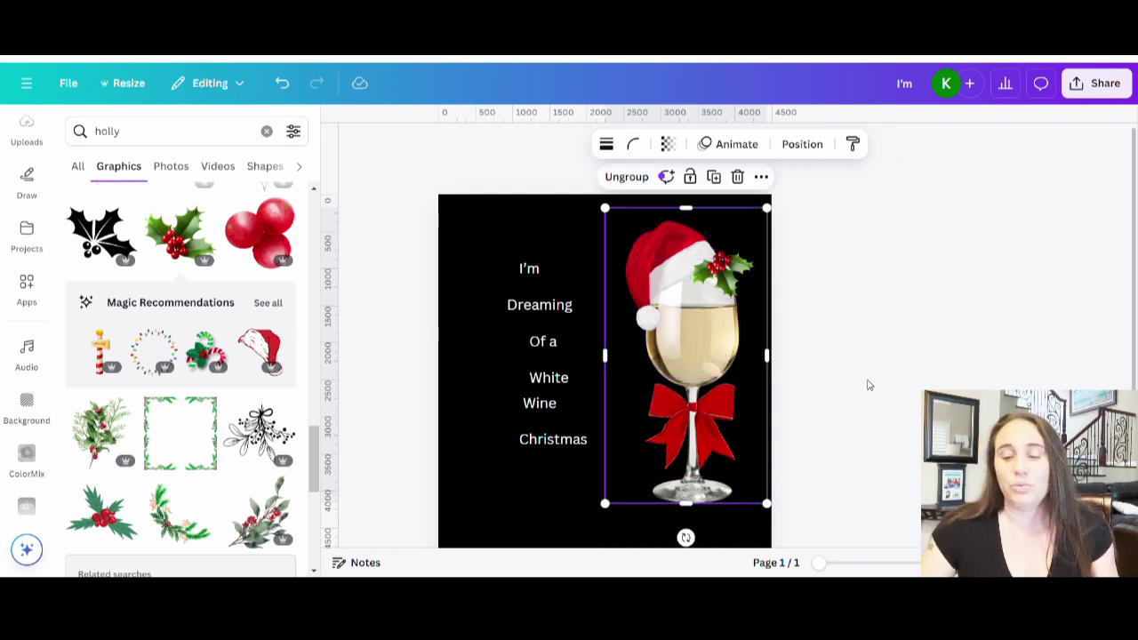
click(875, 378)
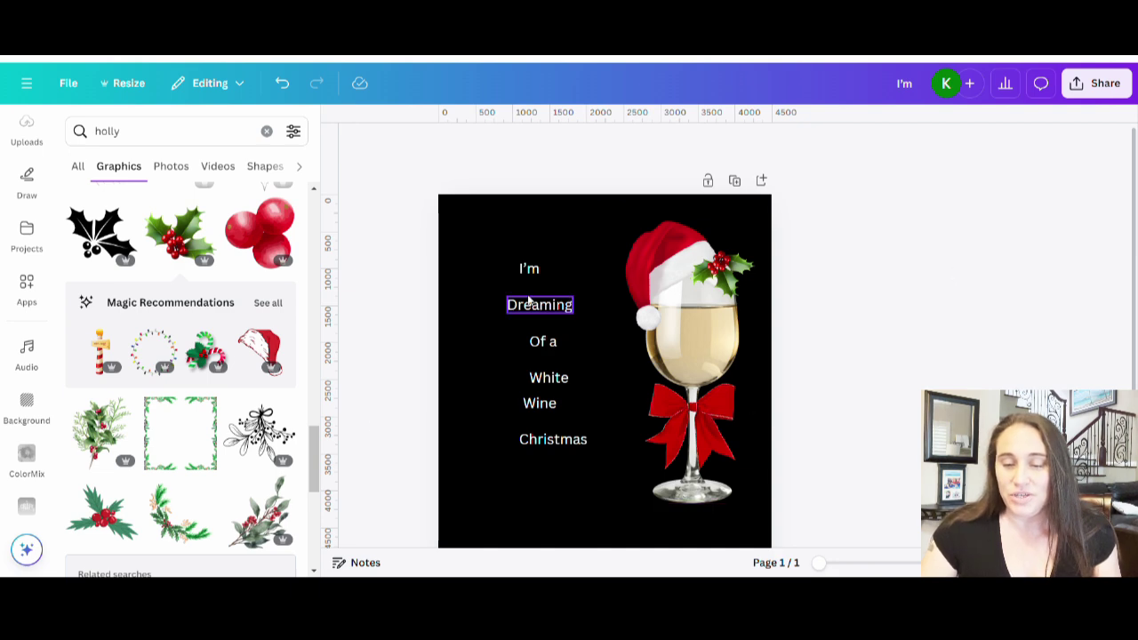
Step: Spread out the text column: move "Christmas" and "Wine" down, and "I'm", "Dreaming" and "Of a" up
click(543, 444)
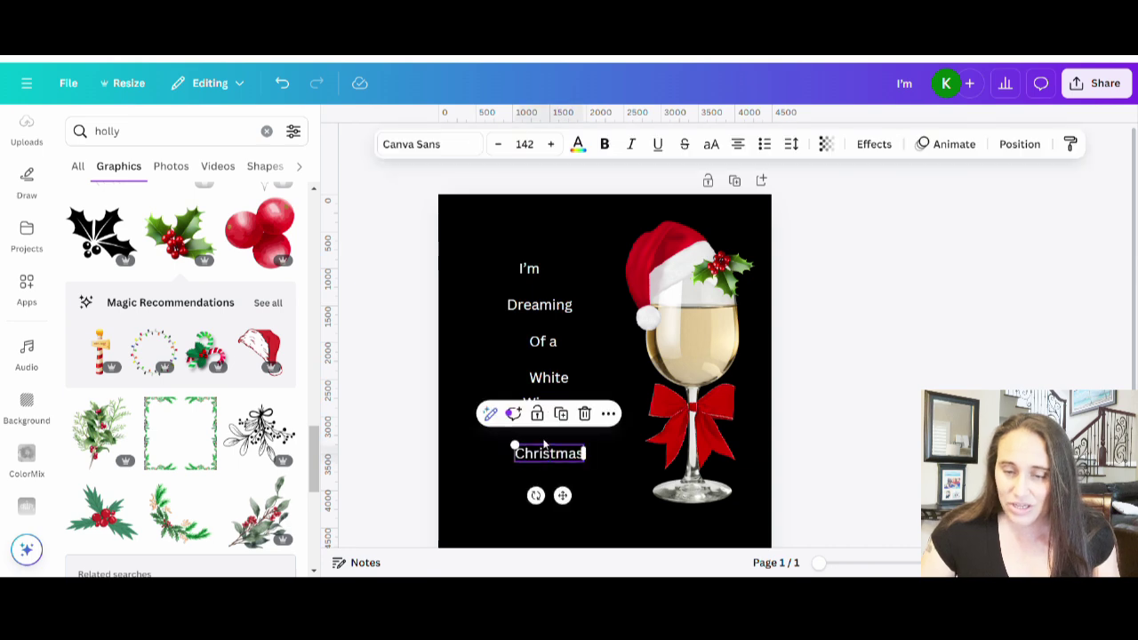
click(537, 276)
drag(564, 306, 567, 288)
drag(544, 342, 549, 331)
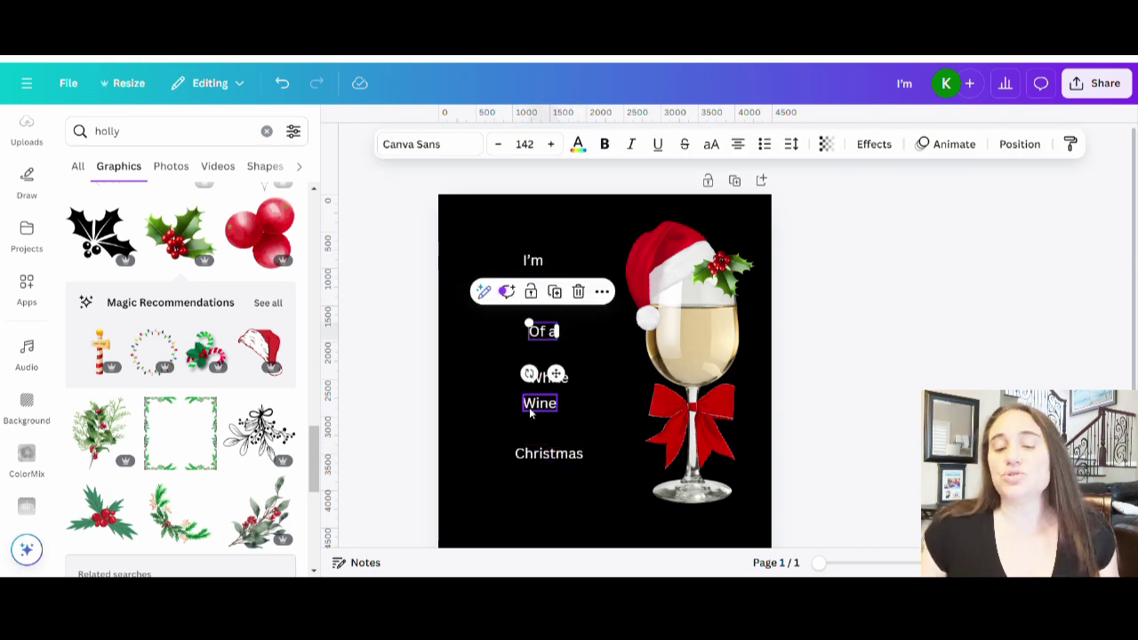
drag(533, 412, 535, 423)
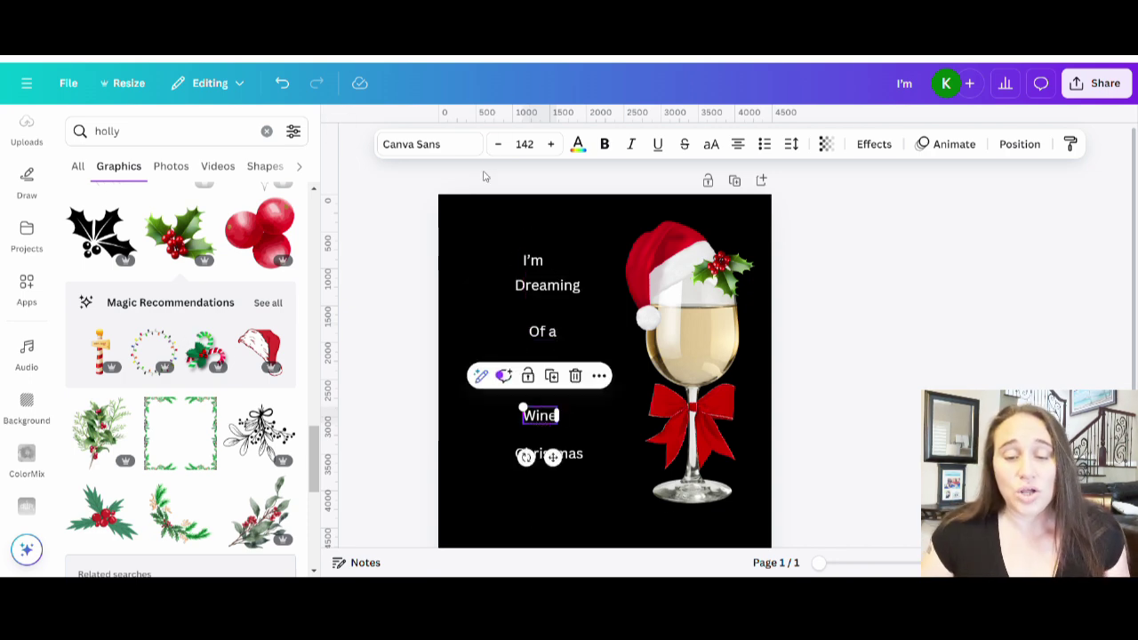
Step: Find a "script" font, apply Christmas Scriptty Regular to "I'm" and enlarge the word to about size 522
click(530, 259)
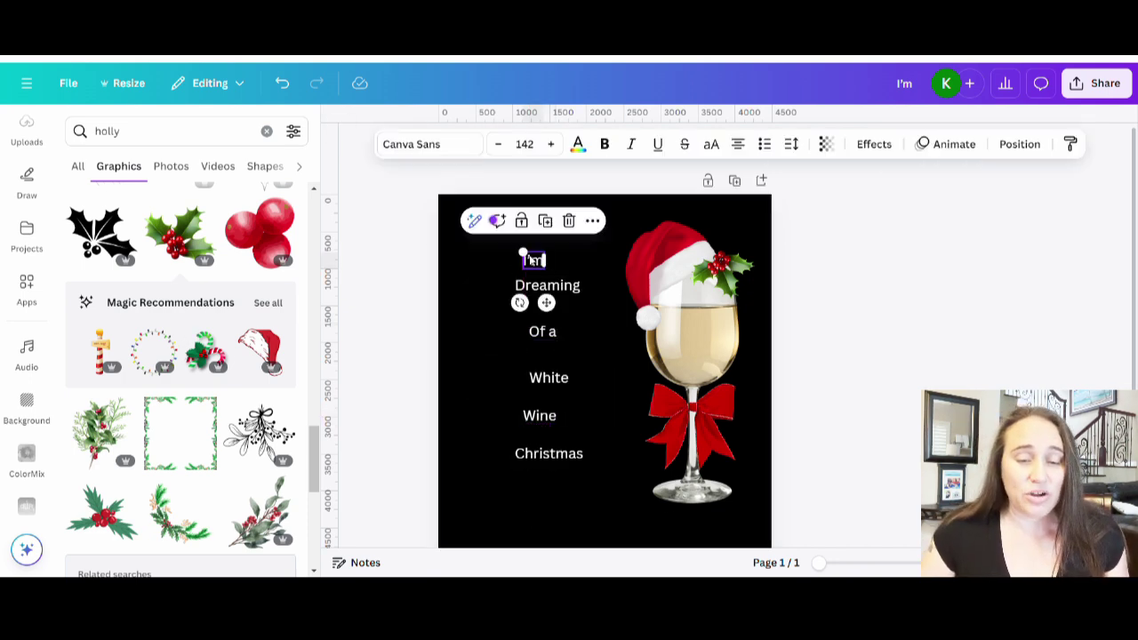
click(452, 145)
click(177, 203)
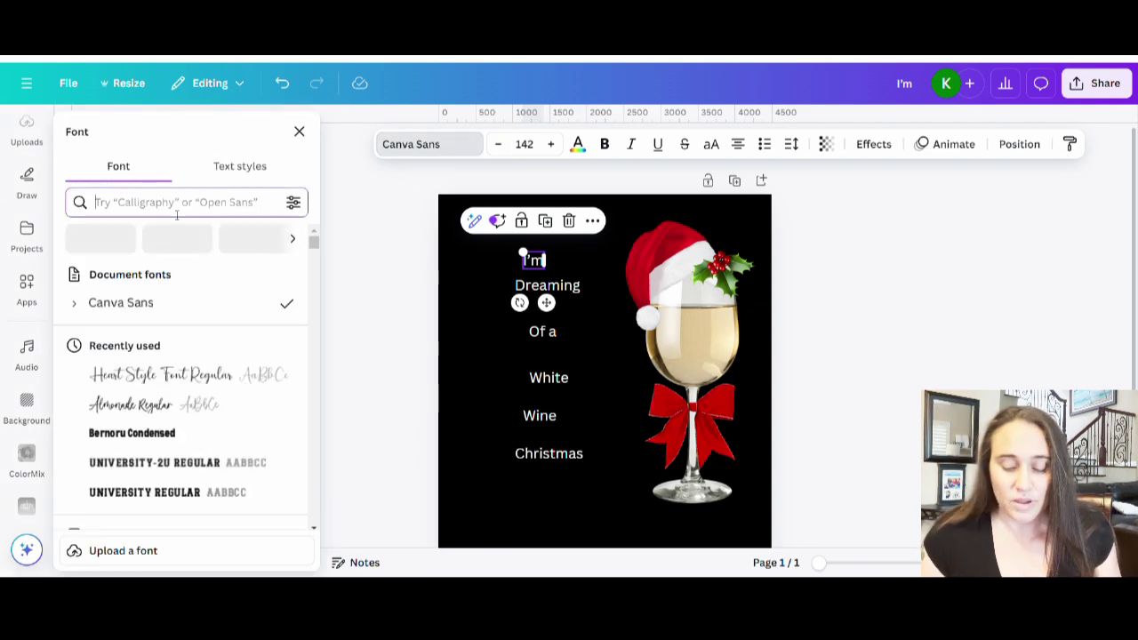
text(scri)
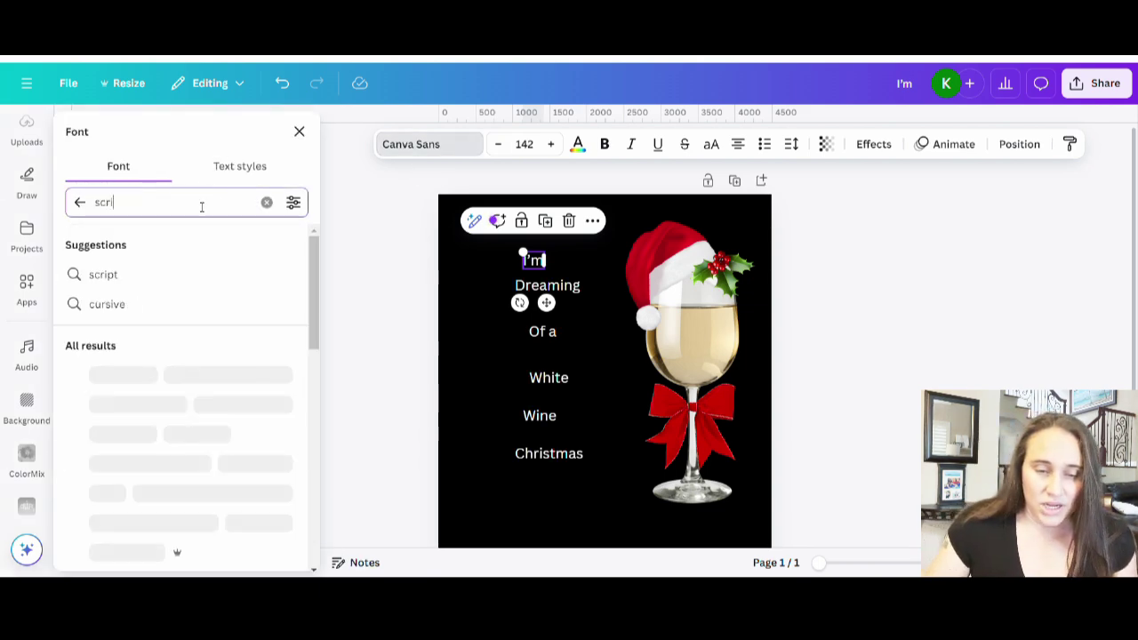
text(pt)
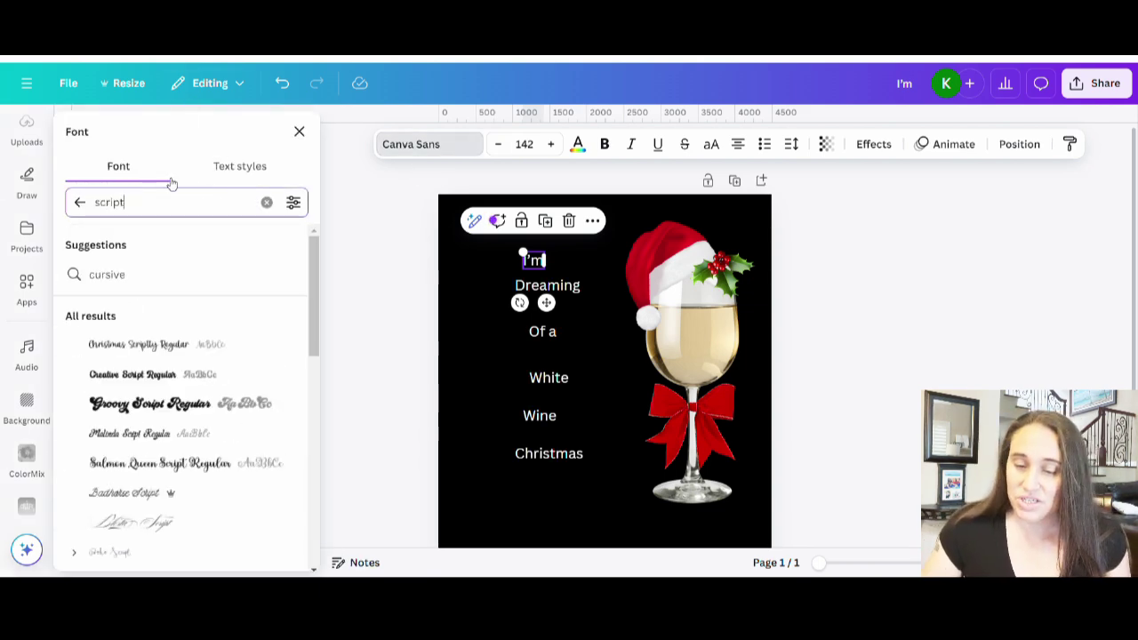
click(152, 271)
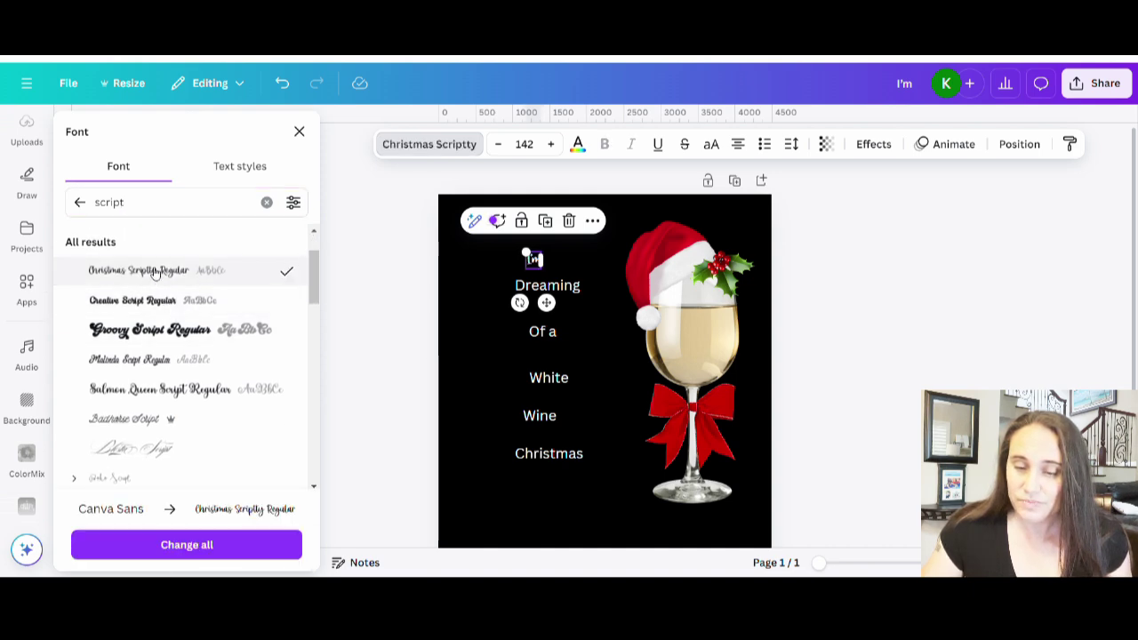
drag(528, 254, 500, 224)
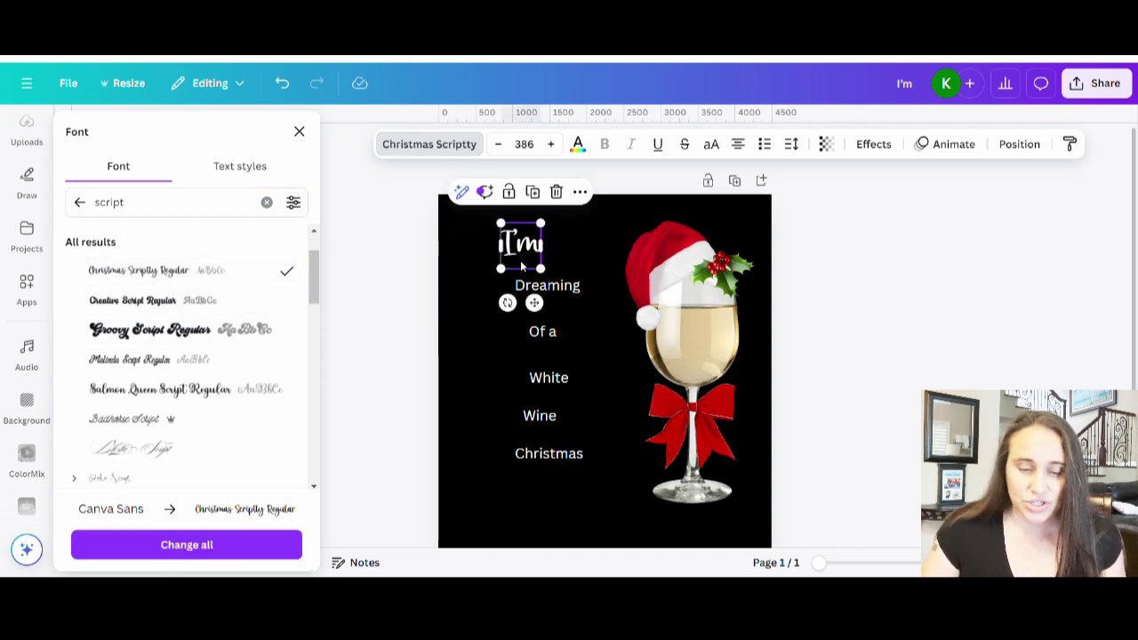
drag(551, 281, 564, 286)
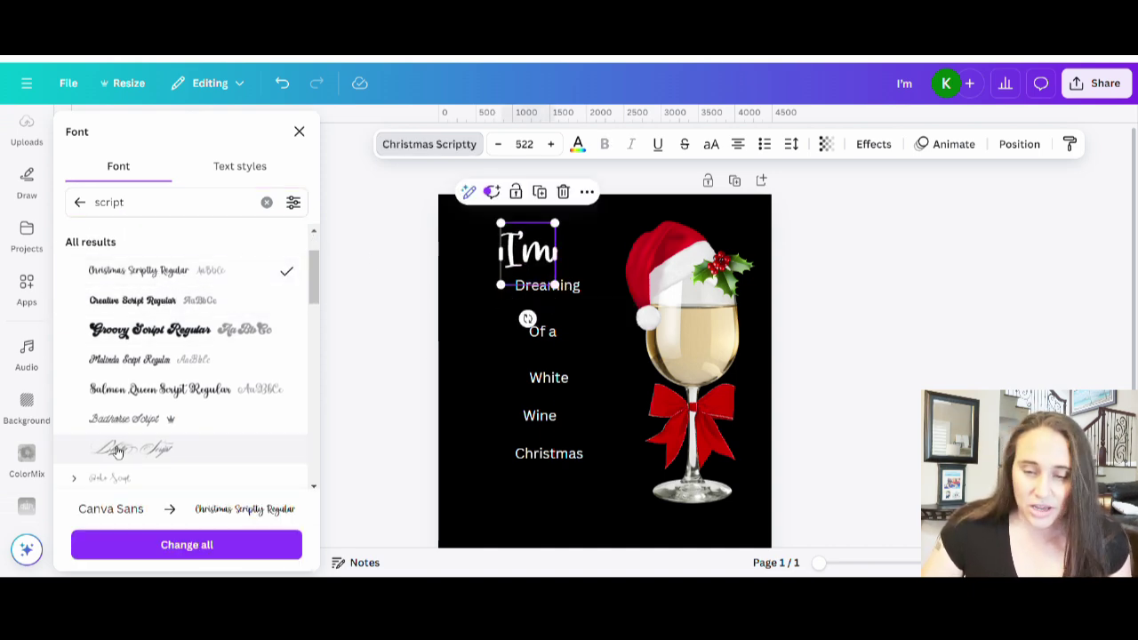
Step: Apply the Christmas Scriptty Regular font to "Dreaming", "Of a", "White", "Wine" and "Christmas"
scroll(164, 391, down, 3)
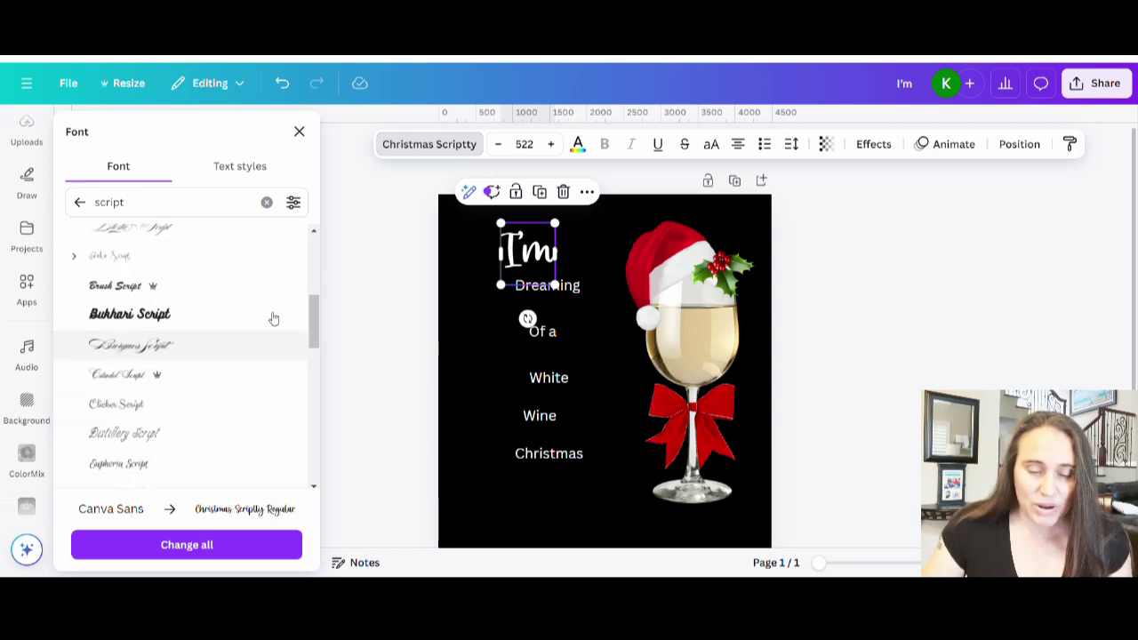
click(574, 290)
scroll(139, 254, up, 2)
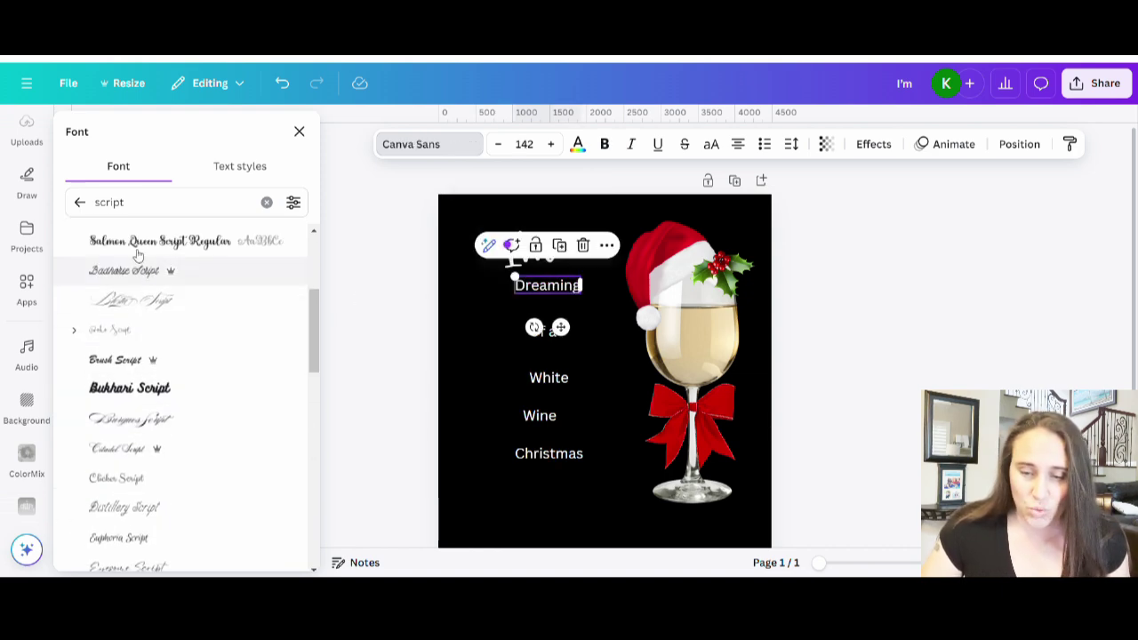
scroll(178, 267, up, 1)
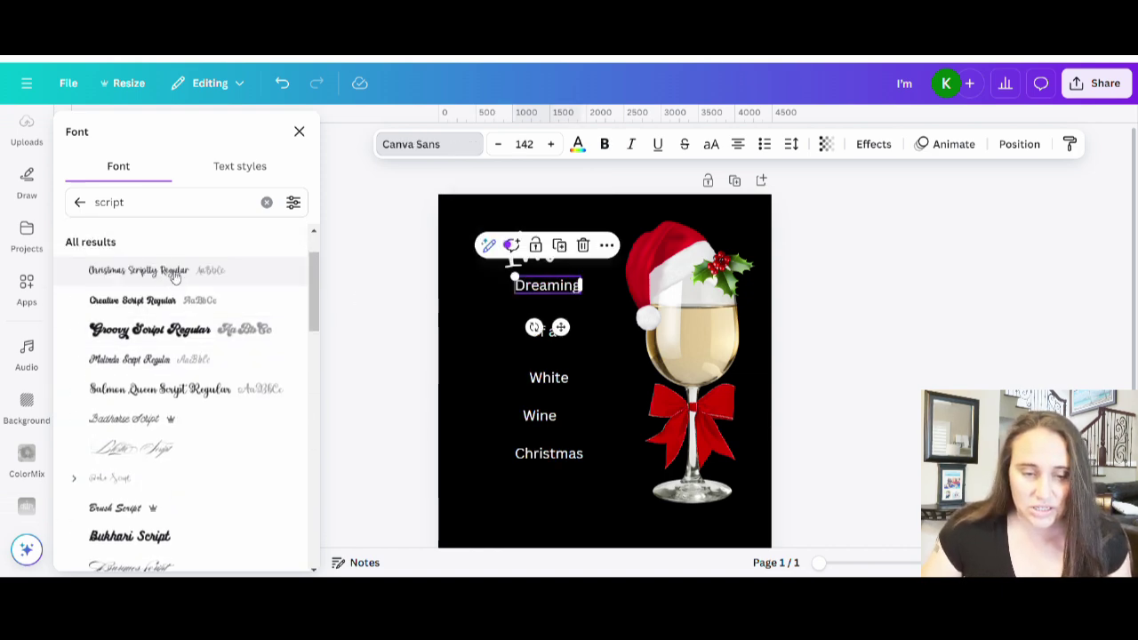
click(175, 275)
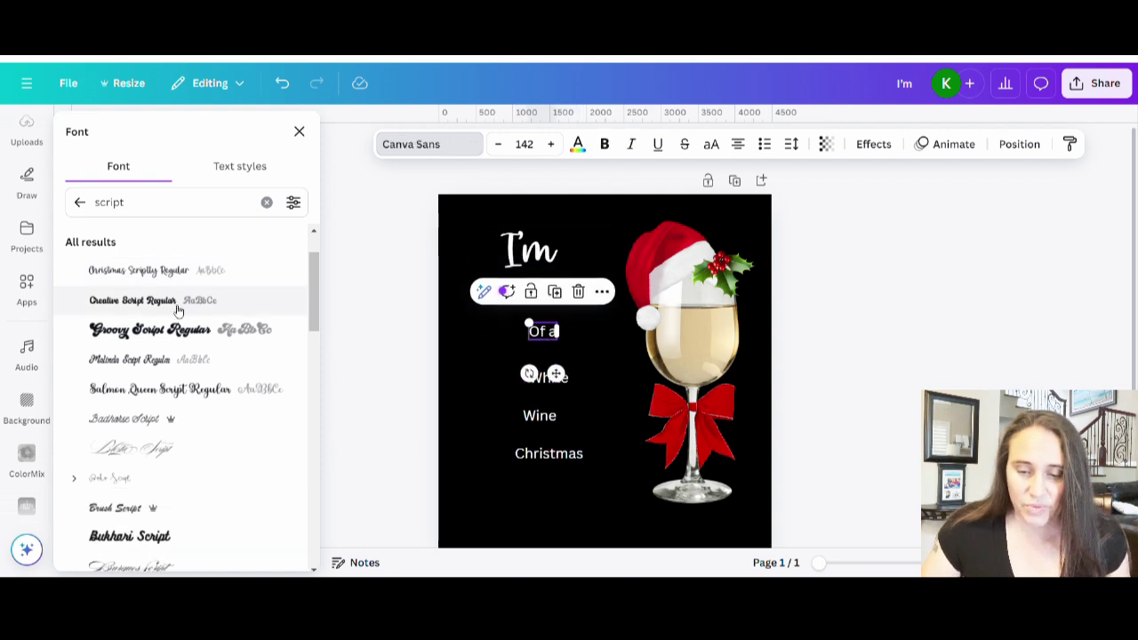
click(548, 378)
click(168, 276)
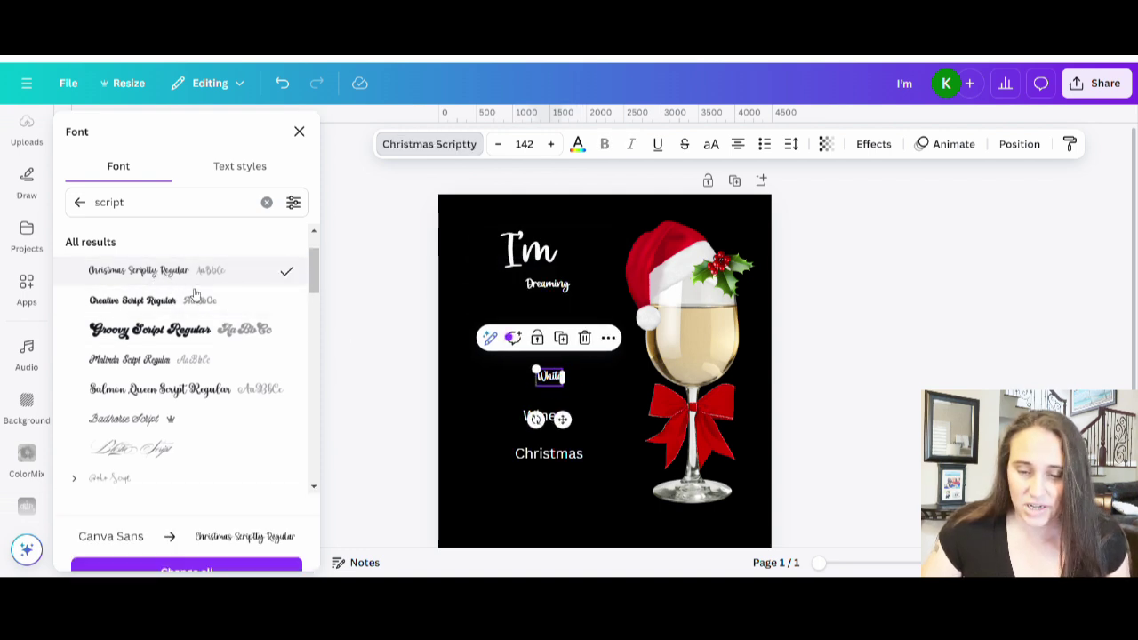
click(548, 419)
click(165, 272)
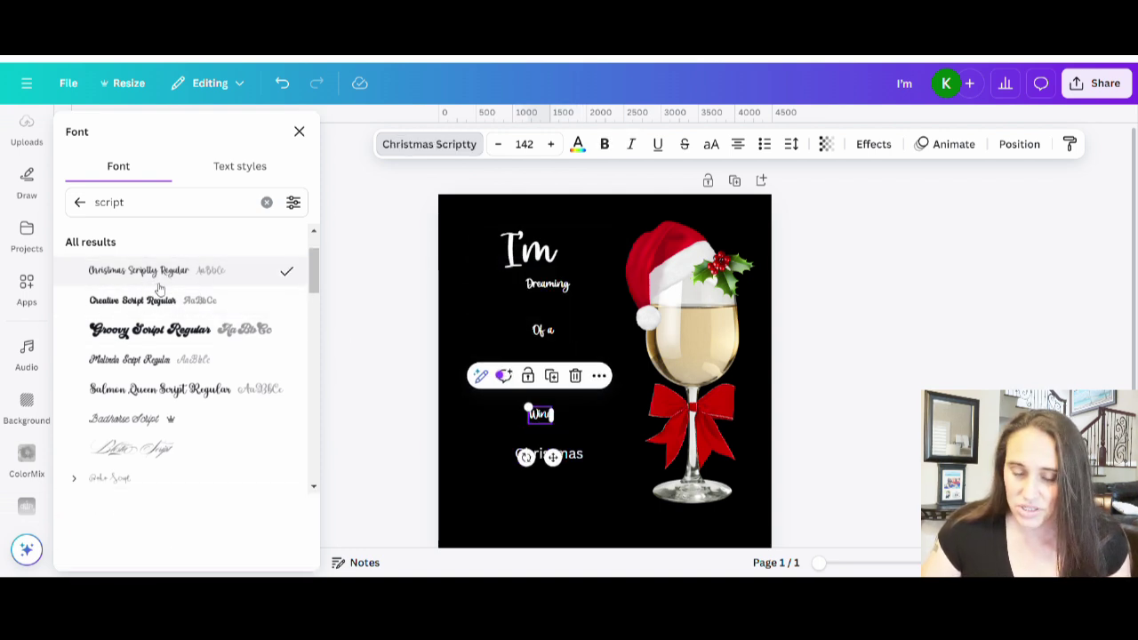
click(138, 270)
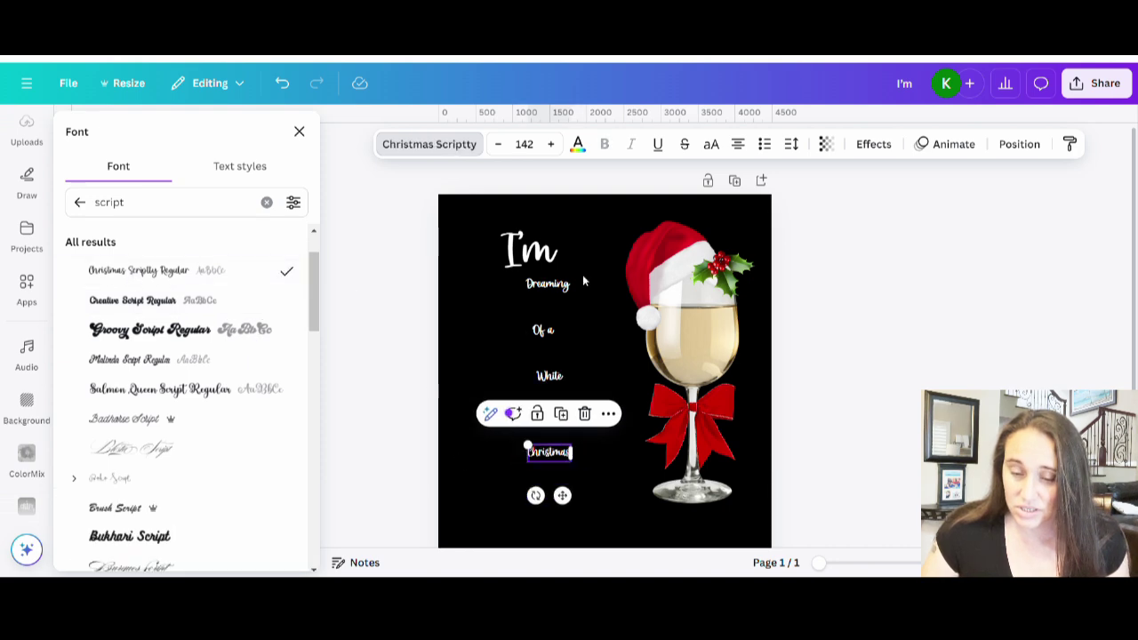
Step: Enlarge "Dreaming" to about size 367 and shift it down and left, and enlarge "Of a" to about size 479
click(556, 297)
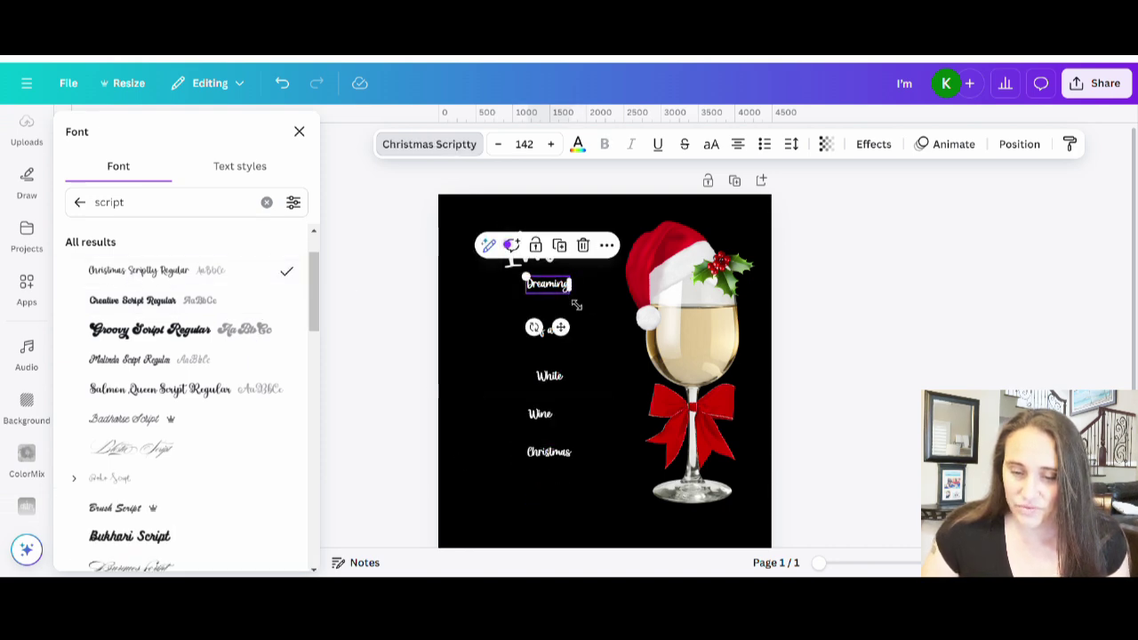
drag(576, 305, 636, 357)
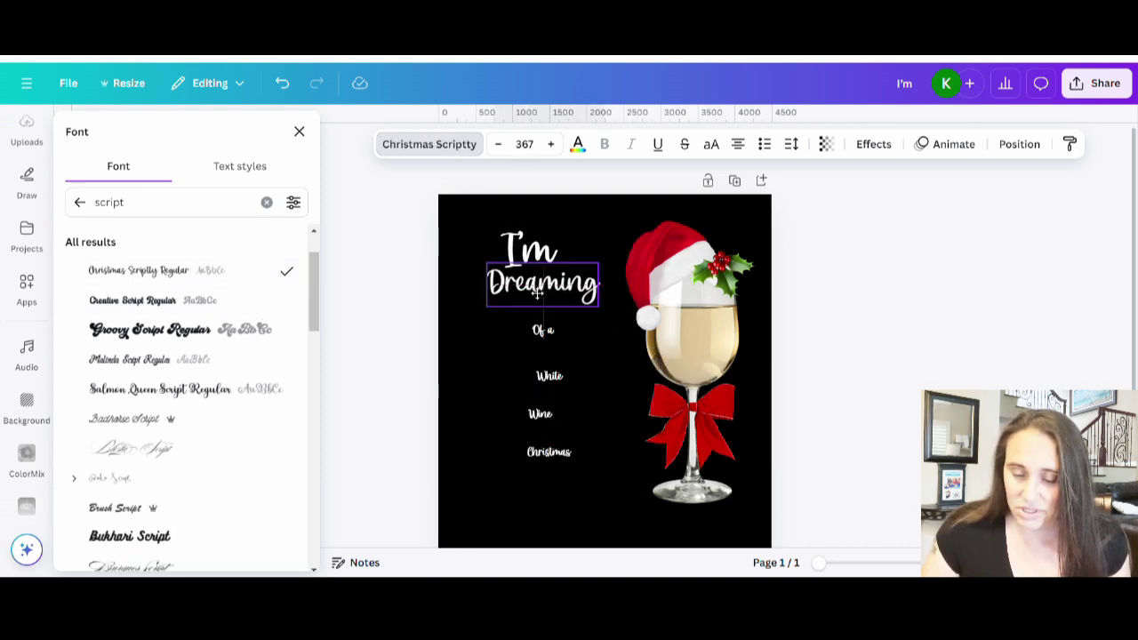
drag(537, 293, 605, 380)
click(543, 332)
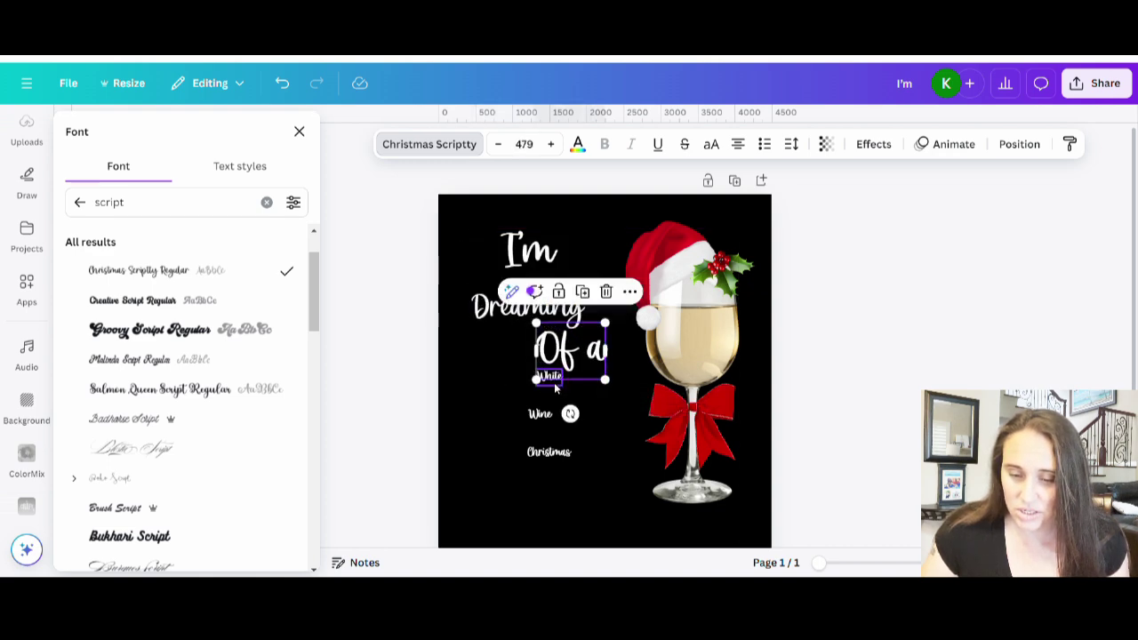
Step: Enlarge "White" to roughly the width of "Dreaming" or slightly wider, and "Wine" to about size 647
key(ctrl+z)
drag(535, 370, 397, 364)
drag(486, 373, 598, 426)
click(541, 416)
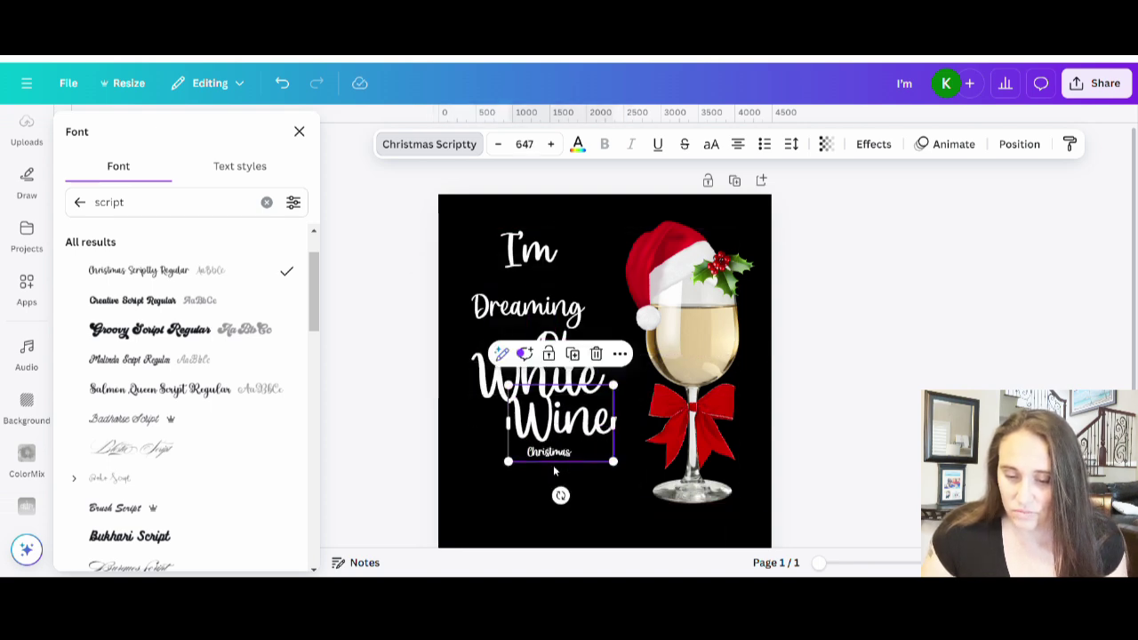
Step: Enlarge "Christmas" into the widest word and place it below "Wine", reaching almost to the glass stem
click(559, 453)
drag(578, 471, 706, 539)
drag(640, 502, 582, 491)
click(911, 373)
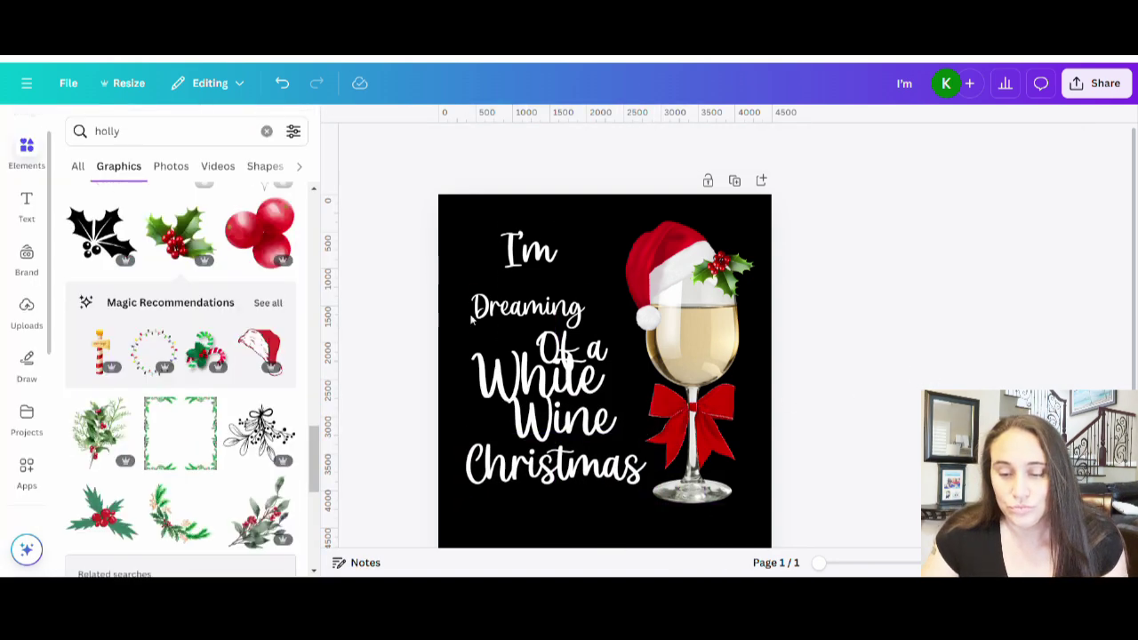
Step: Move "Dreaming", "Of a" and "White" upward so the words stack without overlapping between "I'm" and "Wine"
drag(546, 309, 546, 287)
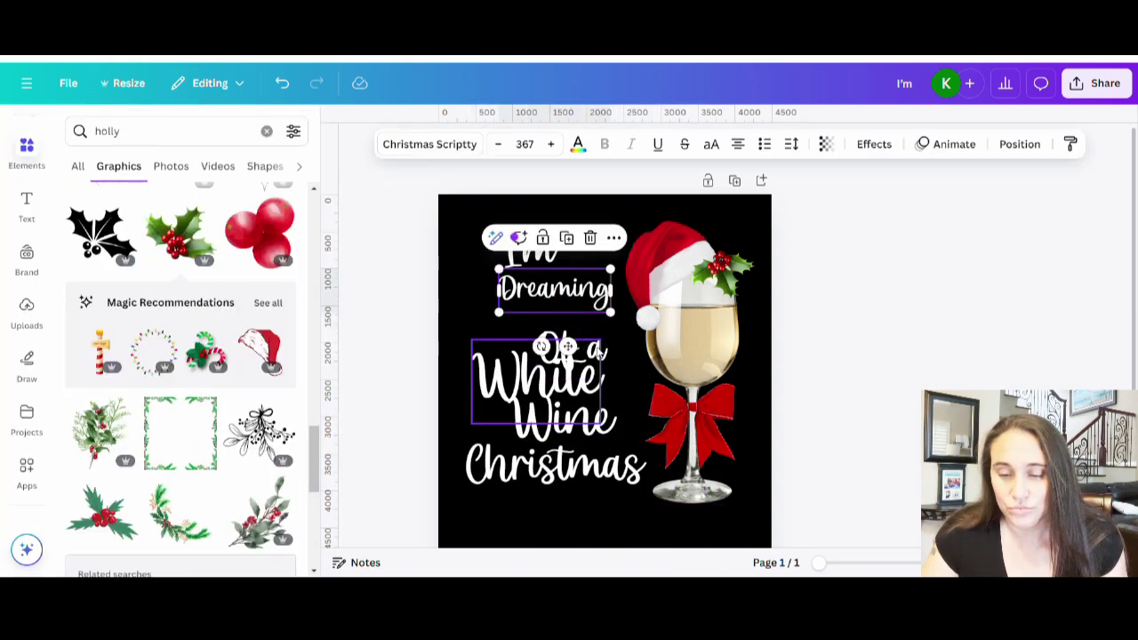
mouse_move(587, 337)
mouse_down()
mouse_move(588, 358)
mouse_move(587, 325)
mouse_up()
click(575, 387)
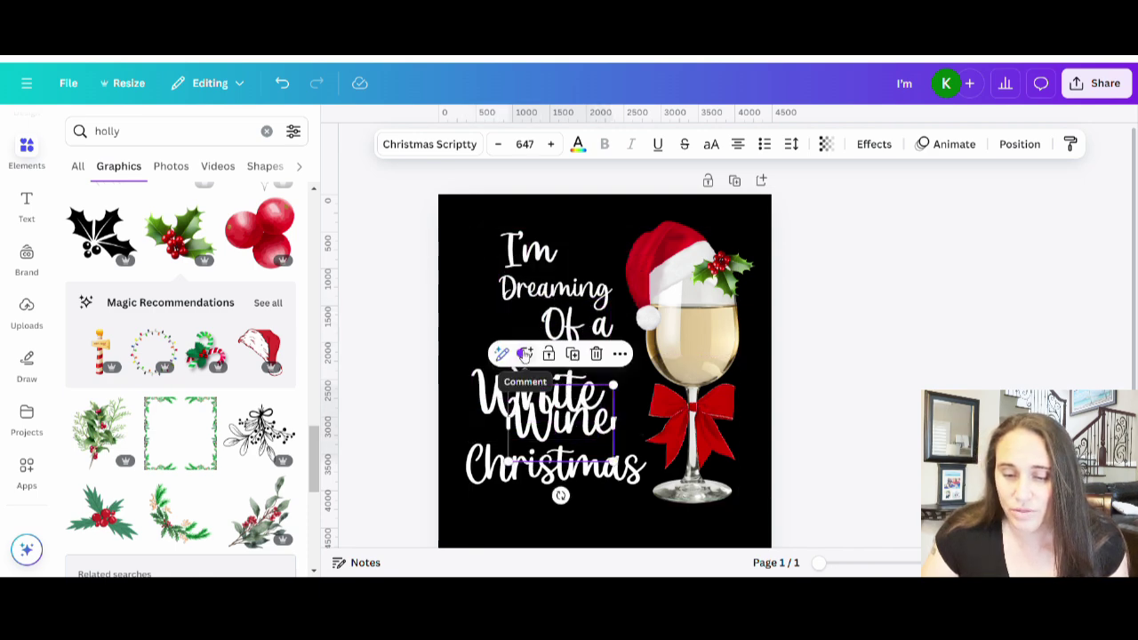
drag(487, 392, 509, 361)
click(884, 349)
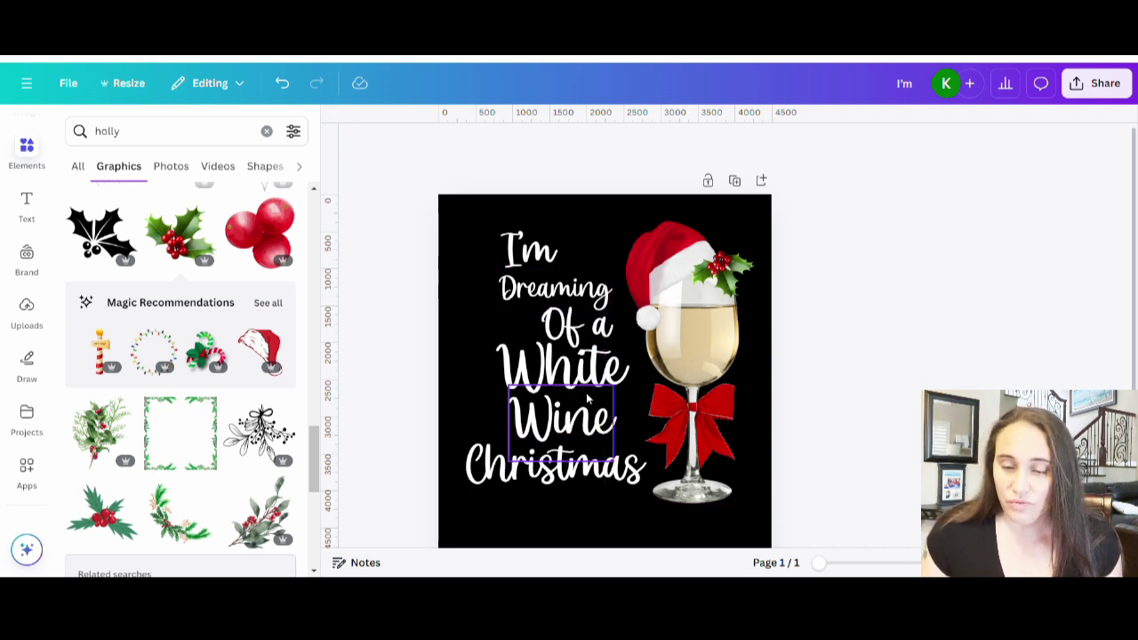
Step: Enlarge "Dreaming" to about size 494 and shift it slightly left, away from the Santa hat
click(506, 272)
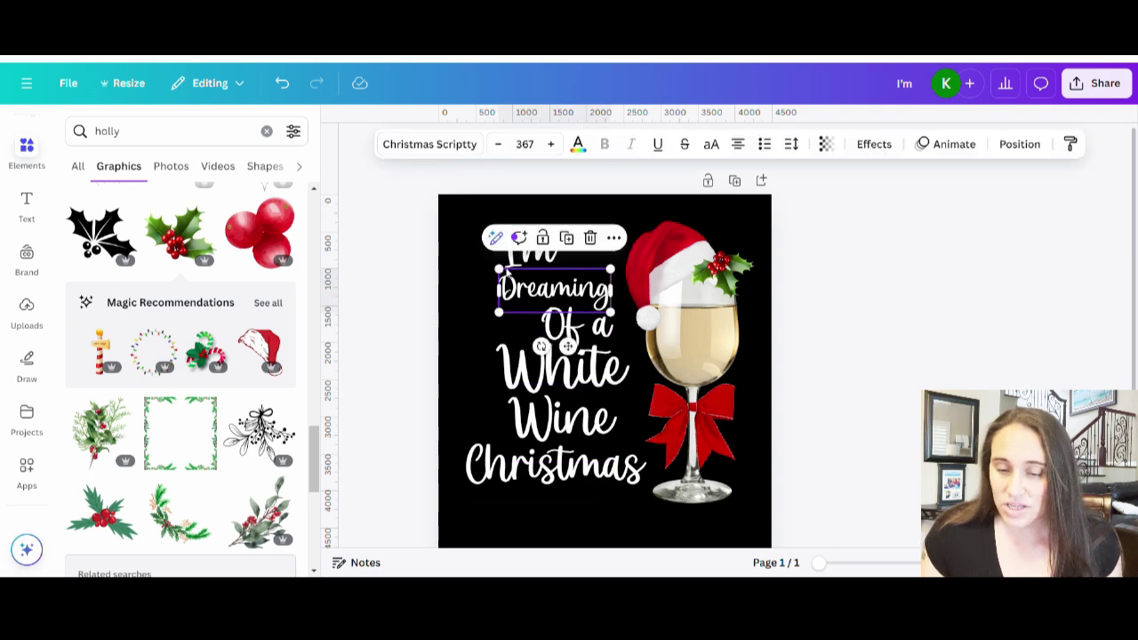
drag(498, 268, 459, 255)
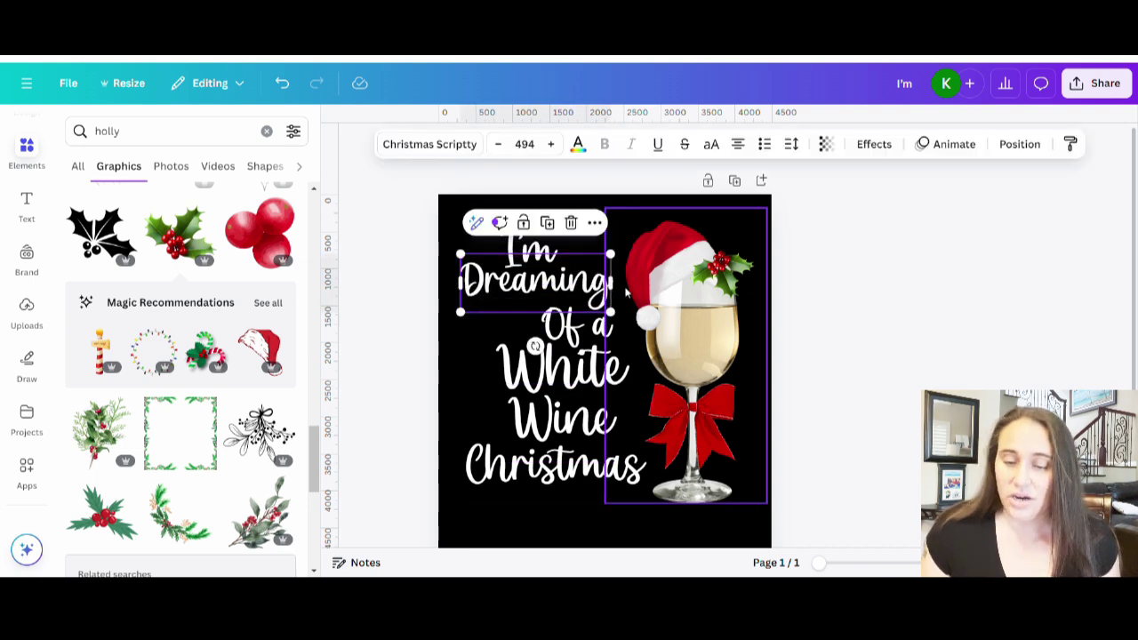
drag(553, 283, 548, 283)
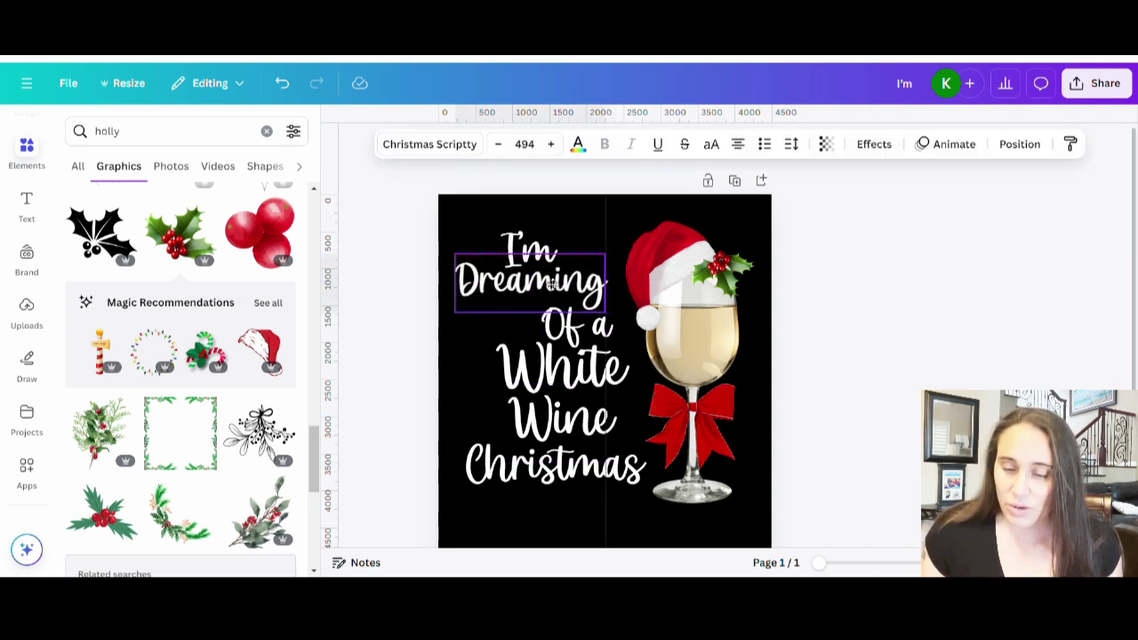
click(807, 282)
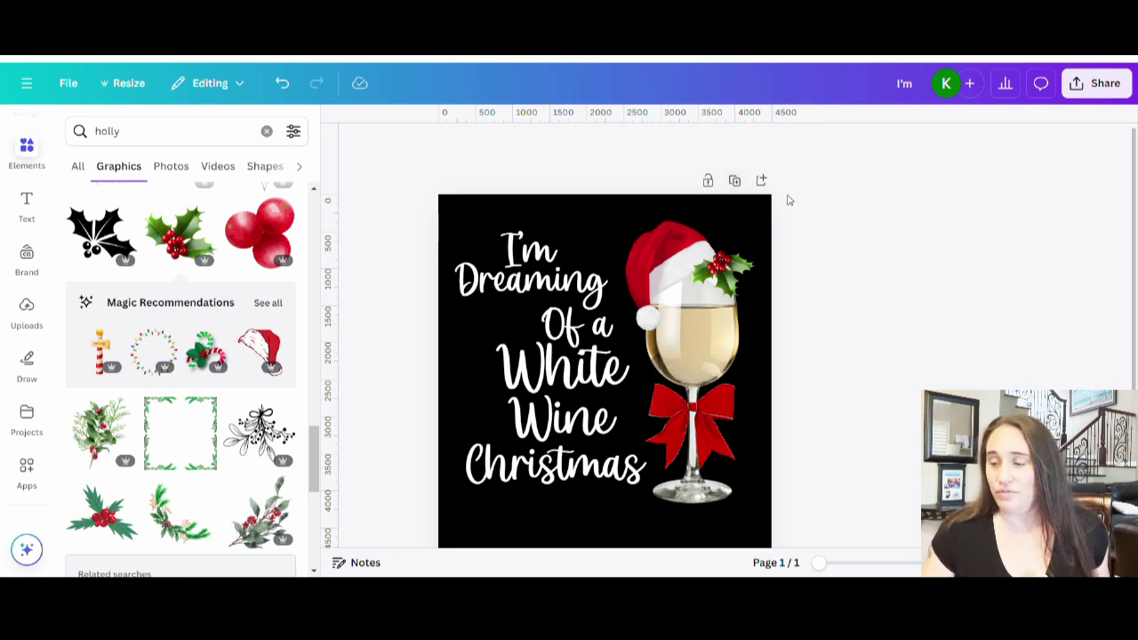
Step: Search the fonts for "christmas gl" to restyle the "Of a" text
click(516, 261)
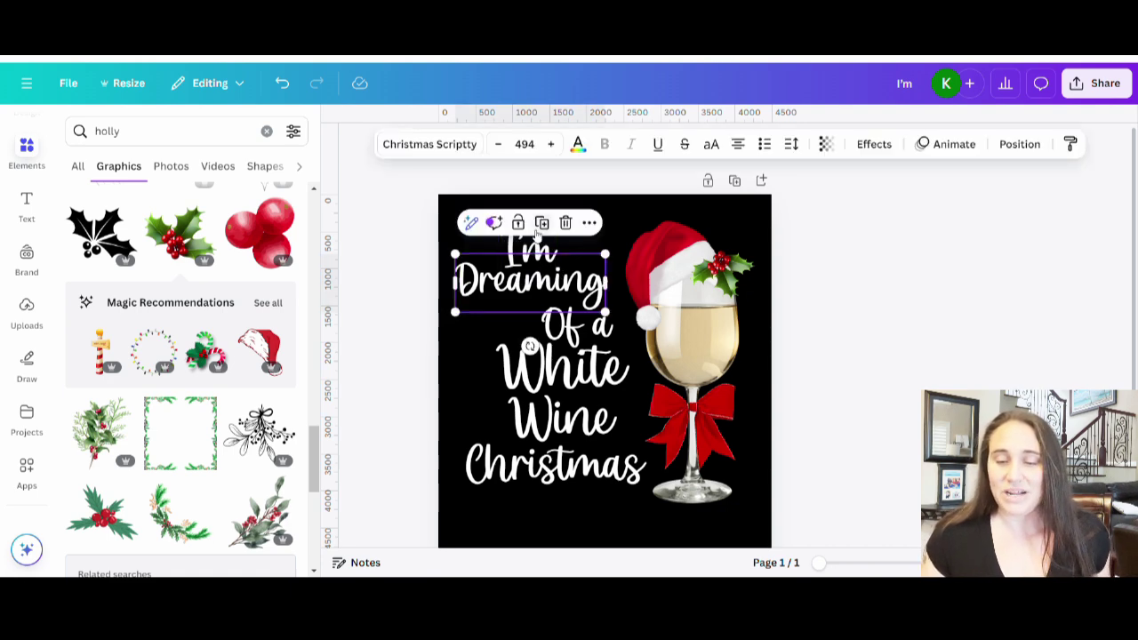
click(528, 247)
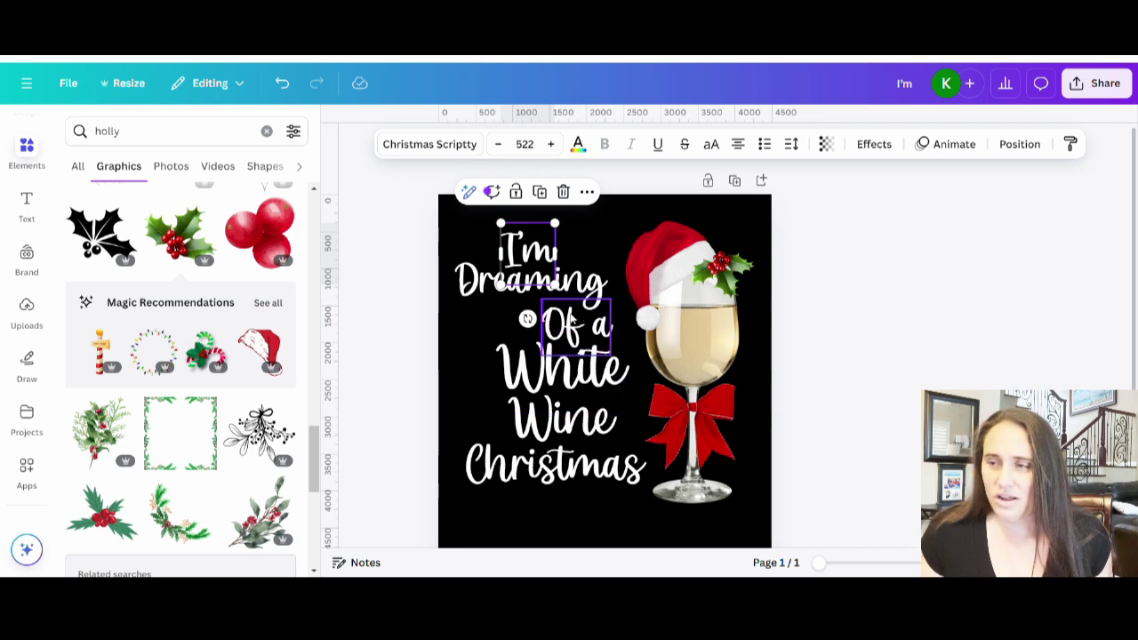
click(571, 322)
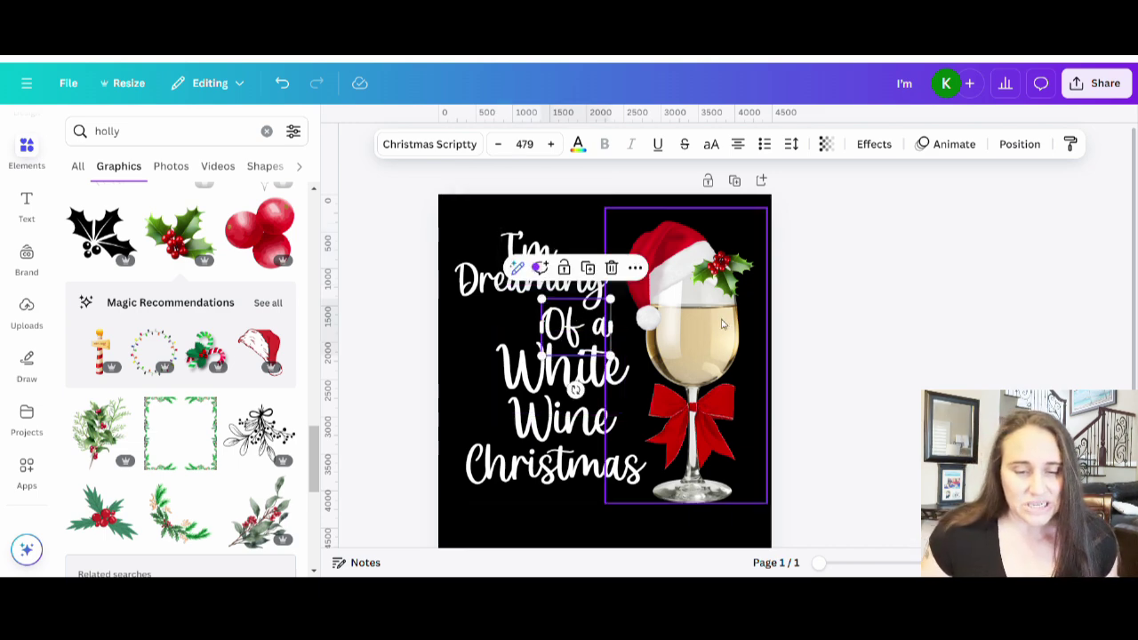
click(471, 151)
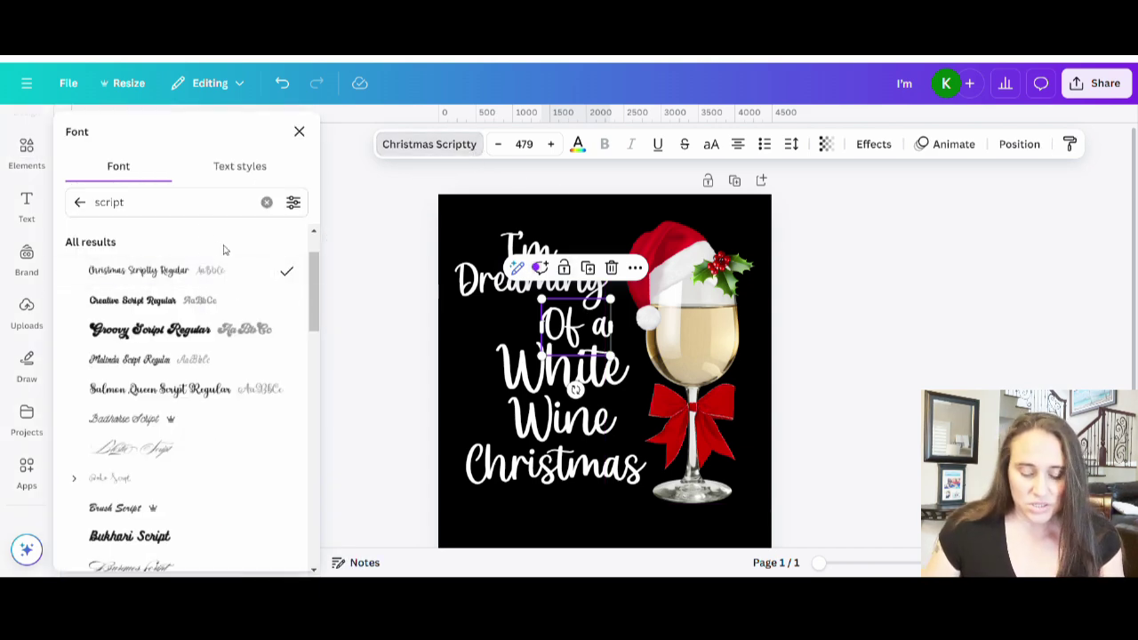
double_click(177, 203)
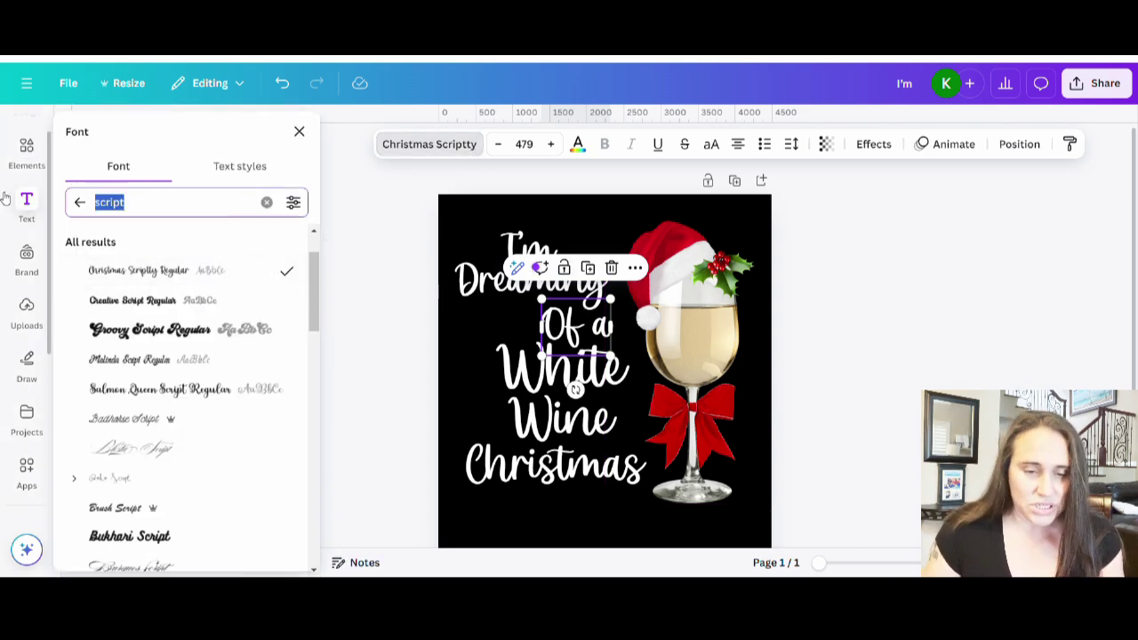
text(christ)
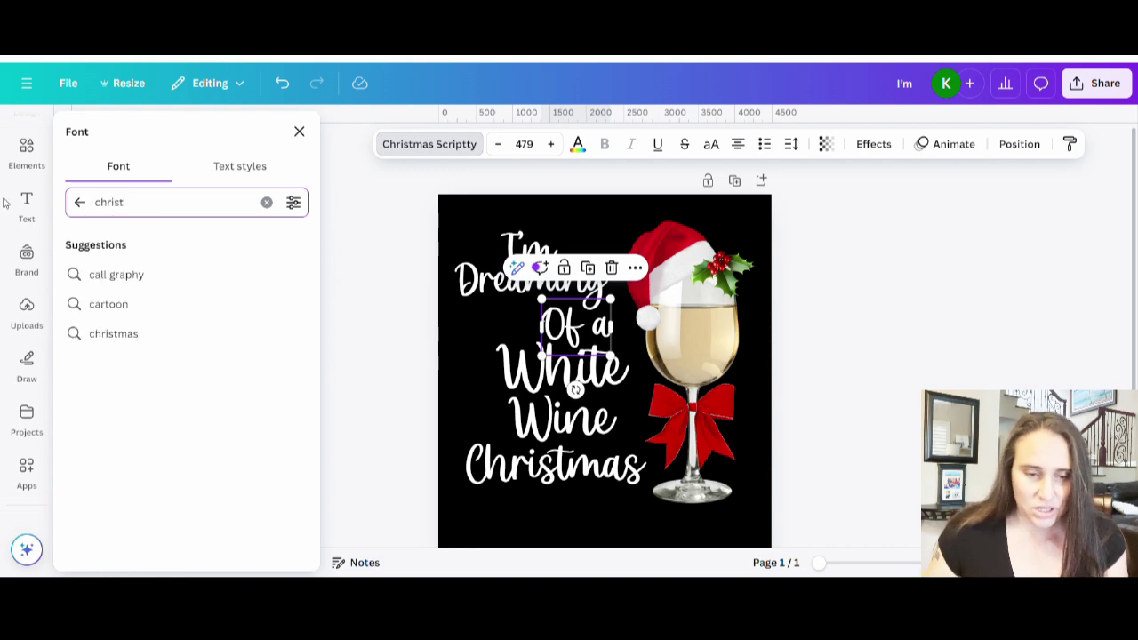
text(mas s)
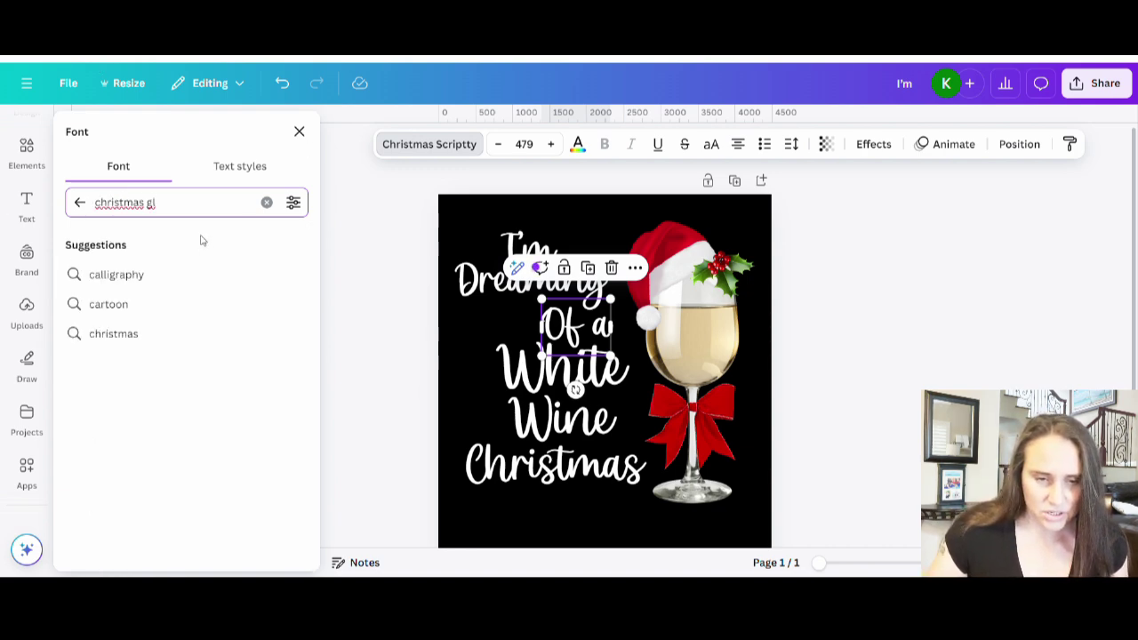
text(l)
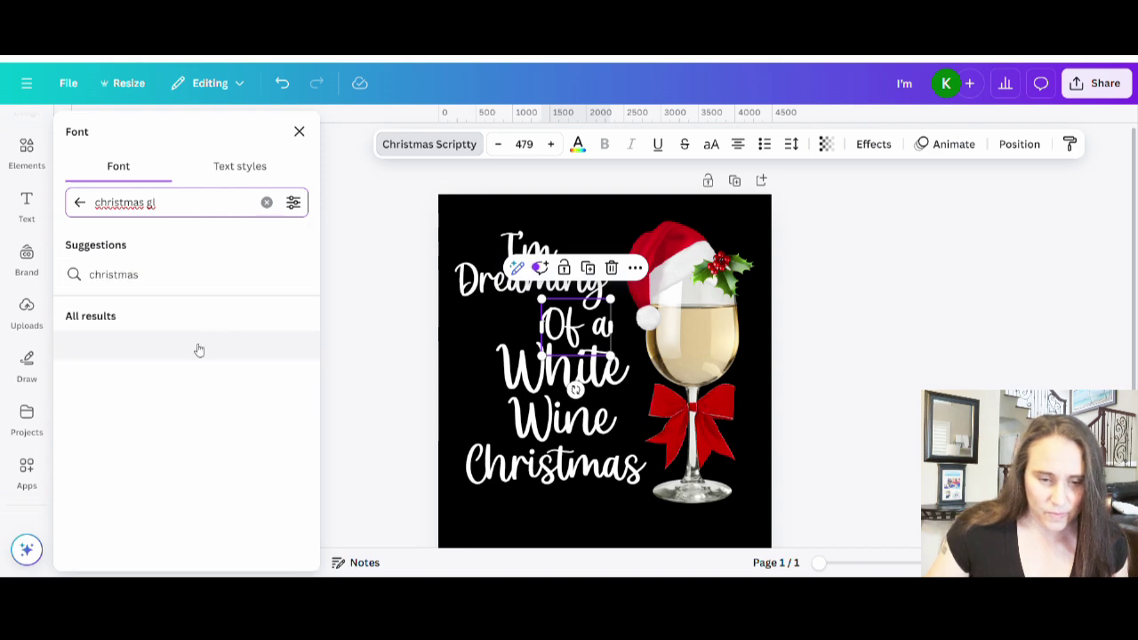
Step: Apply the Christmas Glooves Regular font from the full font list to "Of a" and "White"
click(79, 203)
scroll(201, 312, down, 10)
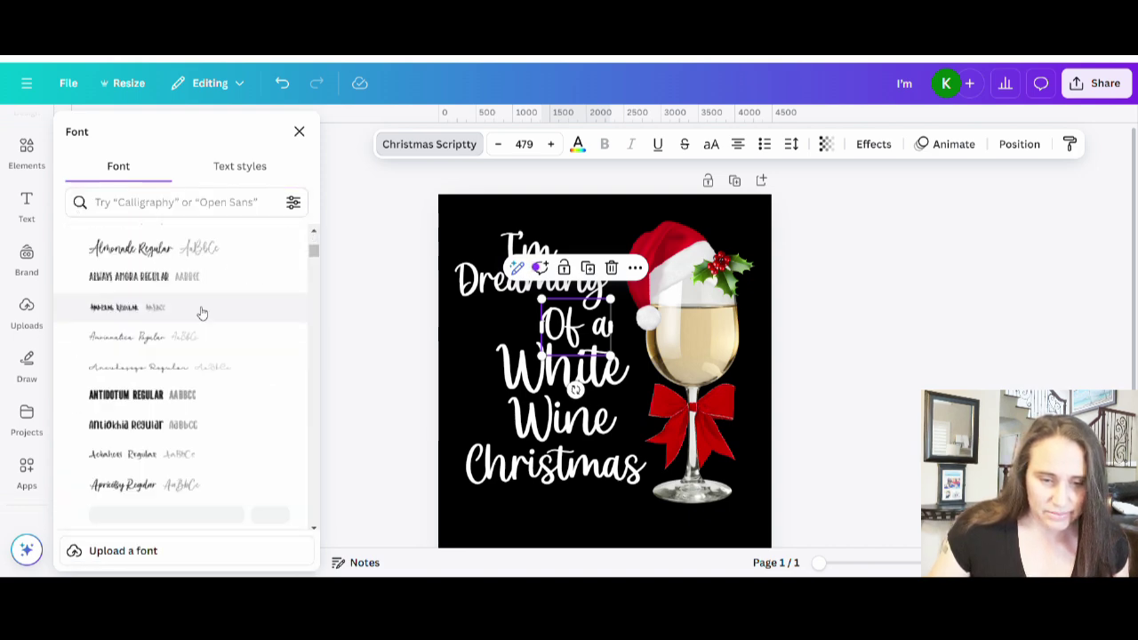
scroll(228, 322, down, 2)
scroll(226, 362, up, 3)
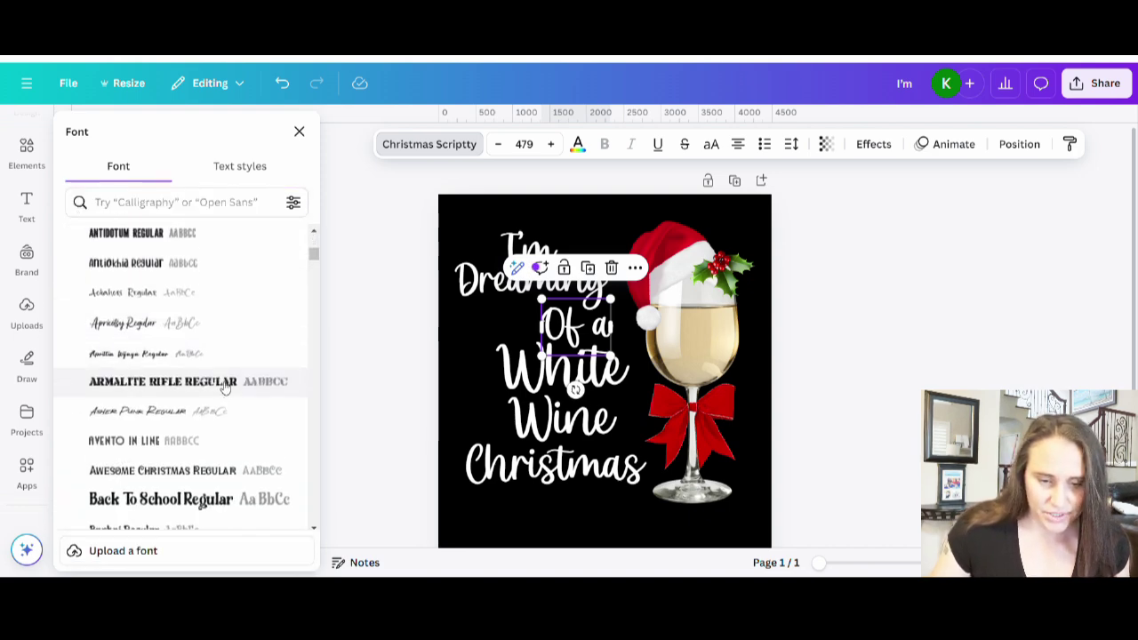
scroll(222, 373, up, 2)
scroll(224, 356, down, 5)
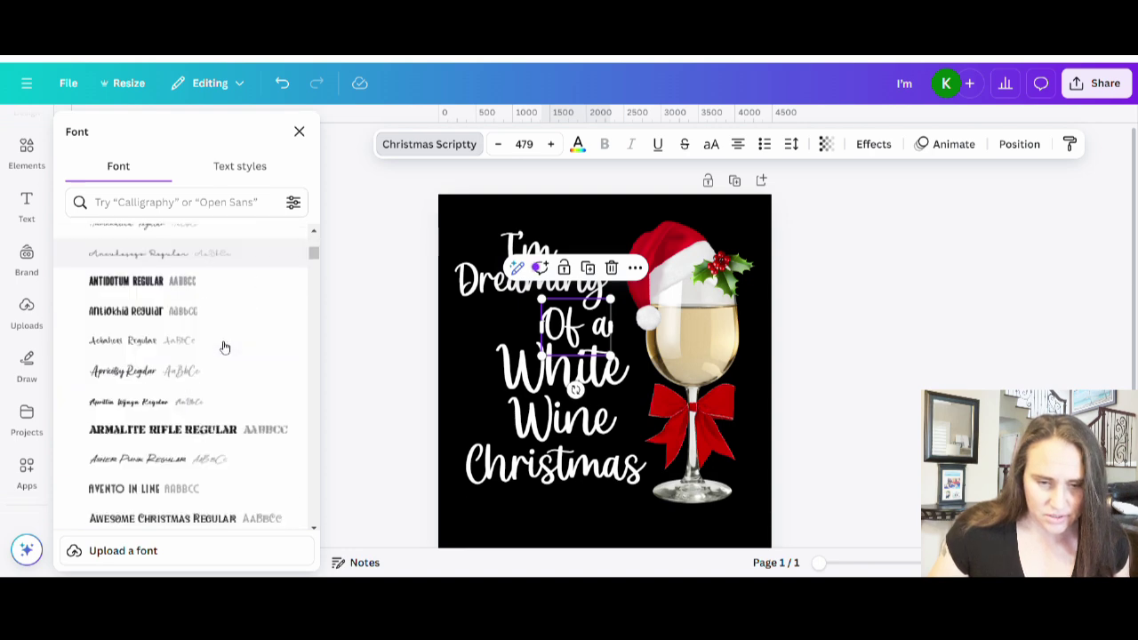
scroll(224, 355, down, 6)
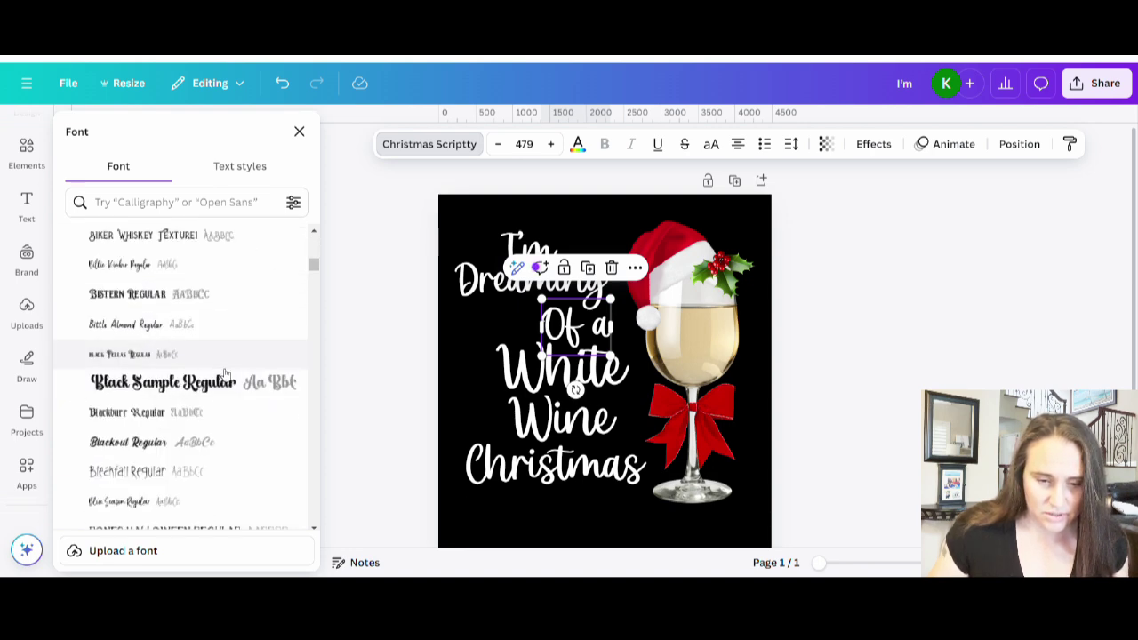
scroll(226, 368, down, 5)
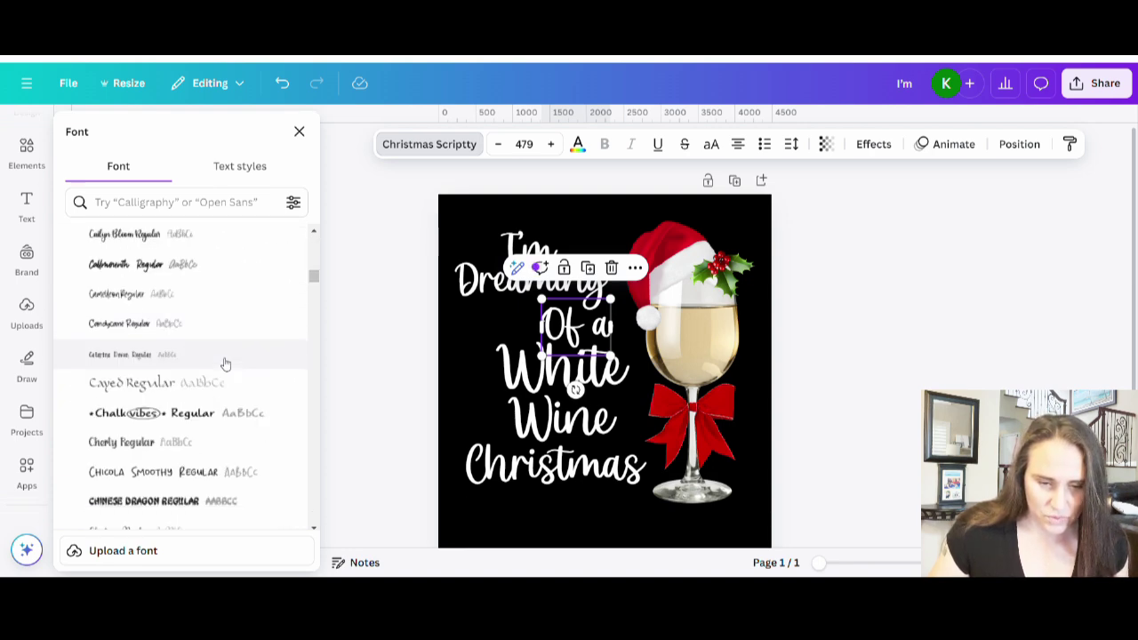
scroll(226, 364, down, 3)
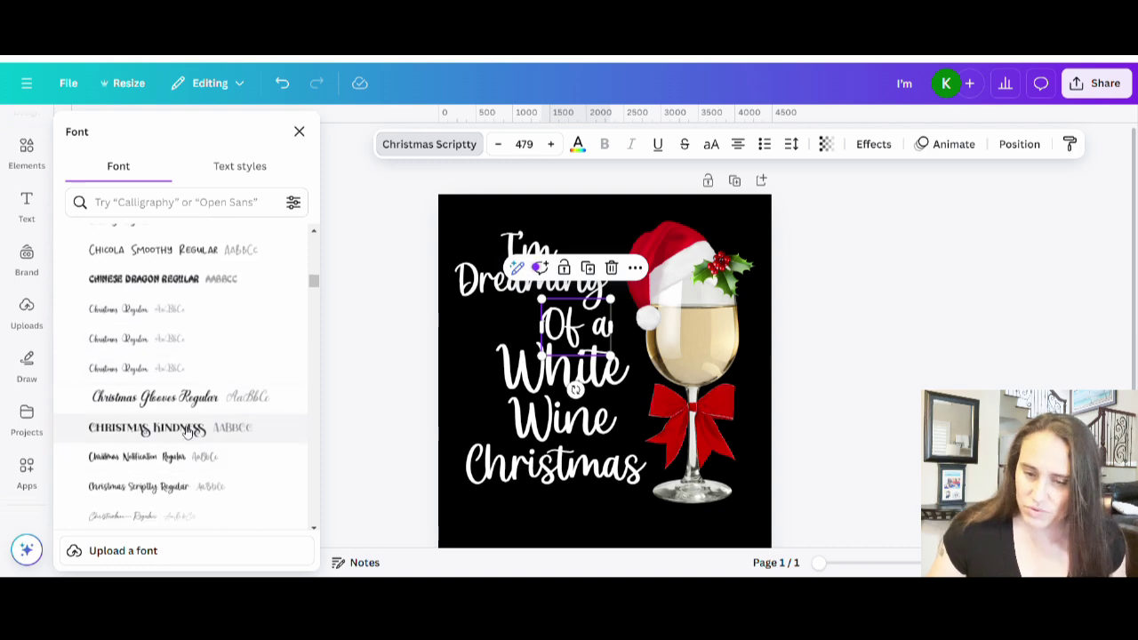
click(106, 407)
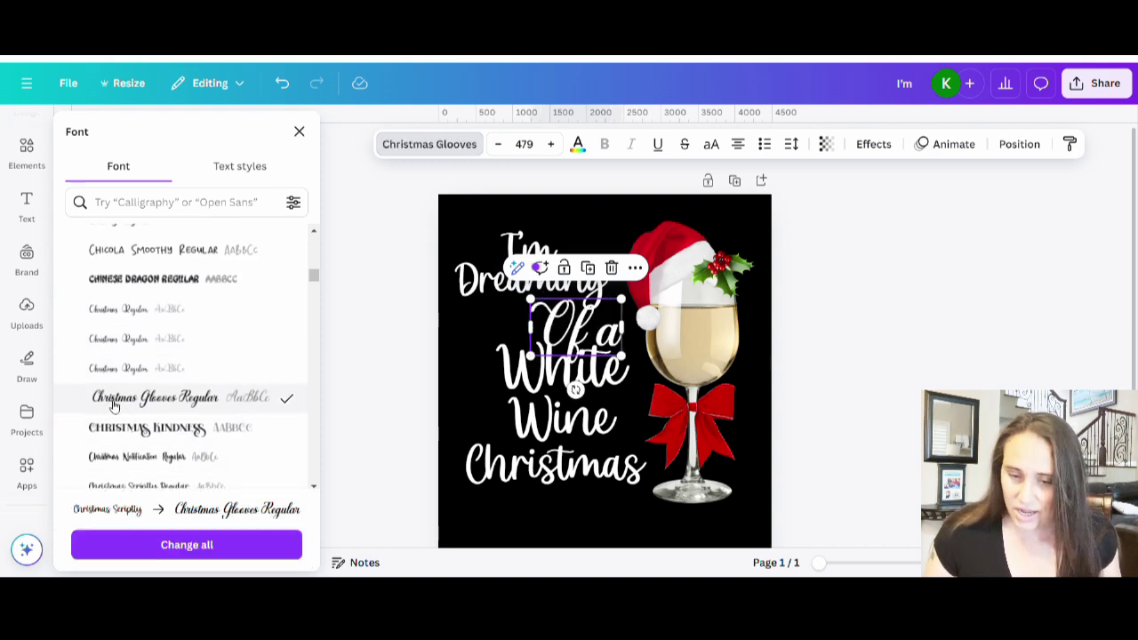
click(508, 377)
click(158, 395)
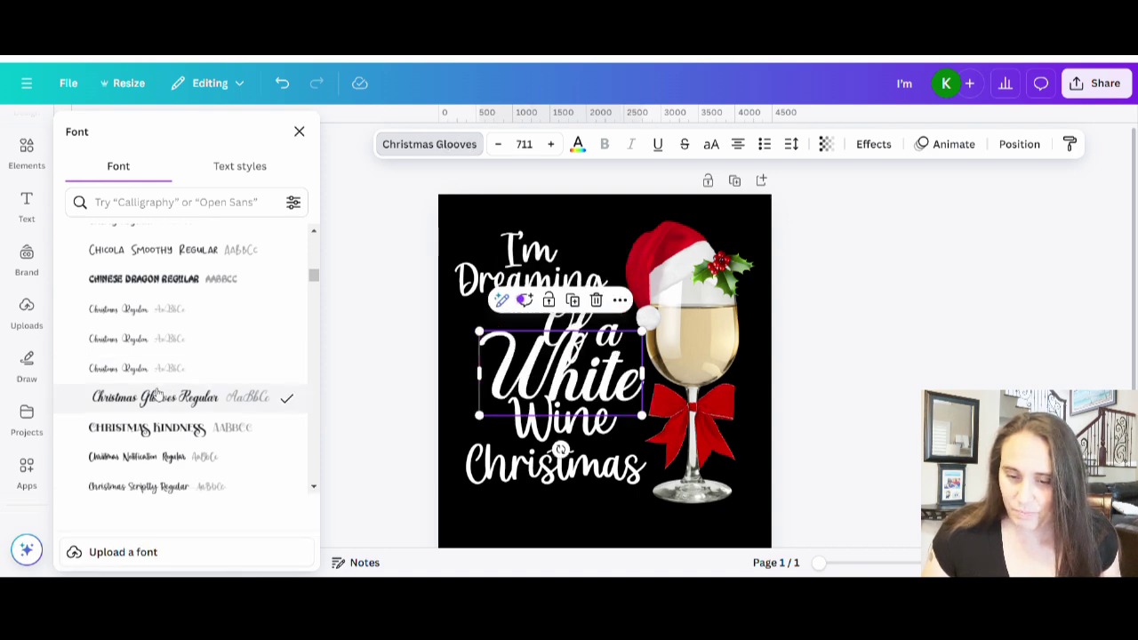
Step: Shrink "Of a" to about size 324 and move "White" left and slightly down beneath it
drag(534, 380, 497, 366)
click(620, 344)
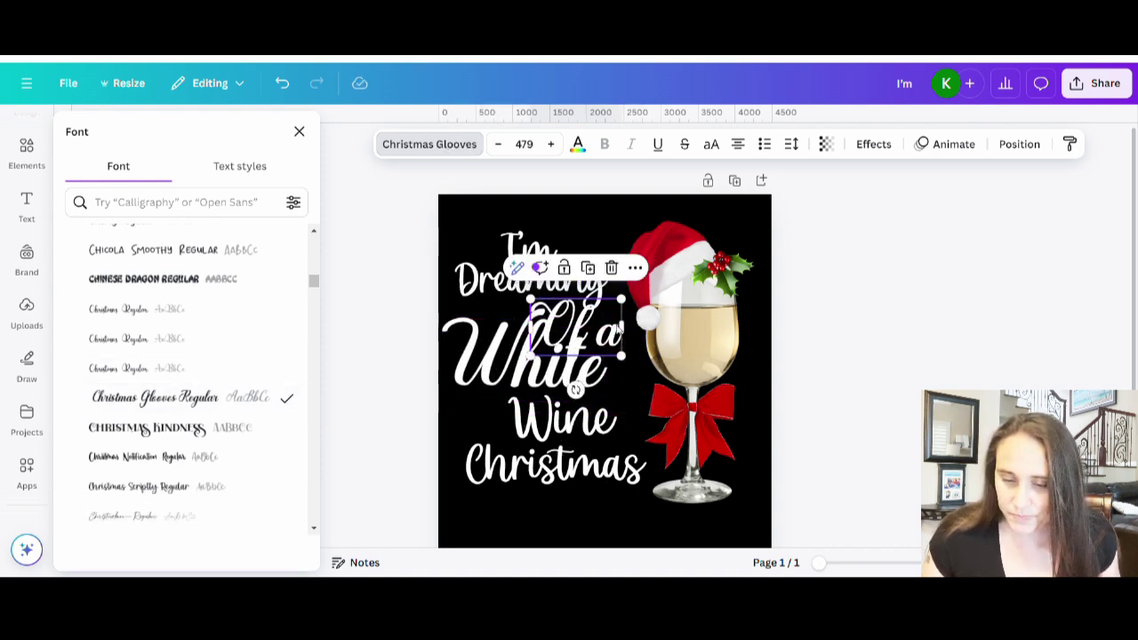
drag(628, 306, 598, 322)
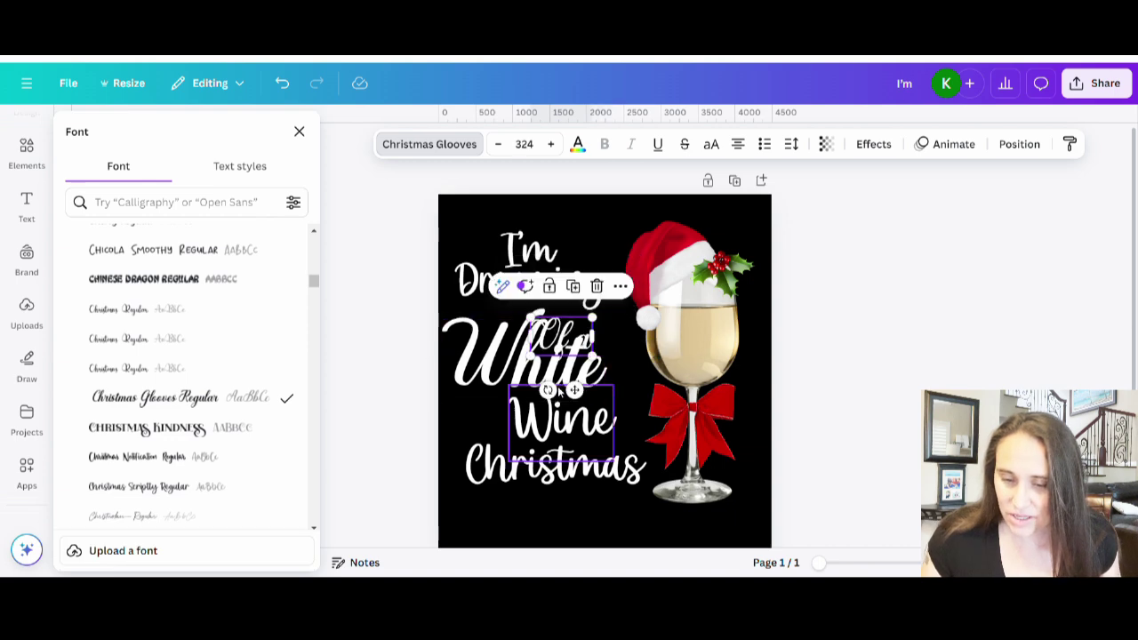
click(558, 414)
drag(502, 367, 504, 381)
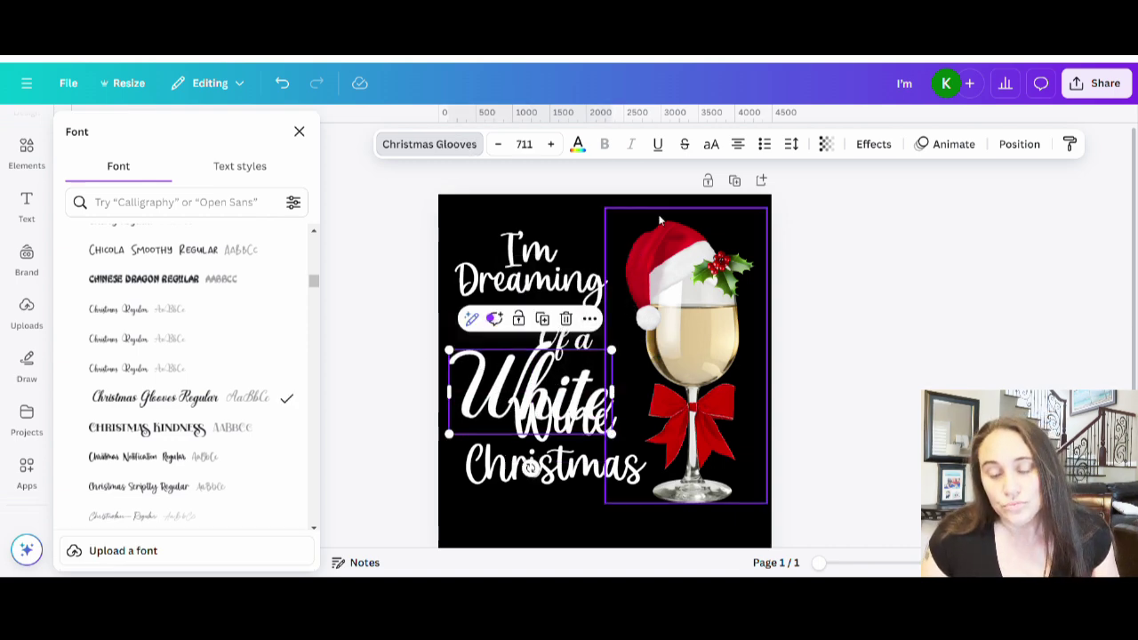
click(1023, 257)
Step: Enlarge "Dreaming" to nearly fill the space left of the glass, and shift "I'm" right above its middle
drag(538, 283, 557, 288)
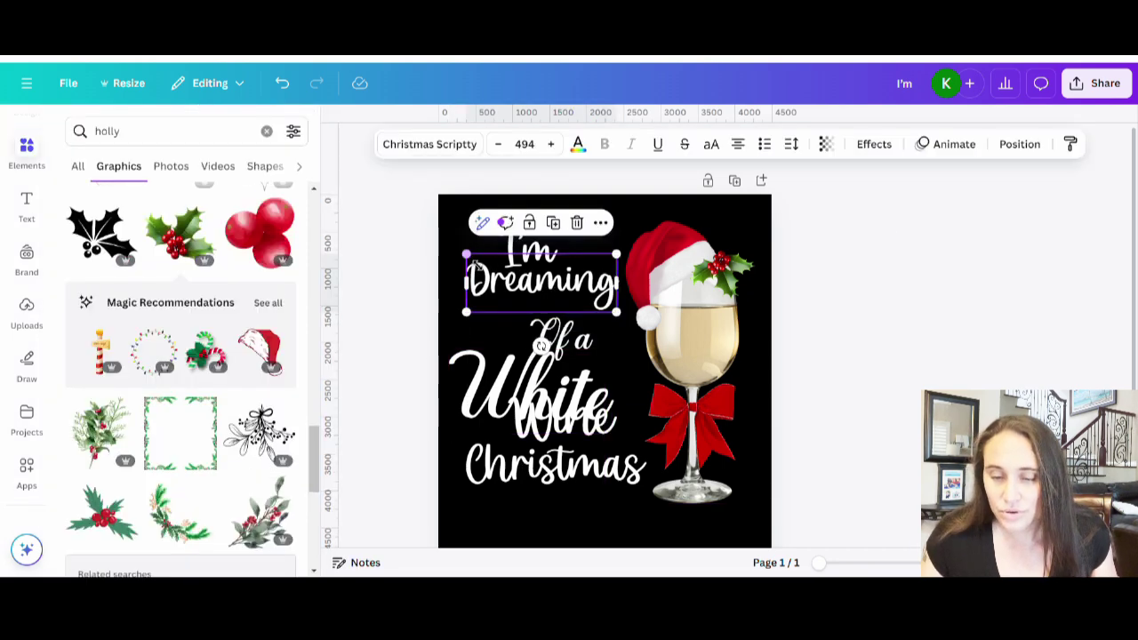
drag(466, 255, 448, 247)
click(809, 217)
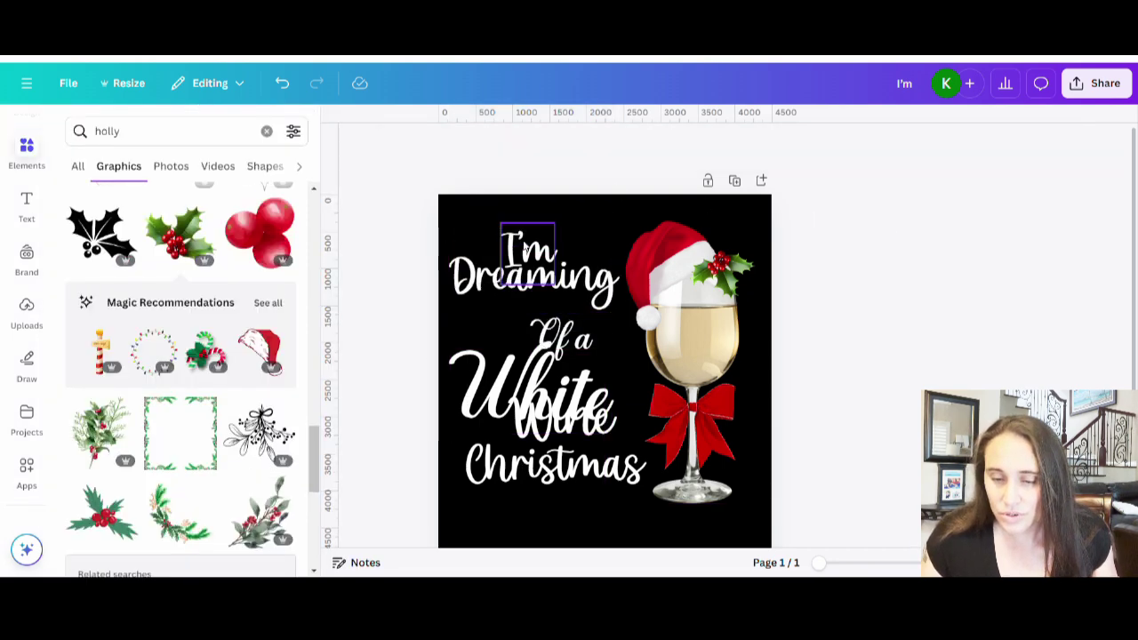
drag(517, 235, 549, 238)
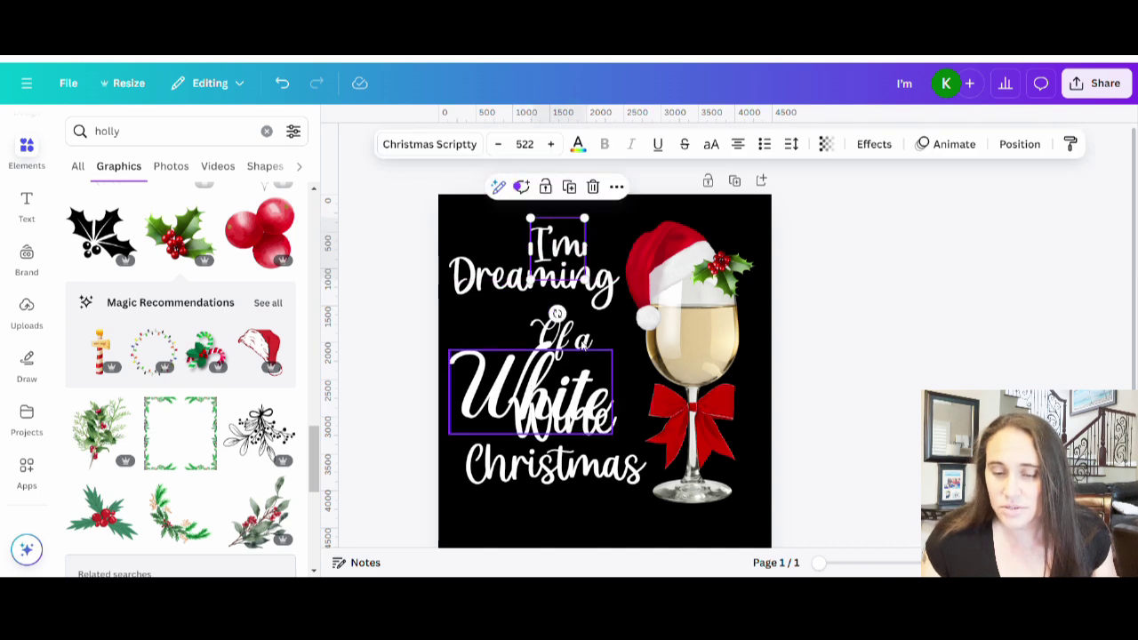
Step: Move "Of a" up under the end of "Dreaming", "Wine" down over "Christmas", and "White" up directly below "Of a"
click(526, 406)
drag(526, 407, 526, 432)
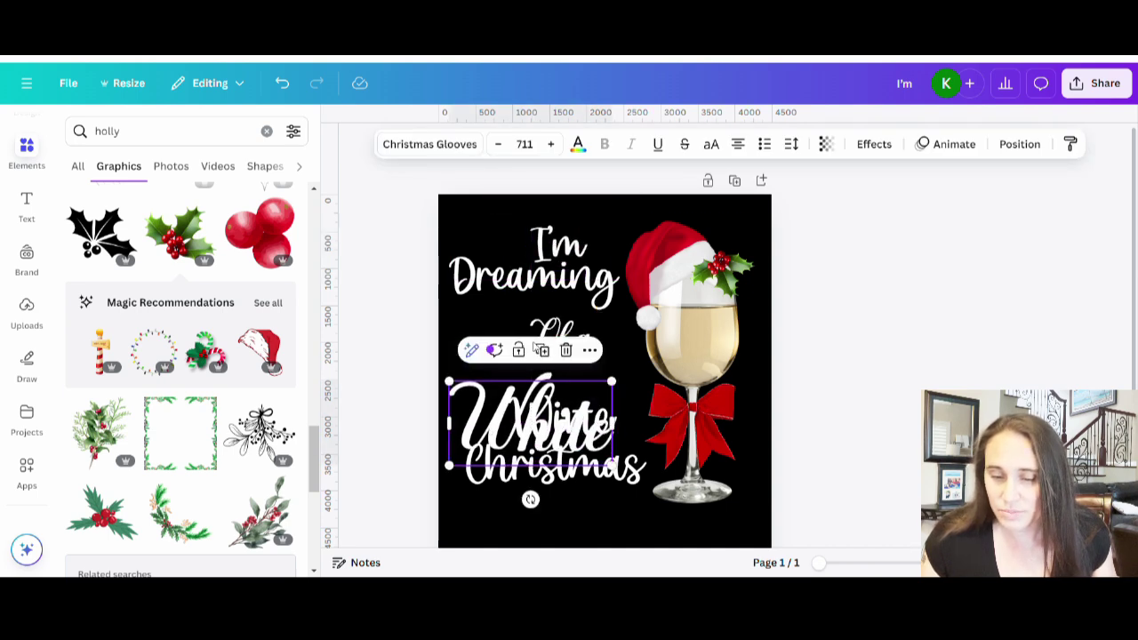
click(567, 313)
drag(569, 313, 575, 306)
drag(511, 418, 530, 448)
drag(475, 378, 475, 340)
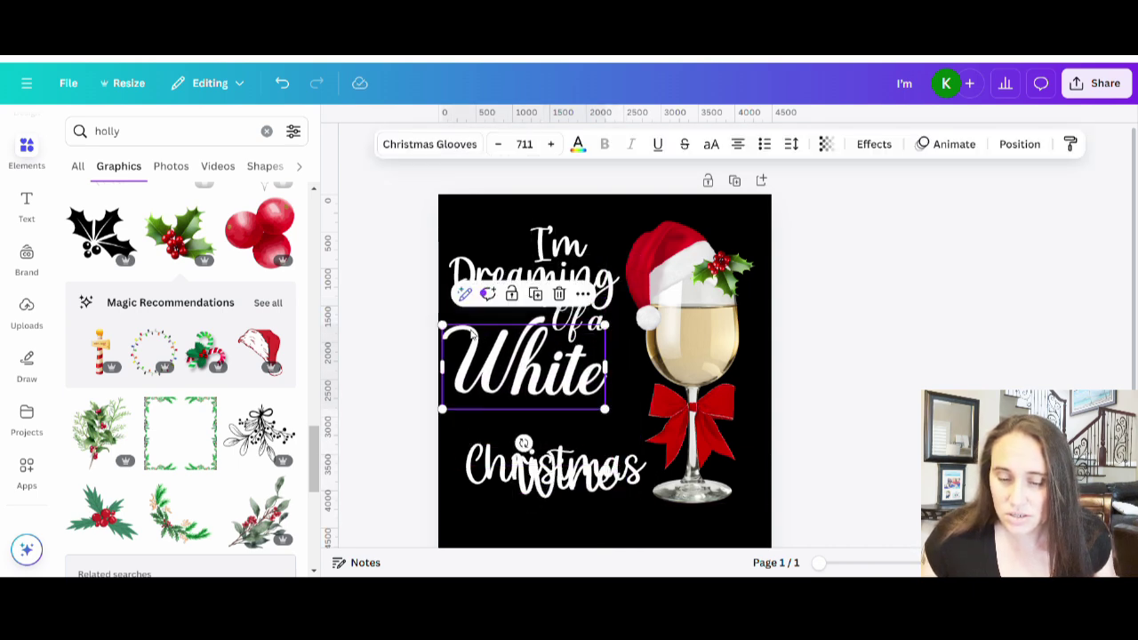
Step: Resize "White" to about size 680, keeping it tucked under "Of a" and left of the glass
drag(442, 409, 457, 402)
drag(543, 379, 539, 379)
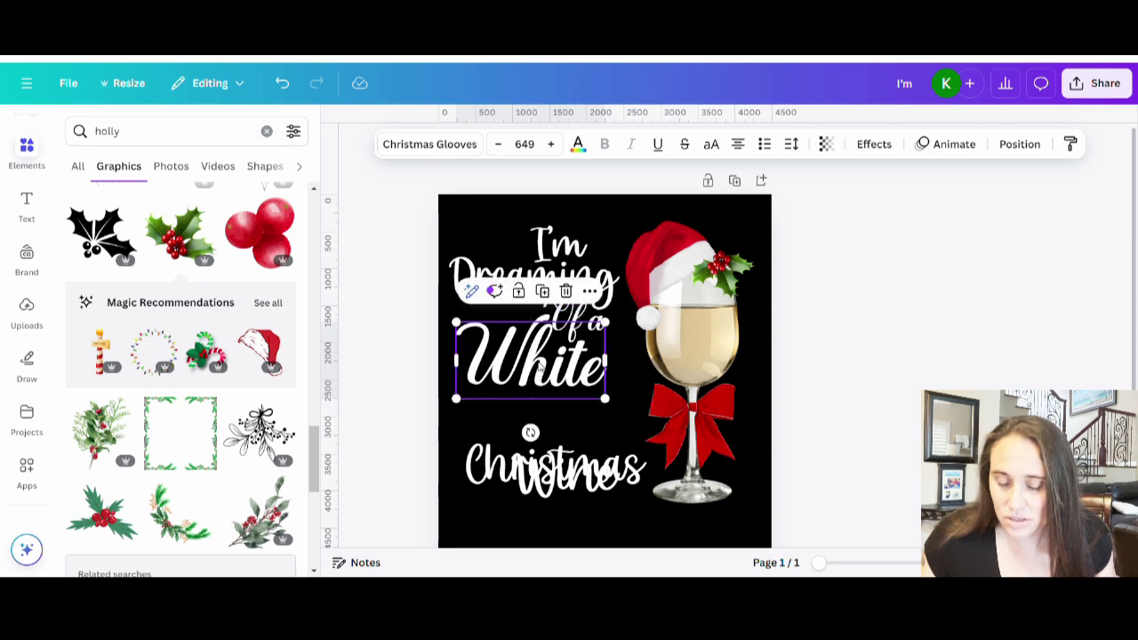
drag(456, 322, 449, 319)
drag(528, 358, 534, 366)
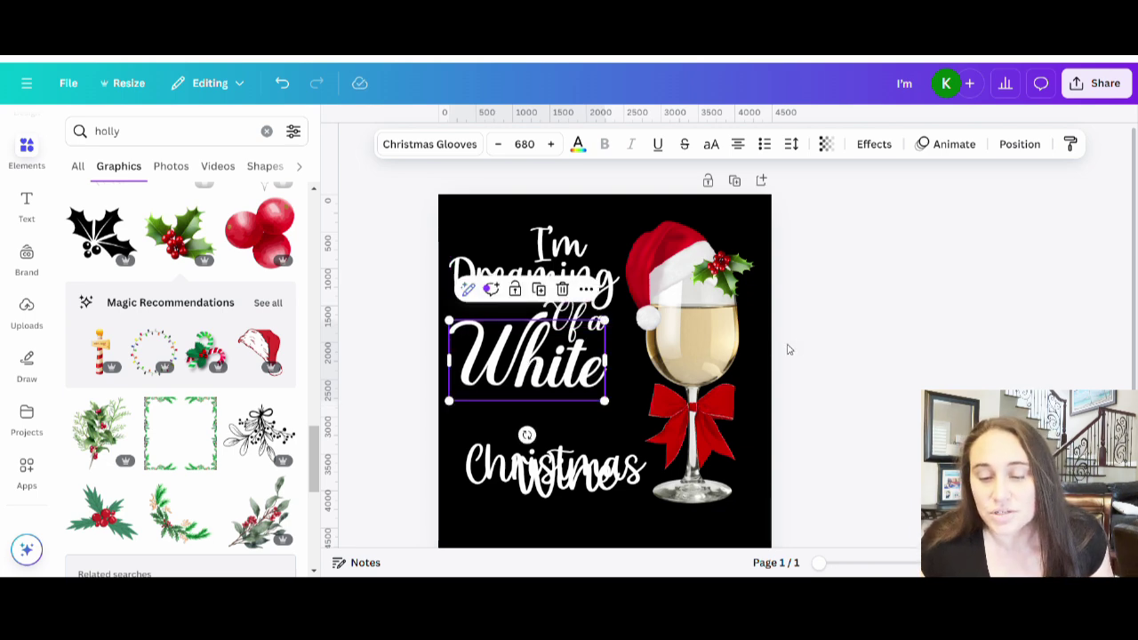
click(879, 356)
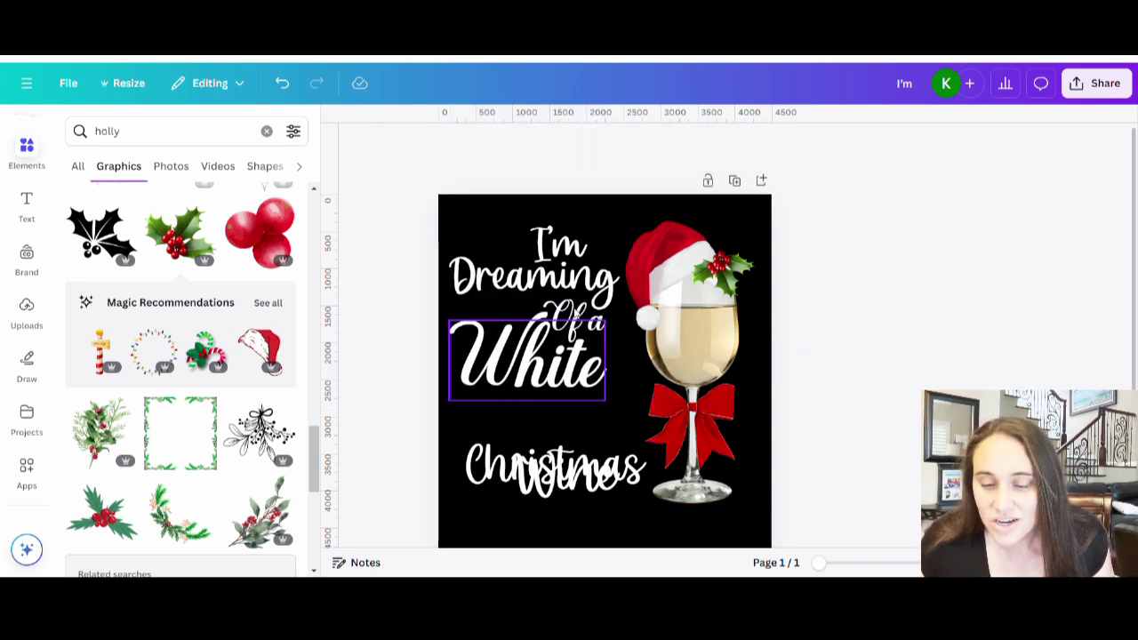
click(565, 356)
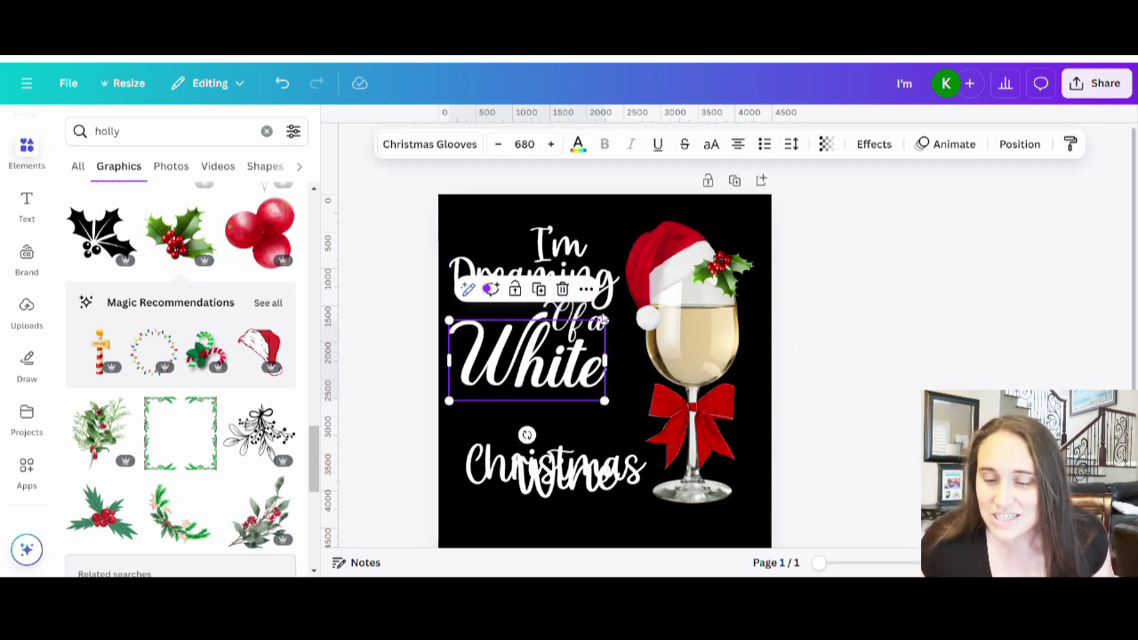
Step: Shrink "Of a" to size 265 and reposition "White" so it sits closely beneath it
drag(565, 360, 565, 384)
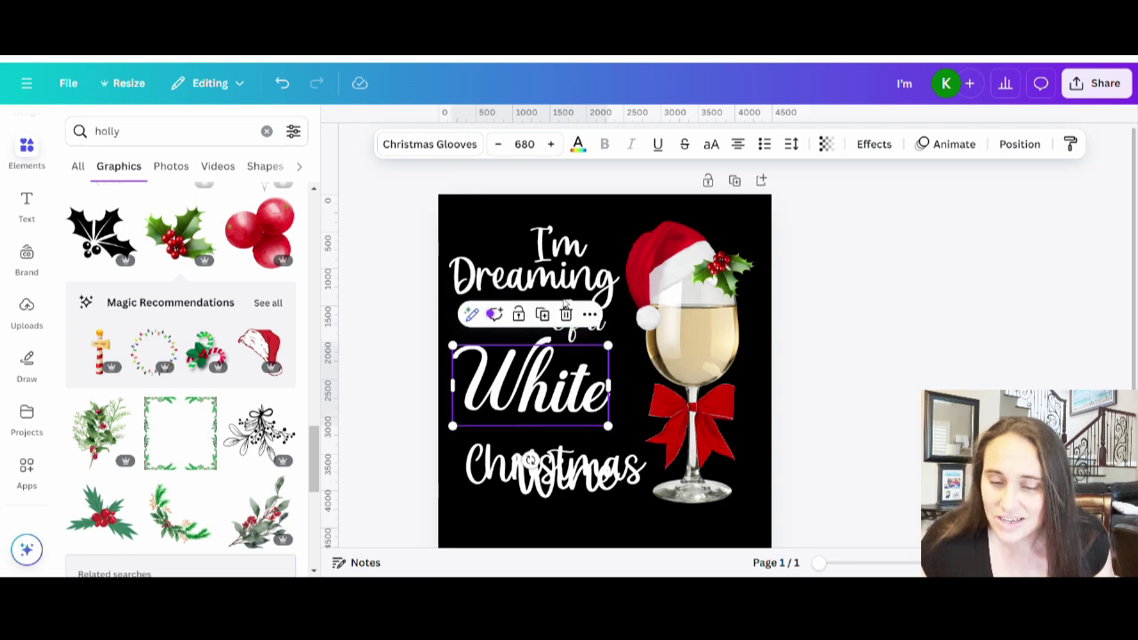
click(845, 320)
click(554, 313)
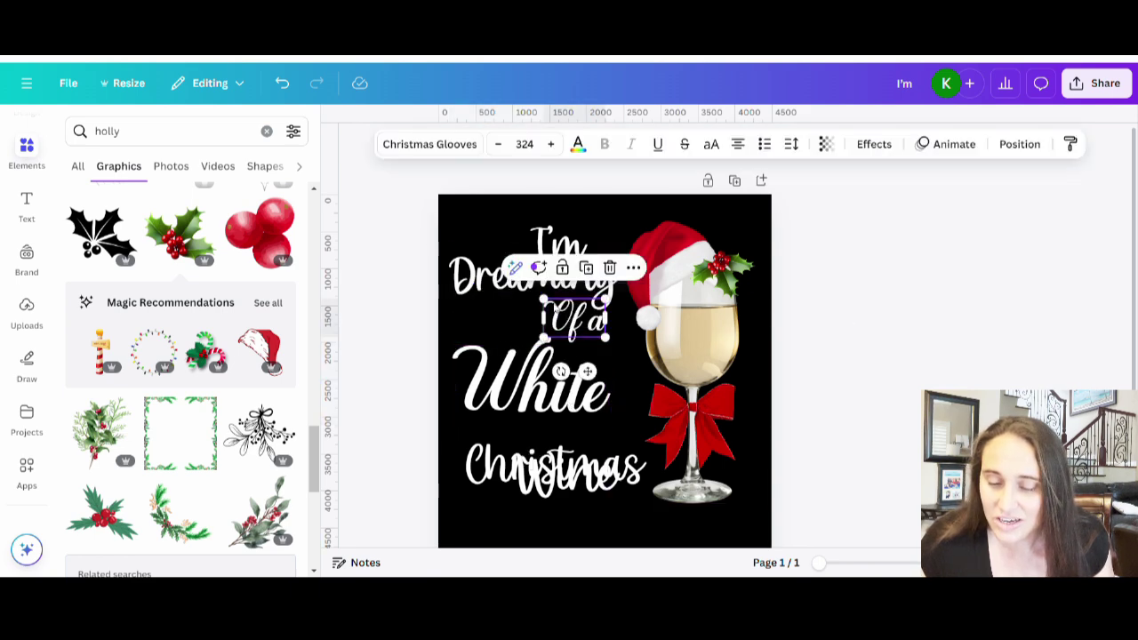
drag(544, 303, 577, 321)
click(892, 399)
drag(572, 404, 574, 381)
click(845, 364)
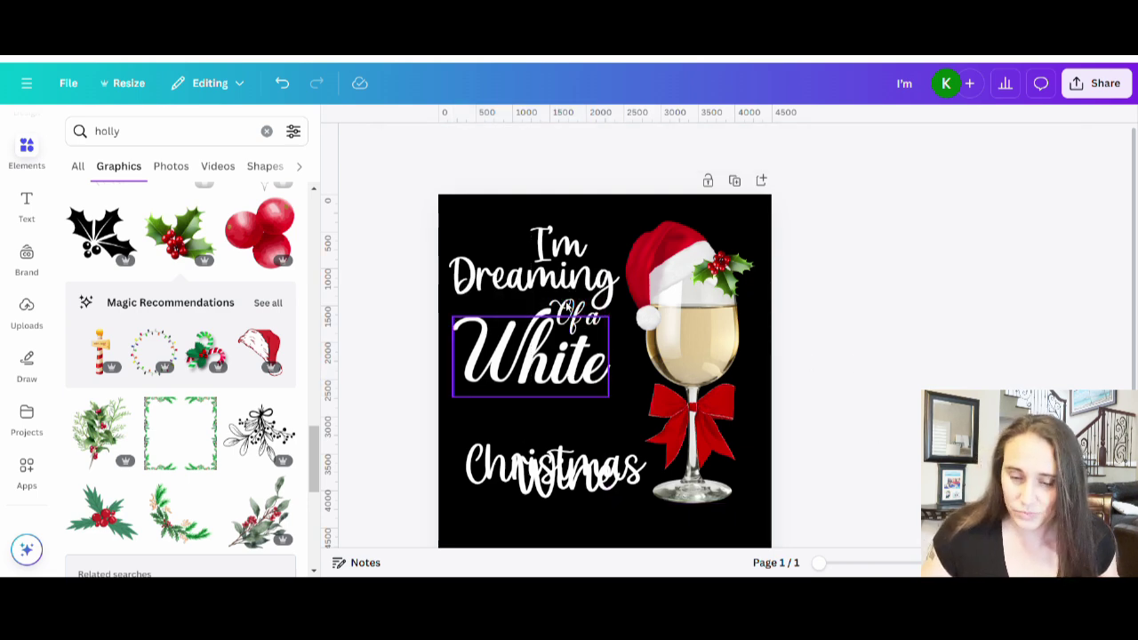
click(565, 375)
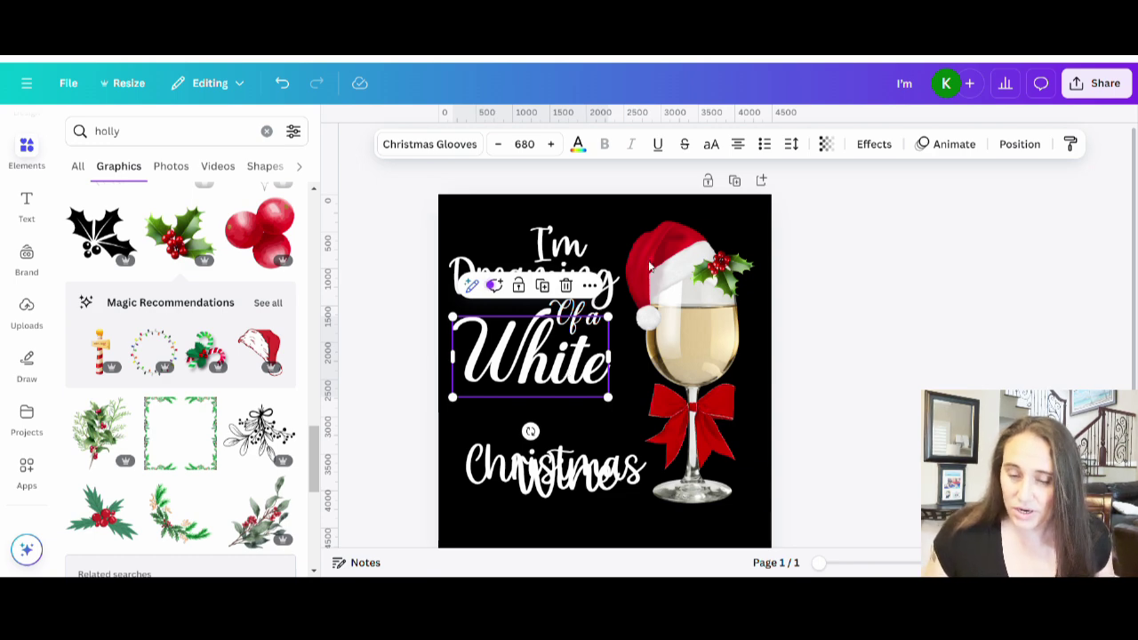
click(924, 295)
click(580, 317)
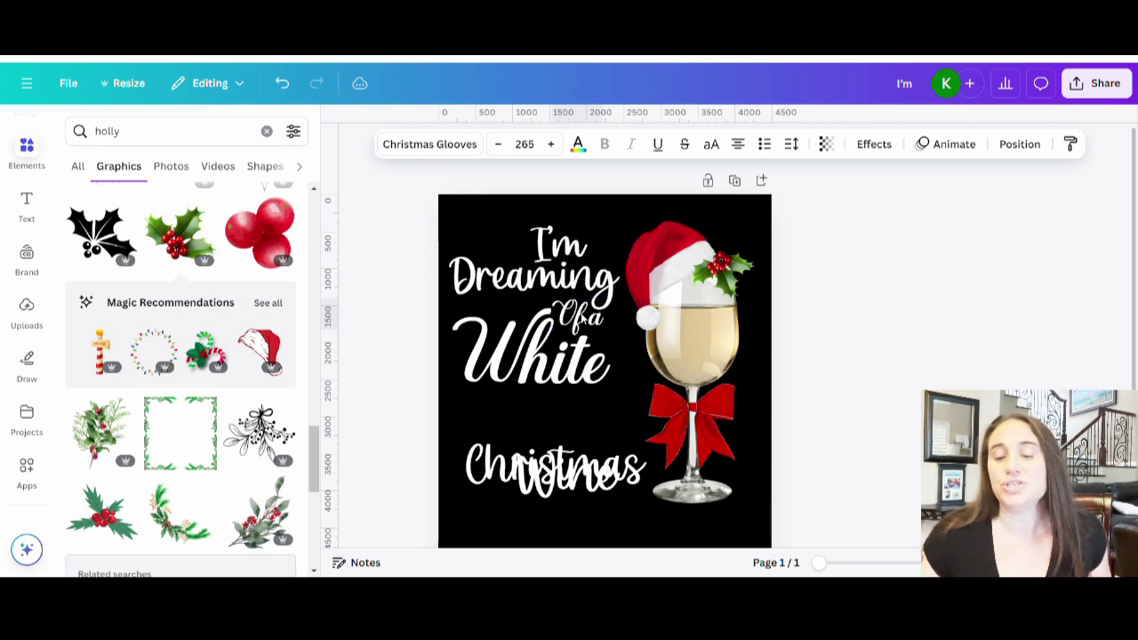
click(582, 322)
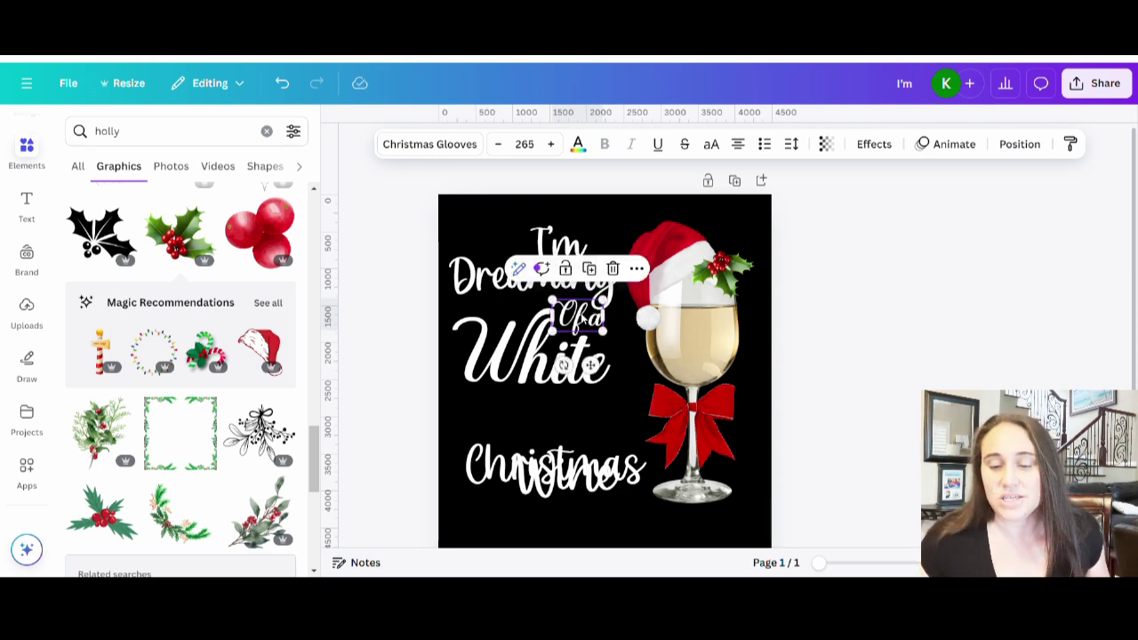
click(1001, 365)
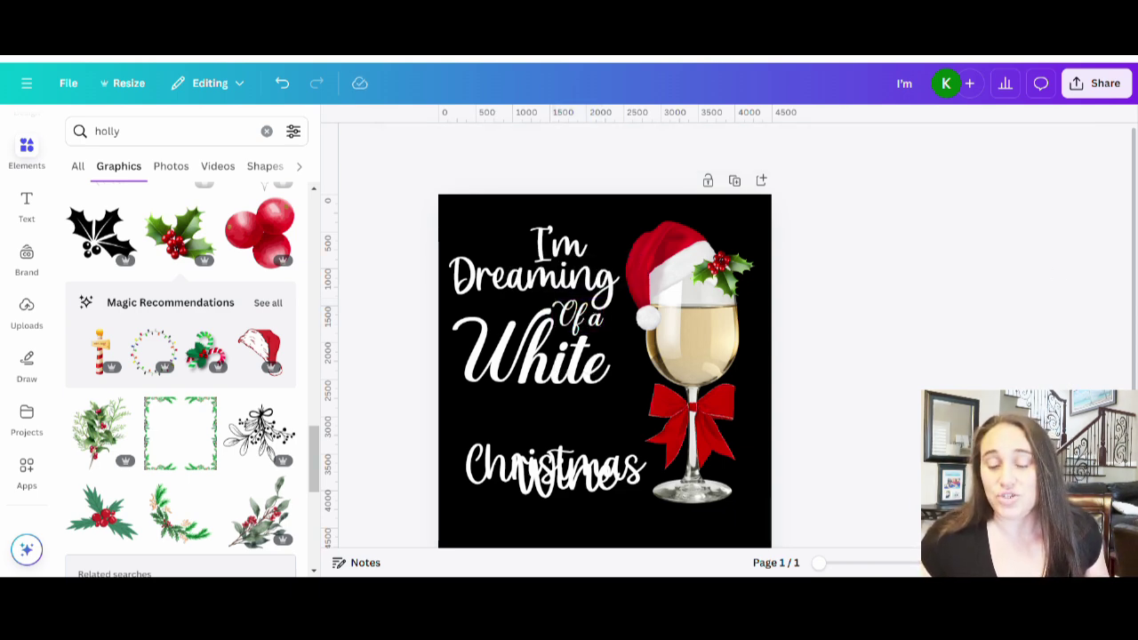
Step: Apply the Curve shape effect to "Dreaming" with a gentle curve value of 23
click(560, 280)
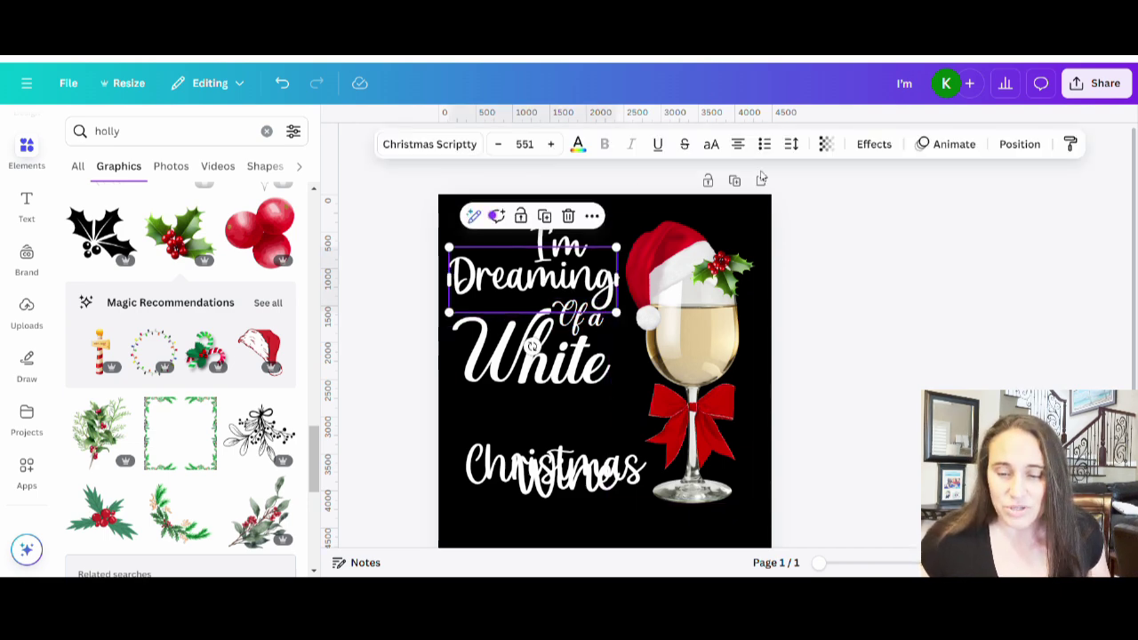
click(873, 144)
scroll(237, 445, down, 3)
click(183, 504)
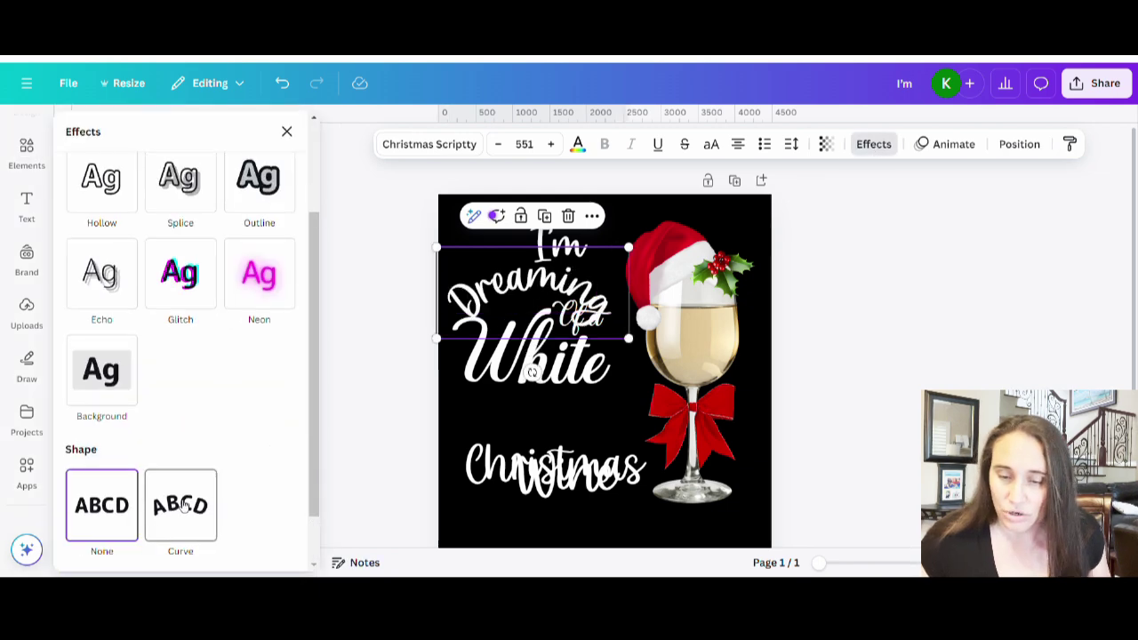
click(148, 539)
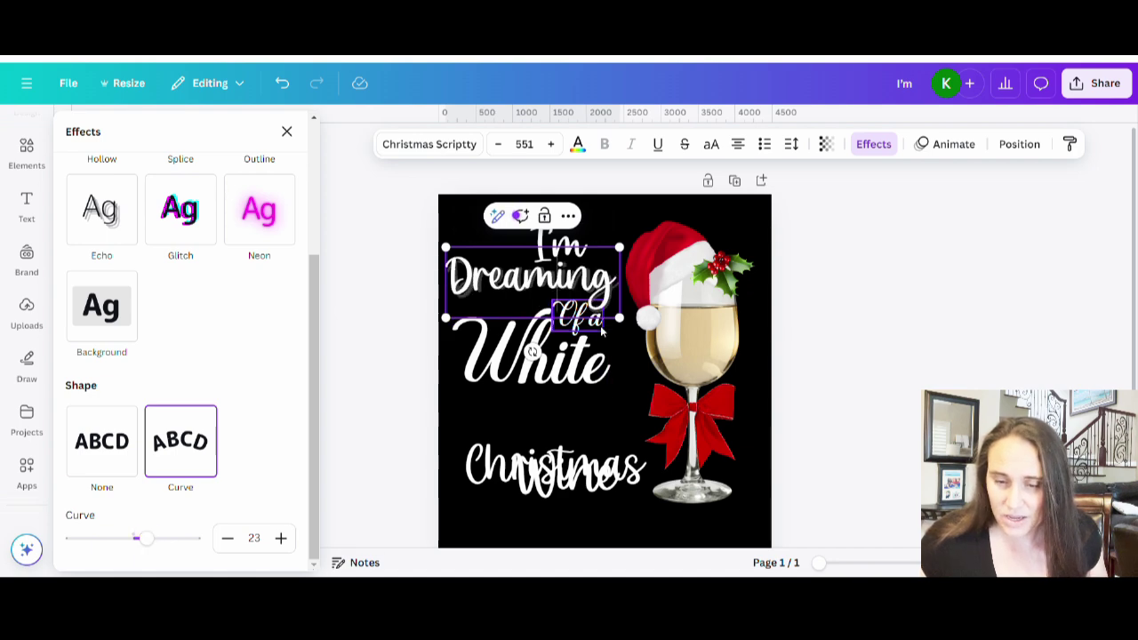
click(990, 356)
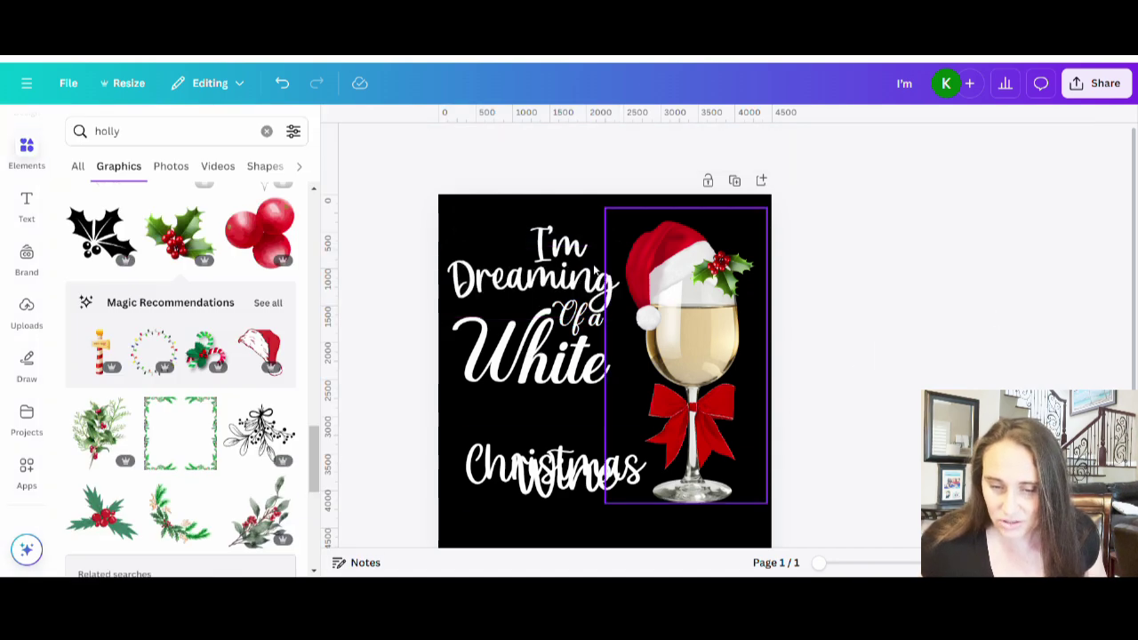
Step: Tilt "Dreaming" slightly counter-clockwise and shift it a little right toward the Santa hat
click(530, 283)
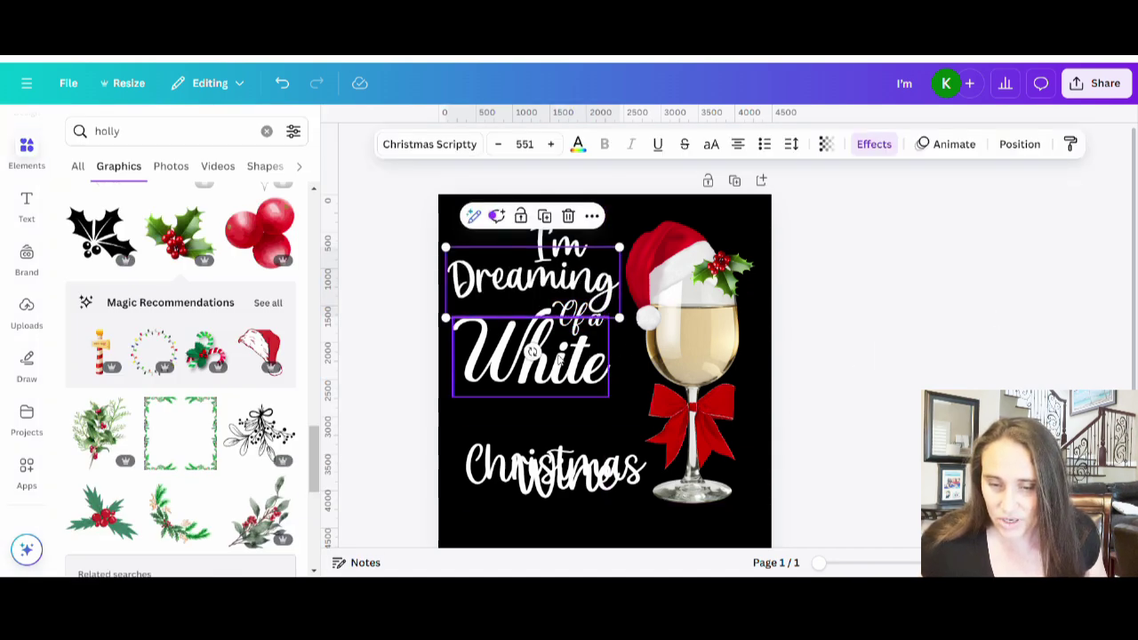
drag(532, 352, 539, 357)
drag(547, 288, 560, 289)
click(1022, 309)
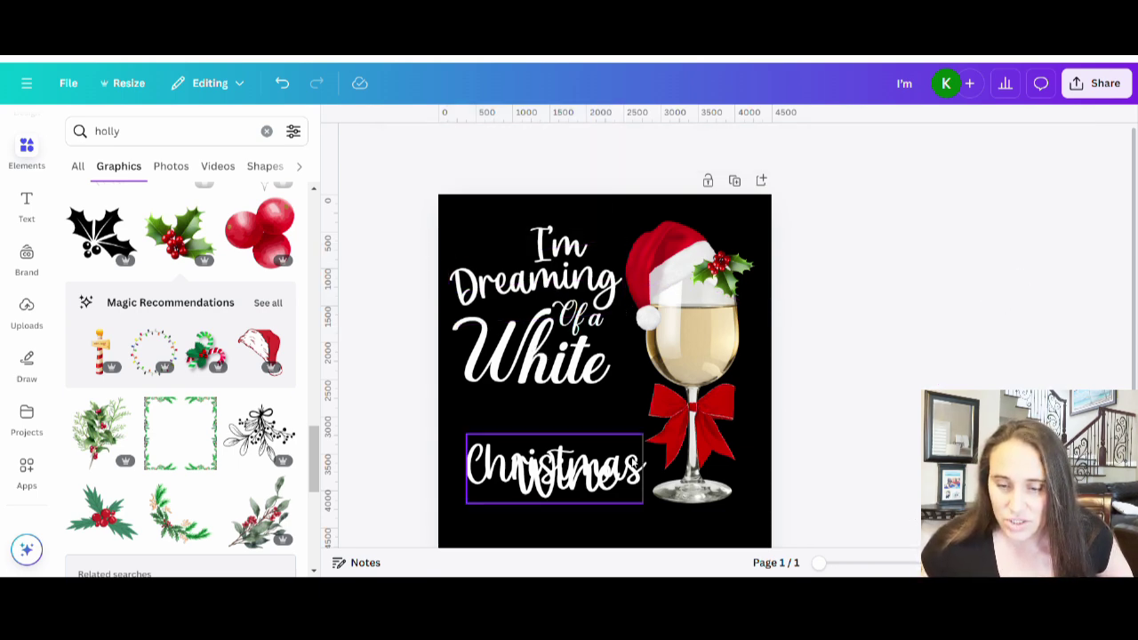
Step: Rotate "White" slightly counter-clockwise to follow the tilt of "Dreaming"
click(533, 355)
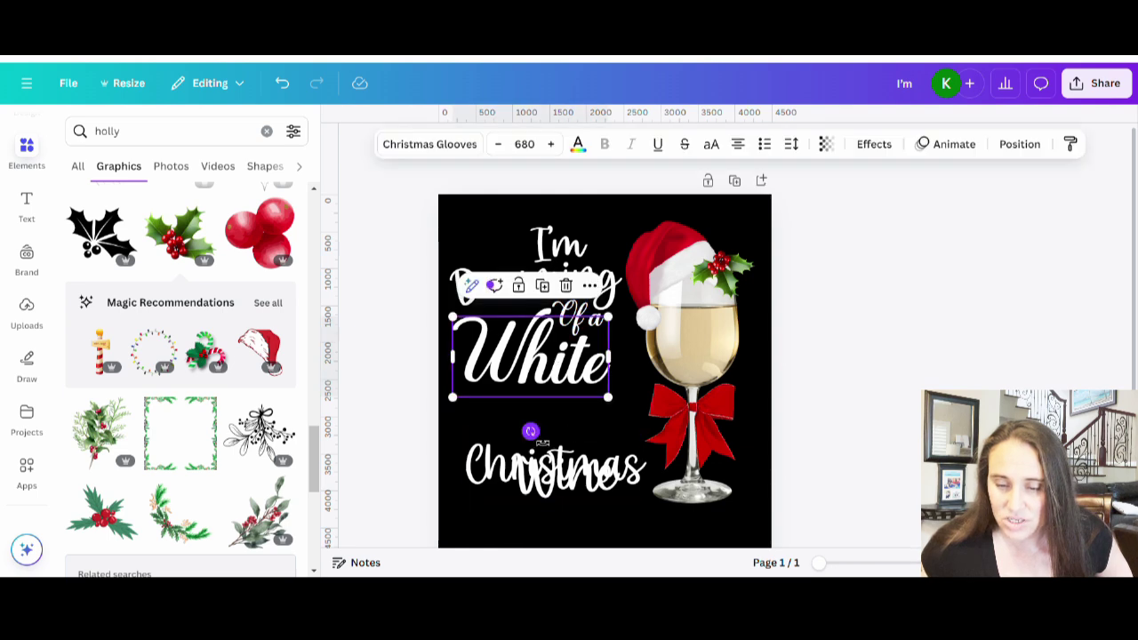
drag(541, 444, 544, 442)
click(849, 366)
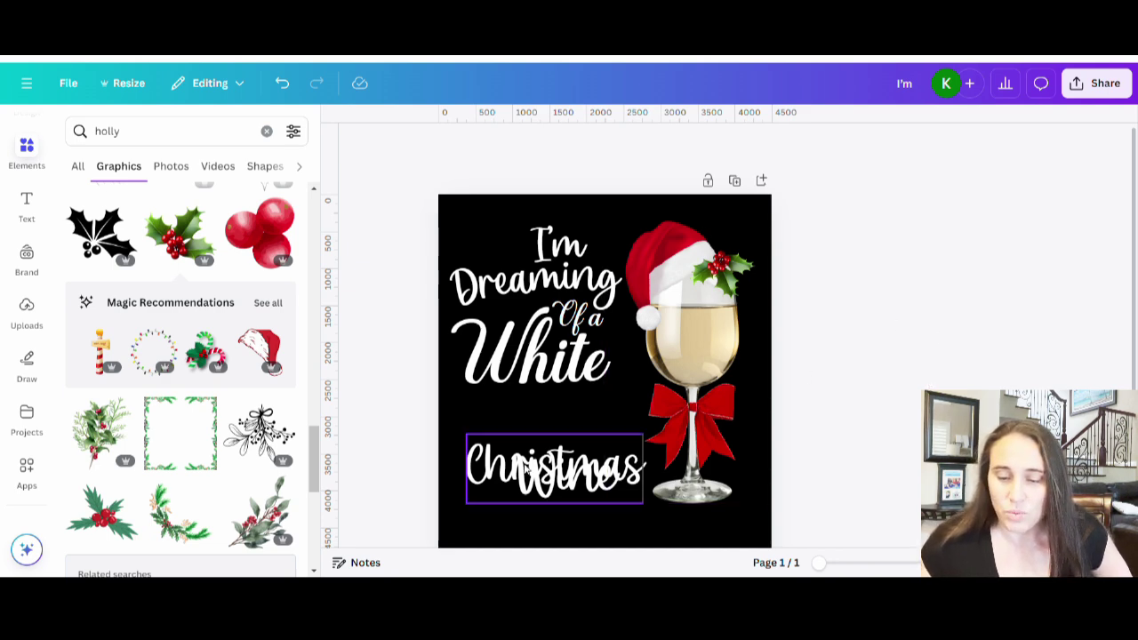
Step: Separate the overlapping last two words, placing "Wine" under "White" and "Christmas" beneath "Wine"
drag(527, 468, 525, 546)
drag(582, 461, 570, 402)
drag(603, 541, 604, 506)
Step: Search the fonts for "christmas" and set "Wine" in the Christmas Regular font
click(588, 421)
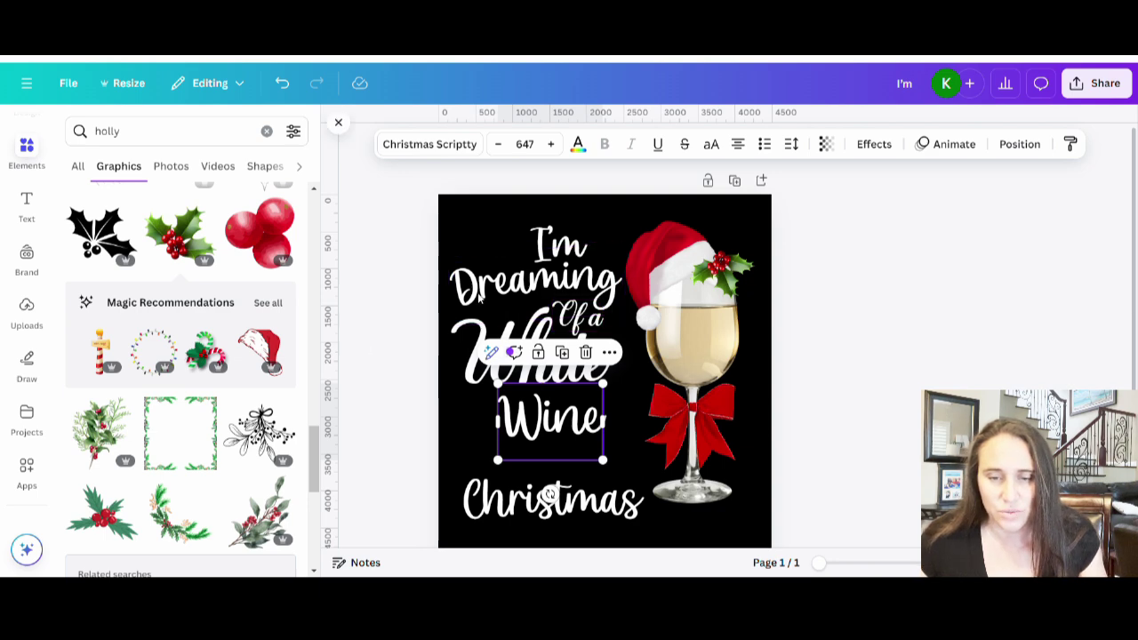
click(477, 146)
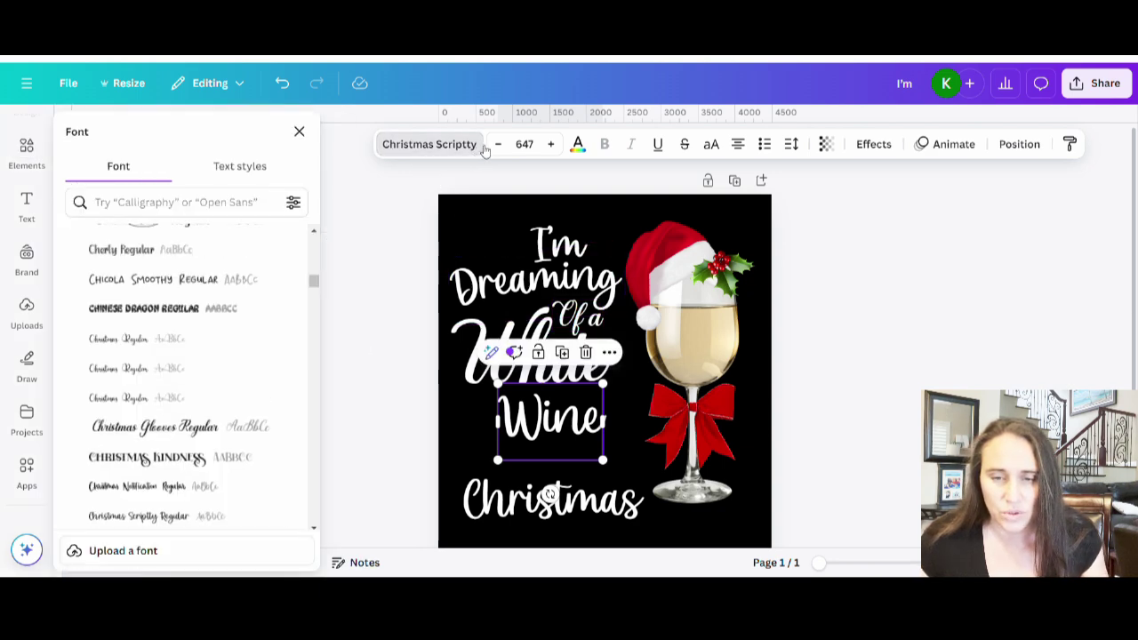
click(480, 147)
click(481, 148)
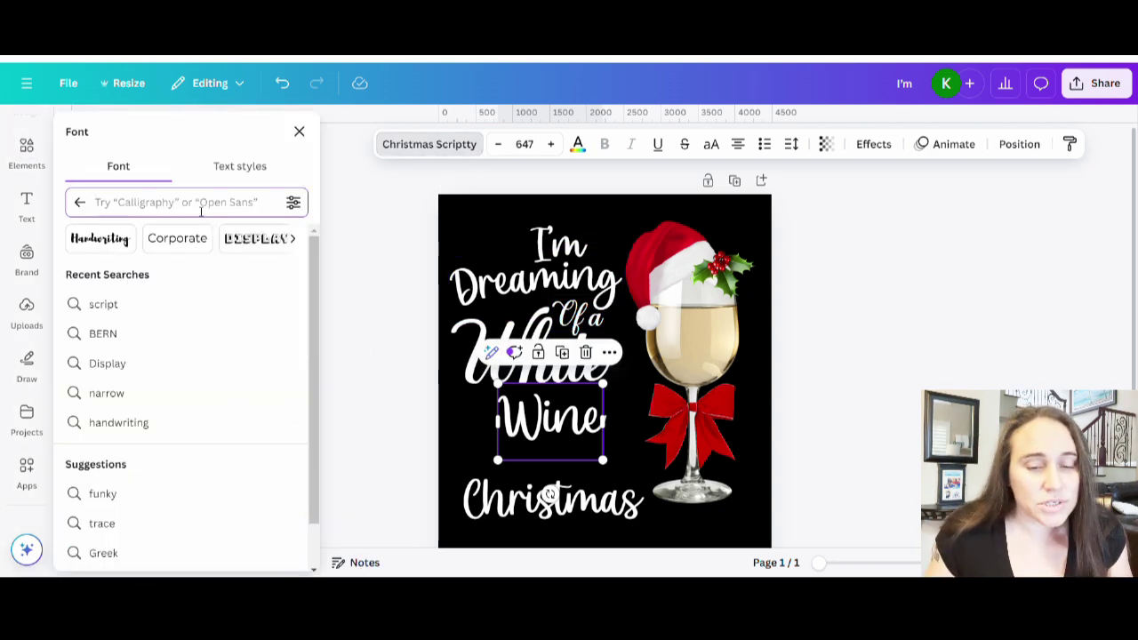
text(christmas)
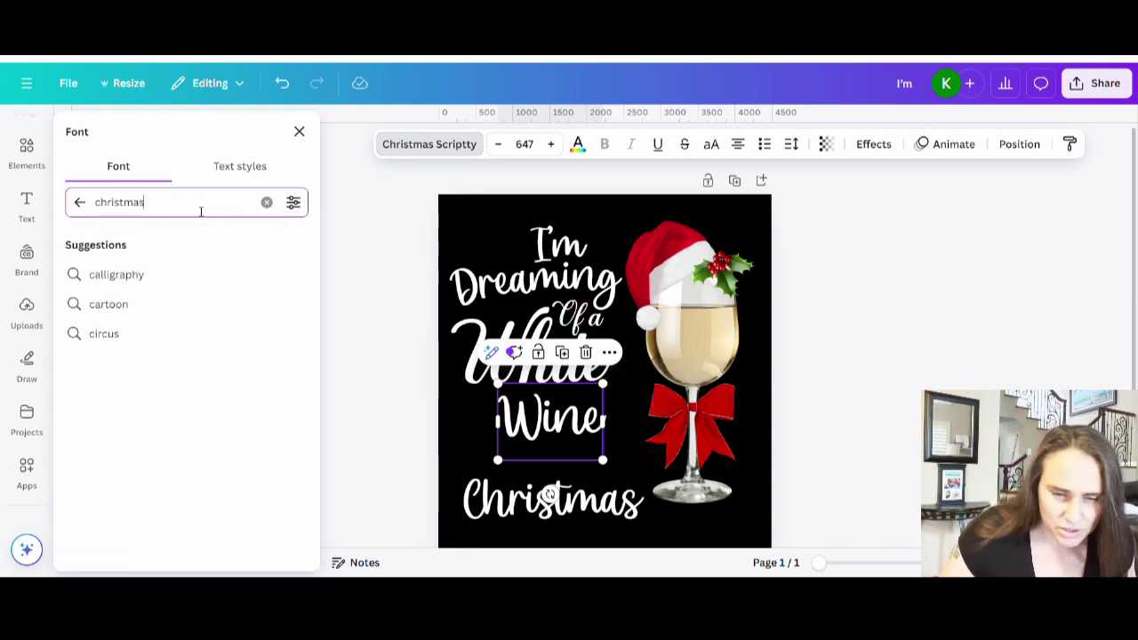
key(Return)
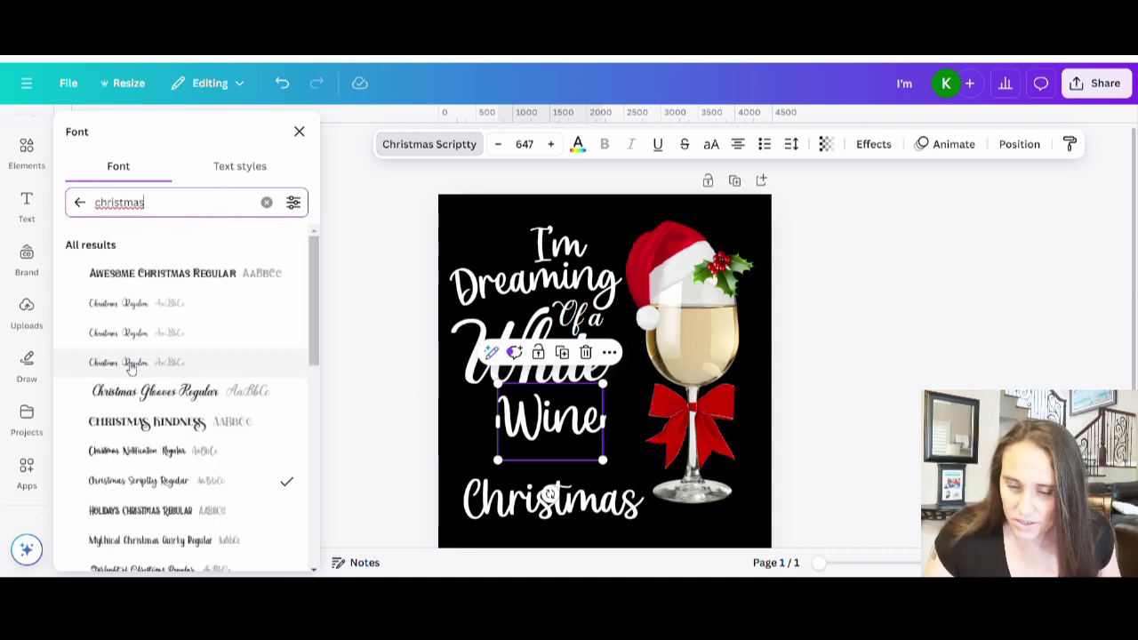
click(130, 363)
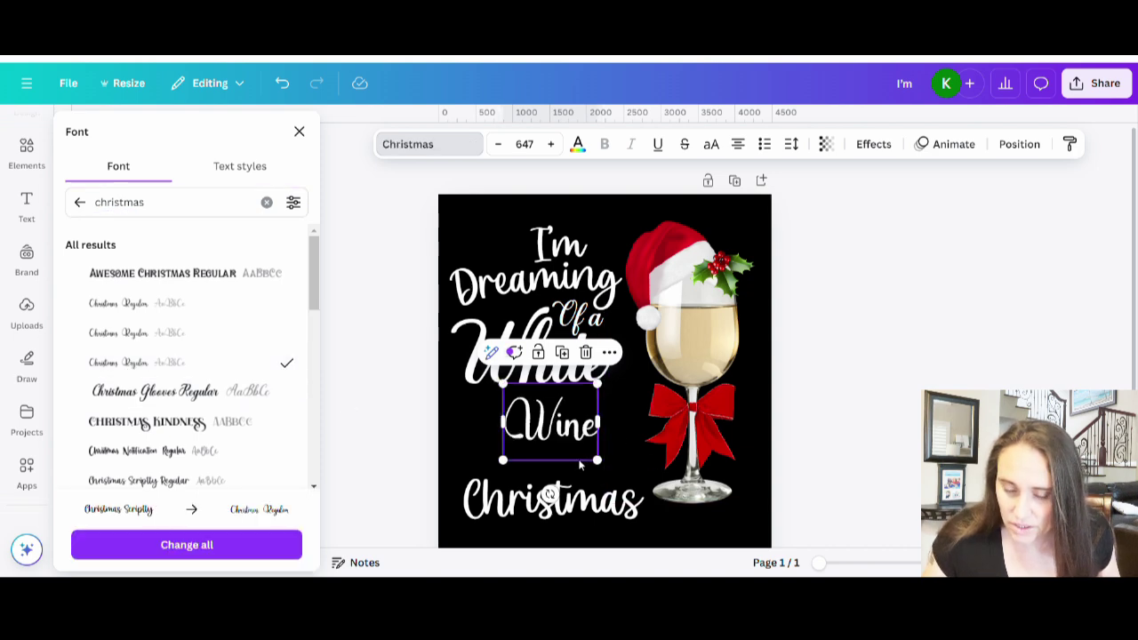
Step: Enlarge "Wine" to size 976 and move it left and up, directly below "White"
drag(602, 463, 654, 499)
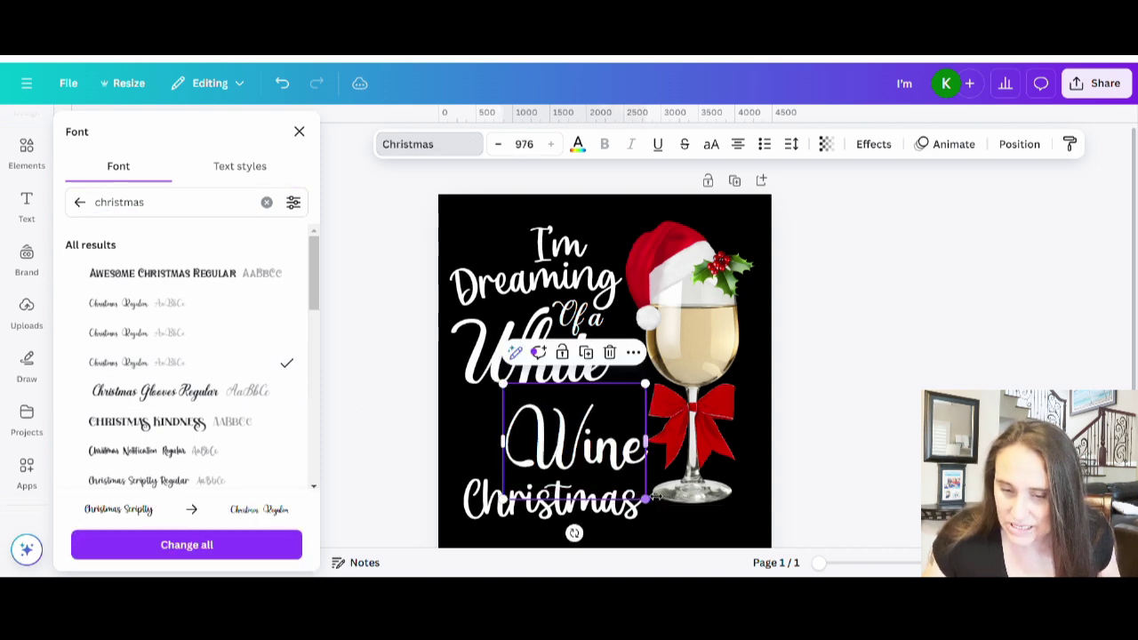
drag(587, 437, 552, 421)
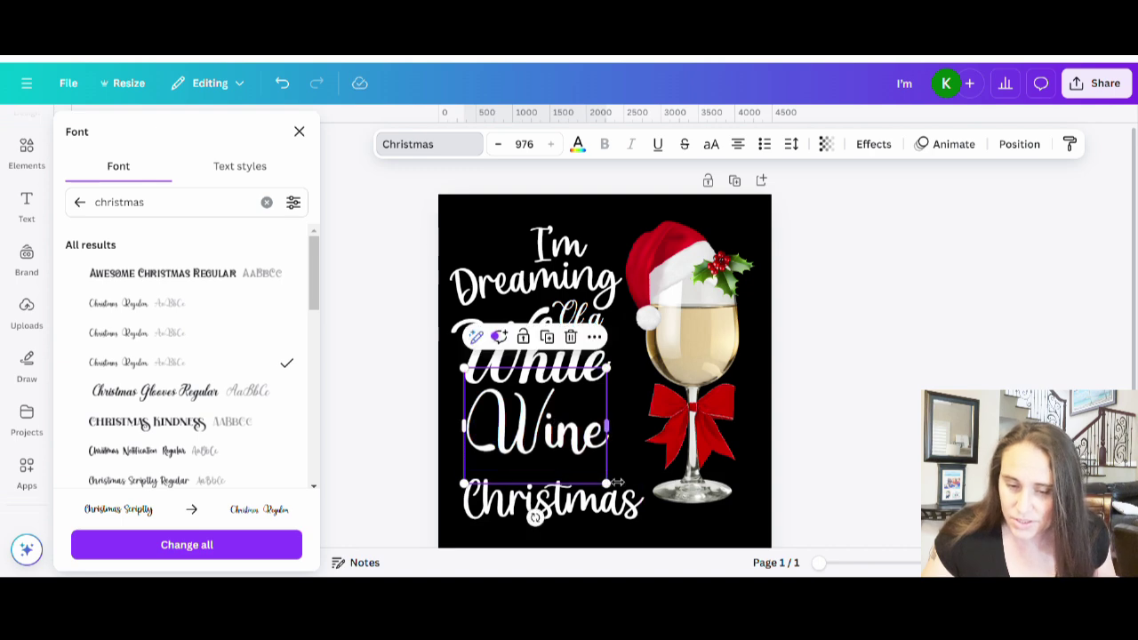
click(918, 411)
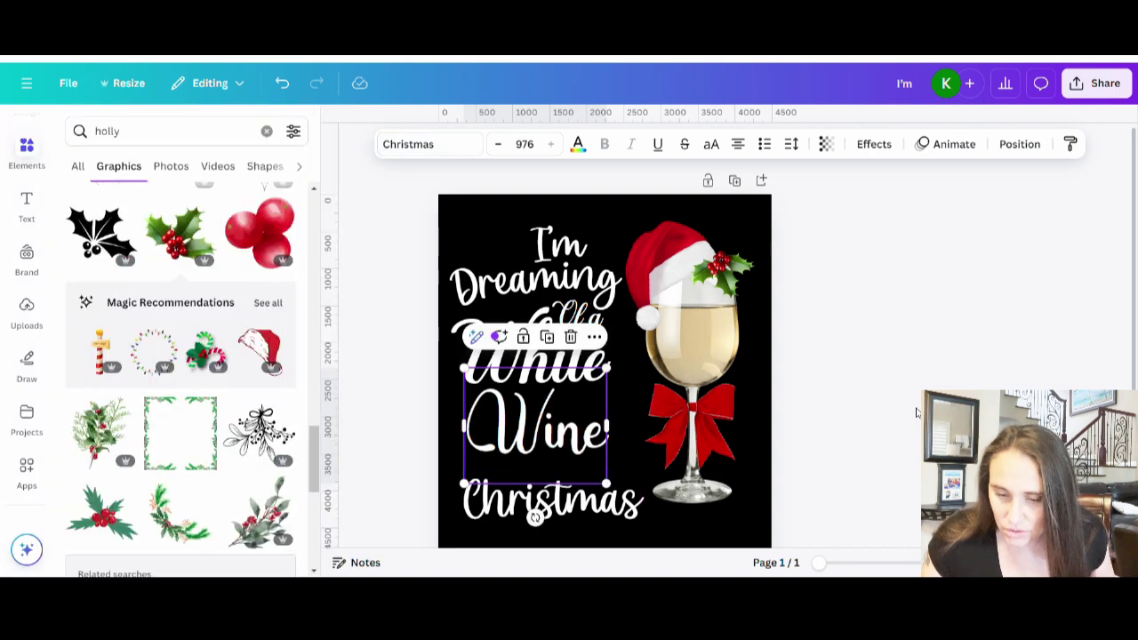
Step: Move "Christmas" up and left close under "Wine", and shift "I'm" left and slightly down over "Dreaming"
click(603, 500)
drag(603, 500, 601, 485)
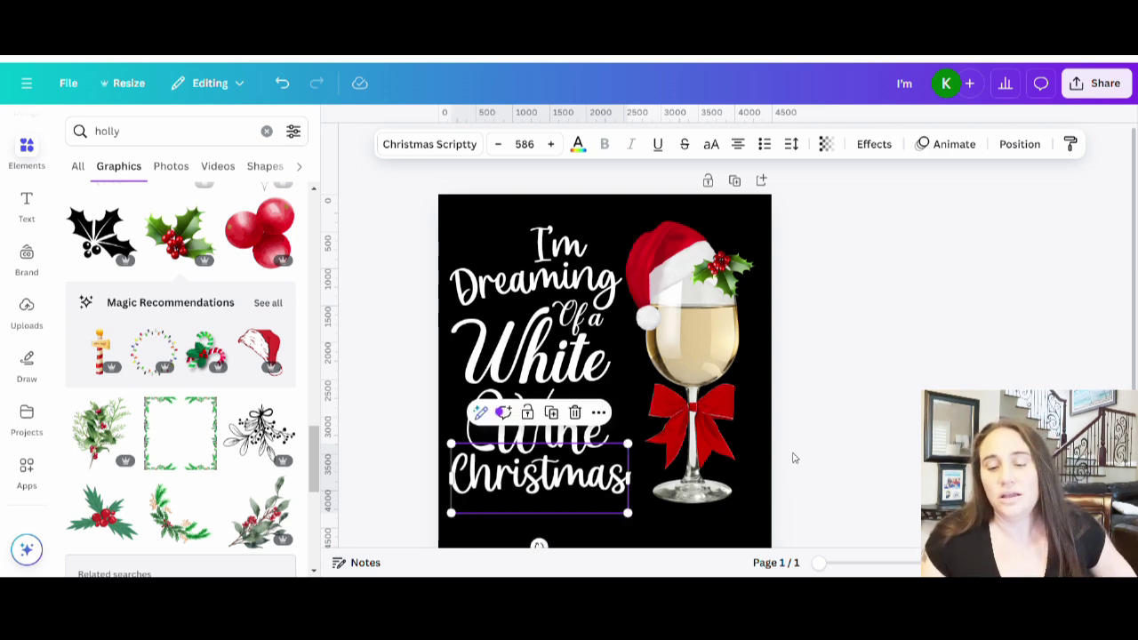
click(813, 428)
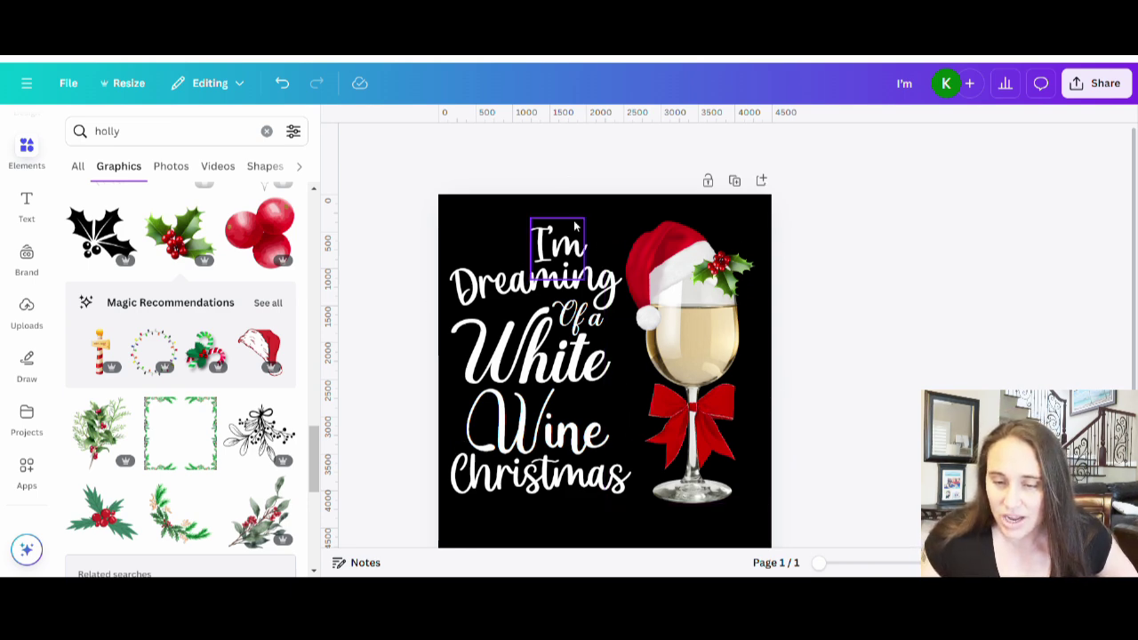
drag(558, 234, 536, 240)
key(Escape)
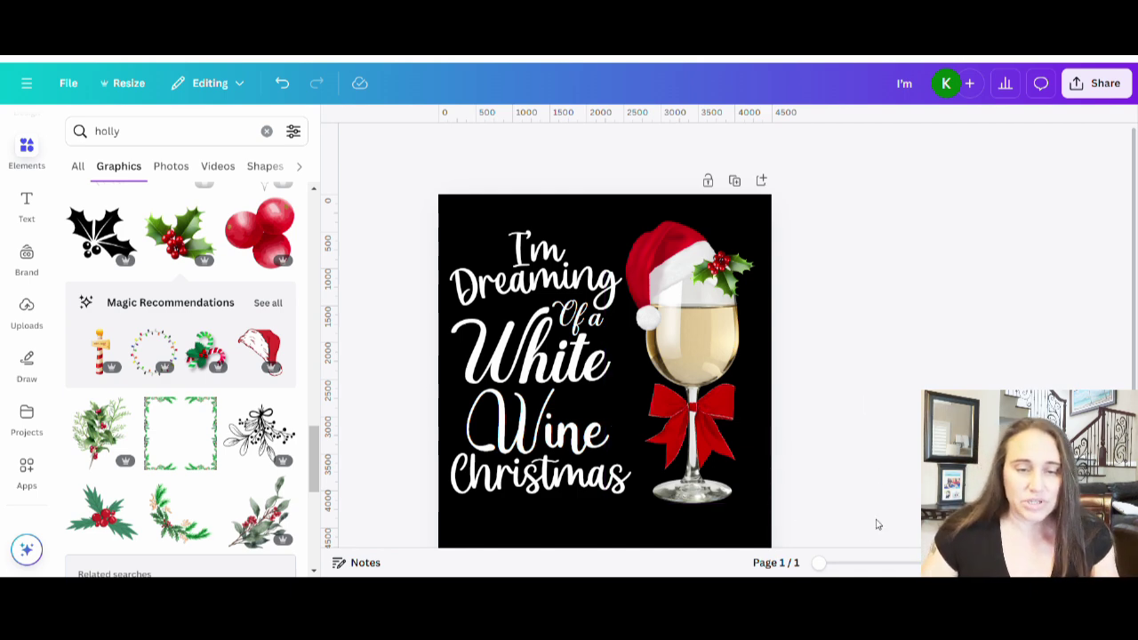
Step: Search the graphics for "sparkle" and add the cluster of thin-pointed starburst sparkles to the design
click(173, 131)
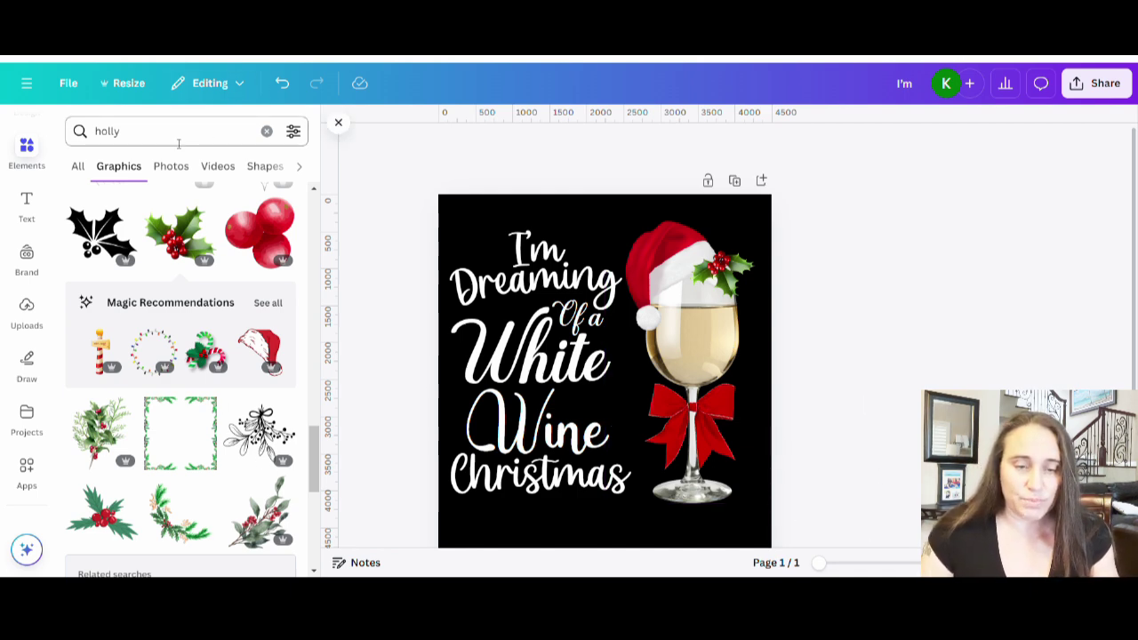
text(s)
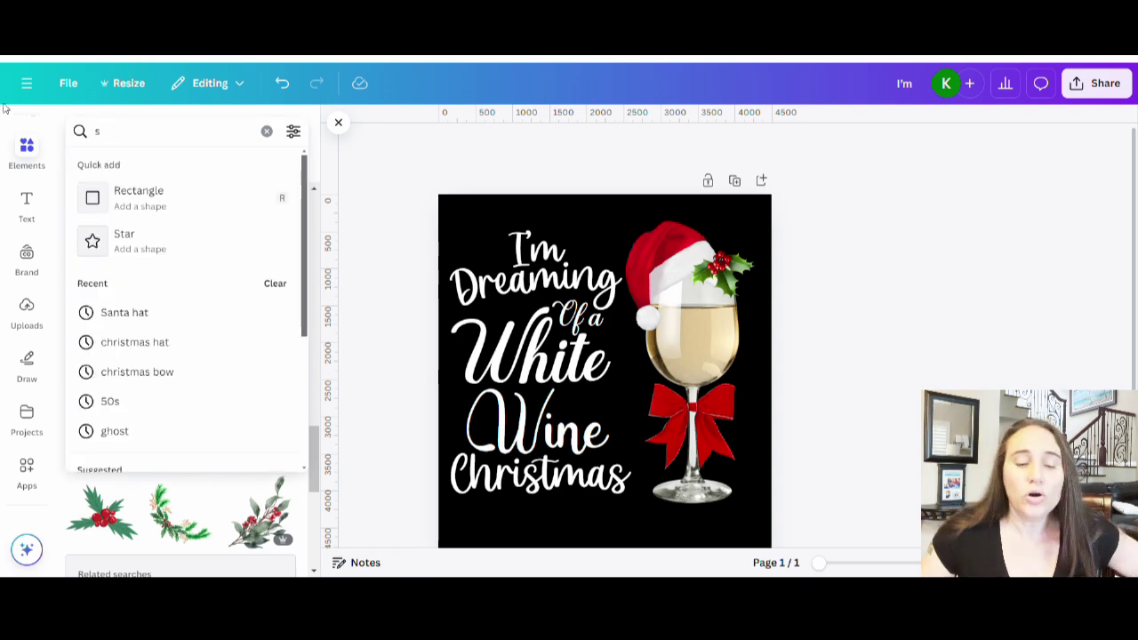
text(parkle)
key(Return)
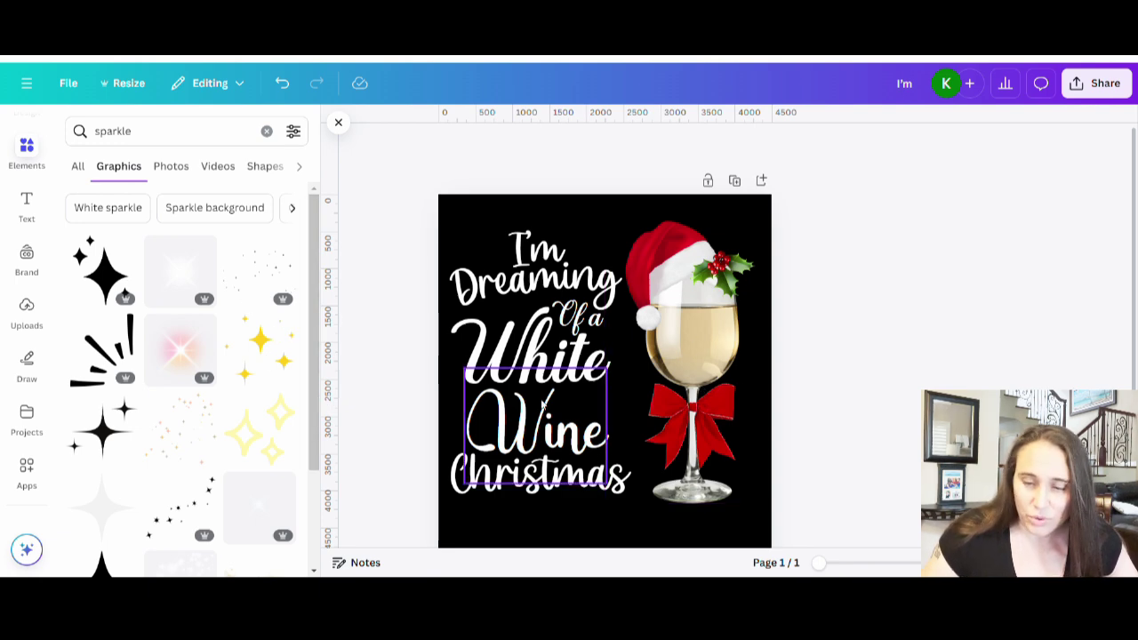
scroll(235, 398, down, 2)
scroll(240, 391, down, 2)
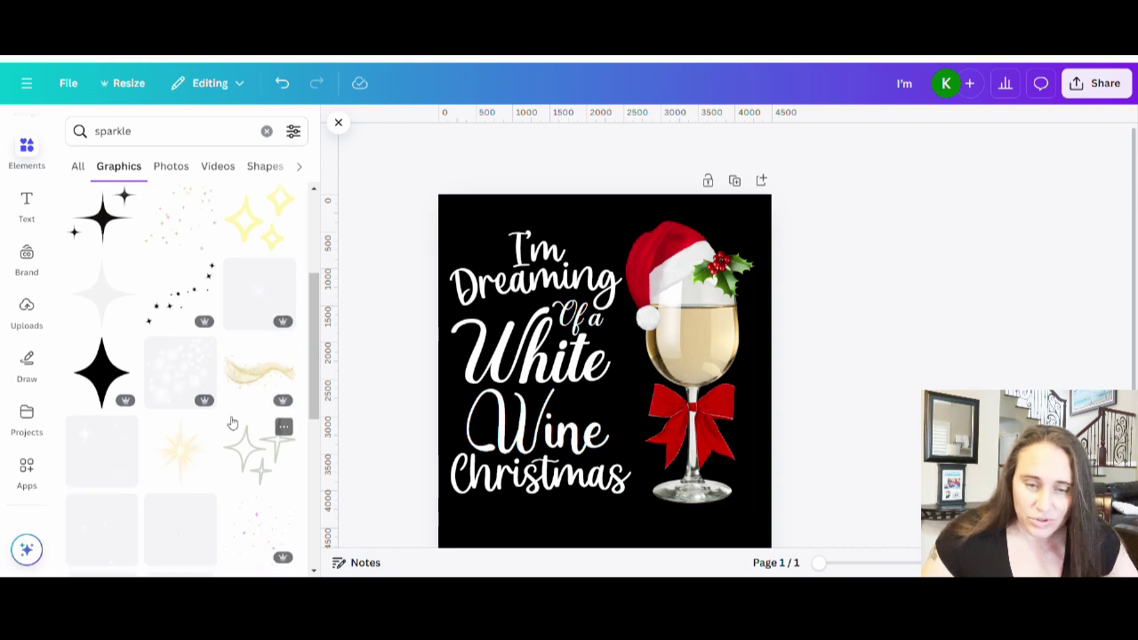
scroll(252, 391, down, 3)
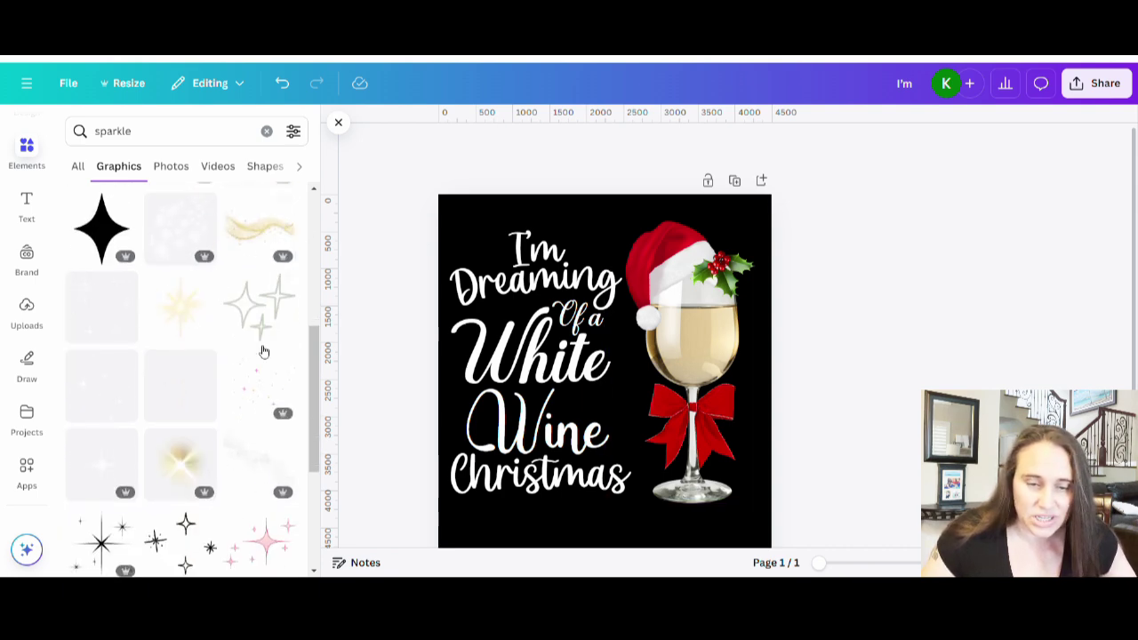
scroll(218, 377, down, 3)
scroll(212, 242, down, 3)
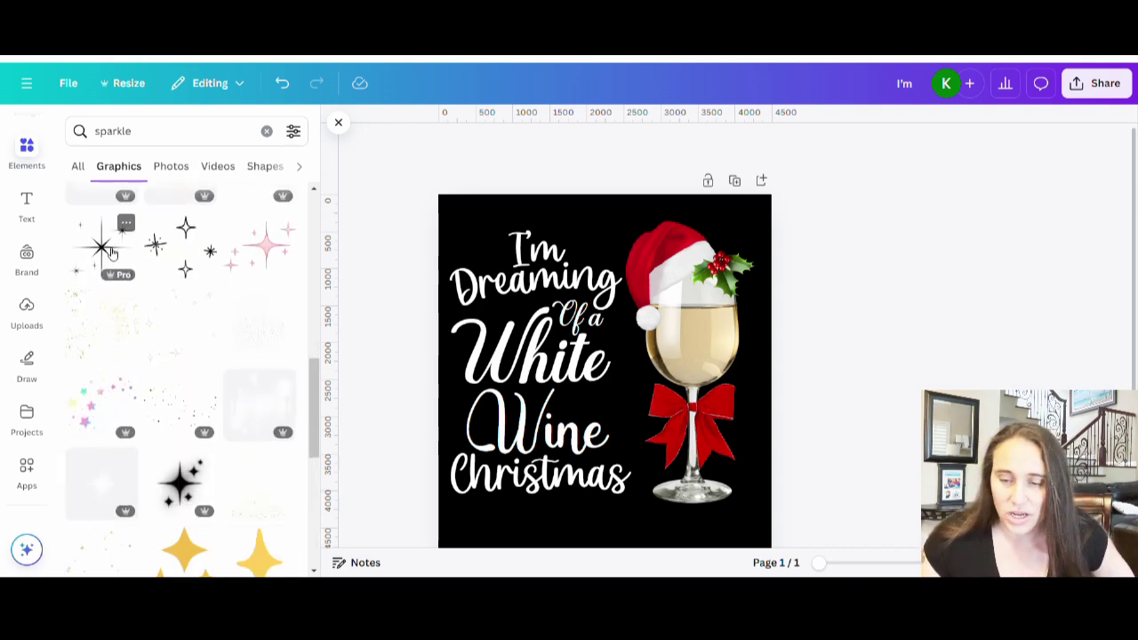
click(111, 253)
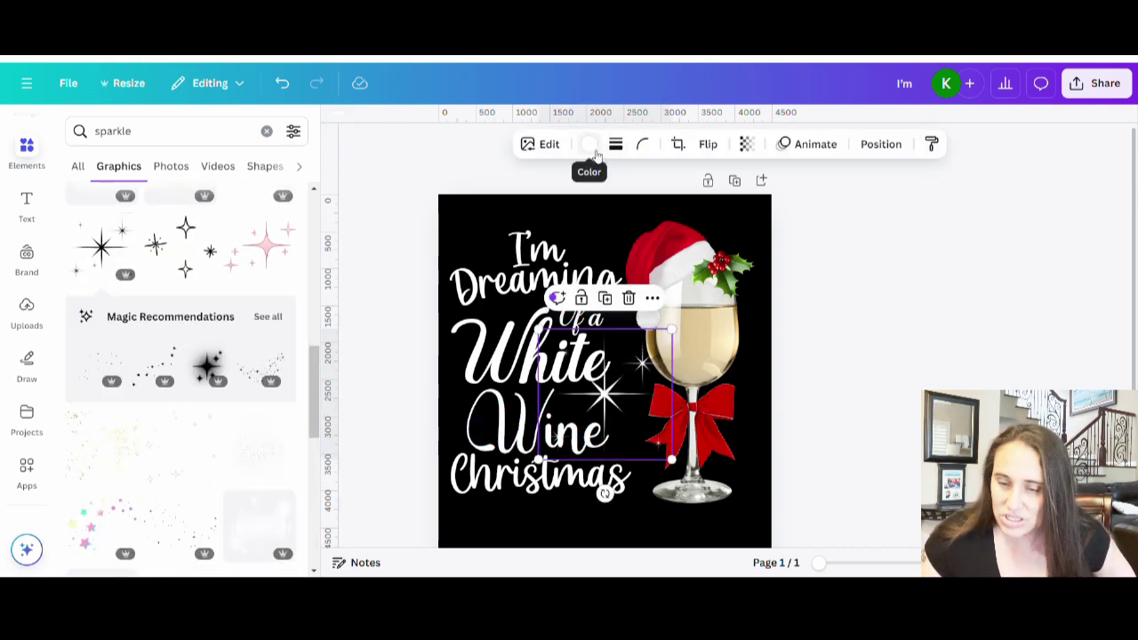
Step: Recolor the starburst sparkle cluster with the wine's beige photo color, shrink it and place it between "Wine" and the red bow
click(594, 151)
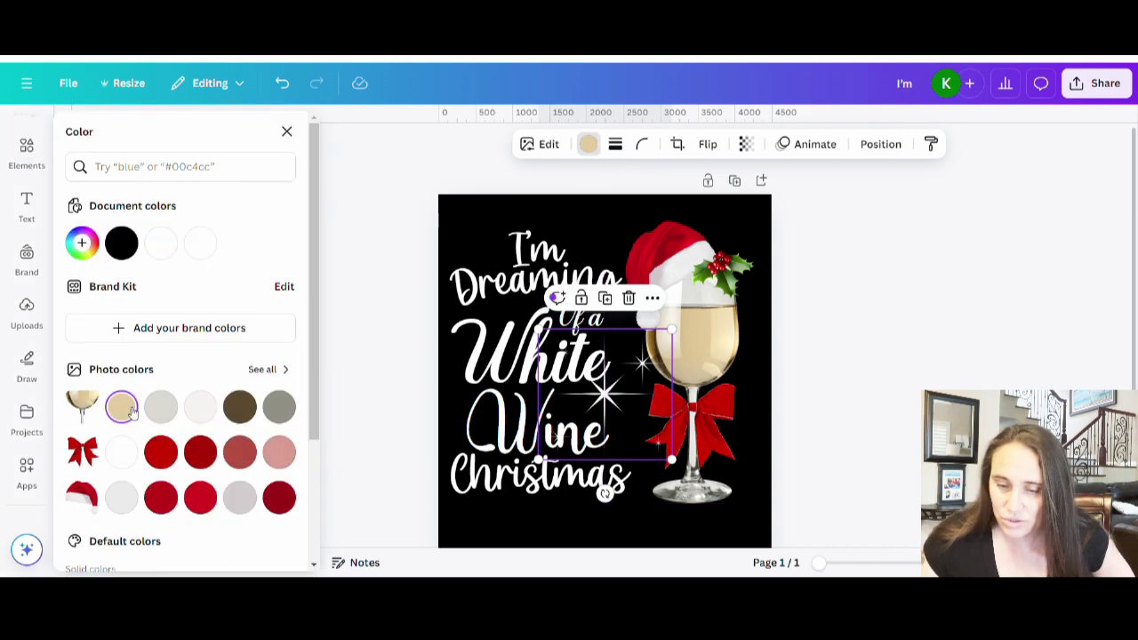
drag(672, 330, 637, 382)
click(876, 423)
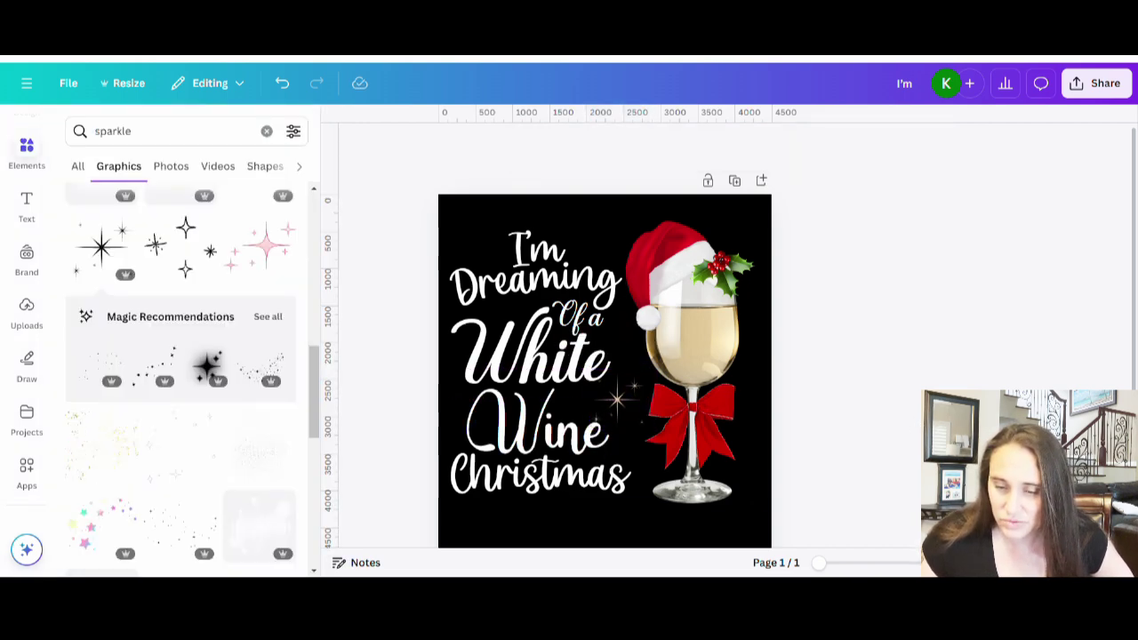
click(634, 416)
drag(634, 416, 633, 409)
key(Escape)
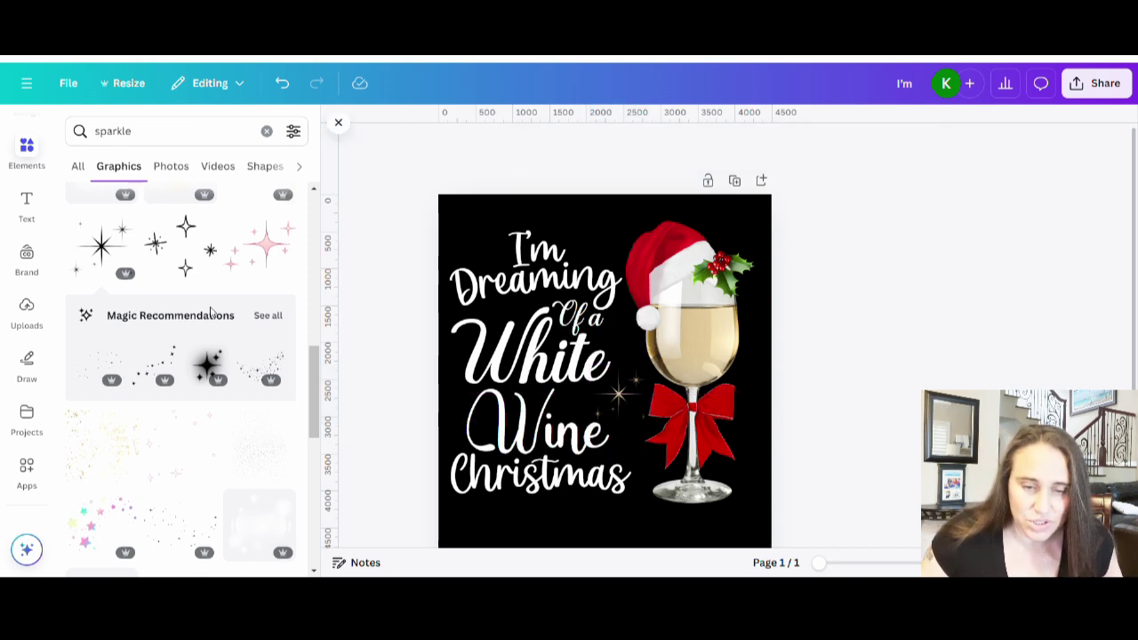
Step: Try the pair of gold four-pointed stars from the sparkle graphics over the wine glass and delete it
scroll(253, 355, down, 5)
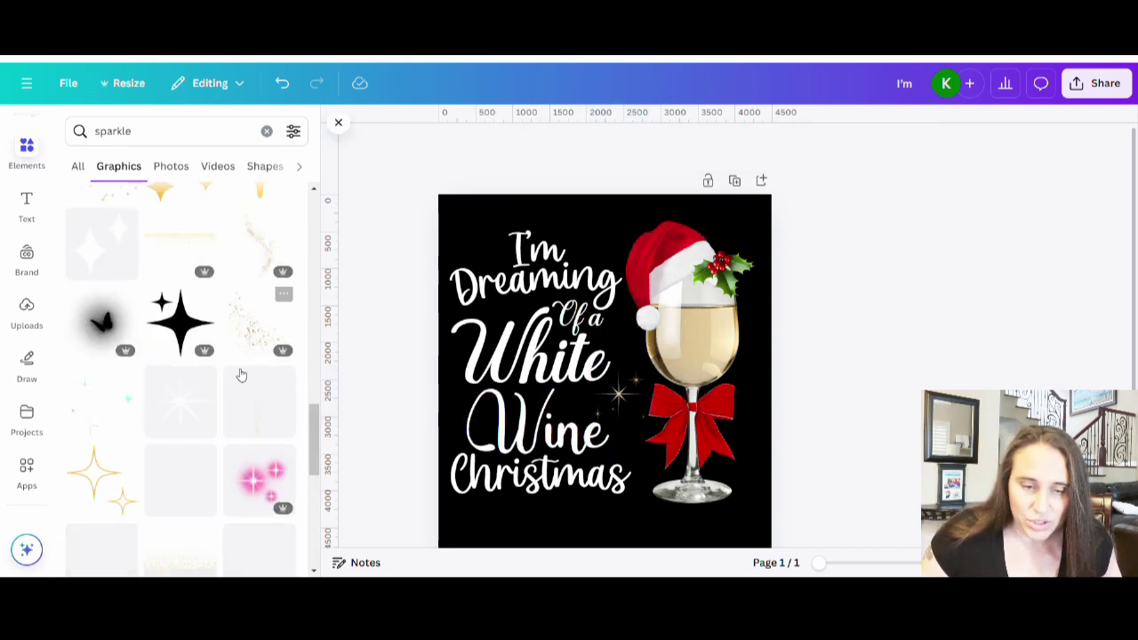
scroll(185, 356, down, 2)
scroll(185, 356, down, 1)
scroll(185, 355, up, 2)
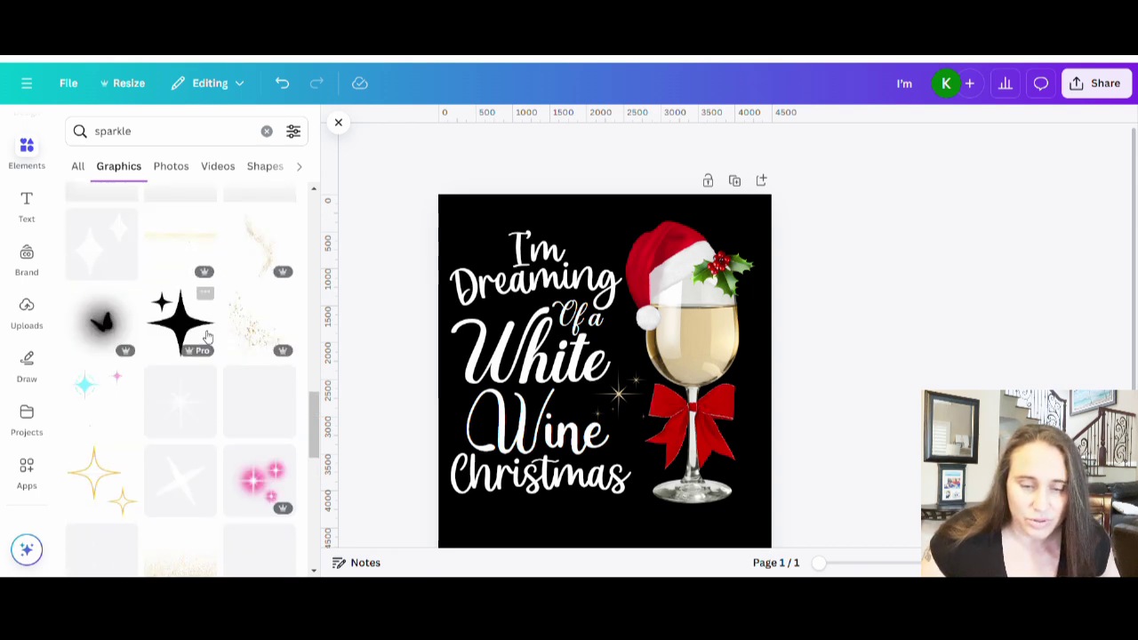
scroll(184, 322, down, 6)
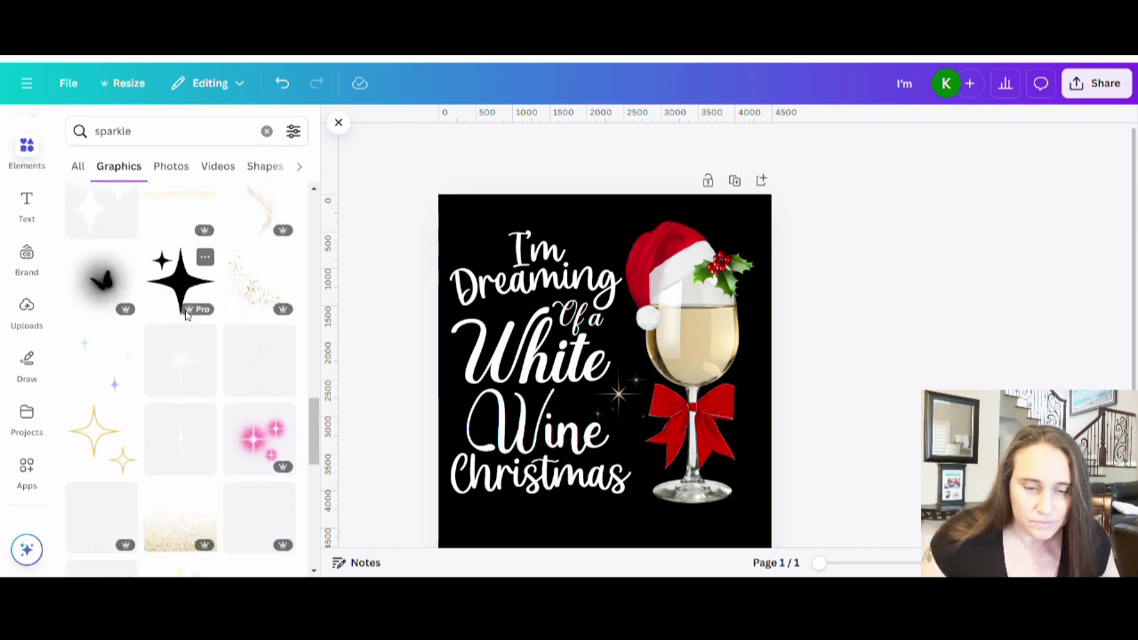
scroll(255, 402, down, 5)
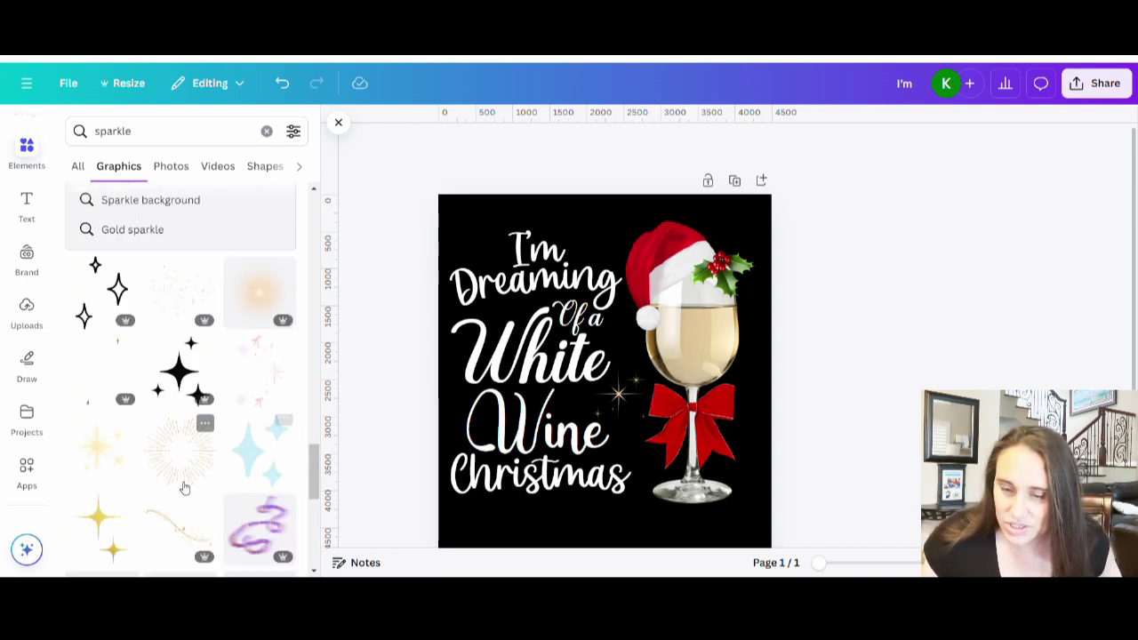
click(105, 380)
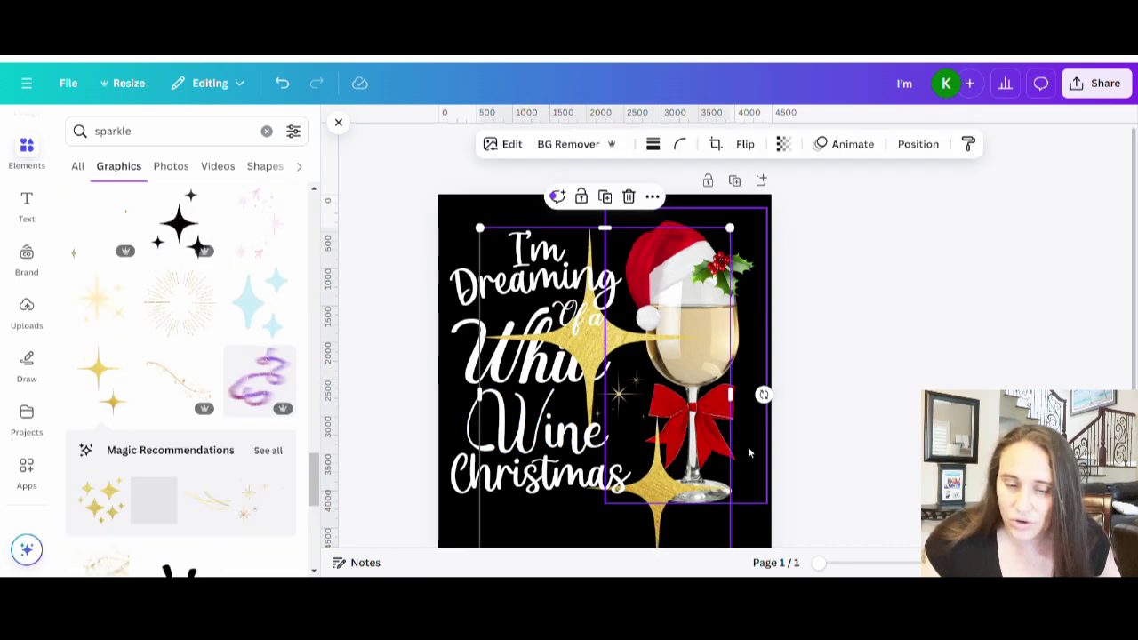
drag(673, 420, 714, 359)
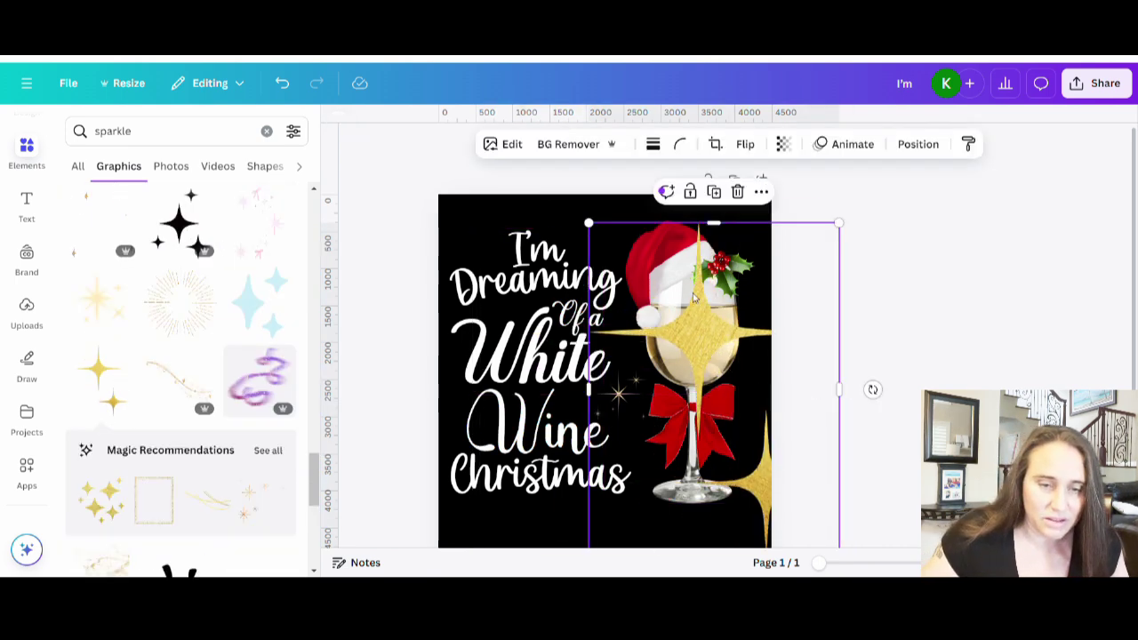
key(Delete)
Step: Try the glowing gold starburst graphic on the design and delete it
scroll(158, 411, down, 1)
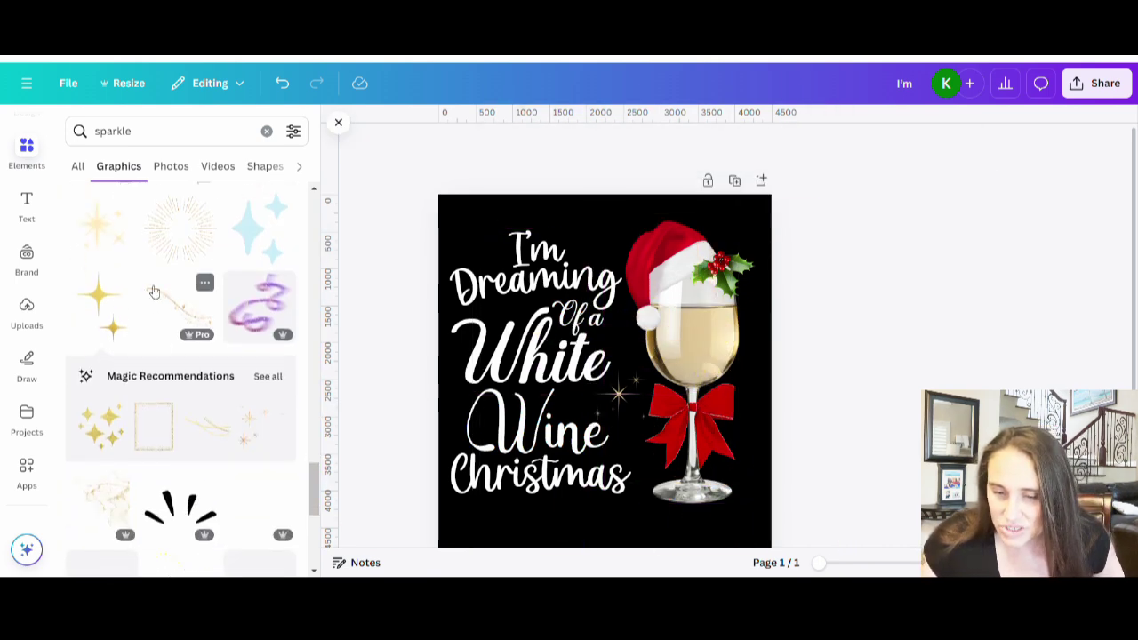
click(113, 249)
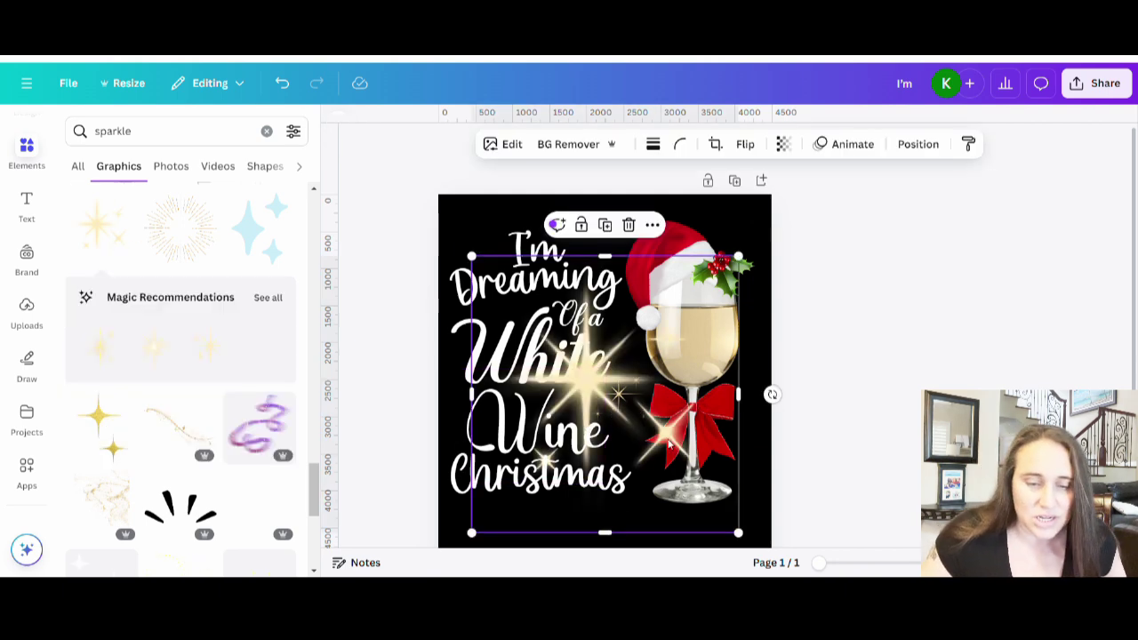
drag(696, 422, 876, 419)
key(Delete)
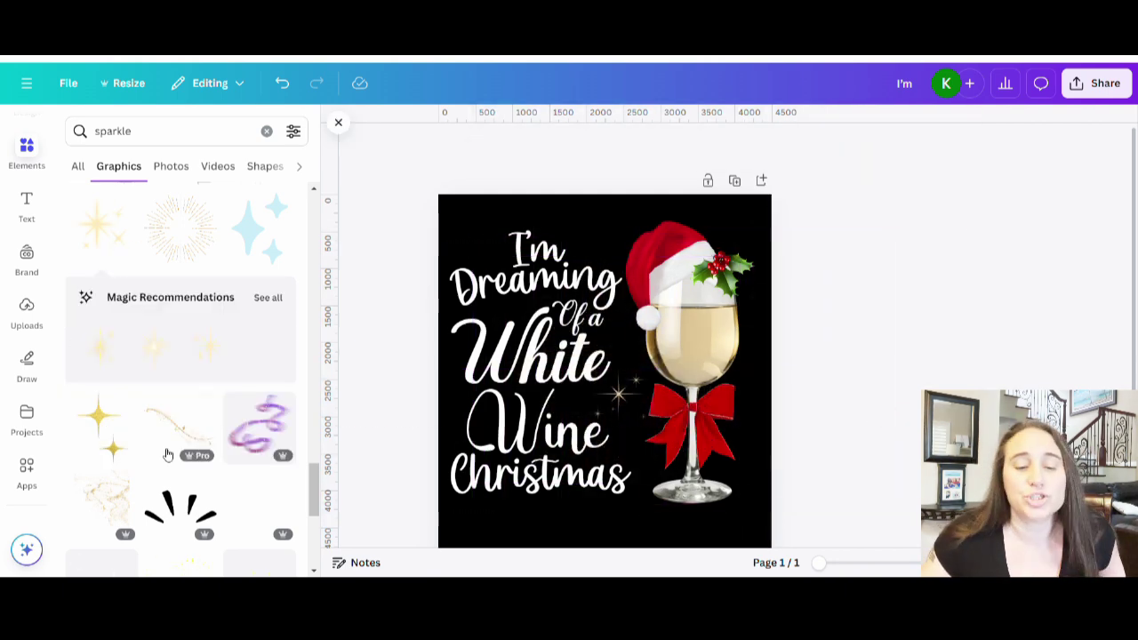
Step: Add the solid black four-pointed star from the sparkle graphics and recolor it beige #e2cc9f
scroll(244, 377, down, 3)
scroll(245, 377, down, 3)
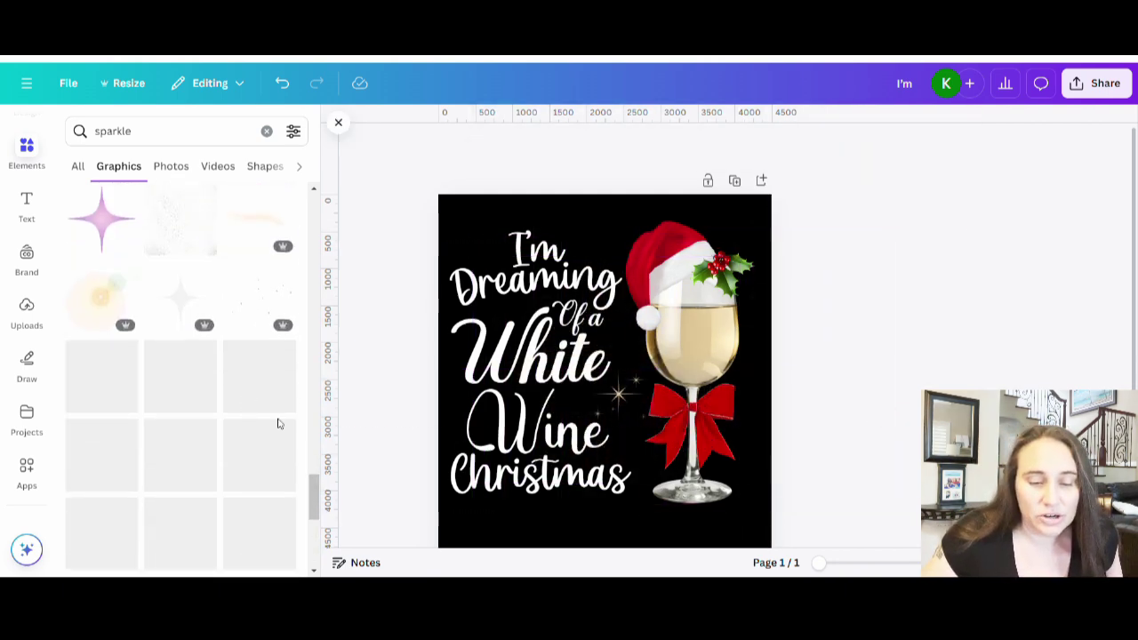
scroll(223, 332, down, 2)
scroll(228, 400, down, 3)
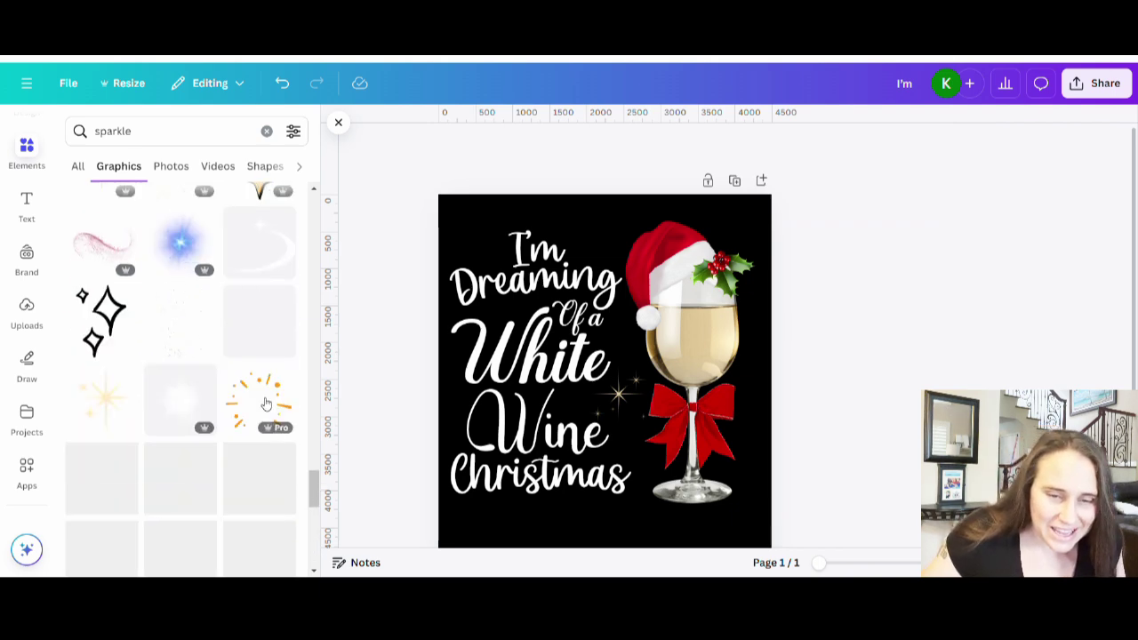
scroll(147, 439, down, 3)
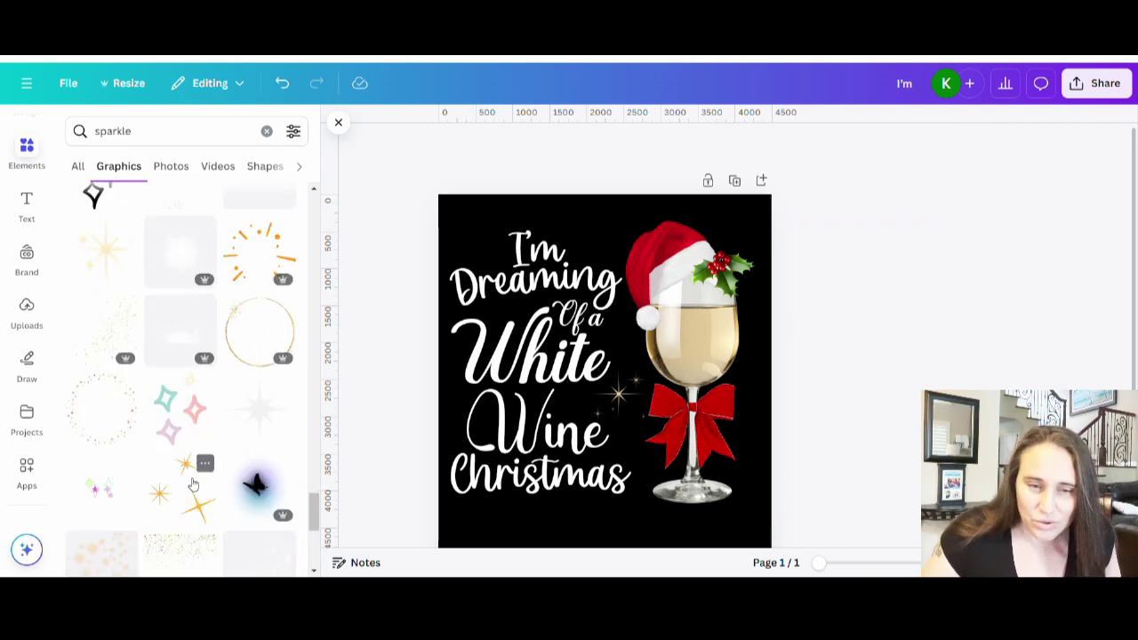
scroll(209, 477, down, 4)
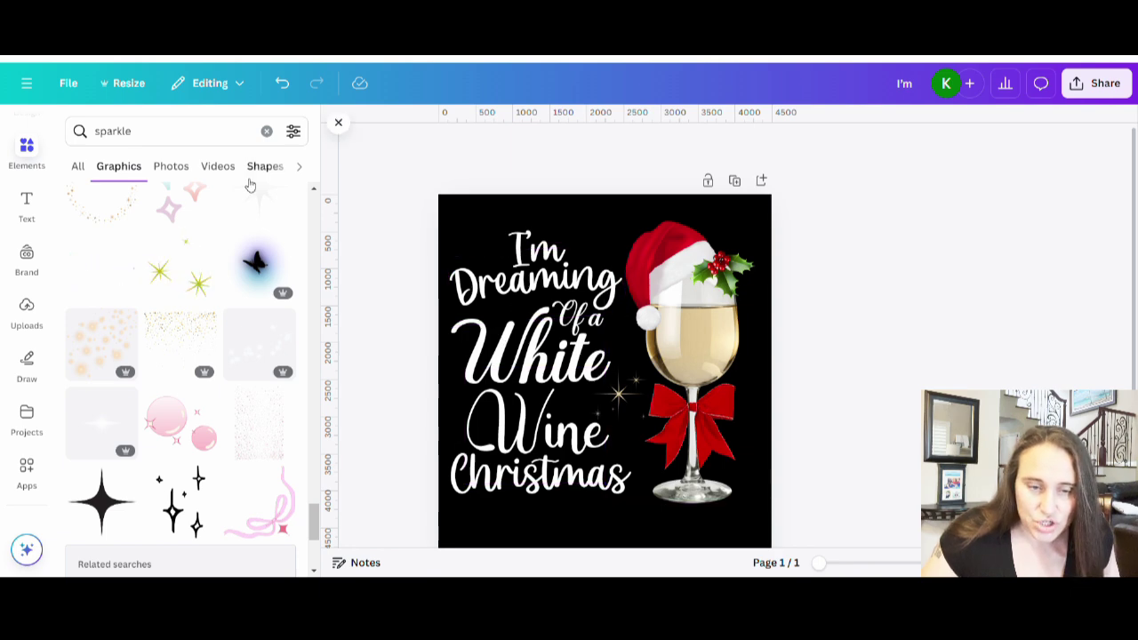
scroll(534, 320, down, 2)
scroll(151, 447, down, 1)
scroll(178, 458, down, 3)
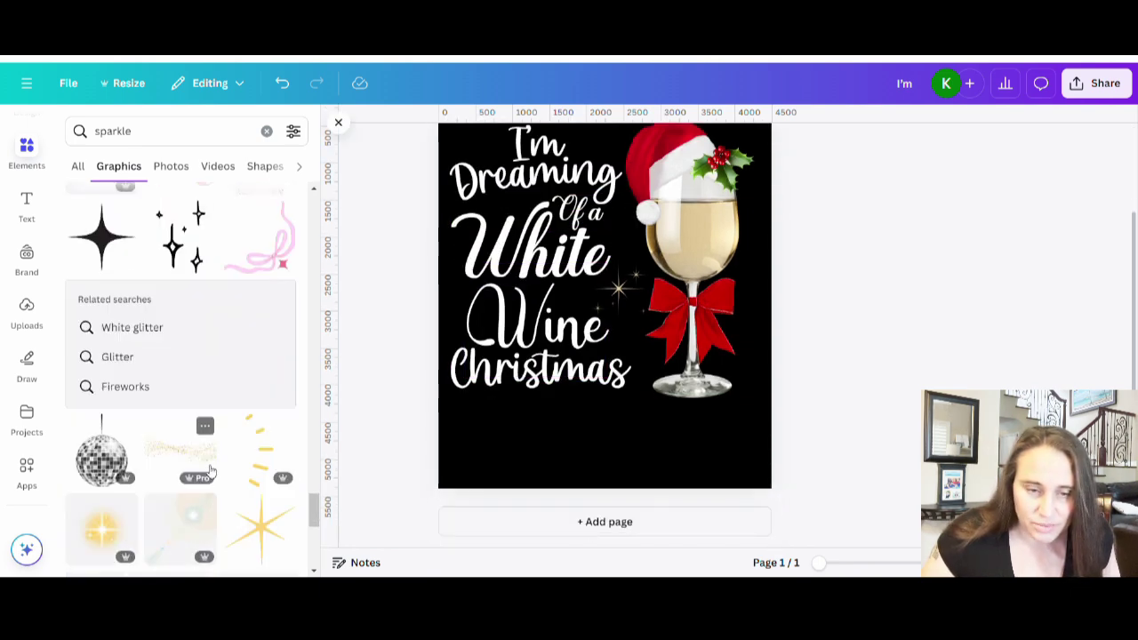
scroll(234, 355, down, 1)
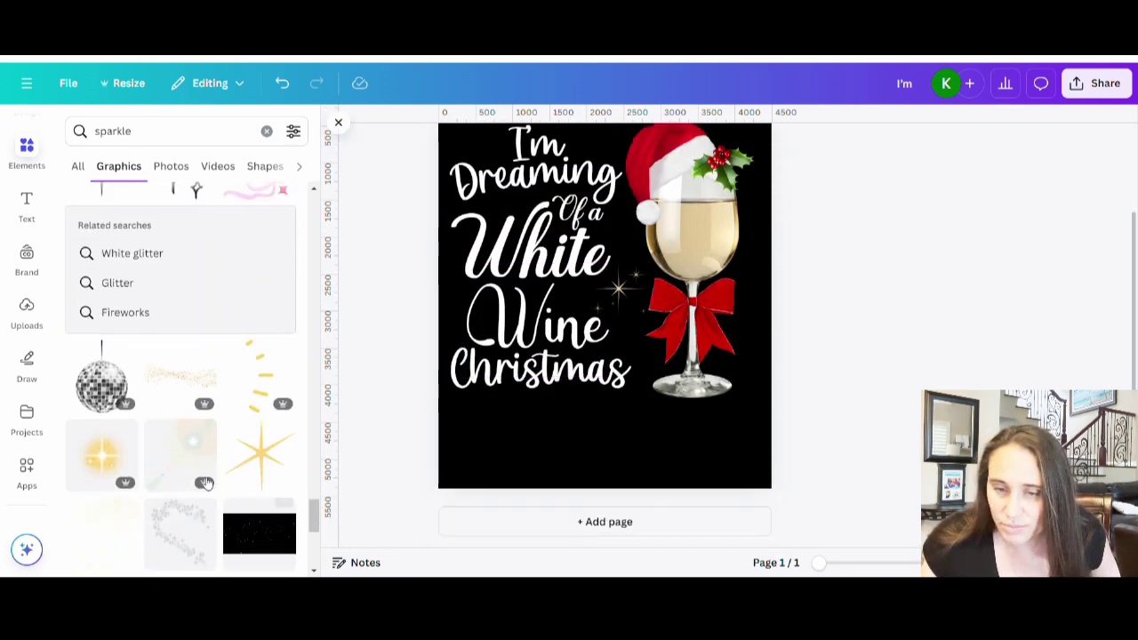
scroll(107, 311, up, 2)
click(90, 309)
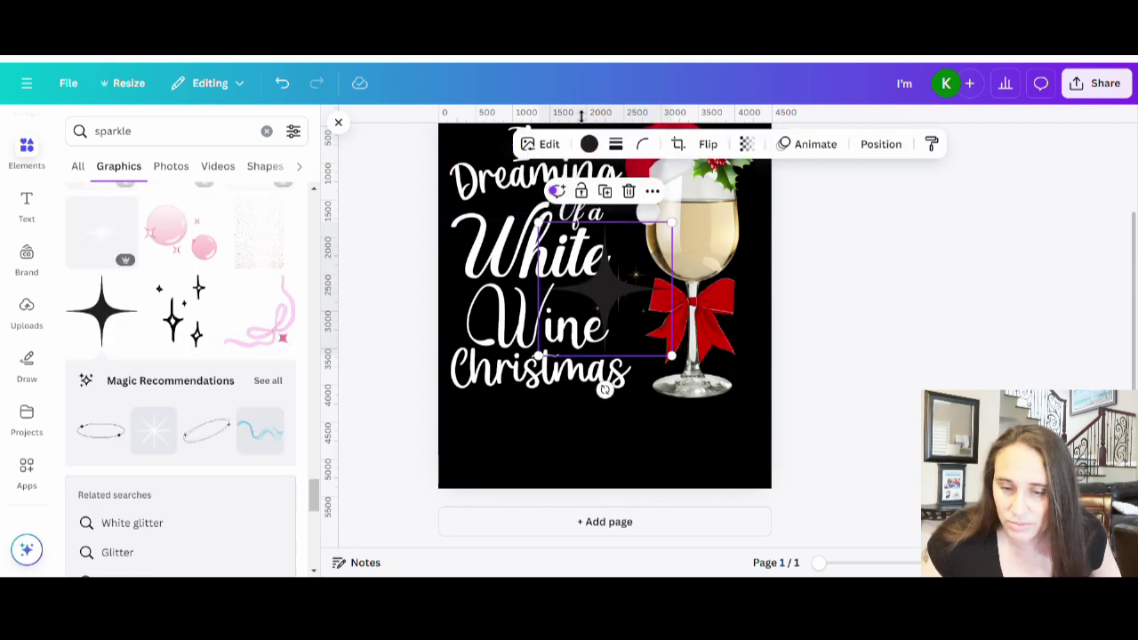
click(589, 143)
click(200, 242)
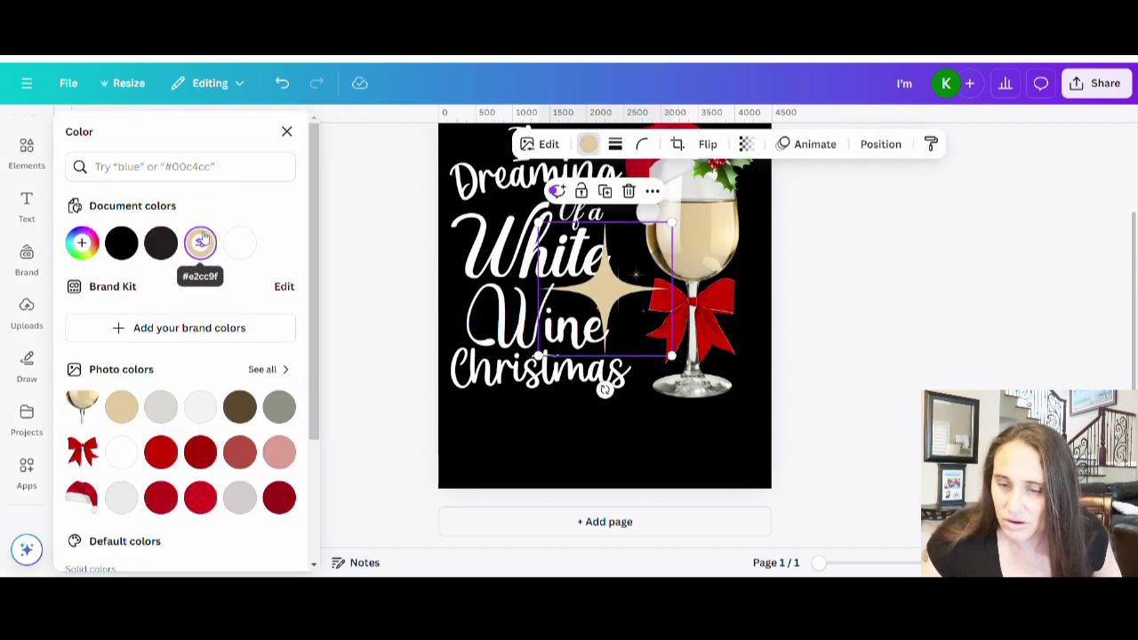
Step: Shrink the beige star to a small sparkle and place it above the end of "Dreaming", beside the Santa hat
drag(539, 355, 630, 260)
scroll(629, 260, up, 2)
drag(658, 318, 622, 219)
click(884, 266)
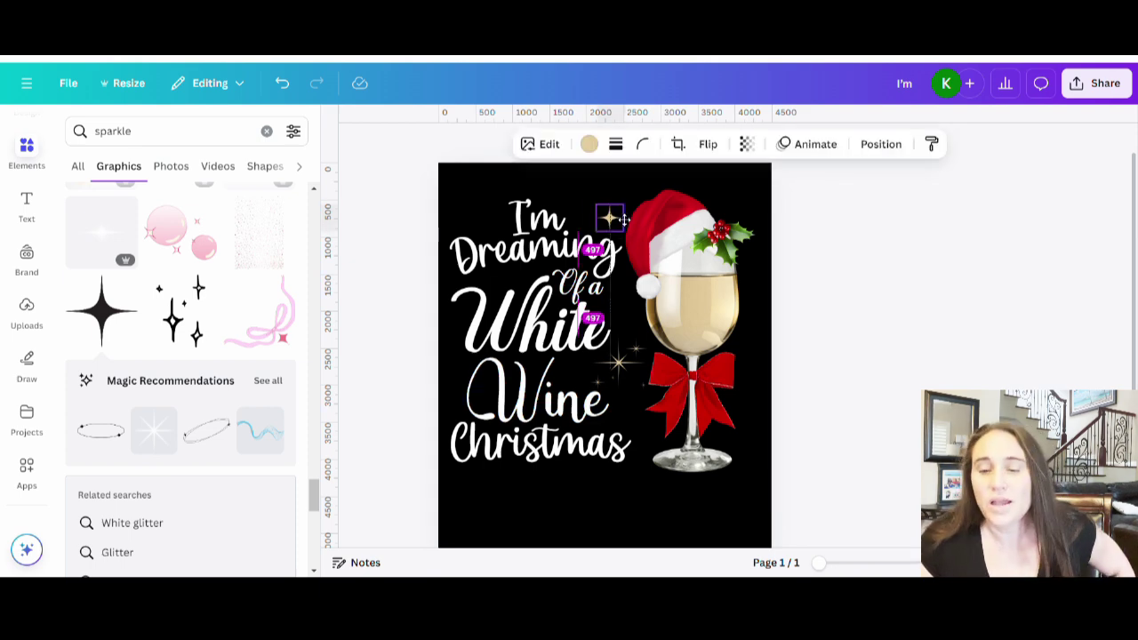
click(866, 329)
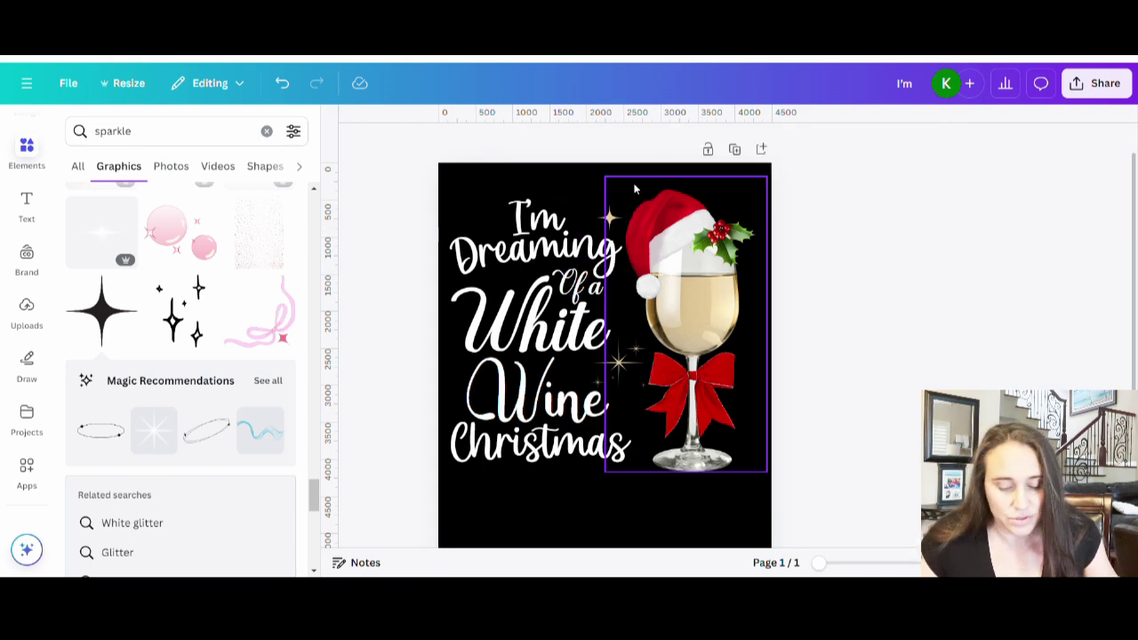
Step: Place one copy of the beige star to the right of the bow and another between "Christmas" and the glass base
click(610, 217)
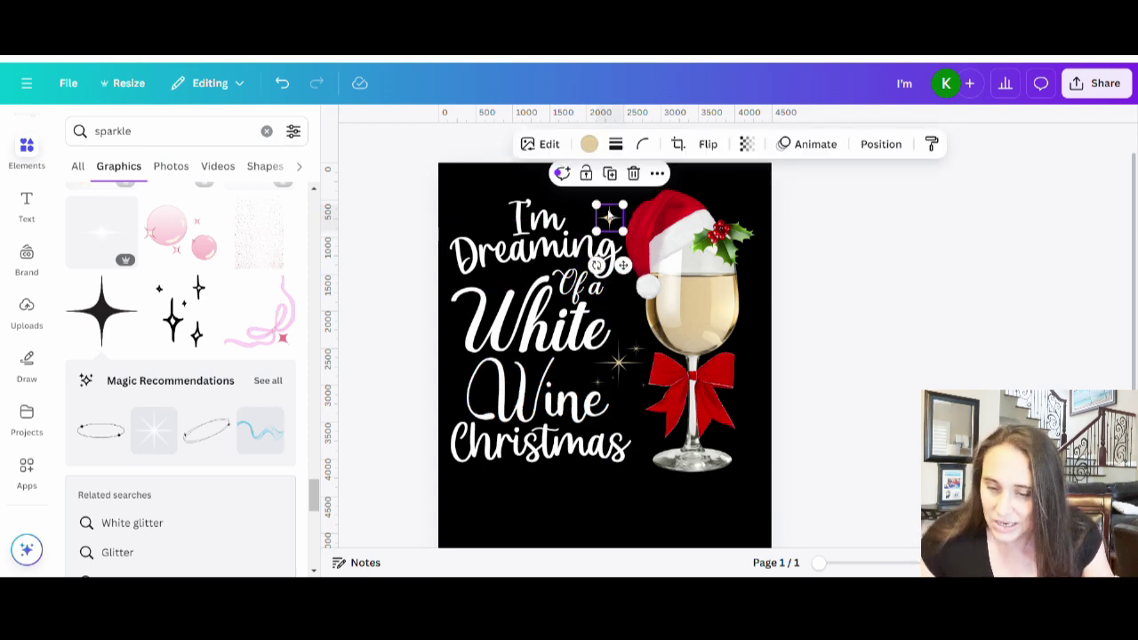
drag(610, 217, 744, 406)
click(883, 408)
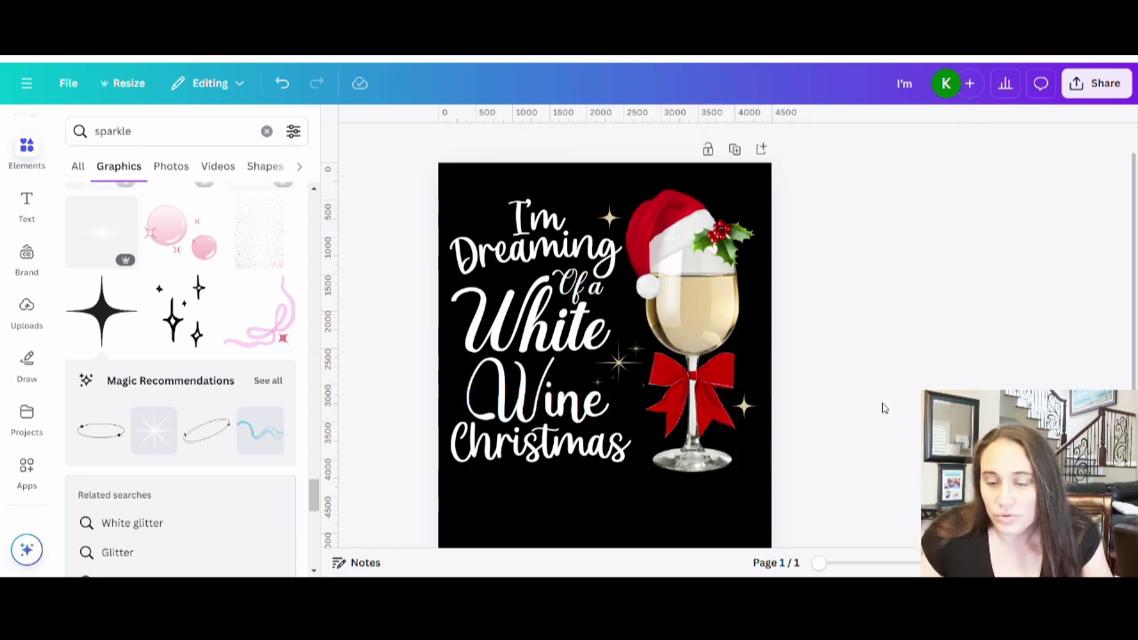
click(744, 407)
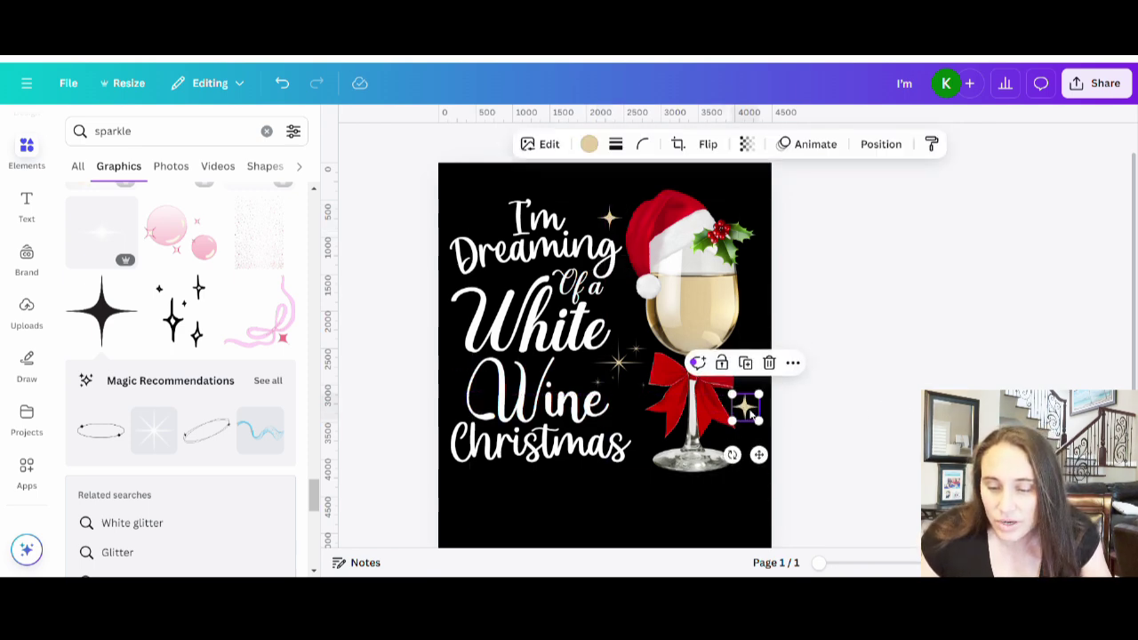
drag(749, 415, 658, 436)
click(884, 427)
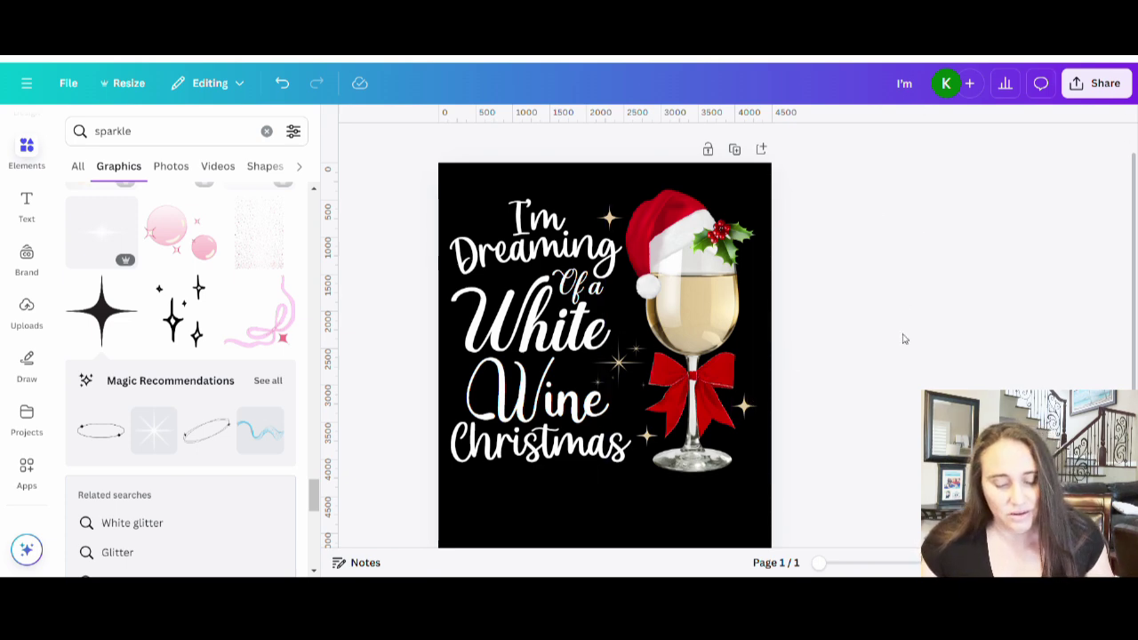
Step: Place a smaller copy of the beige star just above the end of "White", beside the glass
click(655, 446)
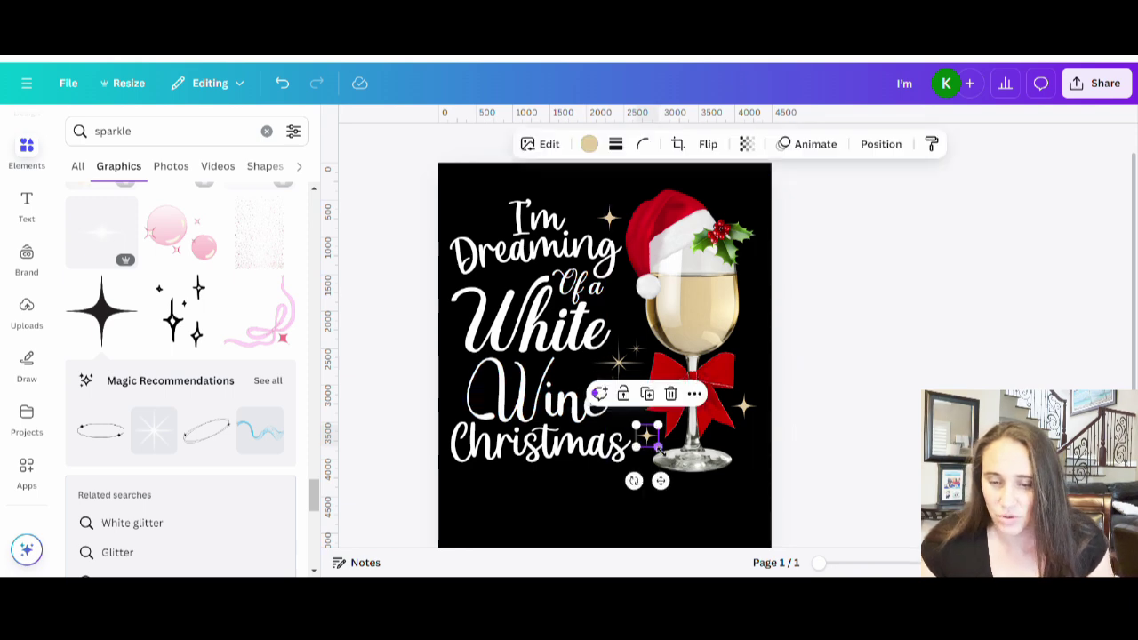
drag(653, 446, 627, 304)
click(880, 350)
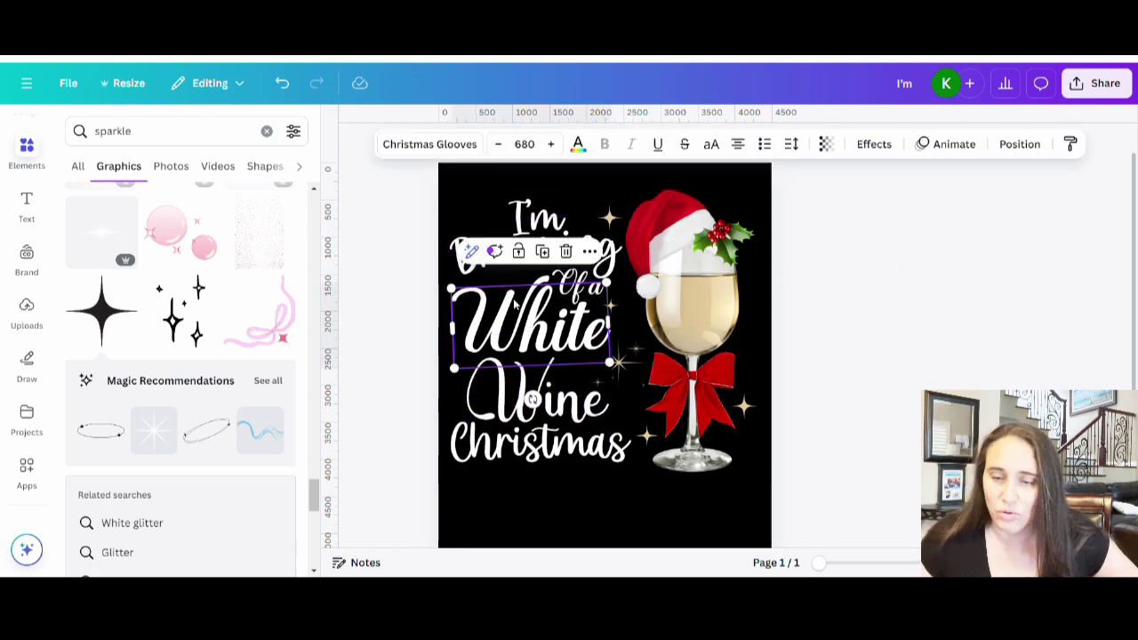
Step: Recolor the words "White" and "Wine" with the beige document color
click(527, 327)
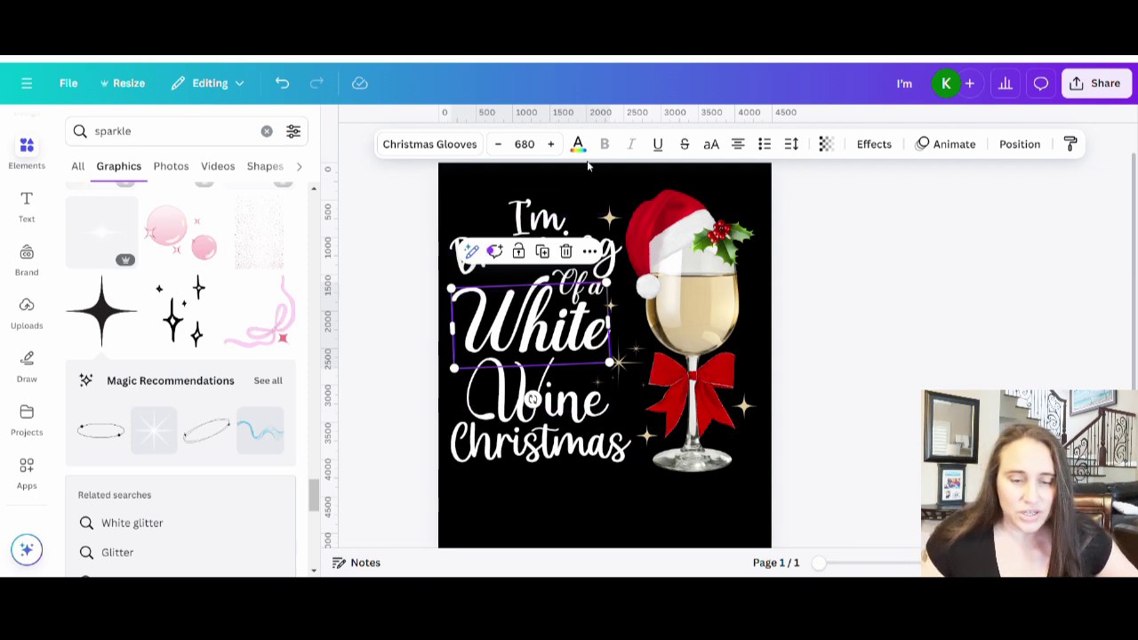
click(577, 144)
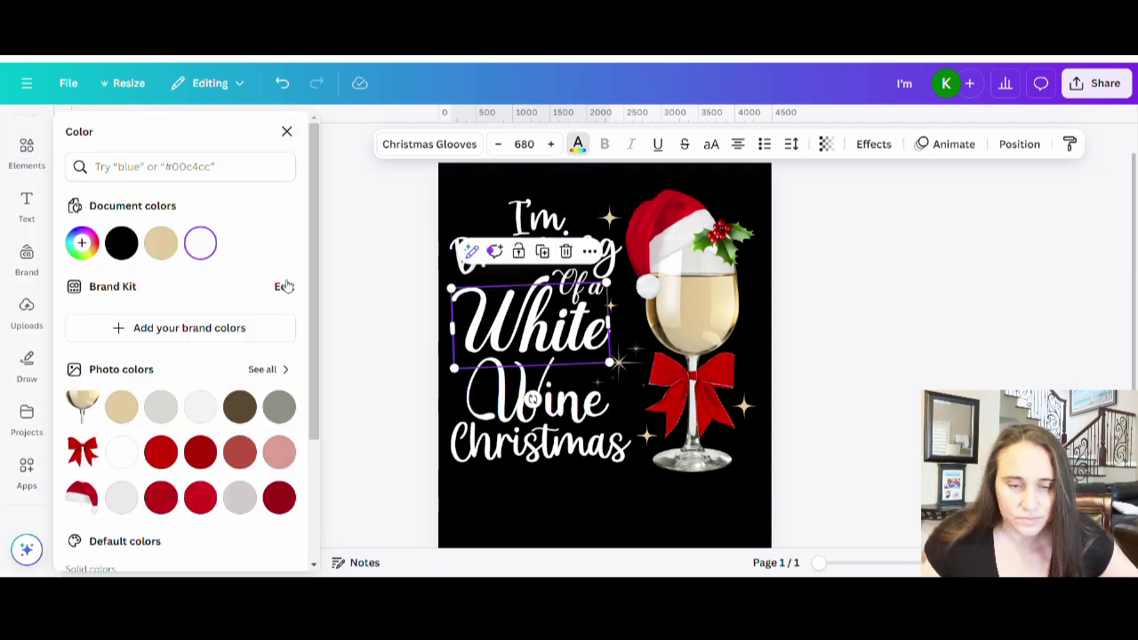
click(161, 243)
click(471, 404)
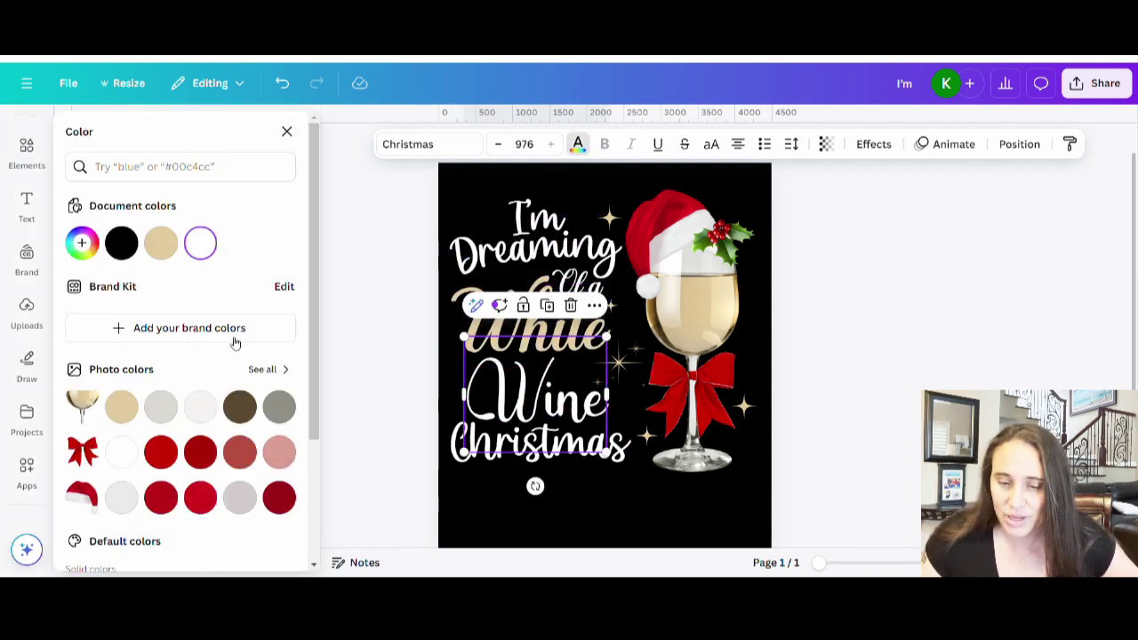
click(161, 243)
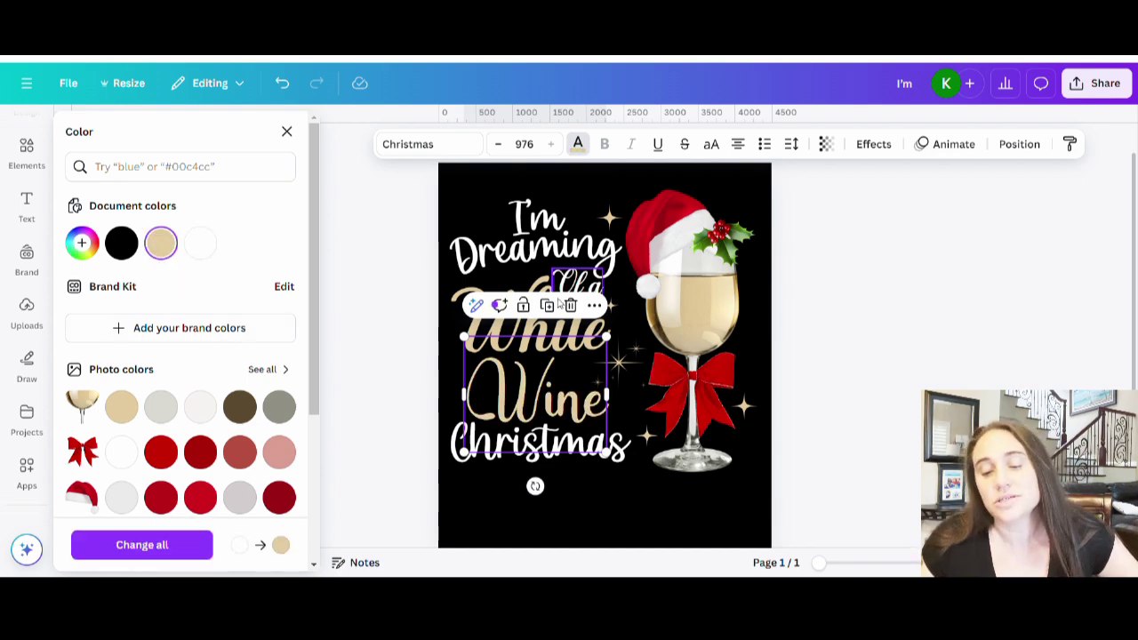
click(876, 336)
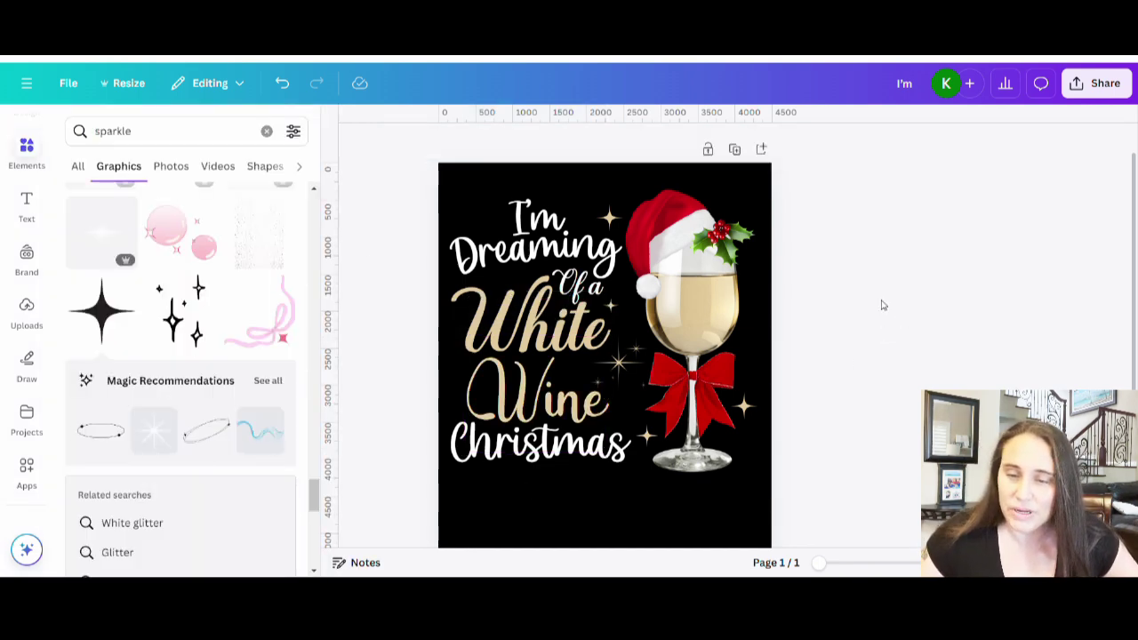
Step: Recolor the word "I'm" with the bright red from the Santa hat's photo colors
click(550, 219)
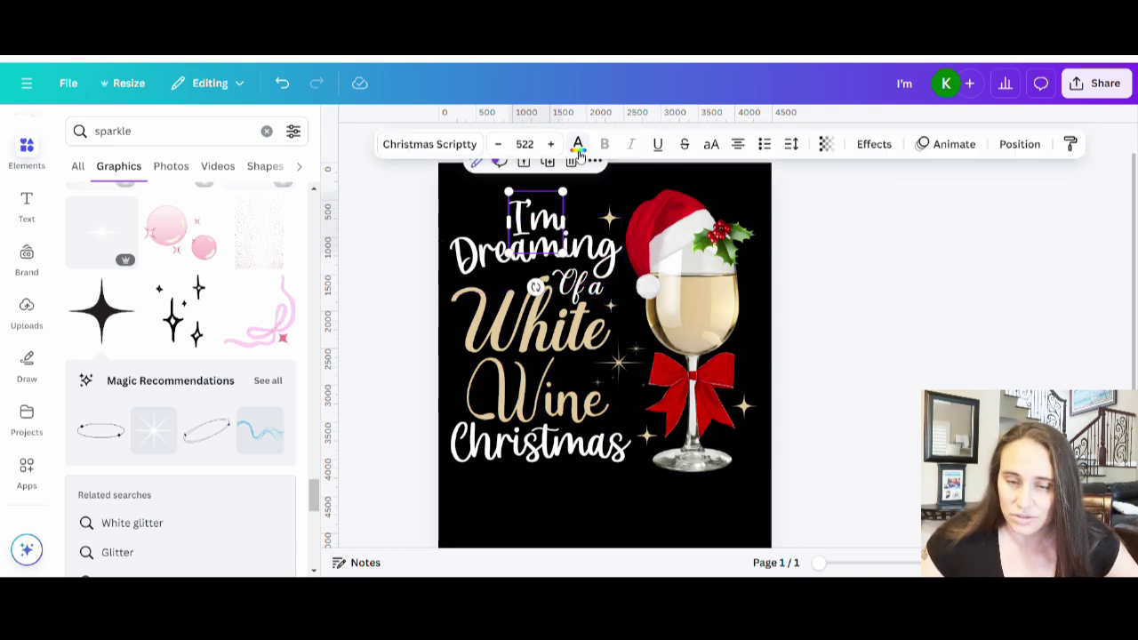
click(579, 144)
click(200, 497)
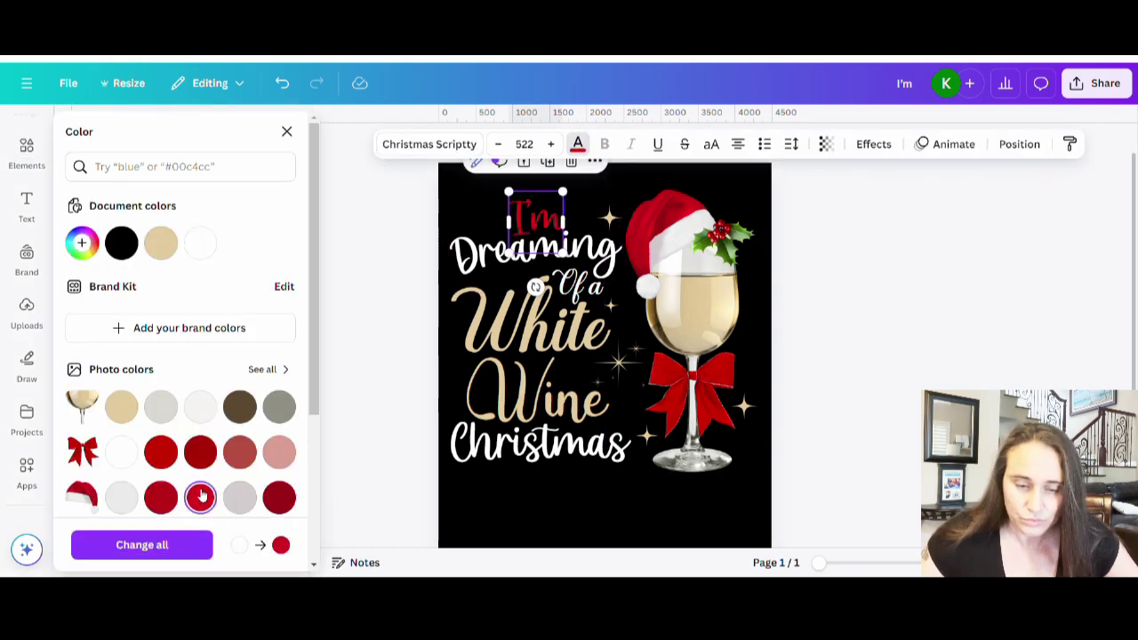
Step: Recolor "Dreaming", "Of a" and "Christmas" with the same bright red from the Santa hat's photo colors
click(524, 262)
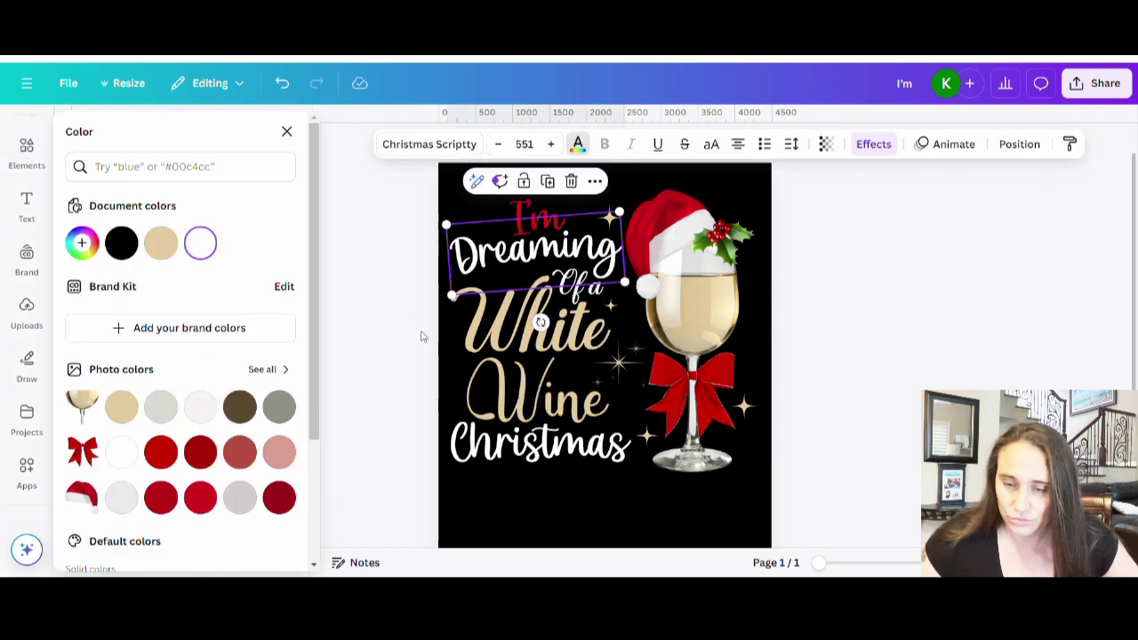
click(197, 498)
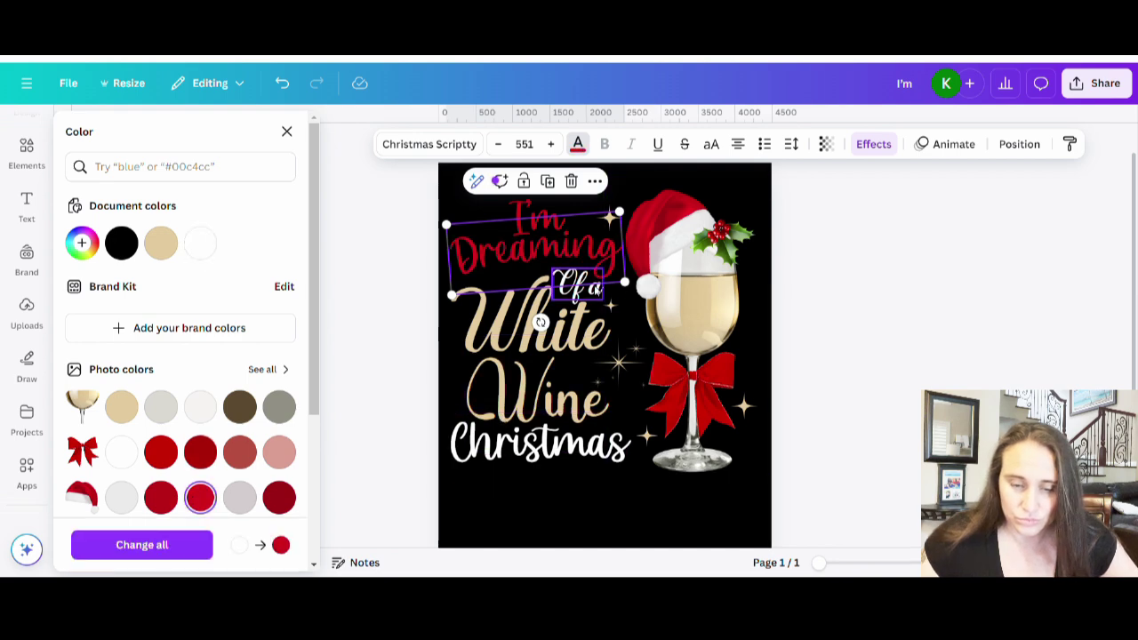
click(578, 286)
click(200, 497)
click(539, 444)
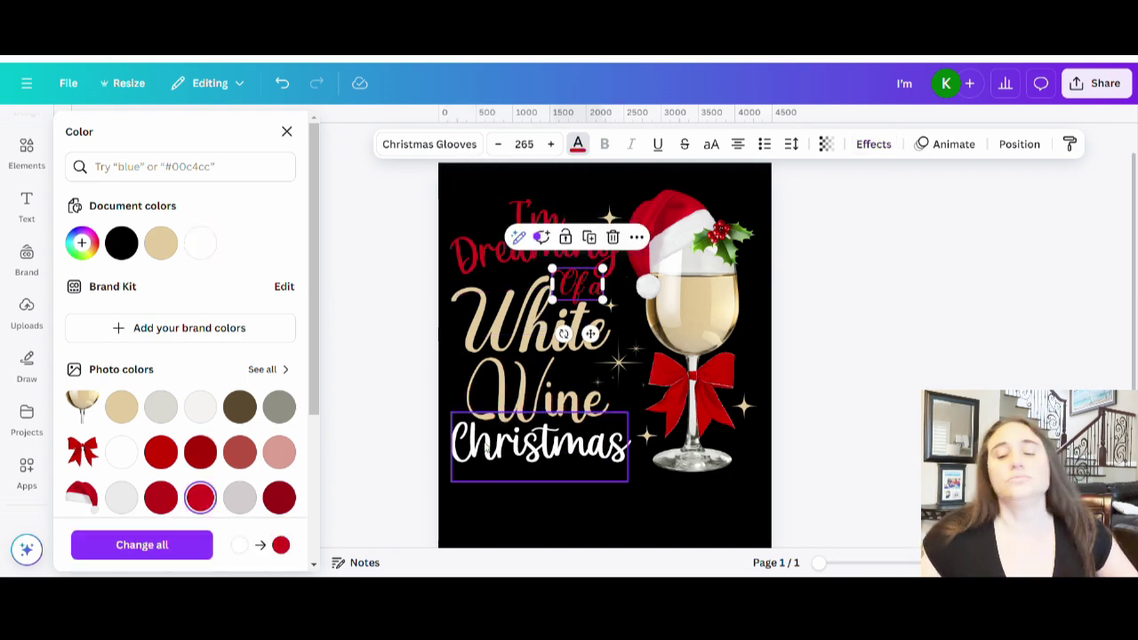
click(200, 496)
click(894, 375)
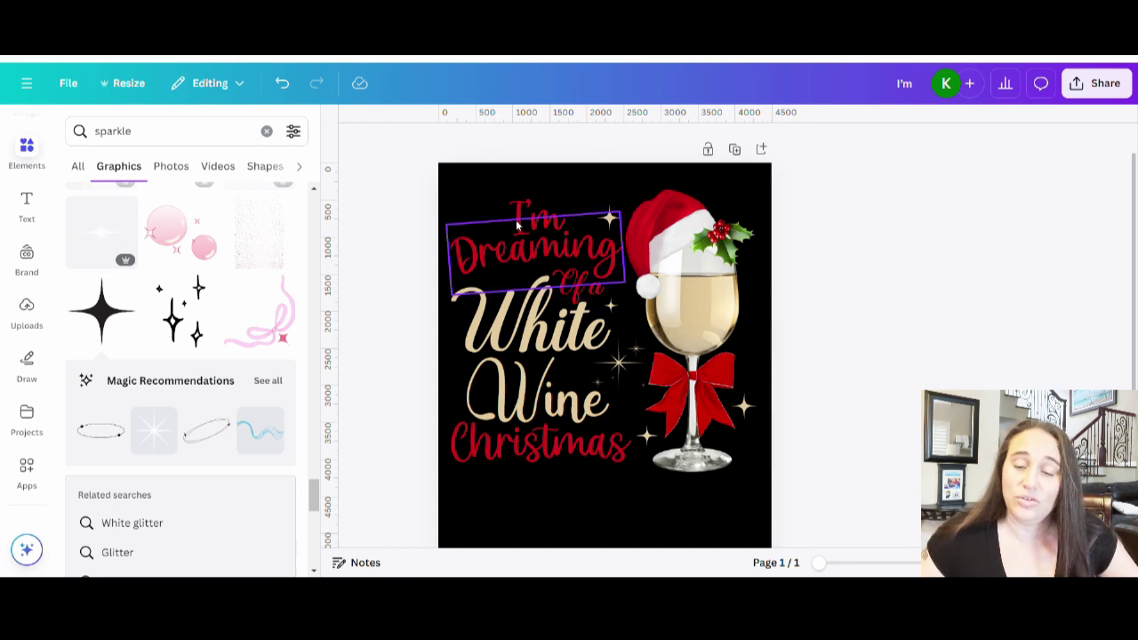
Step: Try the design on a white page background, and set the background back to black
click(674, 521)
click(623, 143)
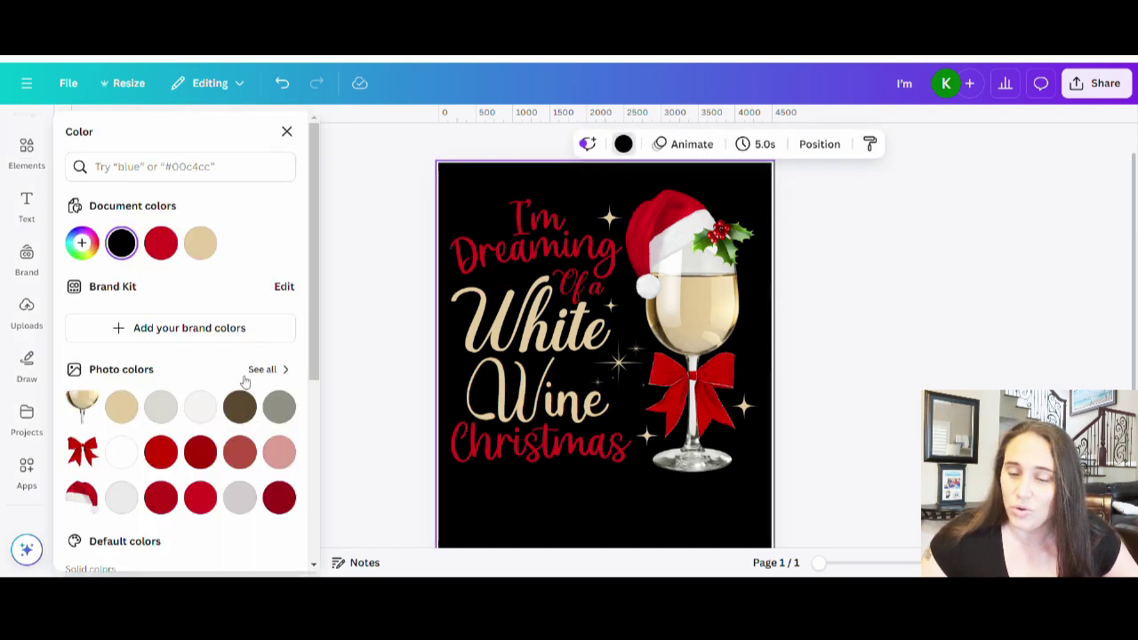
scroll(245, 380, down, 3)
click(279, 376)
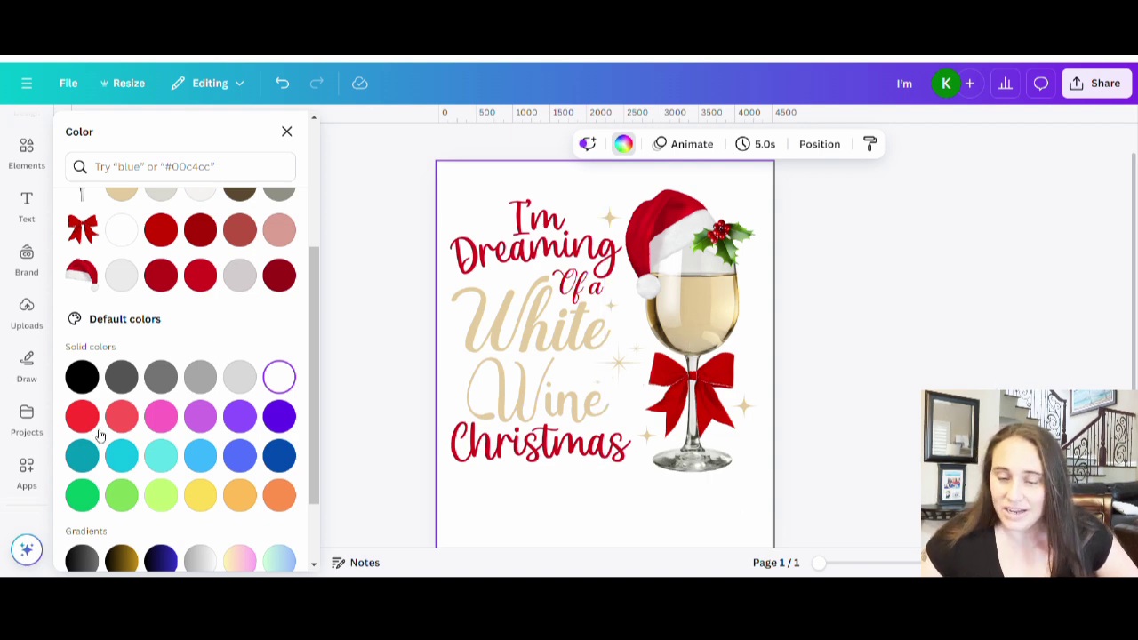
click(82, 377)
click(858, 329)
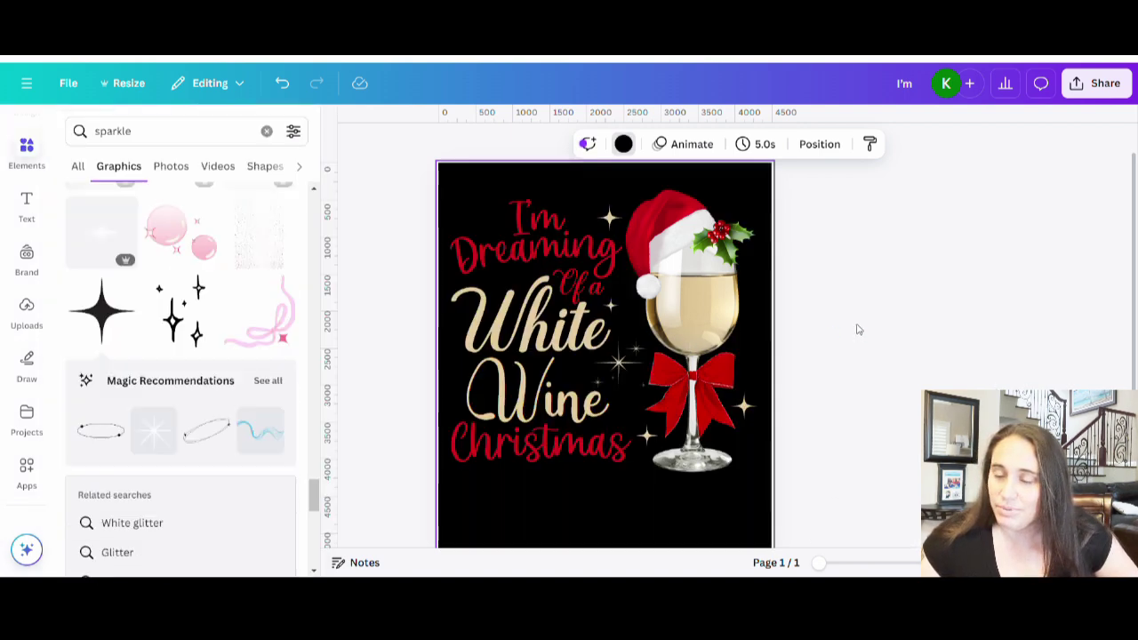
Step: Add an Outline effect to "Christmas" in the beige document color with a thickness of 12
click(613, 454)
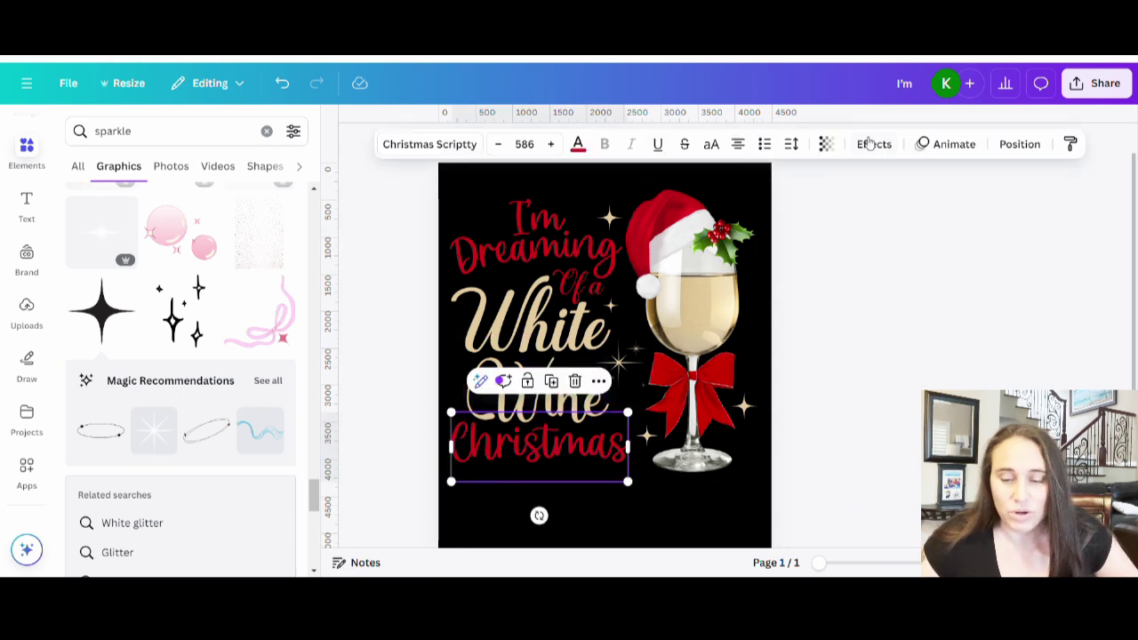
click(869, 144)
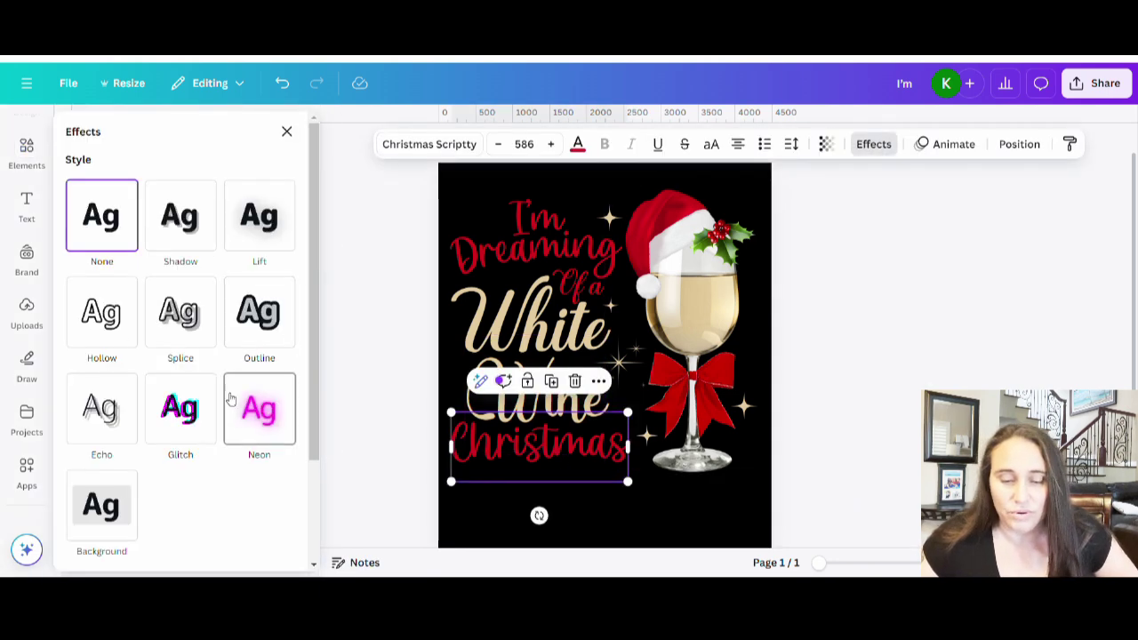
click(280, 334)
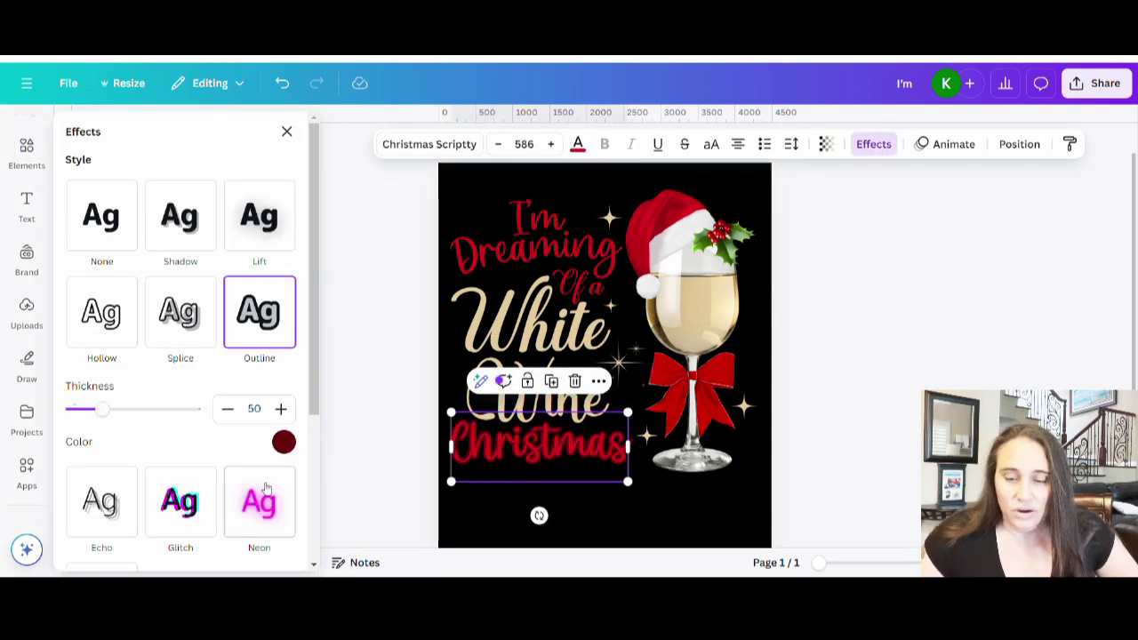
click(284, 442)
click(185, 274)
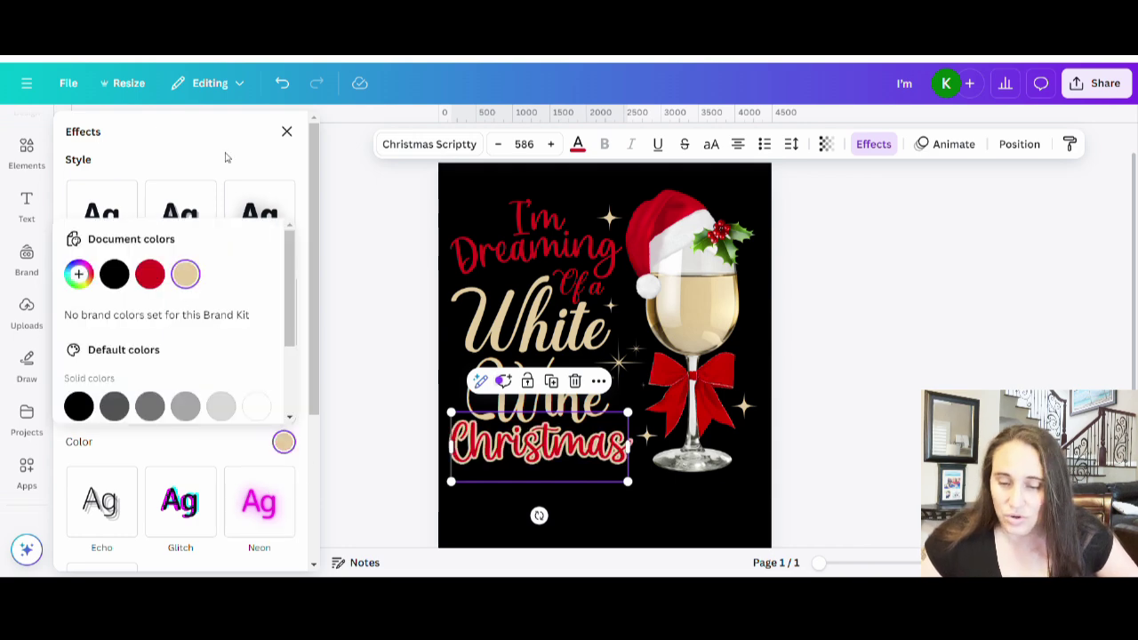
click(225, 157)
drag(119, 411, 80, 415)
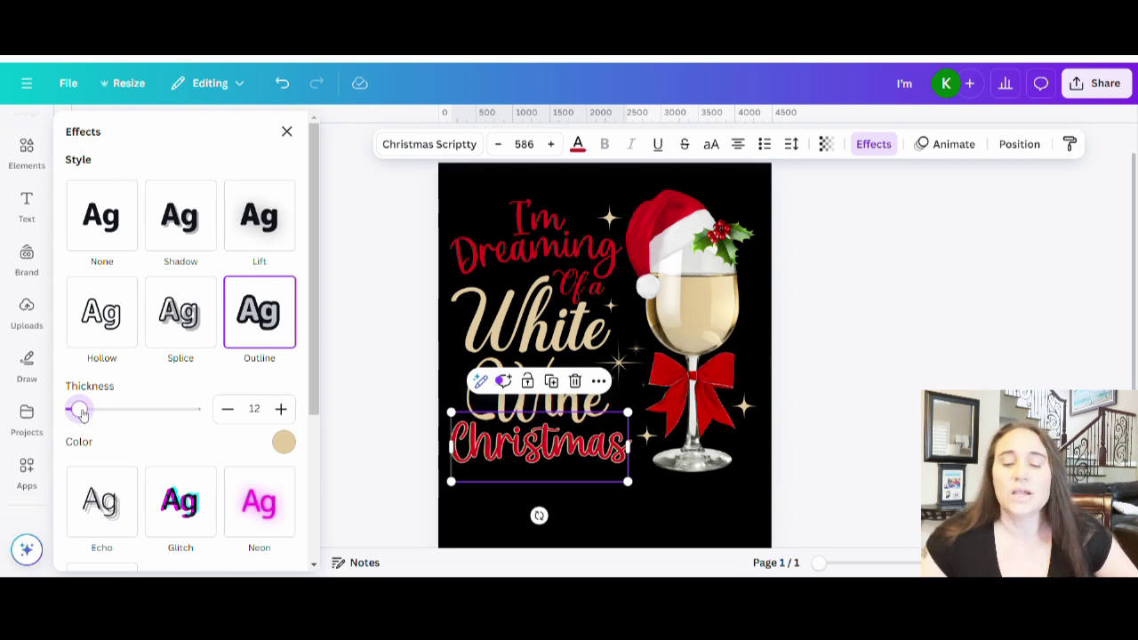
click(632, 518)
click(894, 483)
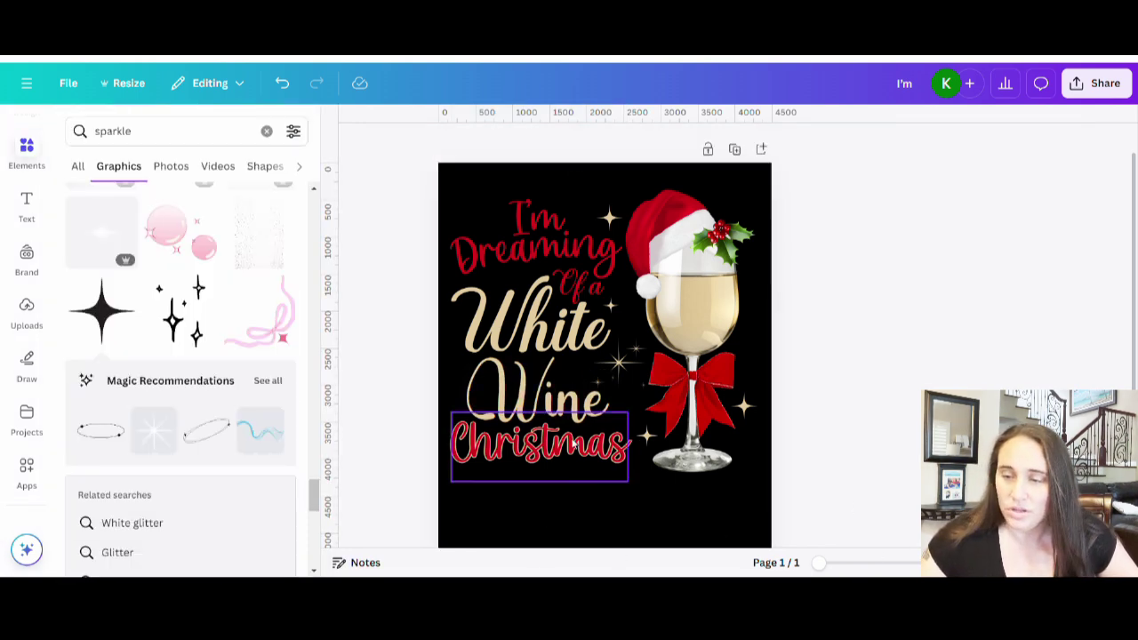
Step: Add an Outline effect to "I'm" in the beige document color with a thickness of 15
click(538, 200)
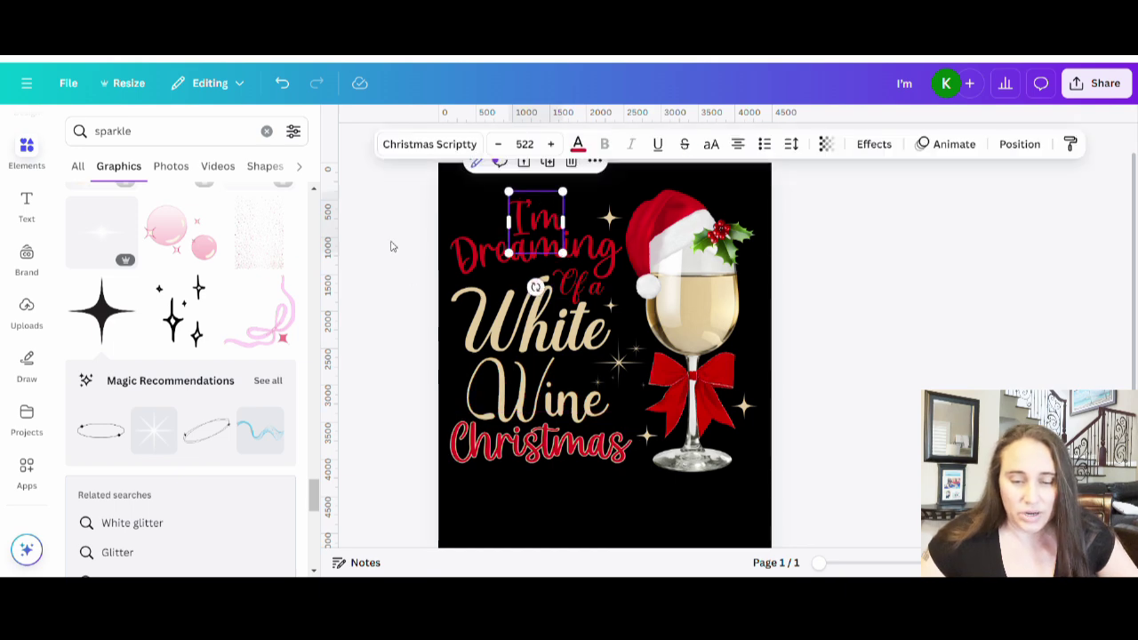
click(896, 145)
click(259, 311)
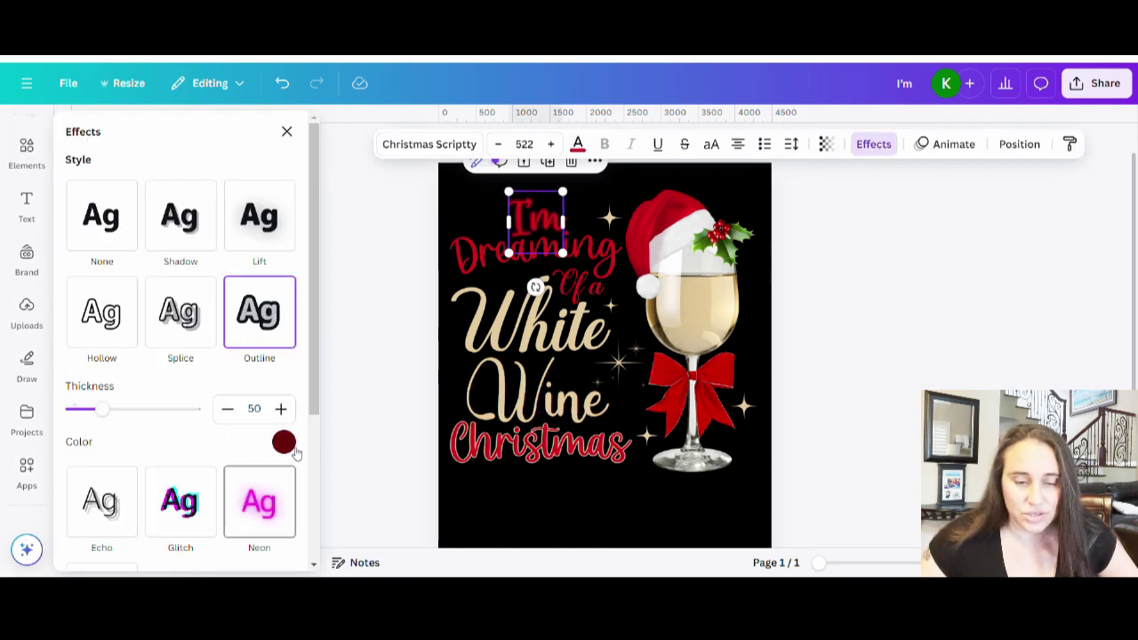
click(284, 442)
click(186, 271)
click(198, 147)
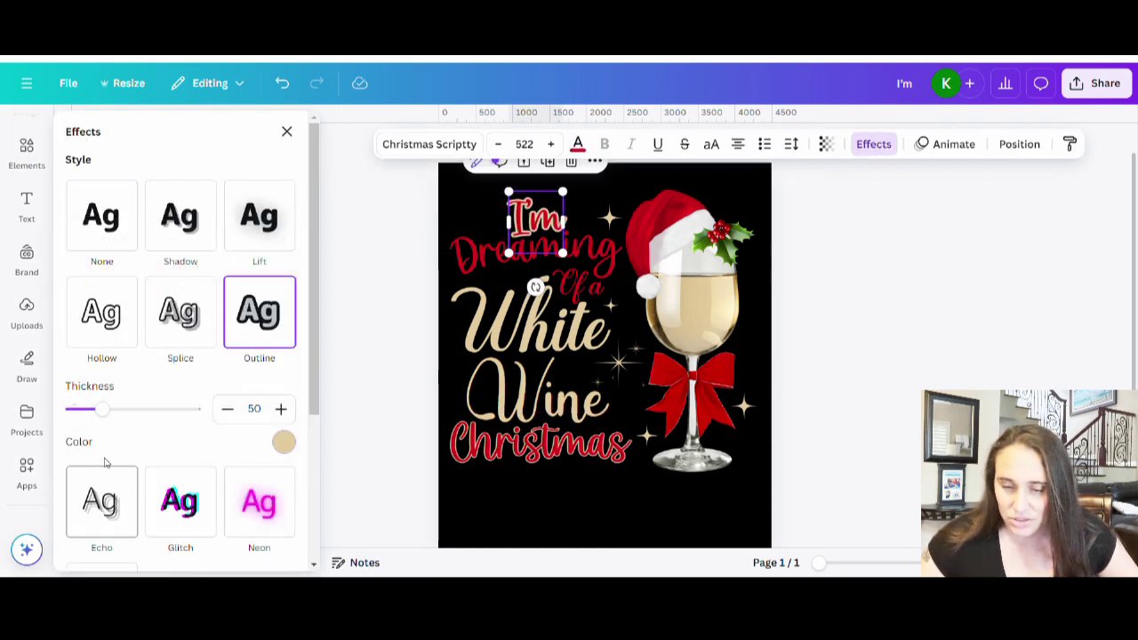
drag(101, 409, 83, 414)
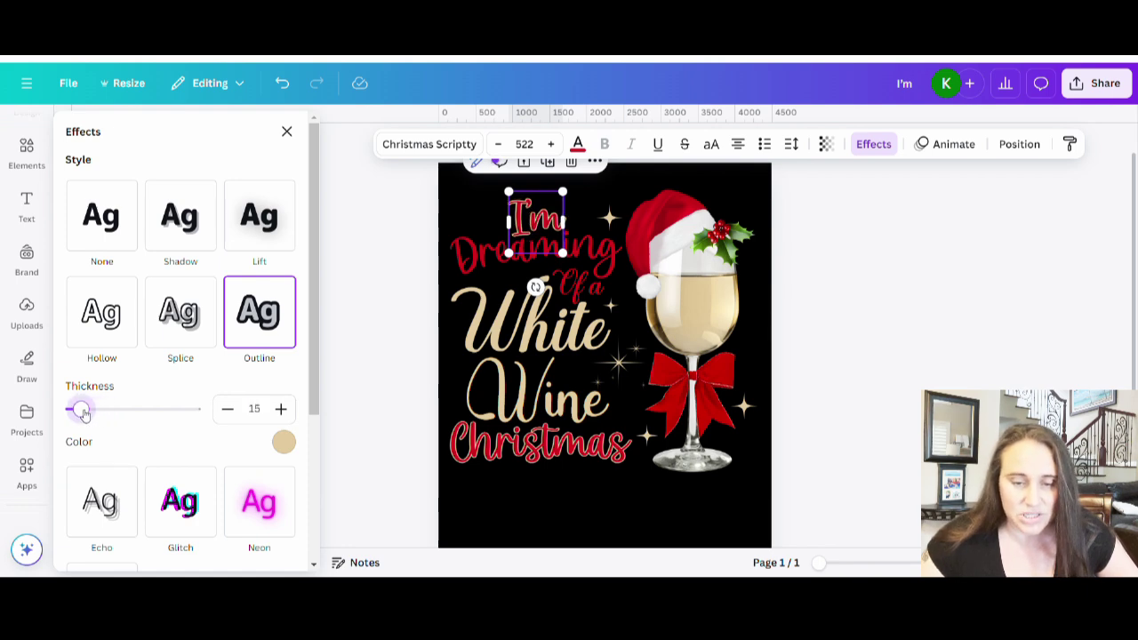
Step: Add an Outline effect to "Dreaming" in the beige document color with a thickness of 13
click(484, 255)
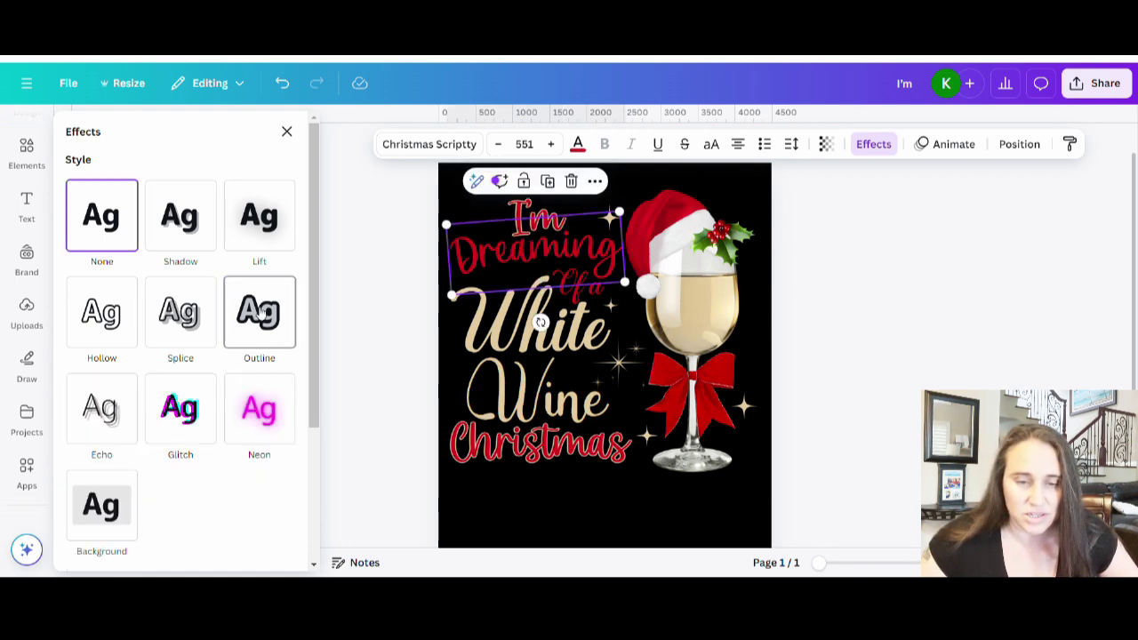
click(259, 311)
click(283, 442)
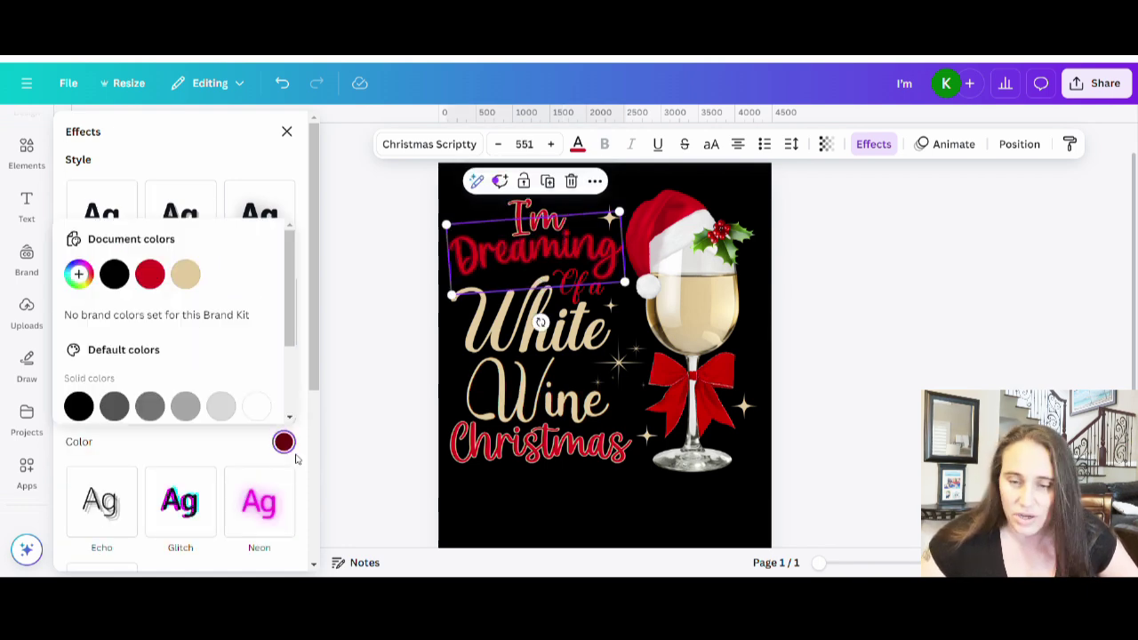
click(186, 273)
click(199, 166)
drag(101, 408, 82, 407)
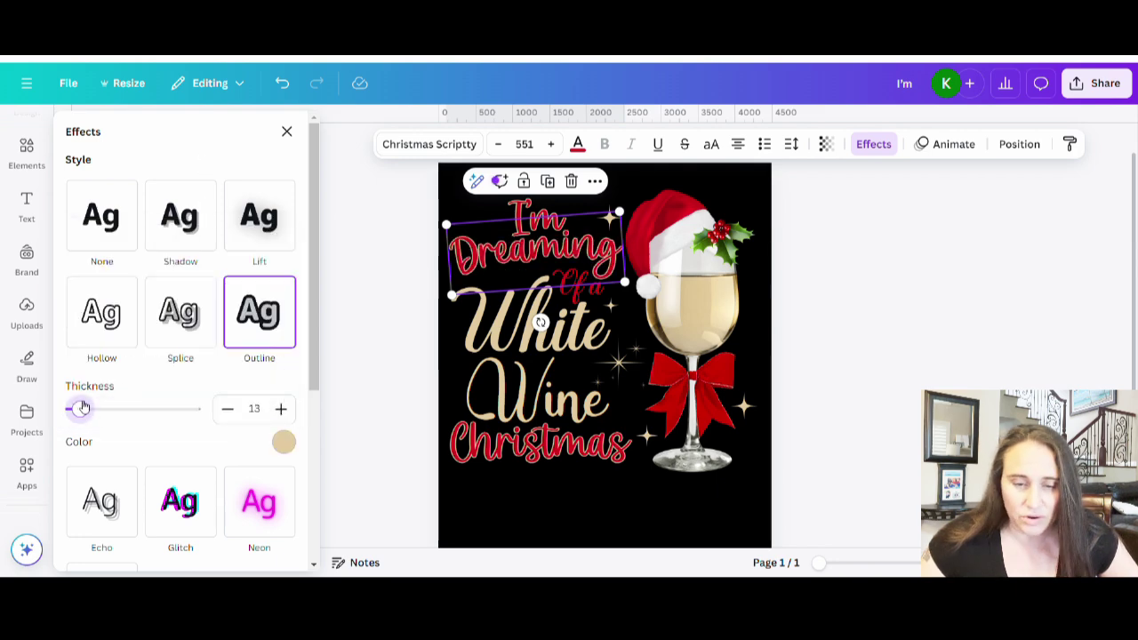
Step: Add an Outline effect to "Of a" in the beige document color with a thickness of 19
click(578, 285)
click(279, 331)
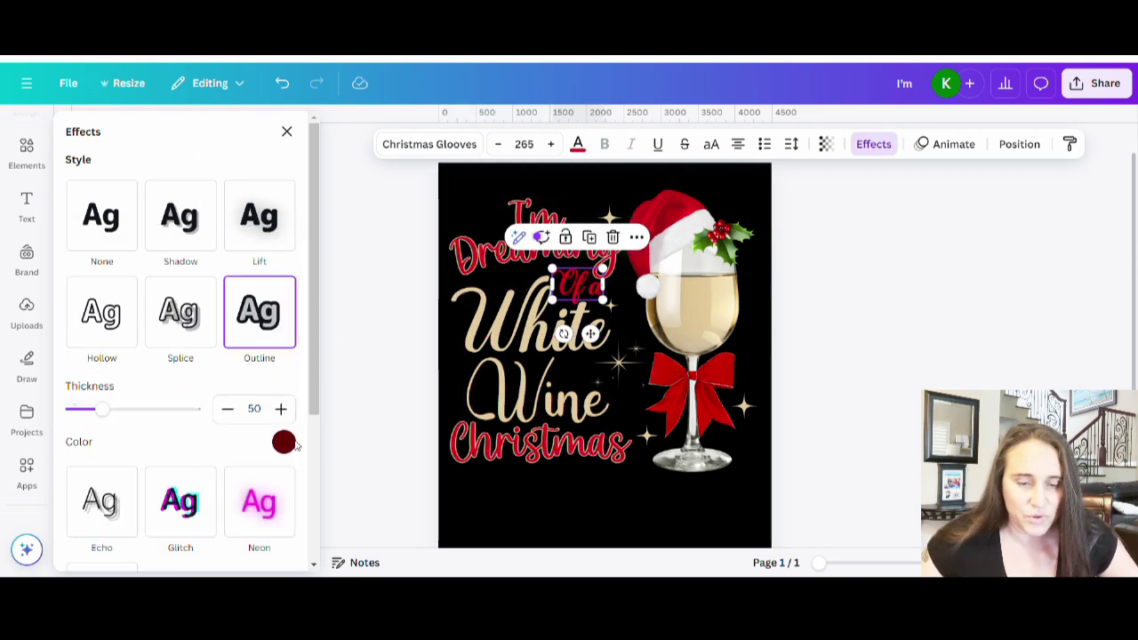
click(283, 442)
click(194, 277)
drag(102, 409, 87, 415)
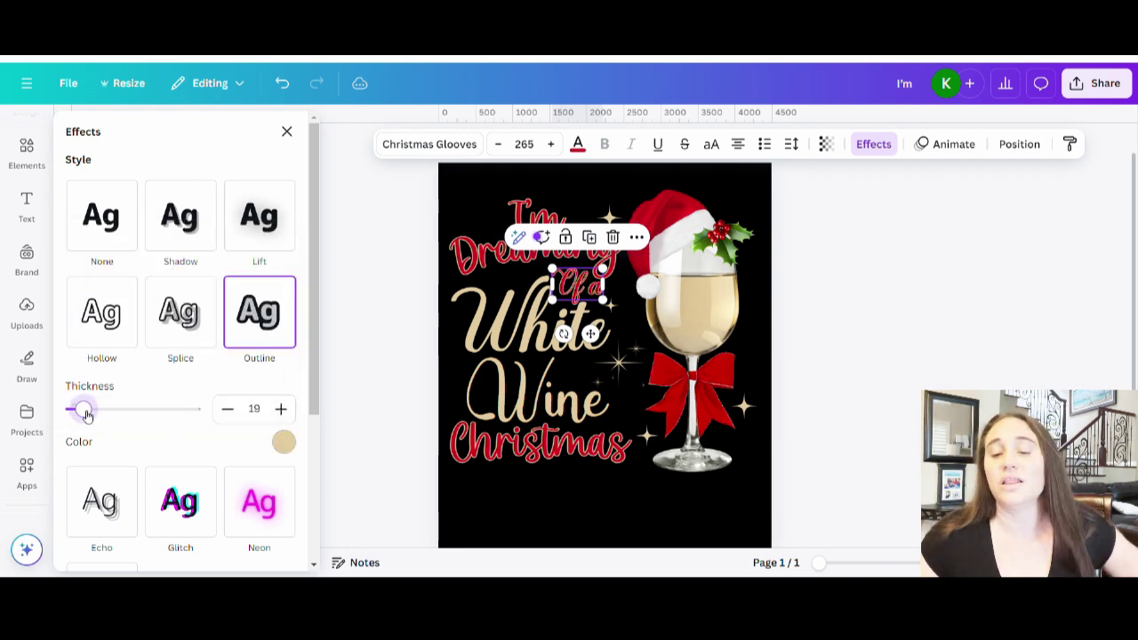
click(922, 346)
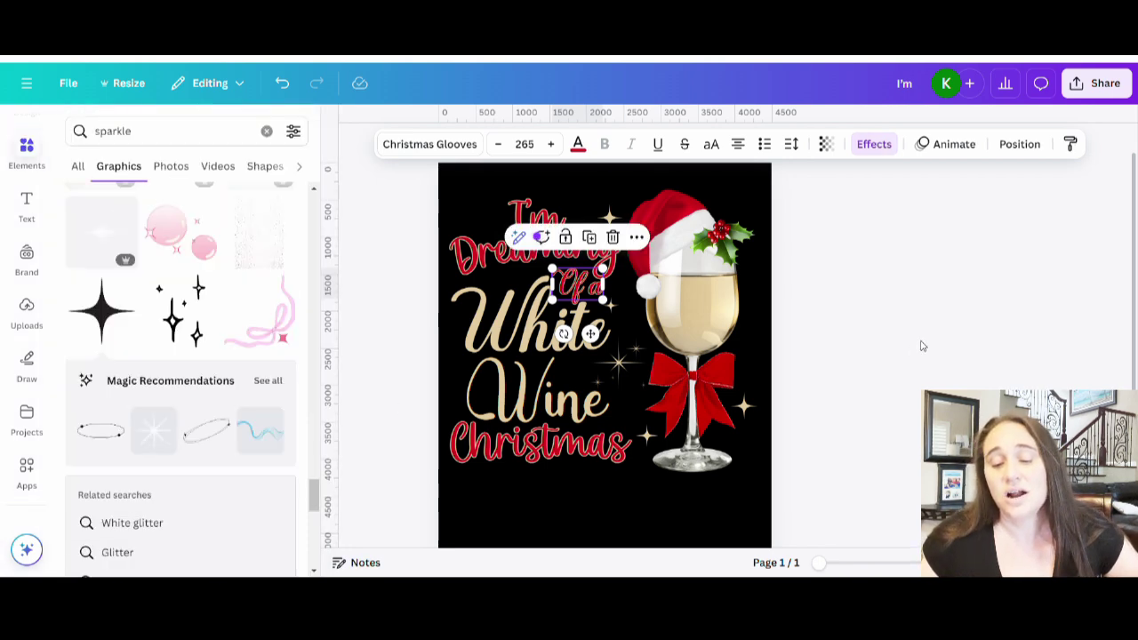
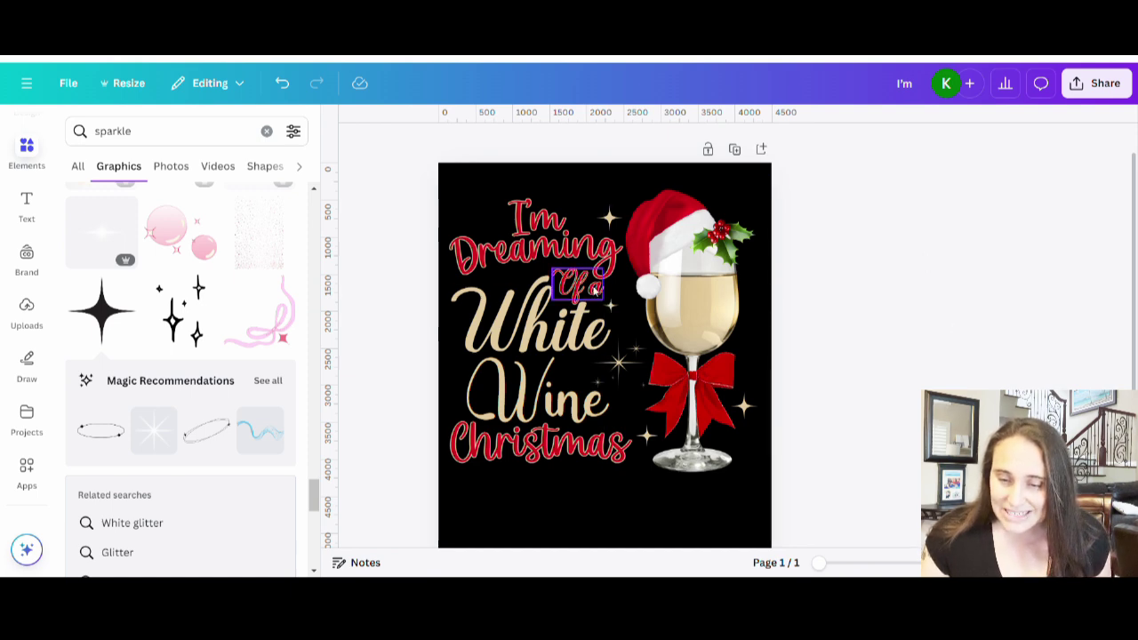
Step: Tilt "Of a" slightly clockwise, enlarge it to font size 294 and nudge it into place between "Dreaming" and "White"
click(582, 289)
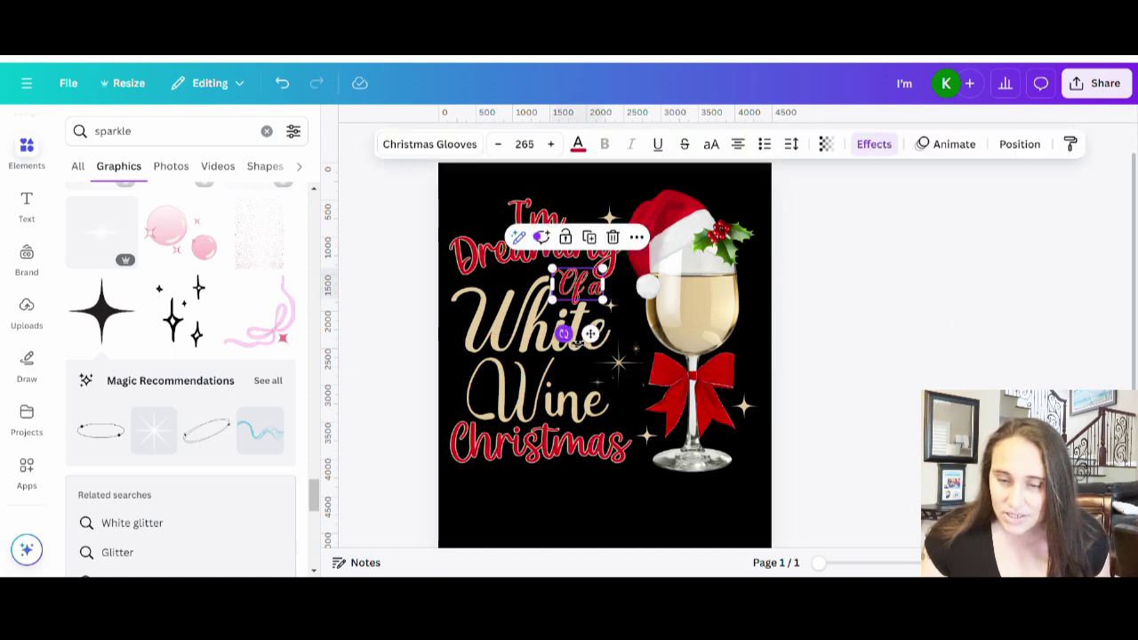
mouse_move(564, 334)
mouse_down()
mouse_move(596, 368)
mouse_move(560, 334)
mouse_up()
click(836, 278)
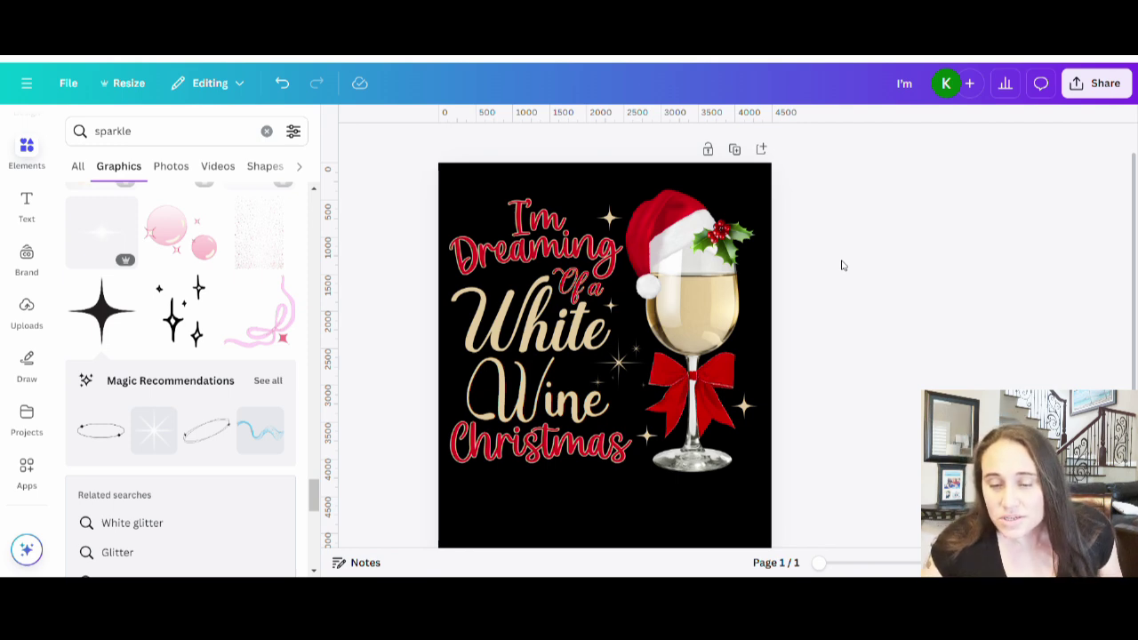
click(590, 290)
mouse_move(589, 290)
mouse_down()
mouse_move(608, 308)
mouse_move(591, 291)
mouse_up()
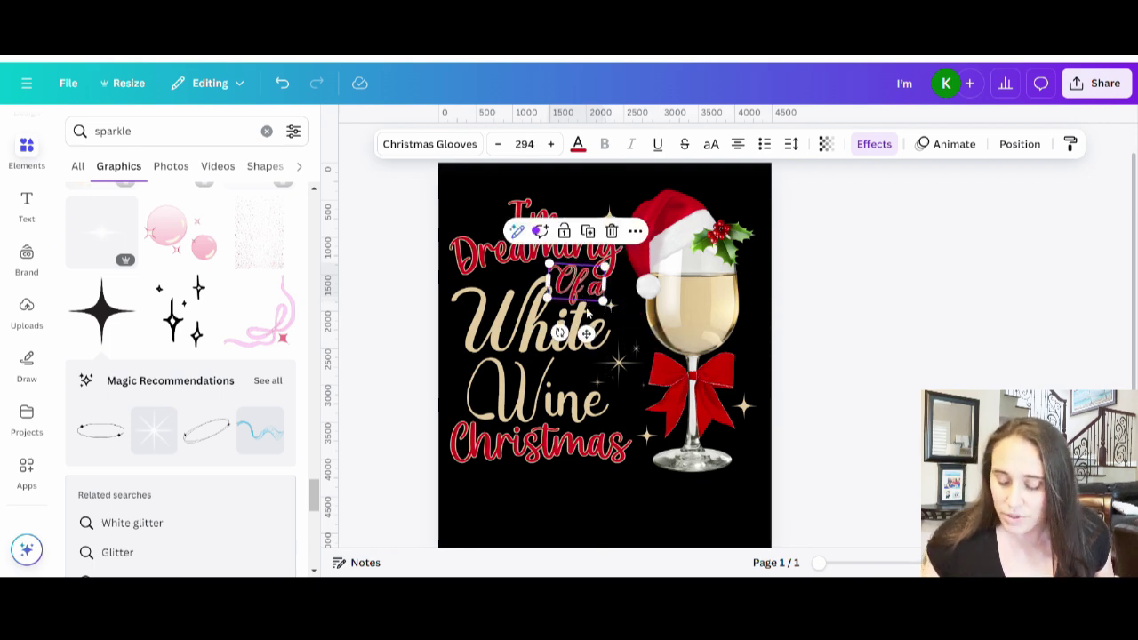
click(706, 309)
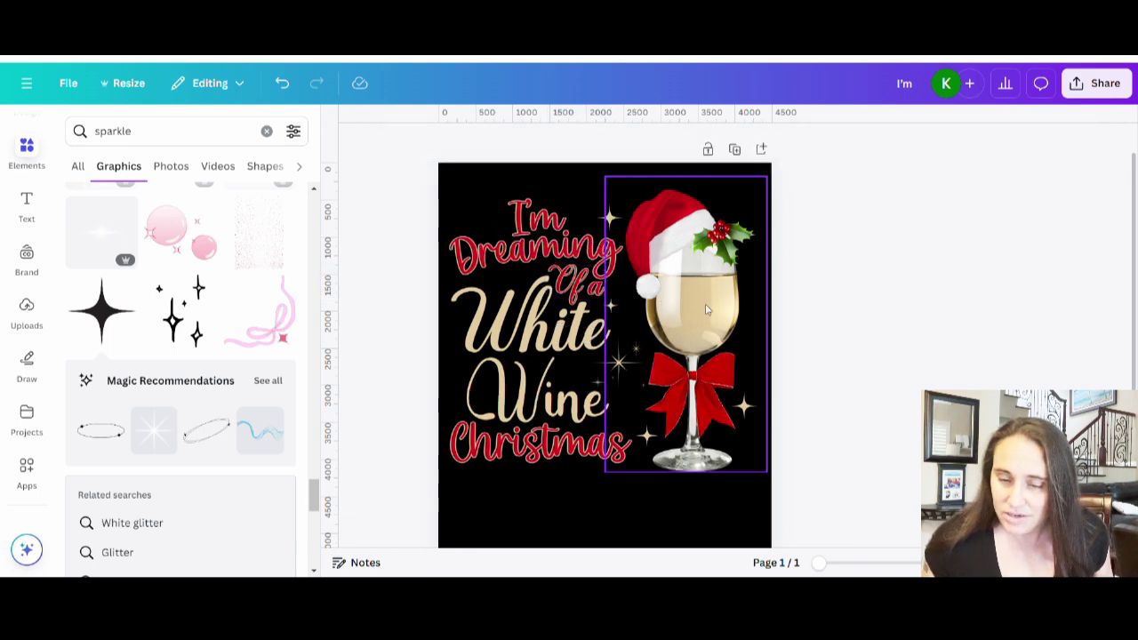
click(577, 284)
drag(577, 284, 578, 283)
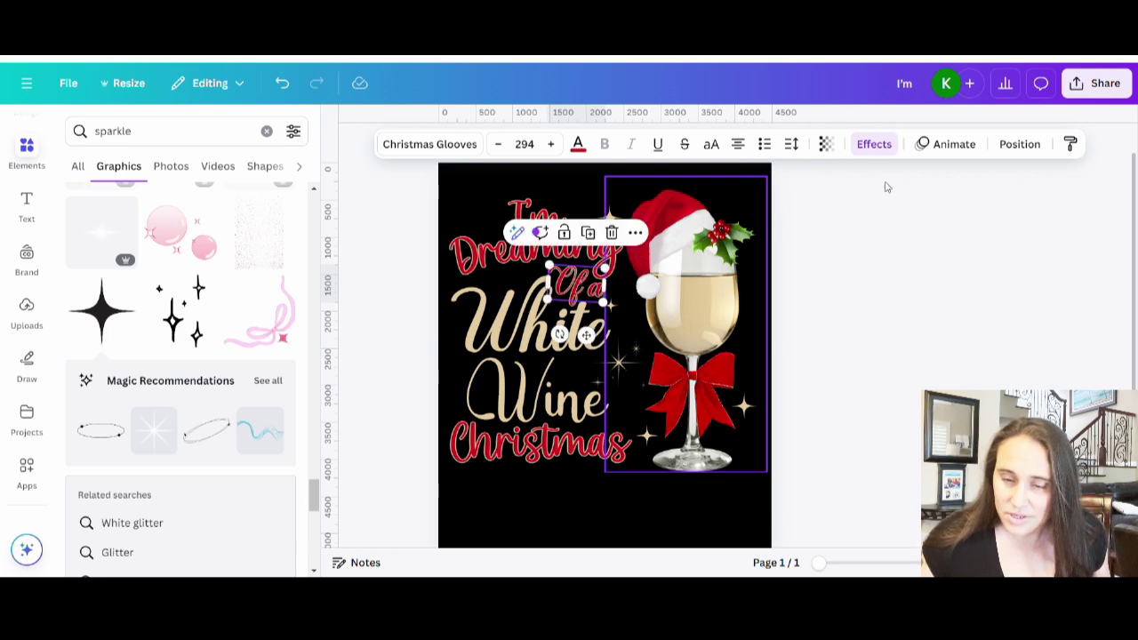
click(885, 304)
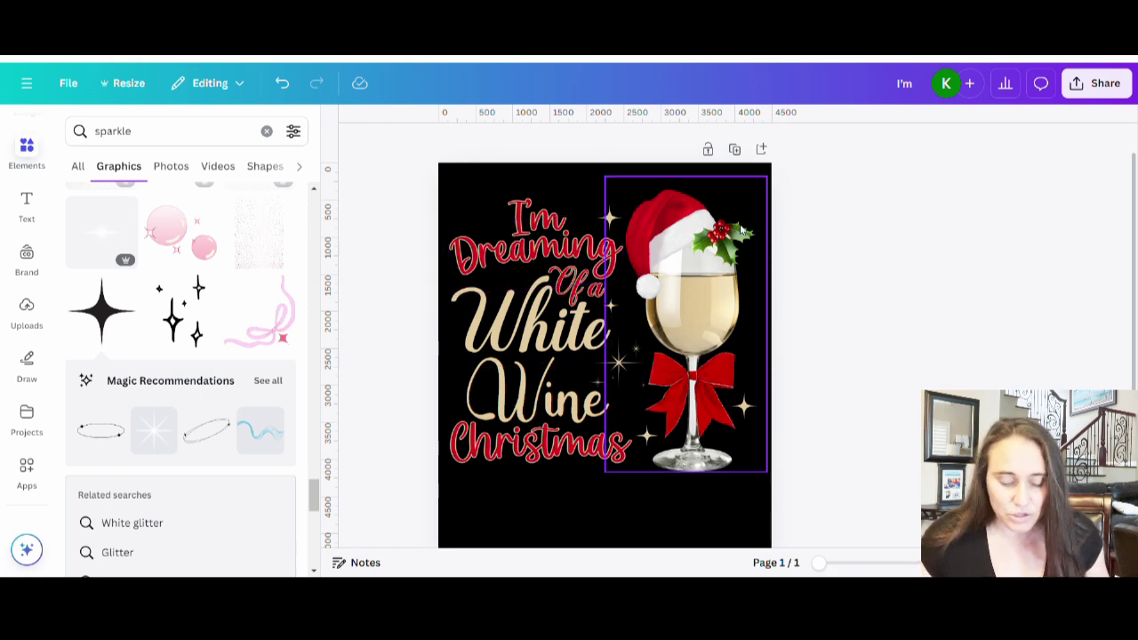
Step: Place a copy of the small beige star between the start of "Dreaming" and the "W" of "White"
click(614, 307)
drag(614, 308, 495, 278)
click(887, 306)
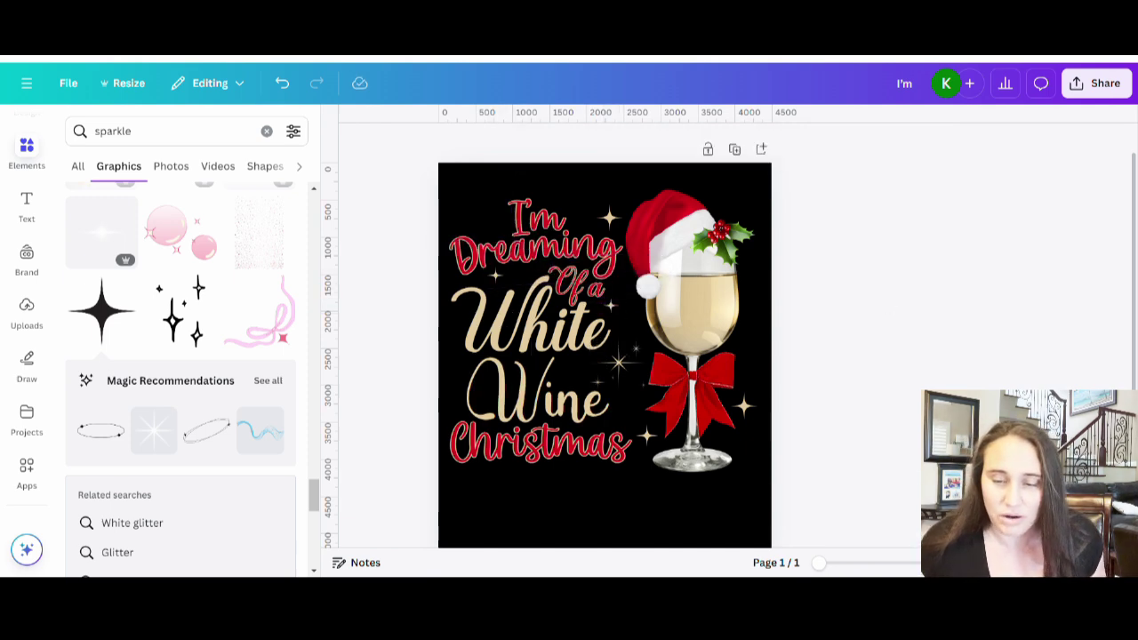
Step: Copy the small beige star from above "White" to the holly and position a star at the holly's lower right, beside the glass
click(497, 276)
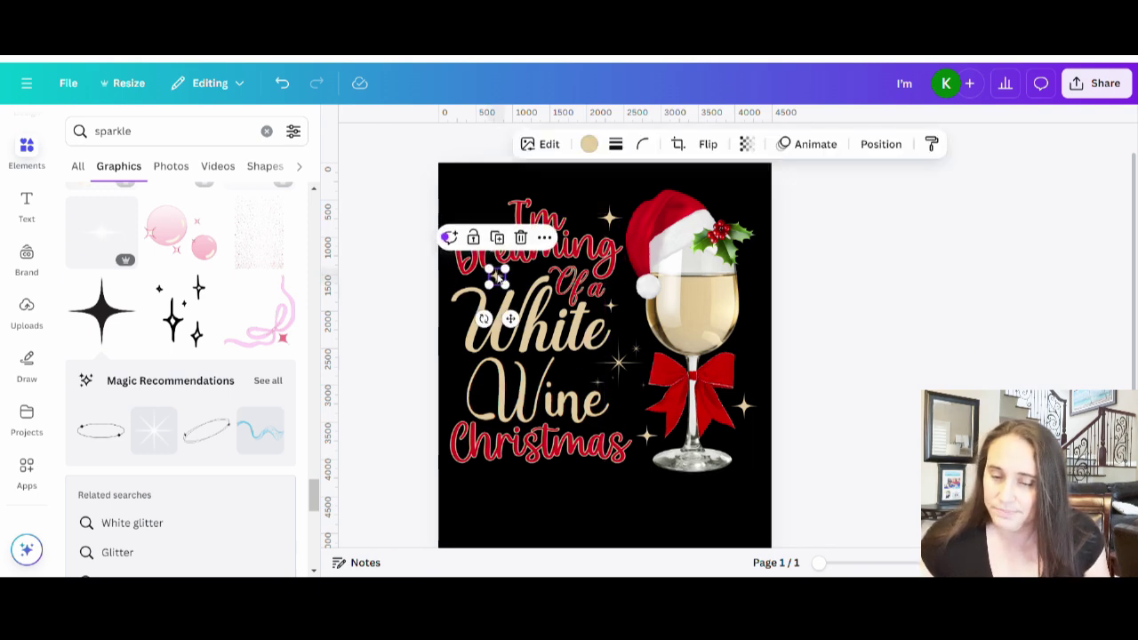
drag(496, 276, 731, 212)
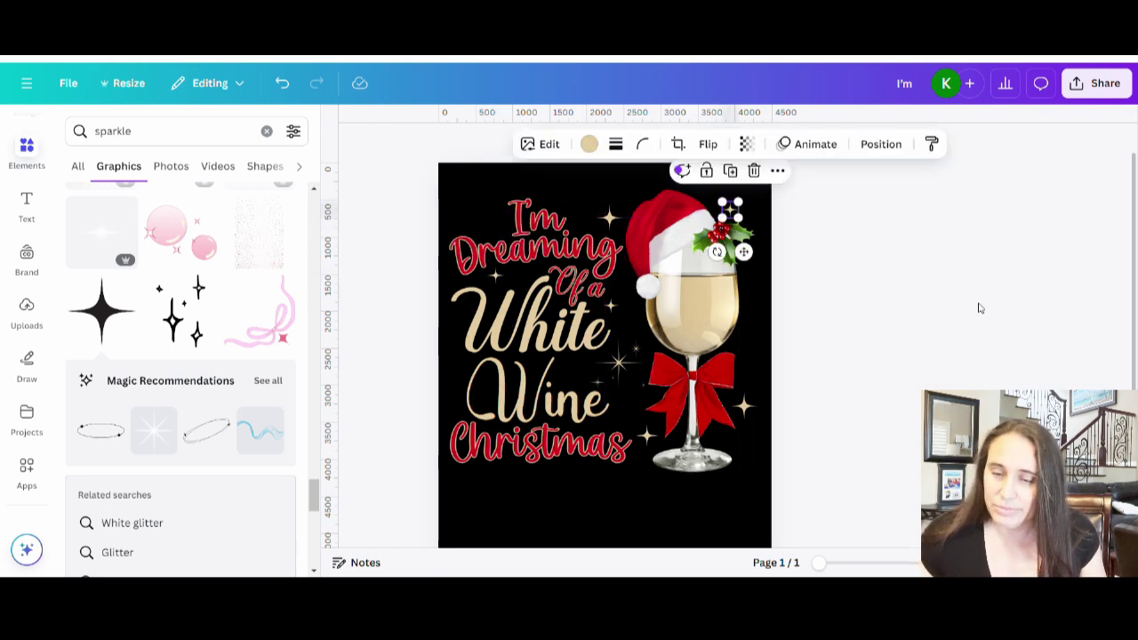
click(979, 308)
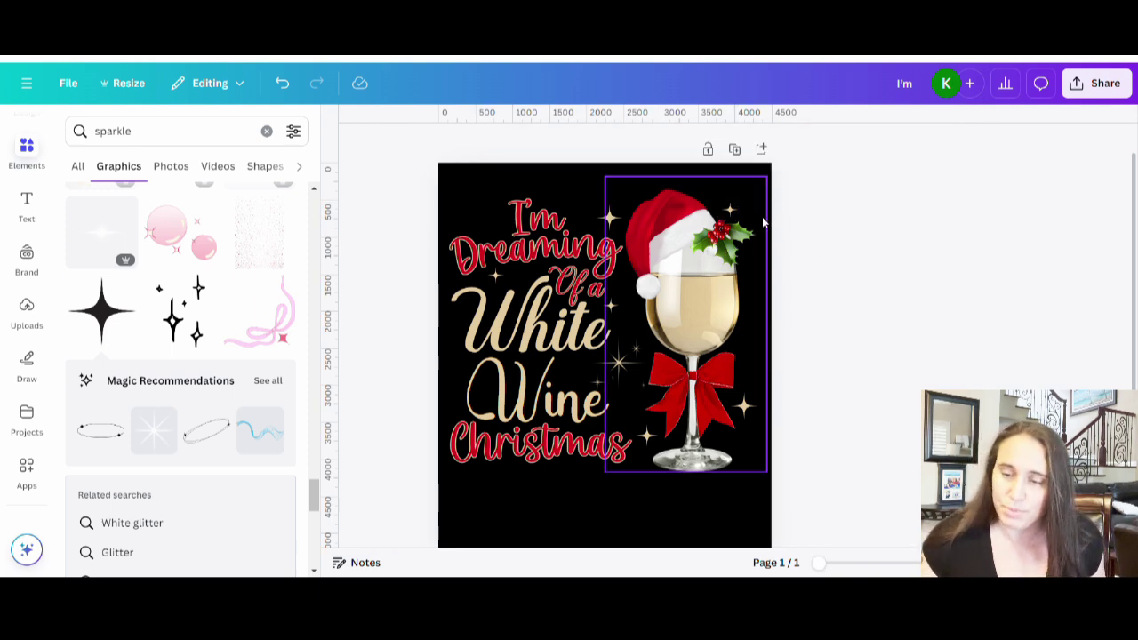
drag(734, 215, 754, 264)
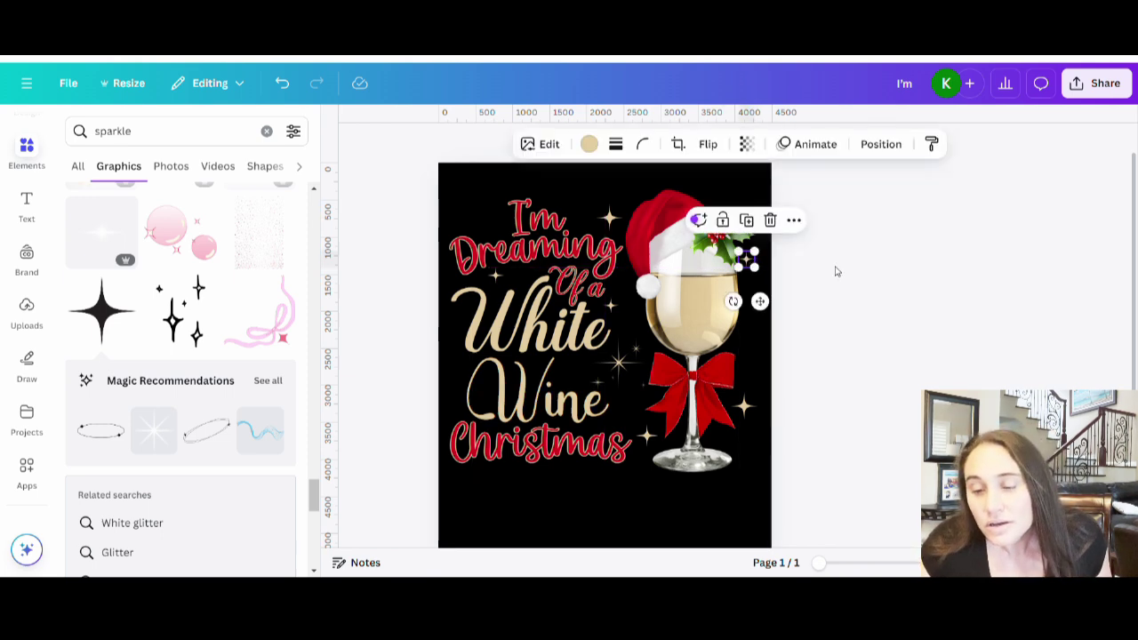
Step: Move the small beige star beside the holly up to the empty area just above the holly leaves
click(832, 267)
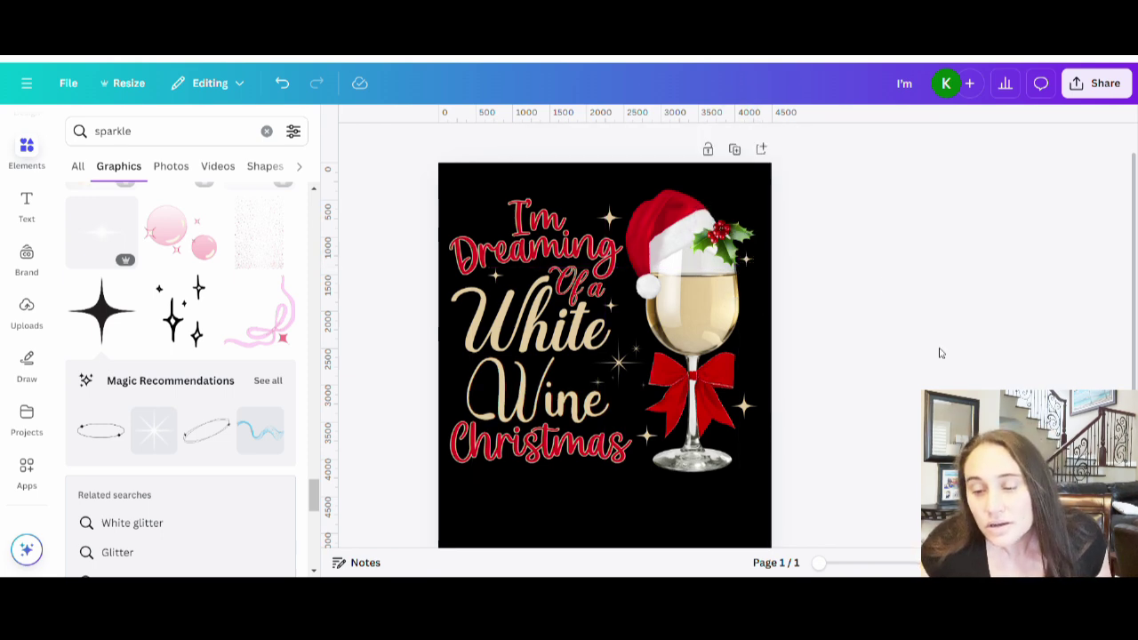
click(745, 258)
click(876, 289)
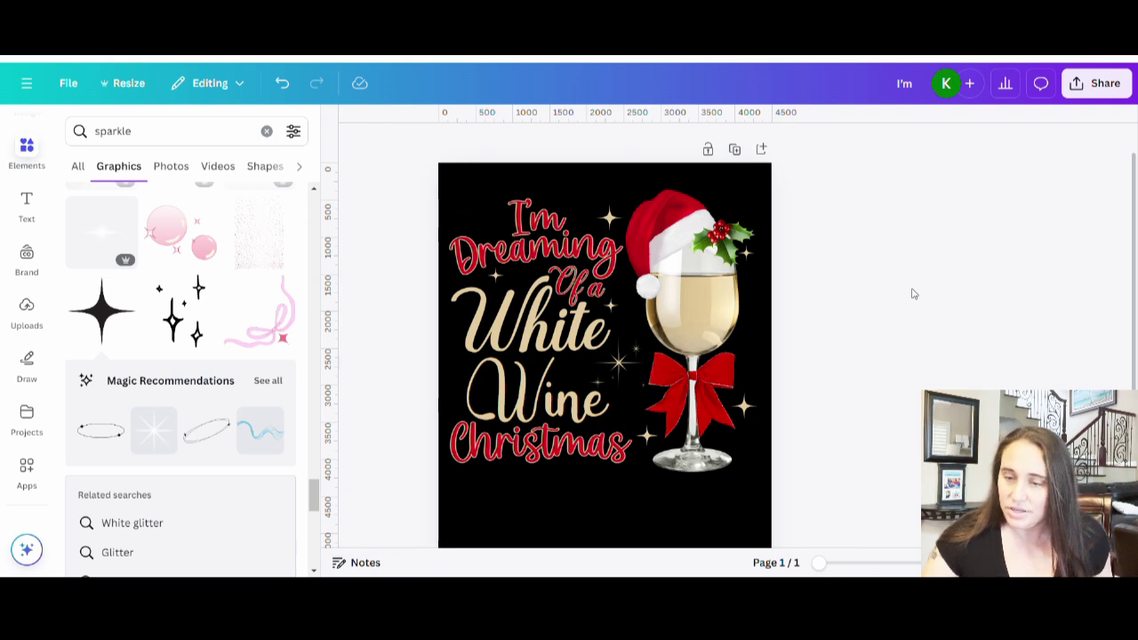
drag(743, 255, 738, 194)
click(891, 272)
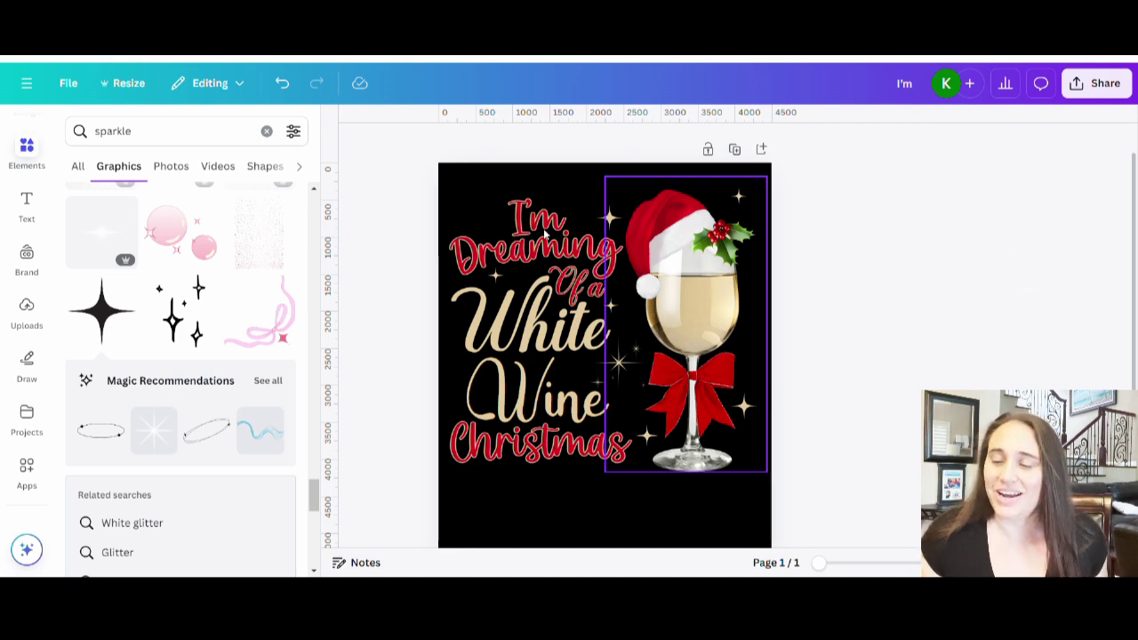
Step: Download the design as a PNG at size 1 (4,500 × 5,400 px) with a transparent background
click(1081, 94)
click(868, 384)
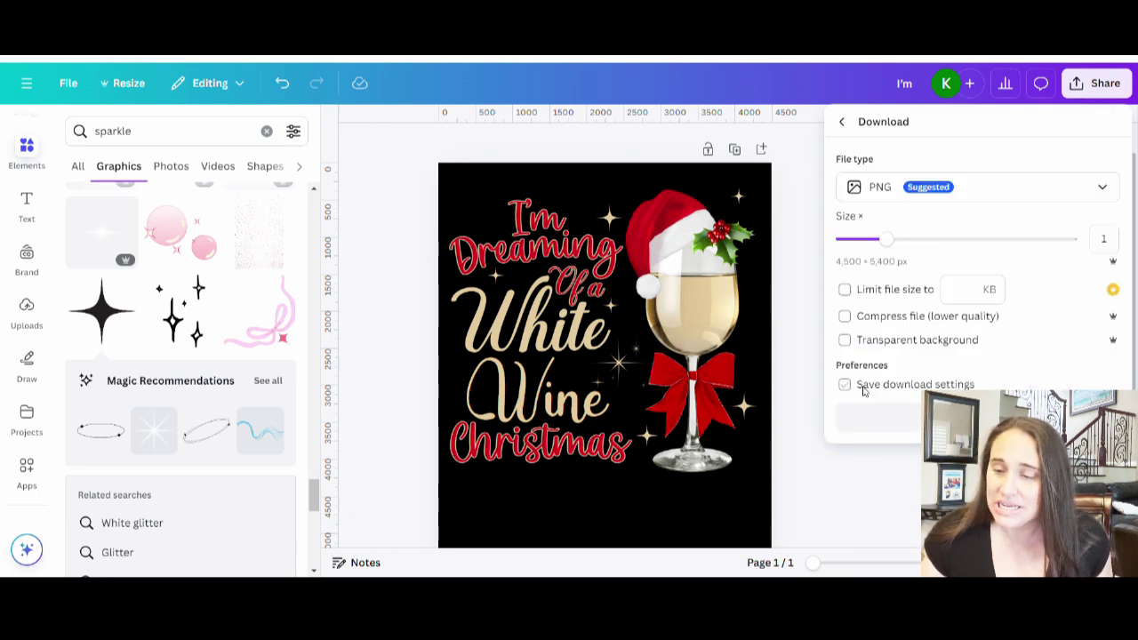
click(891, 339)
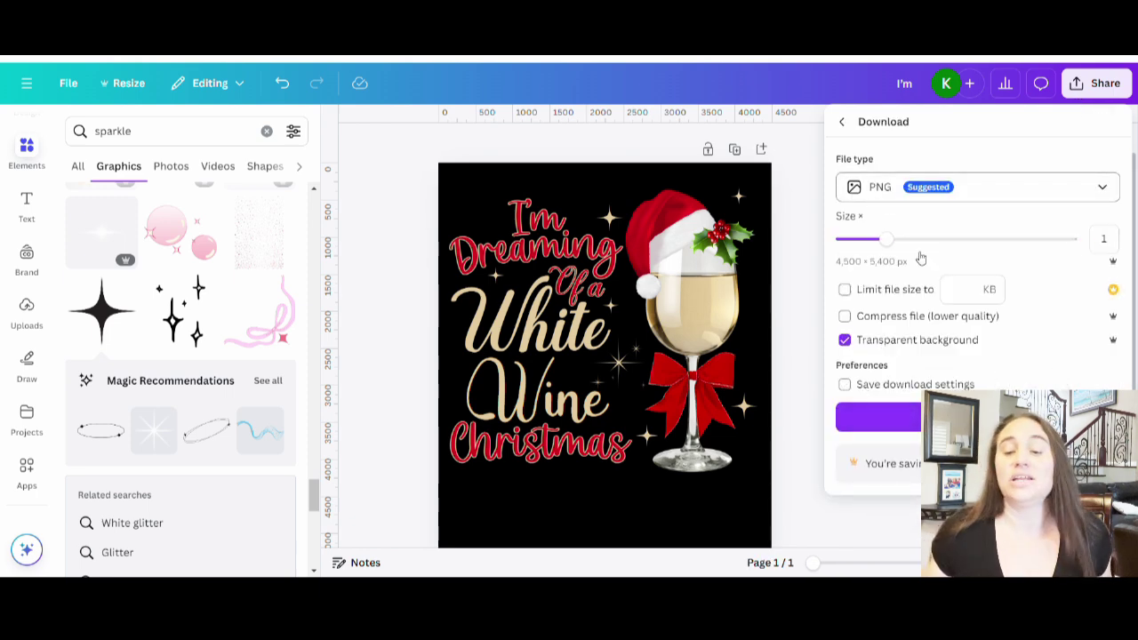
click(977, 417)
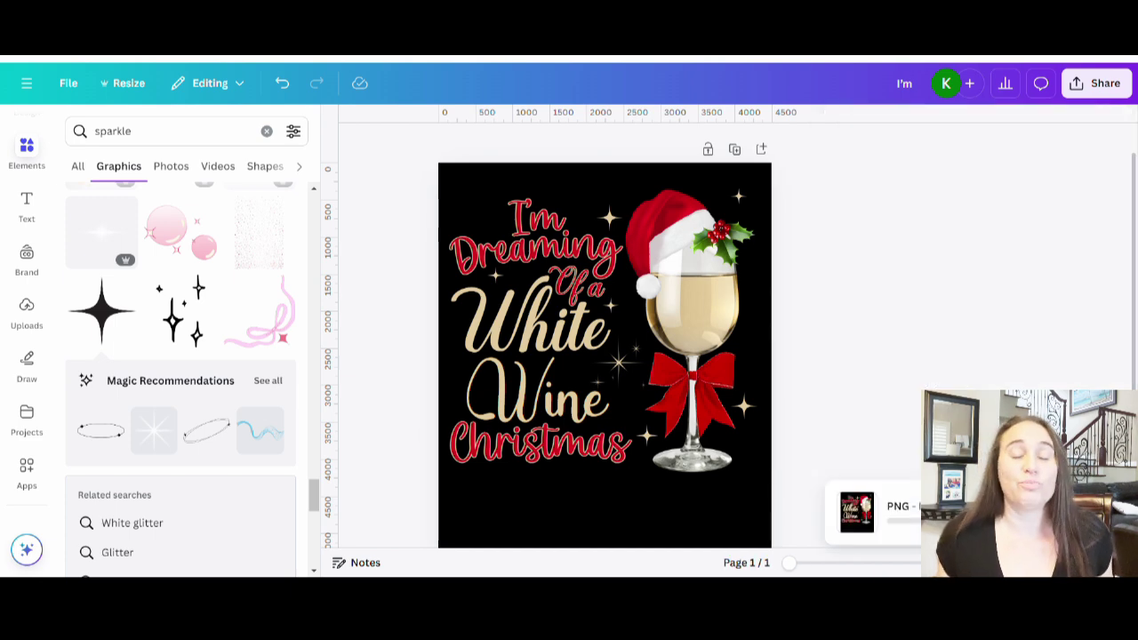